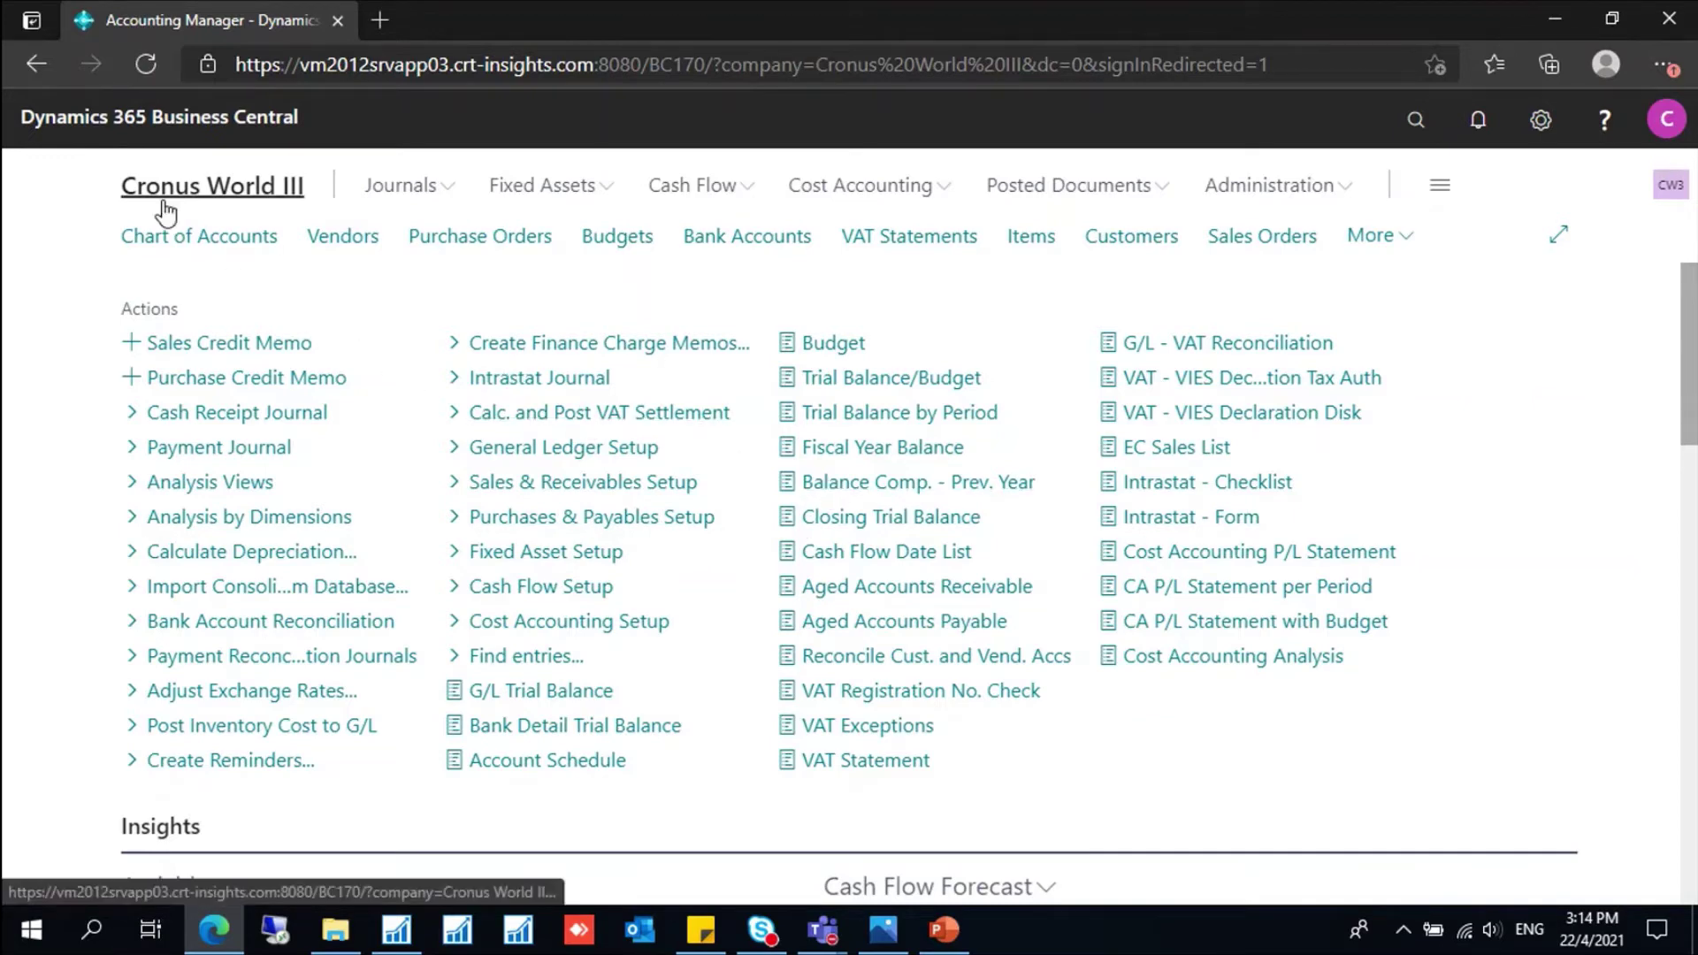
Step: Open the overview of all pages available to the Accounting Manager role
click(1450, 186)
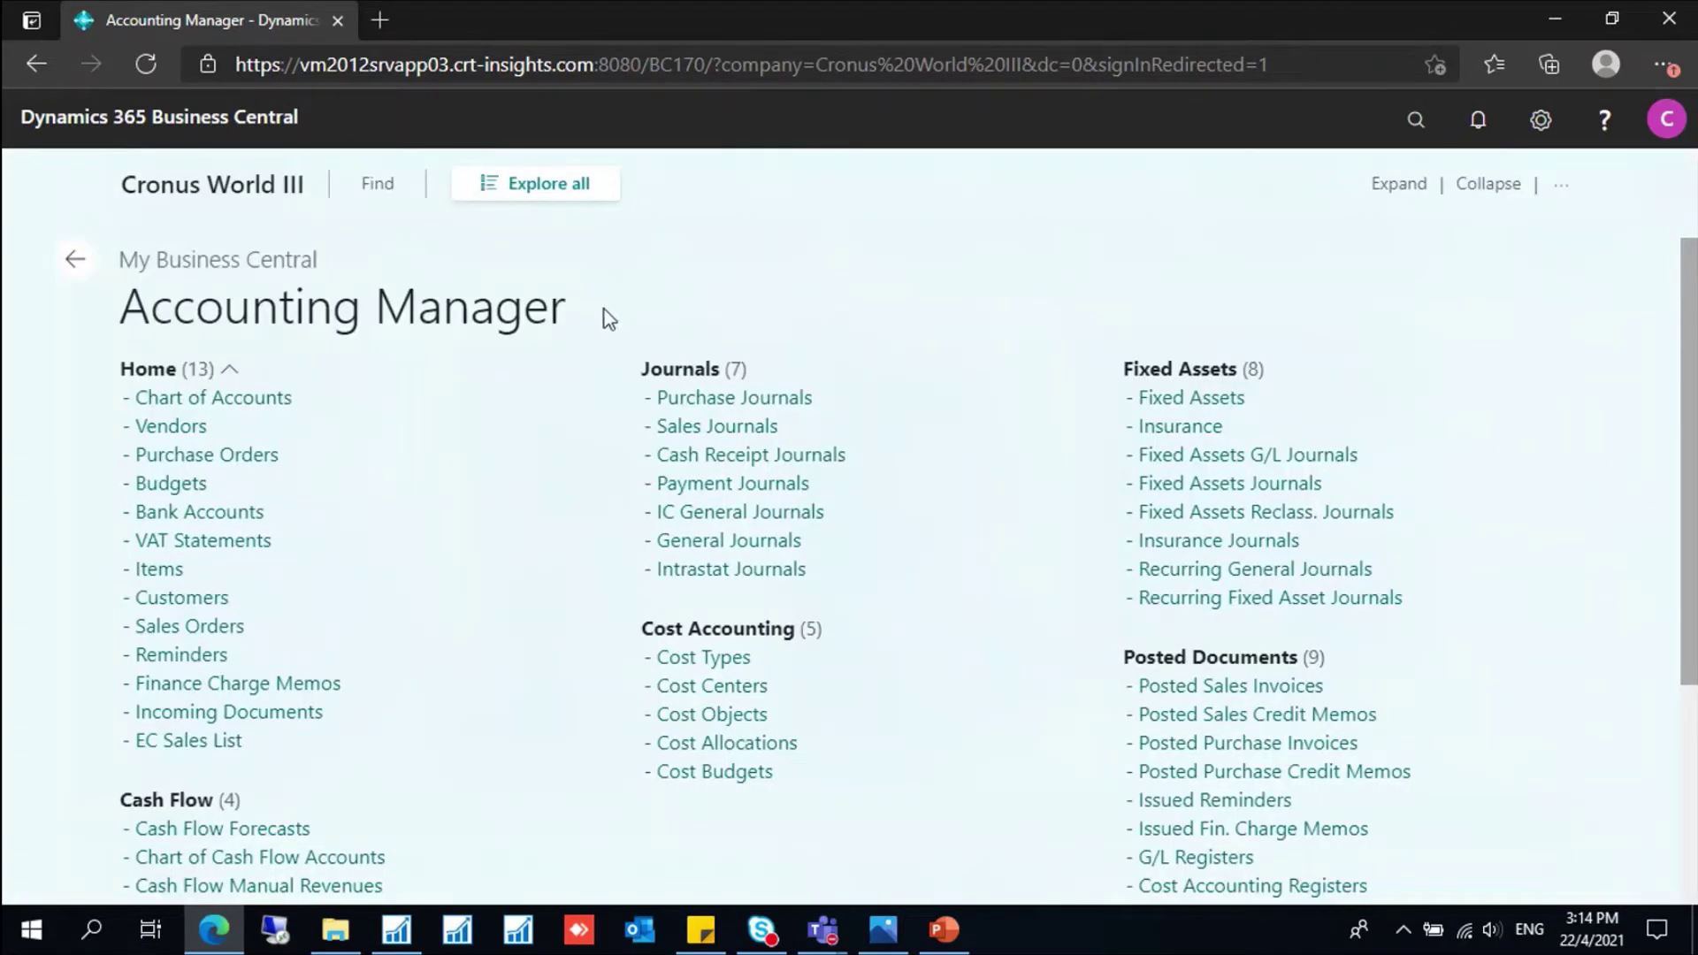
drag(561, 319, 130, 327)
click(822, 290)
Step: Search for "items" and open the Items list
click(1412, 124)
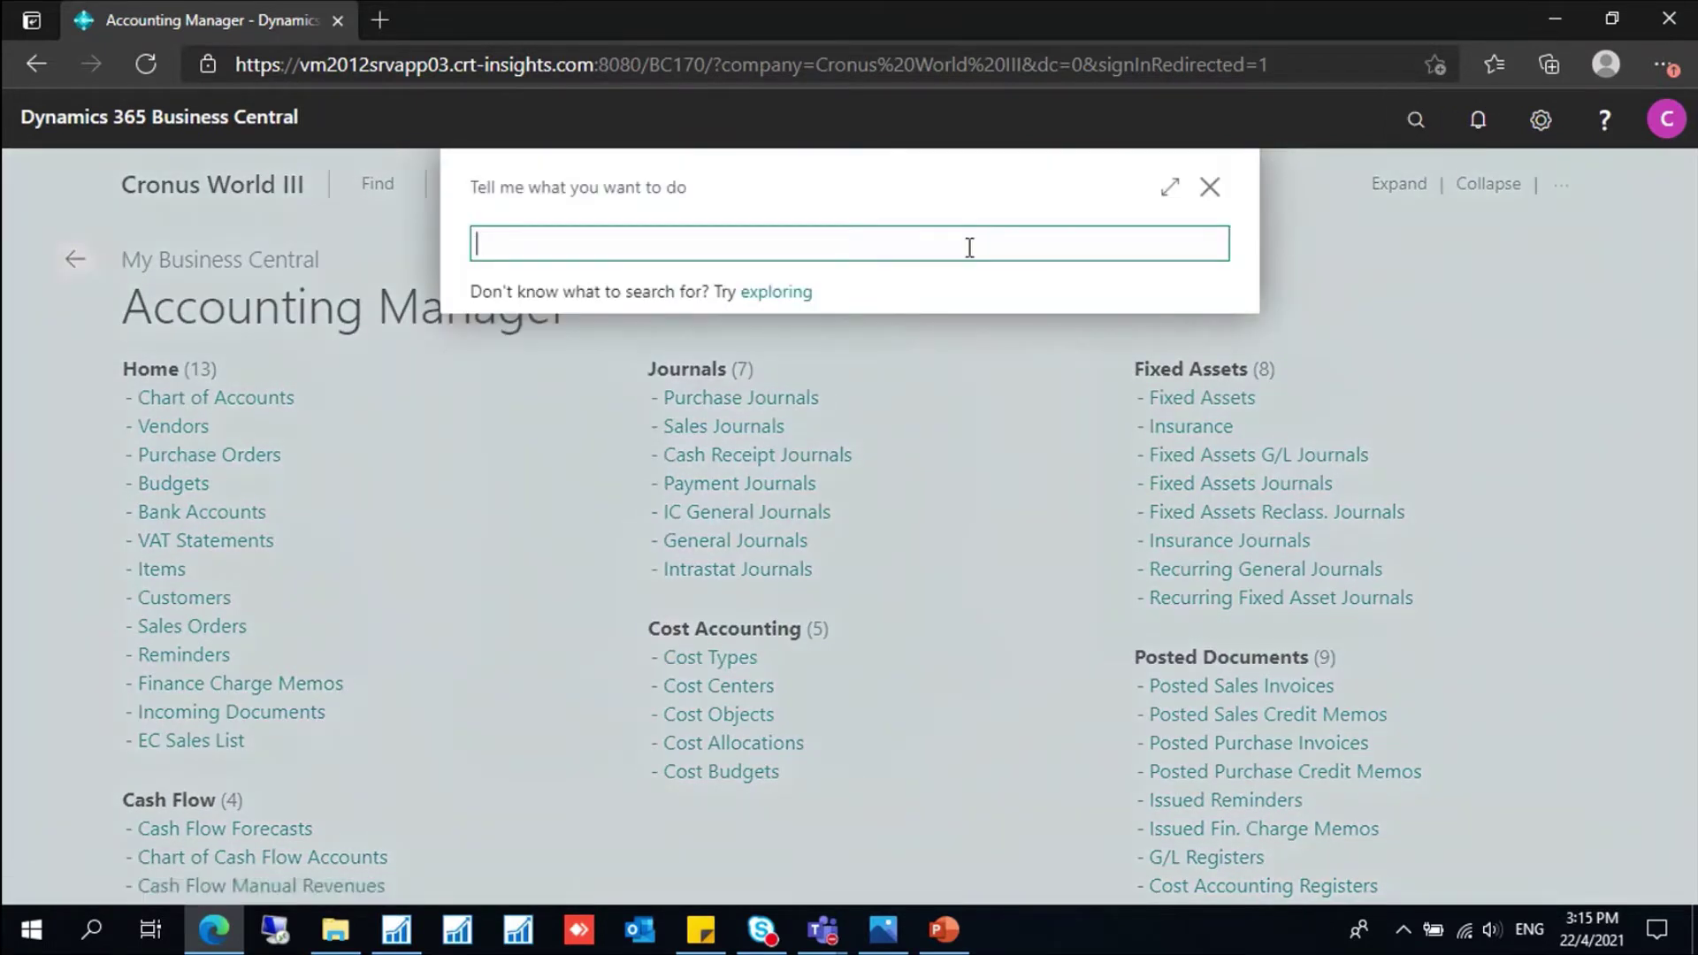
text(items)
click(526, 354)
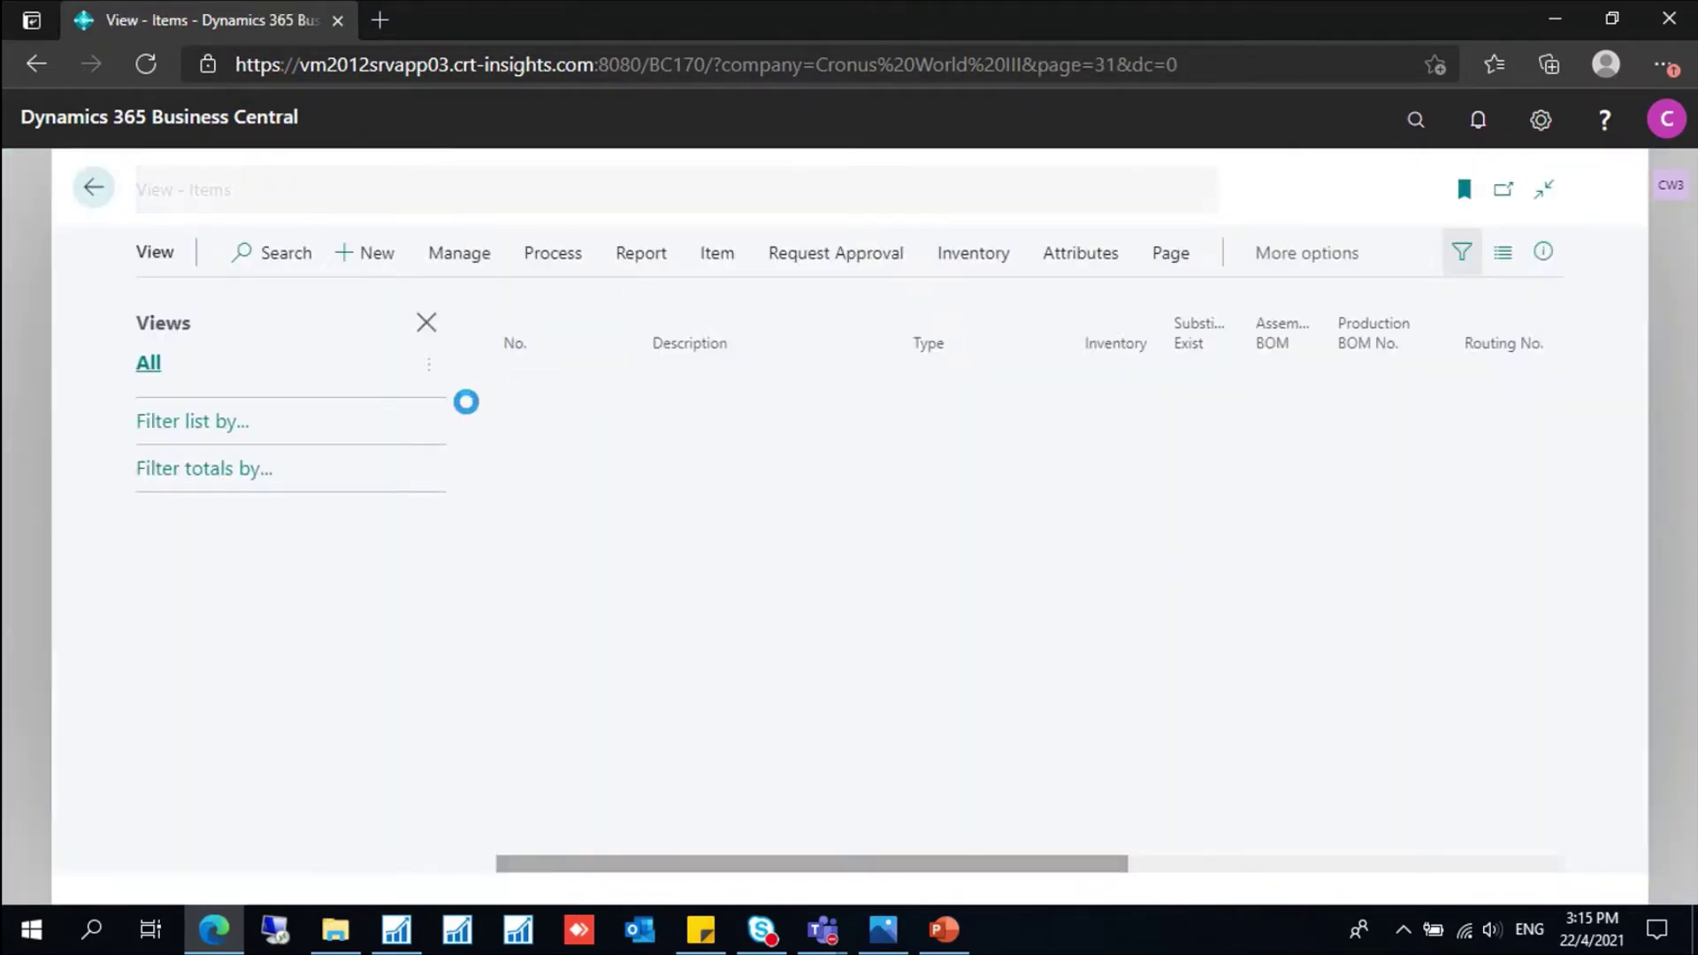
Step: Filter the Items list by No. 70200
click(208, 428)
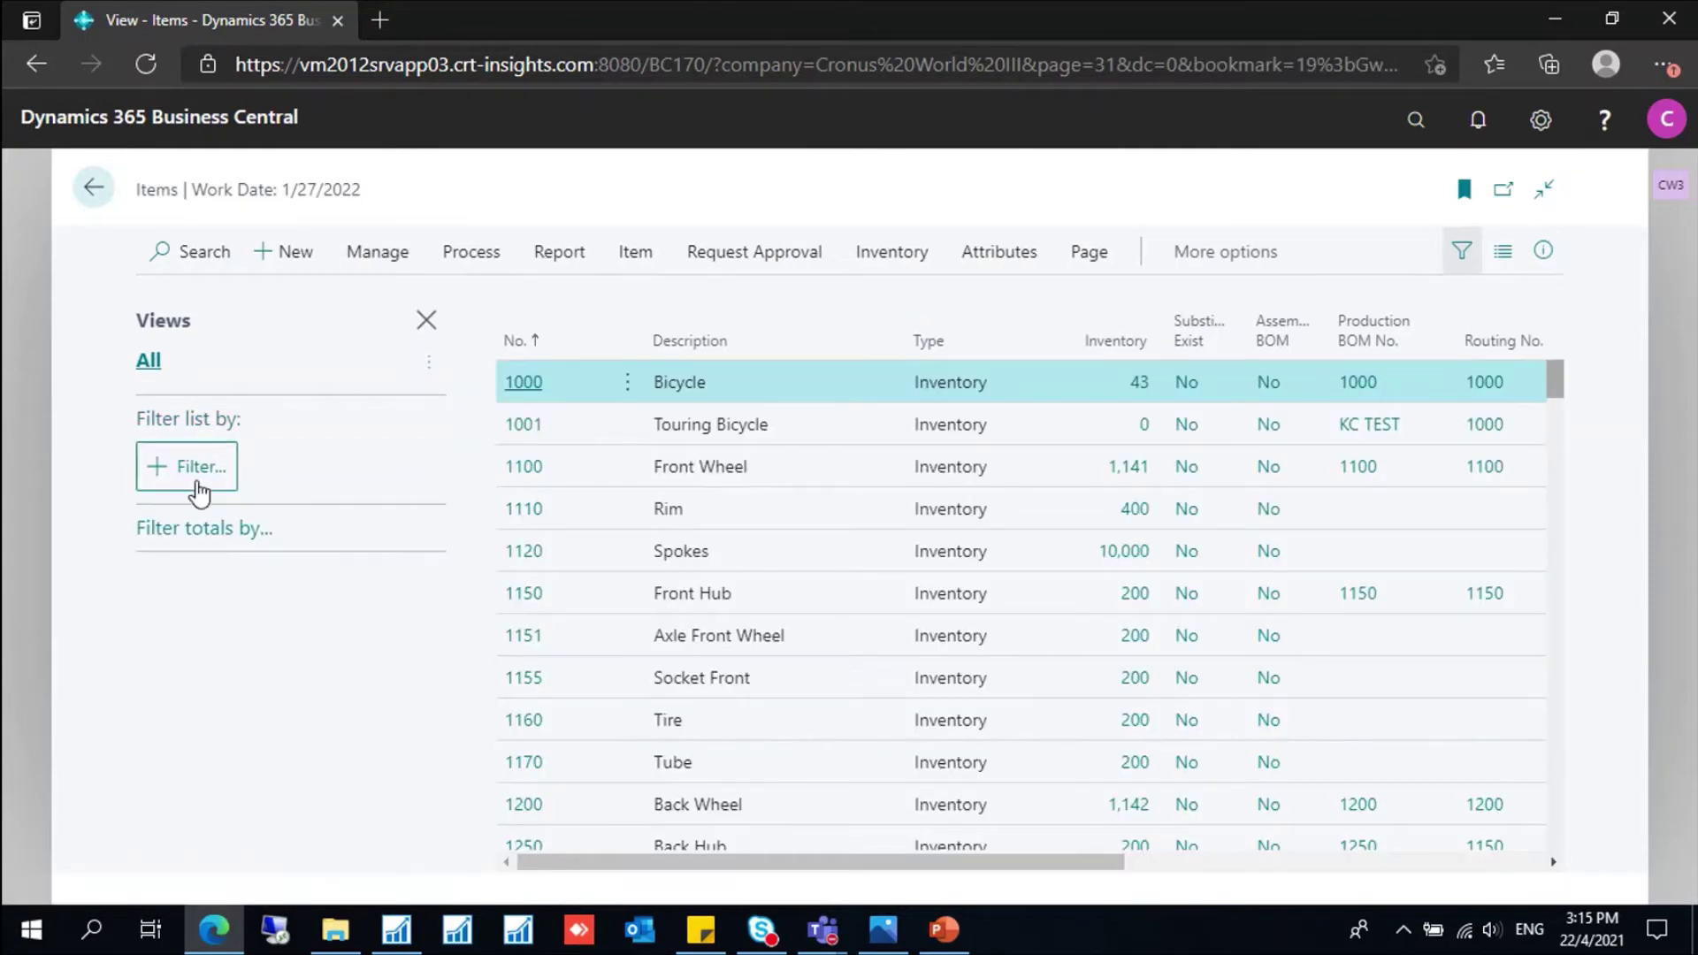
click(198, 489)
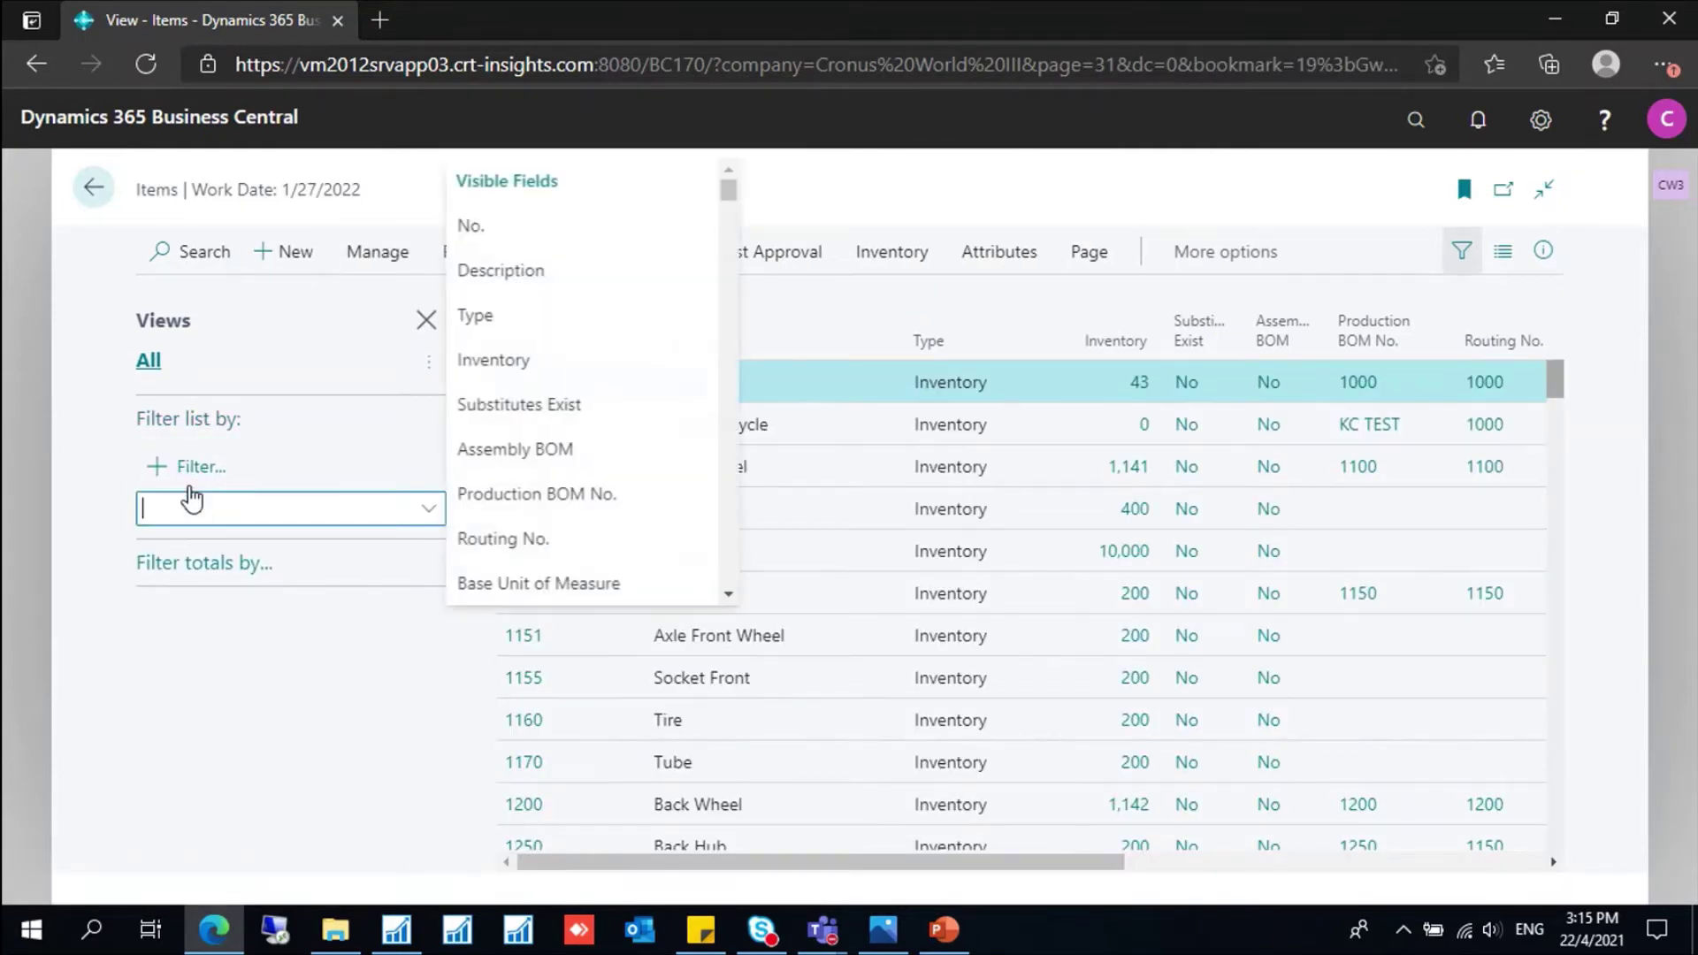
click(521, 228)
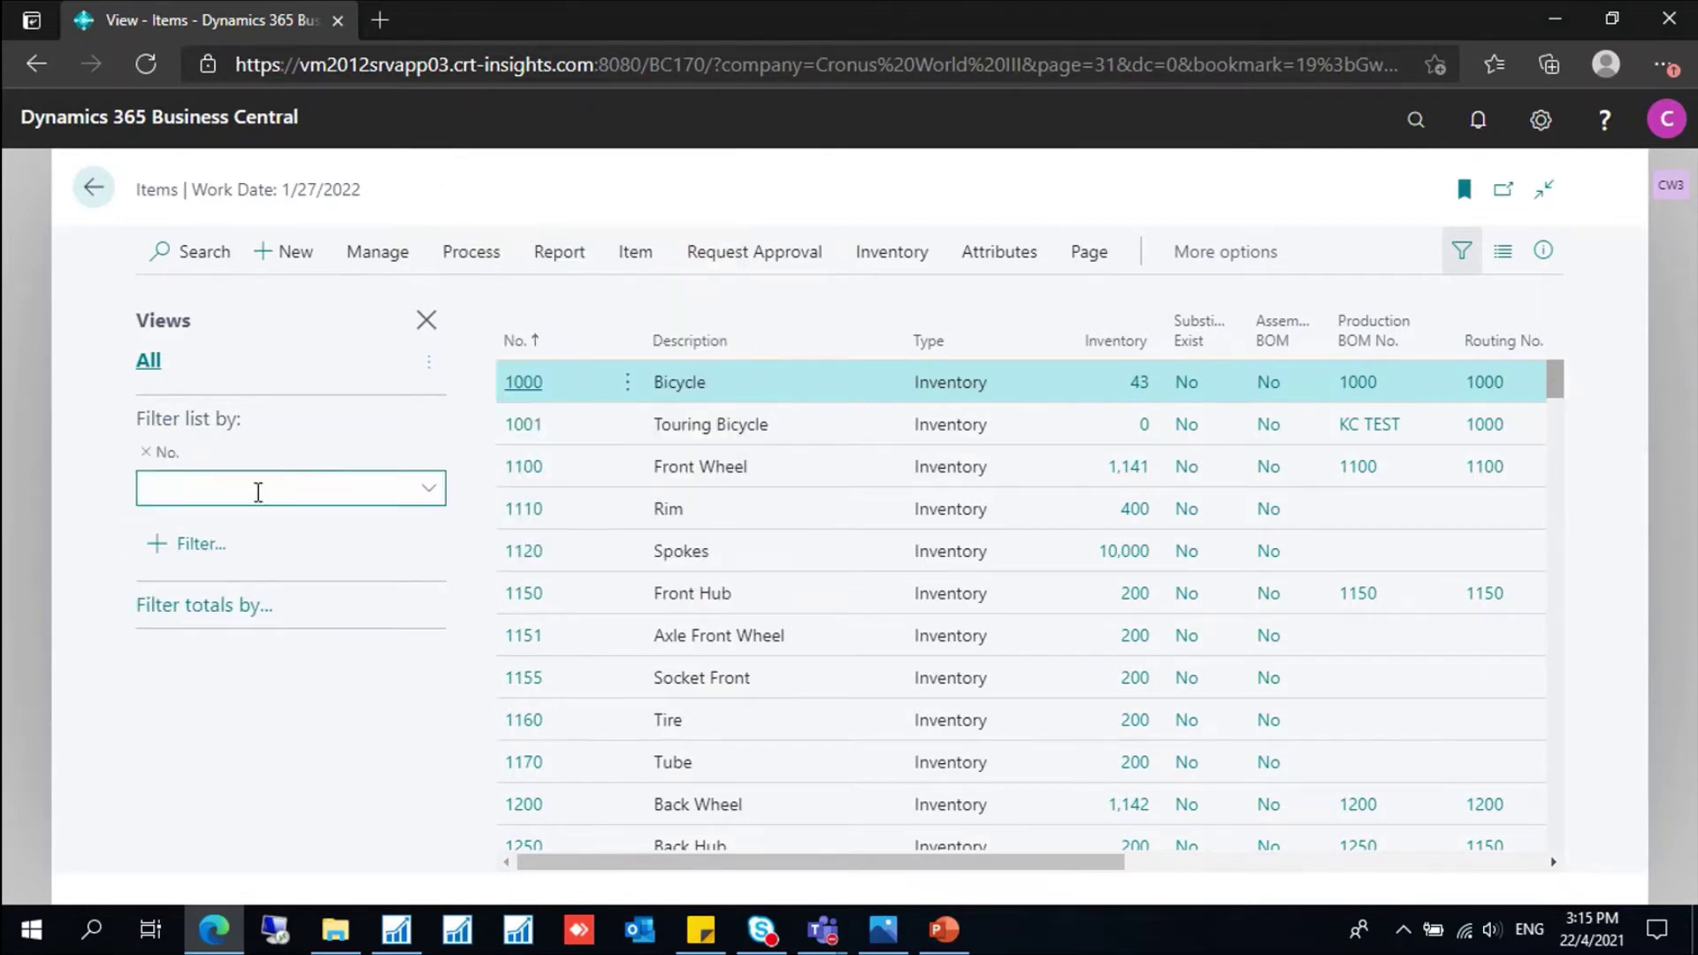
text(70200)
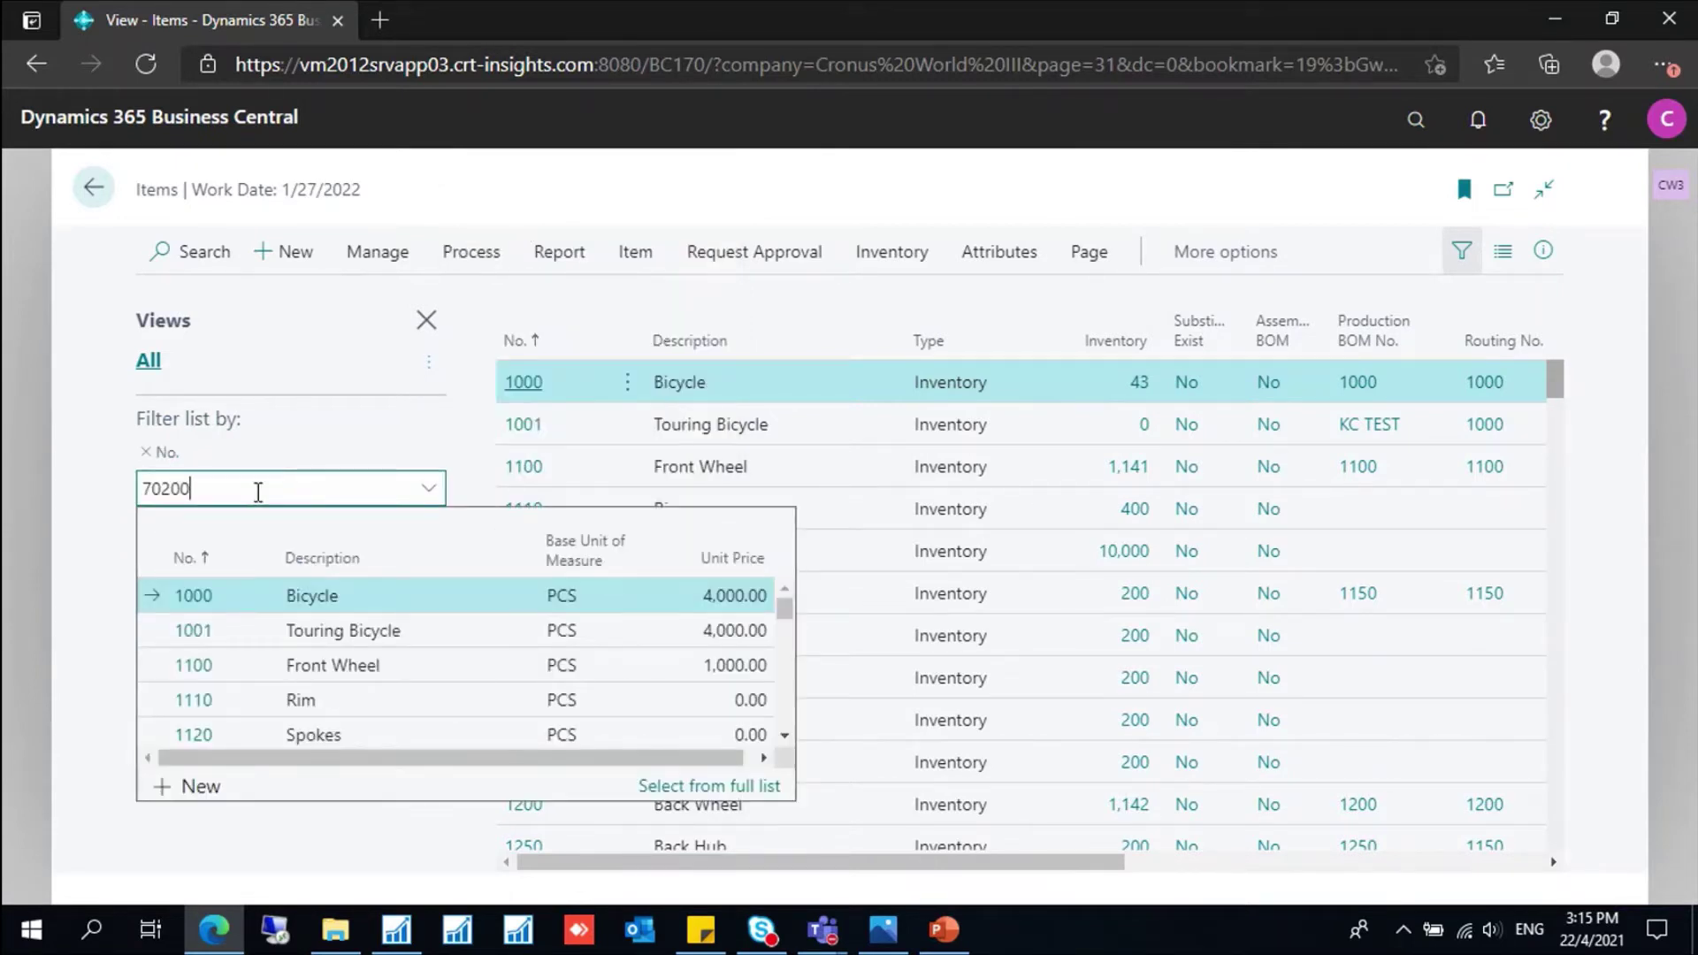
key(Return)
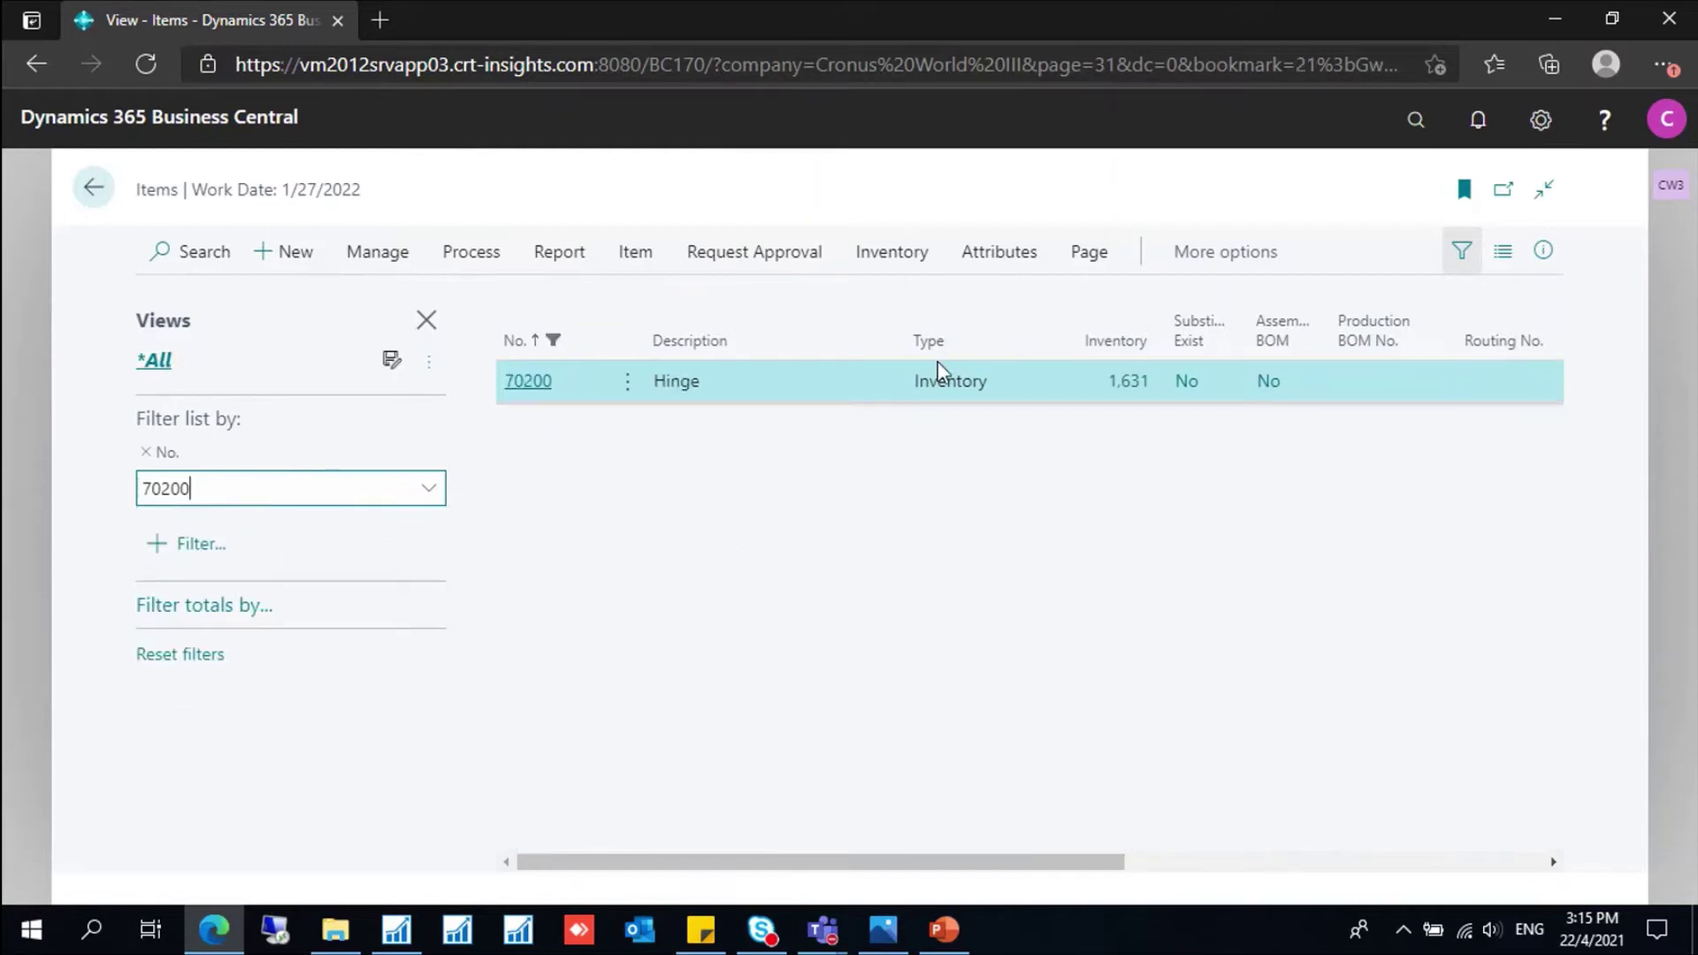
Step: Open the card of item 70200, collapse its Inventory section and view the Costs & Posting details
click(535, 382)
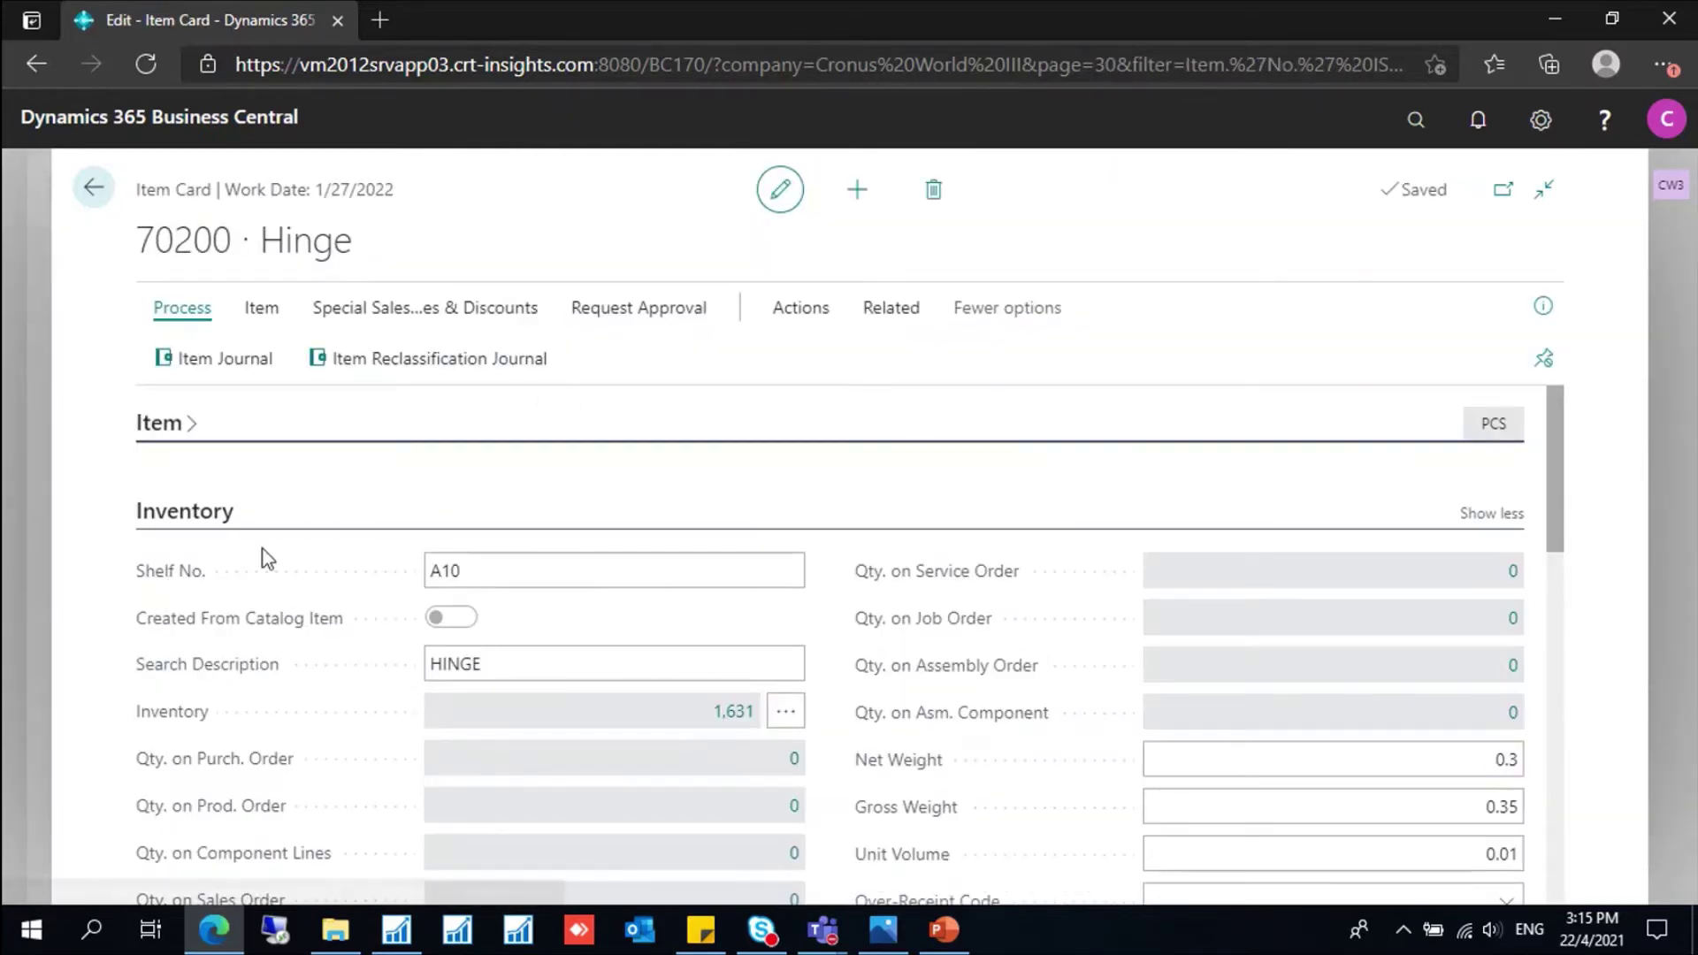
click(233, 520)
scroll(848, 607, down, 1)
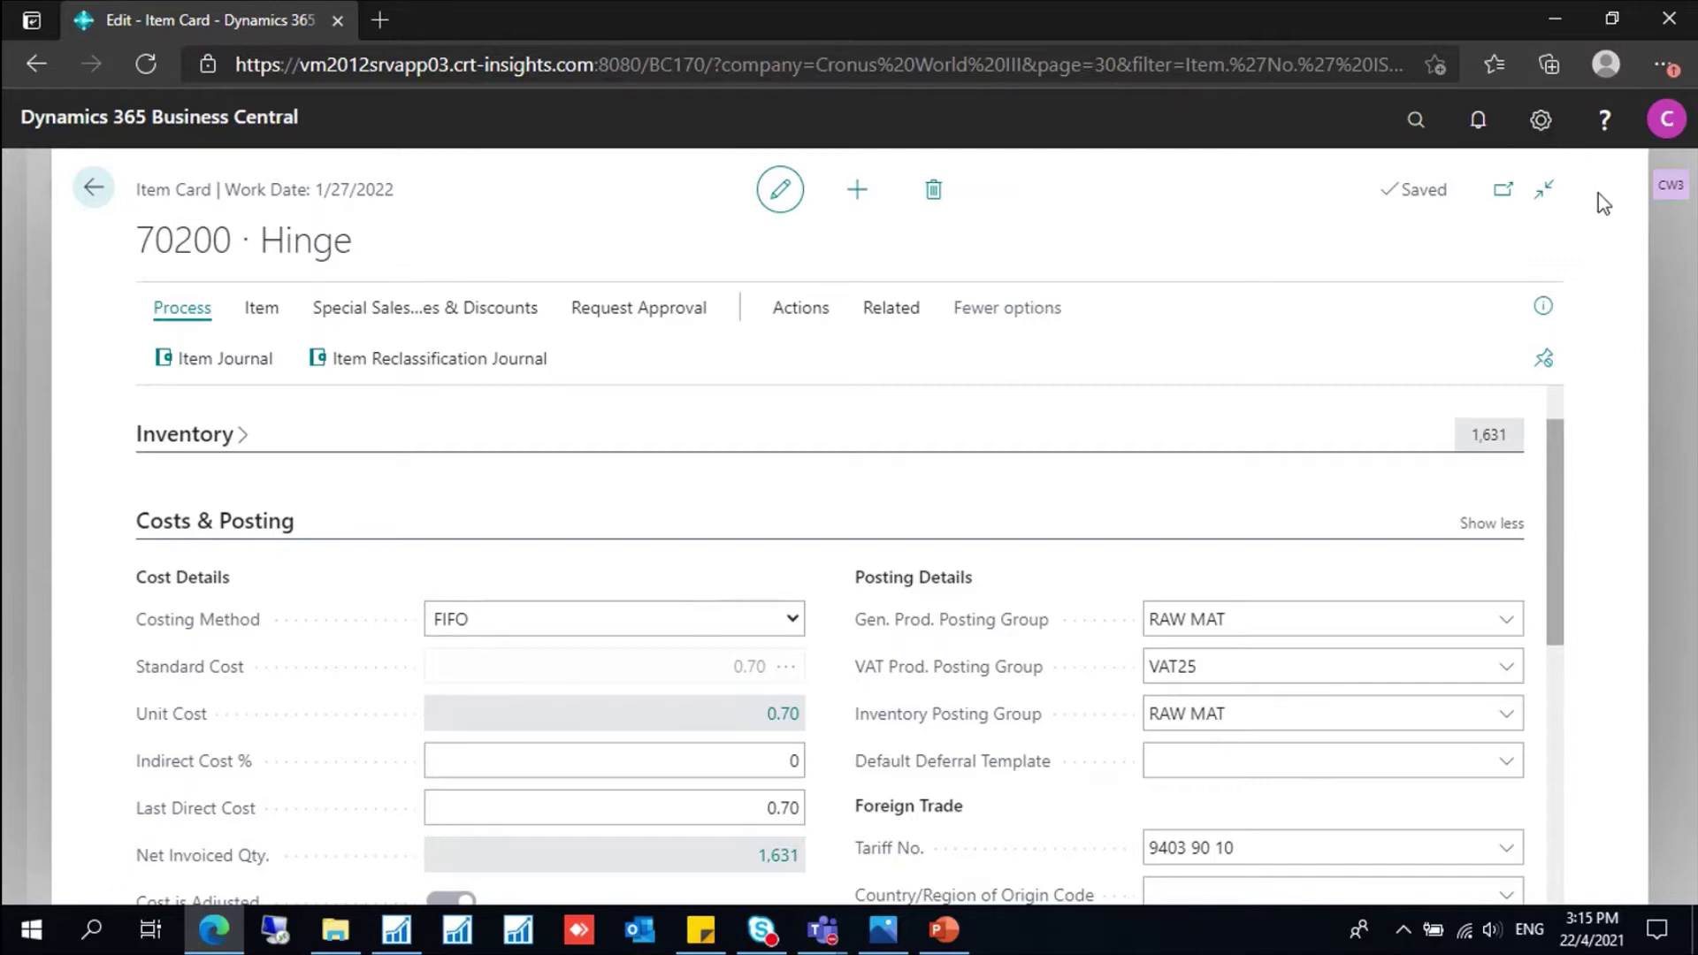
Step: Find and open the User Setup page, widen the User ID column and review the user's Allow Posting To date
click(1415, 119)
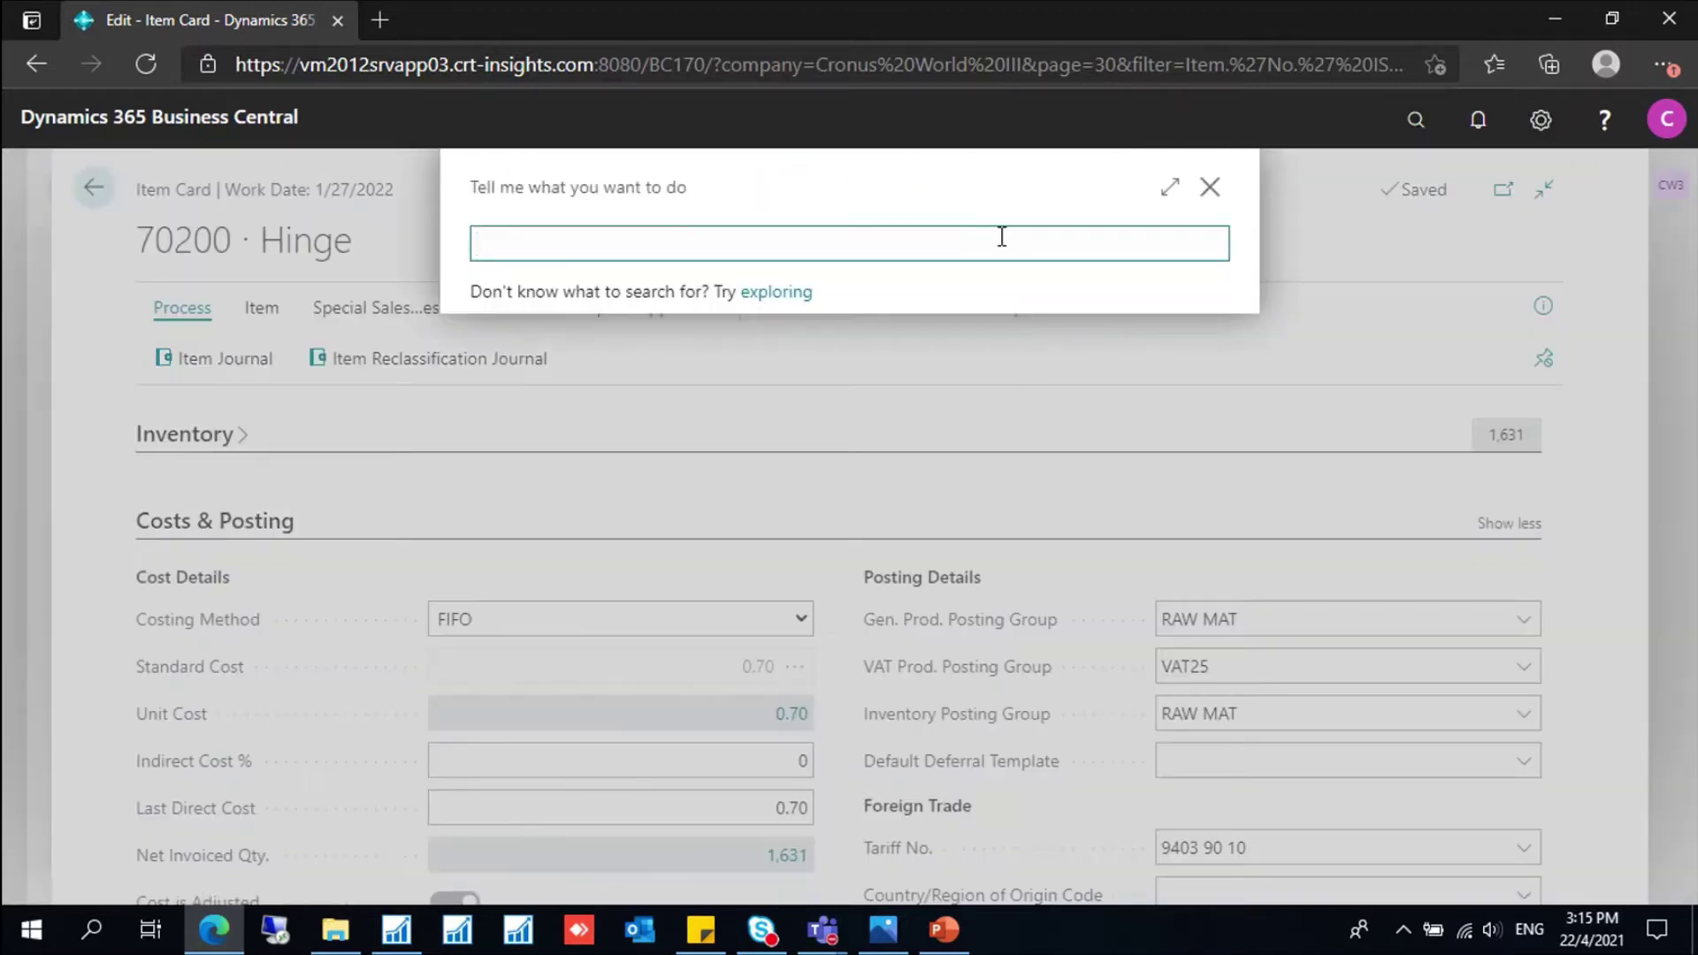
text(user set)
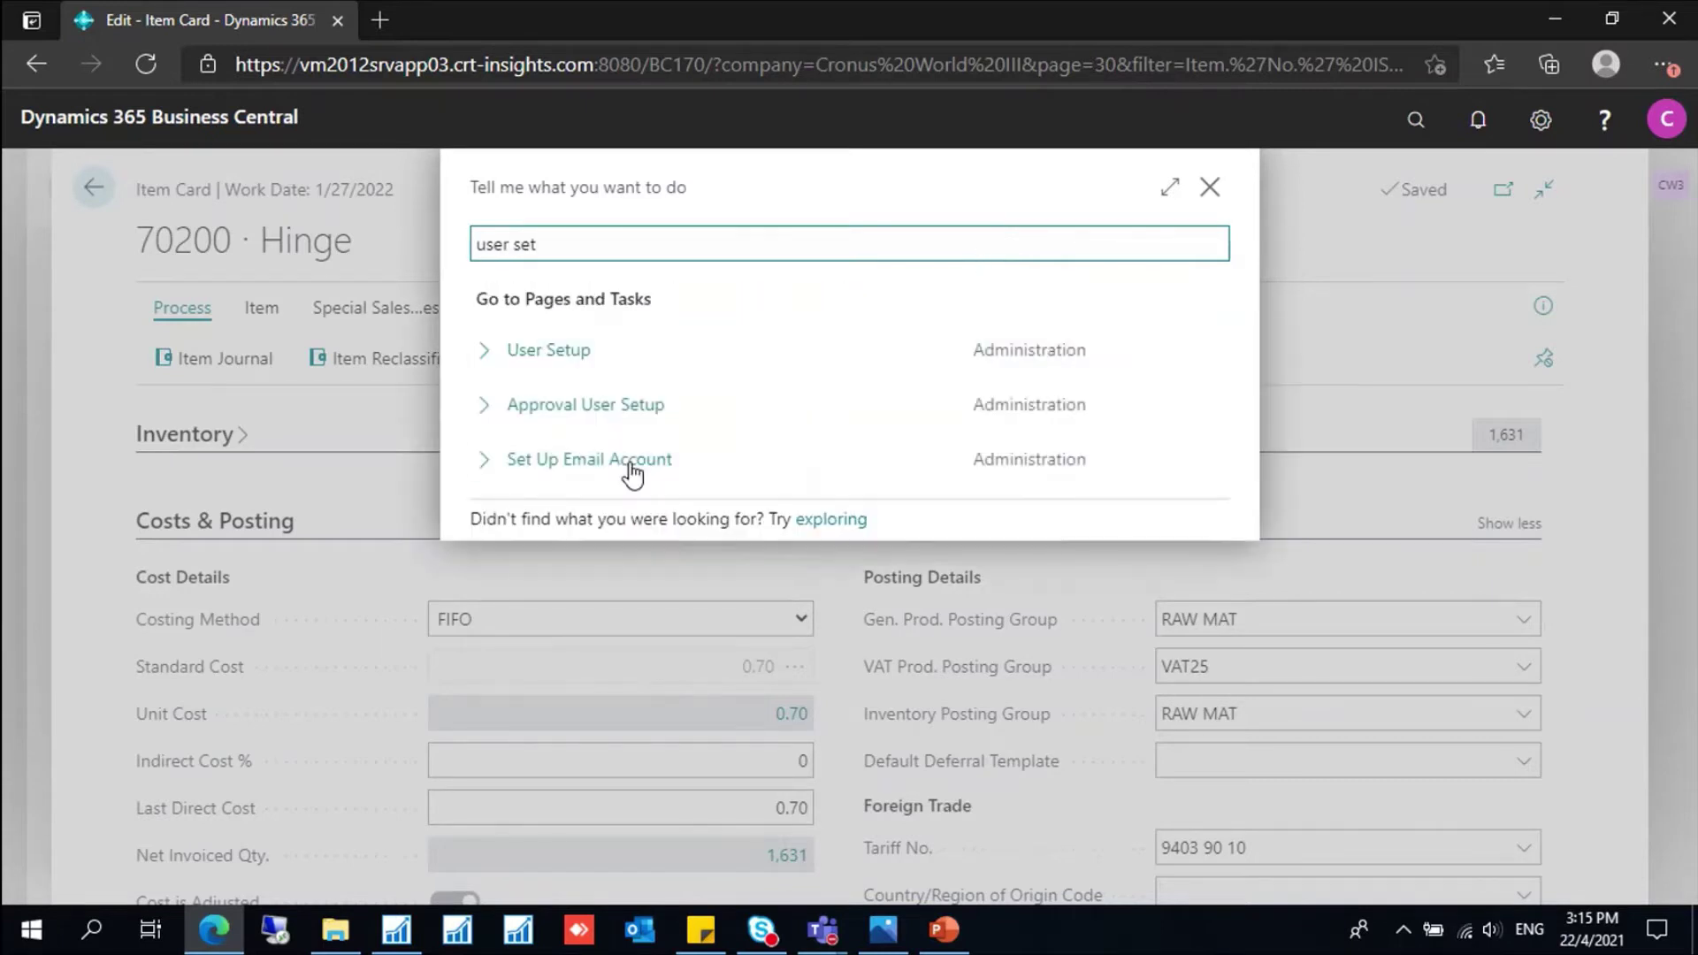
click(585, 353)
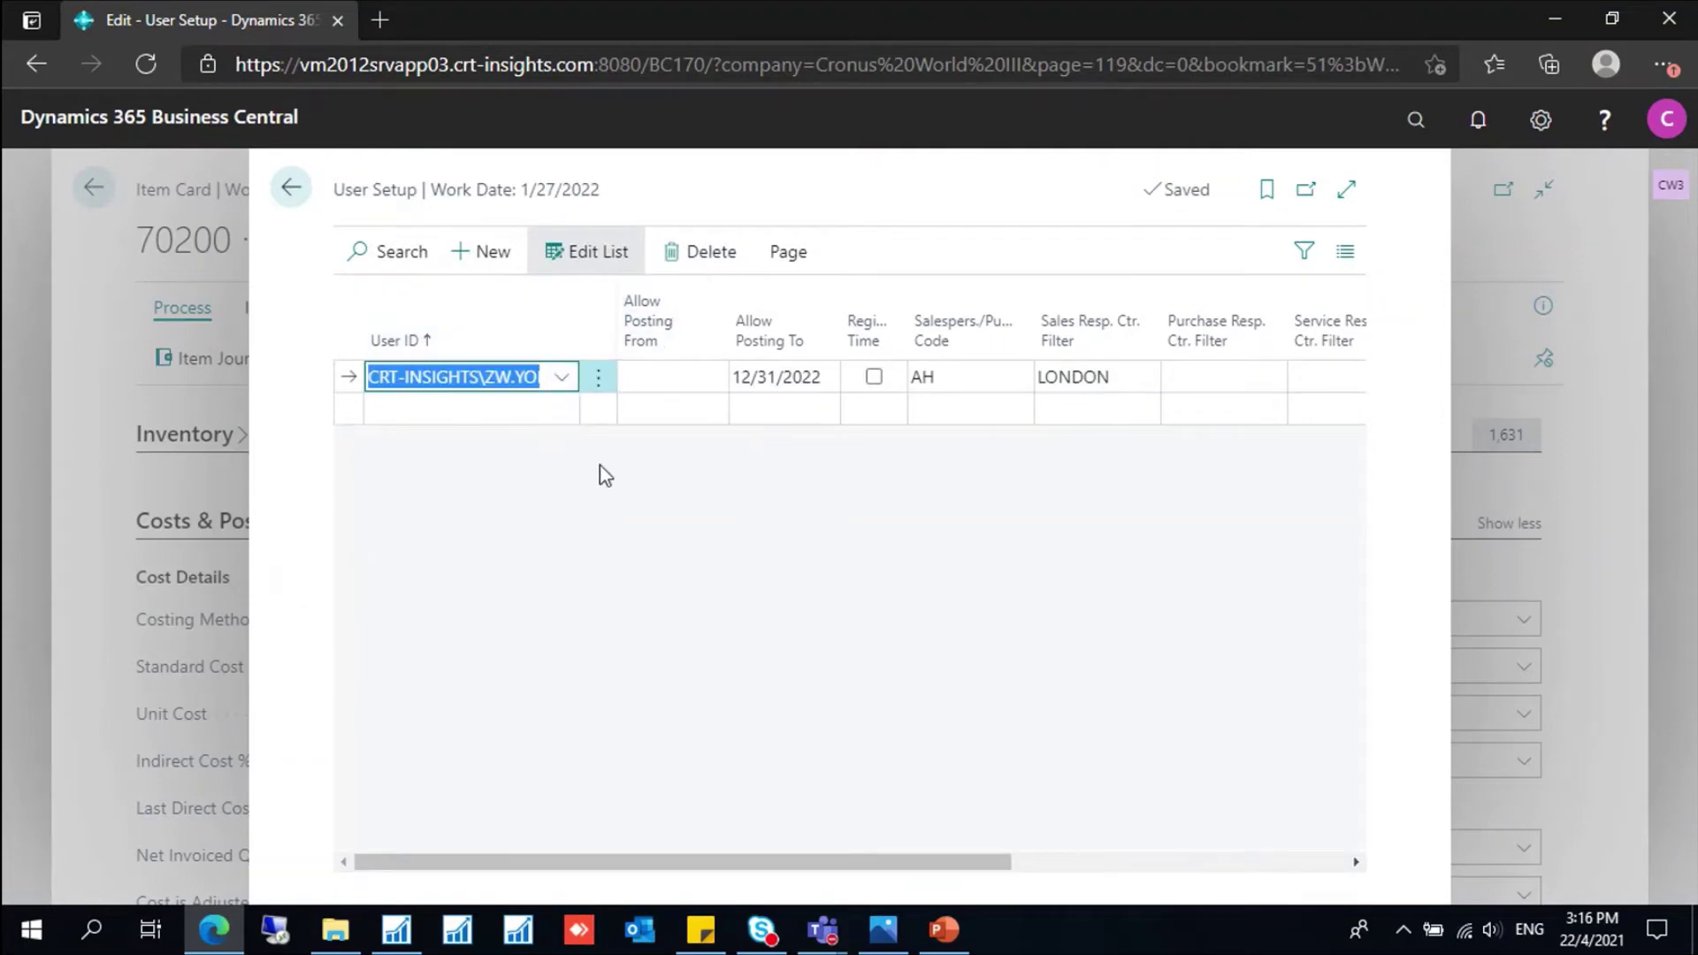
click(580, 306)
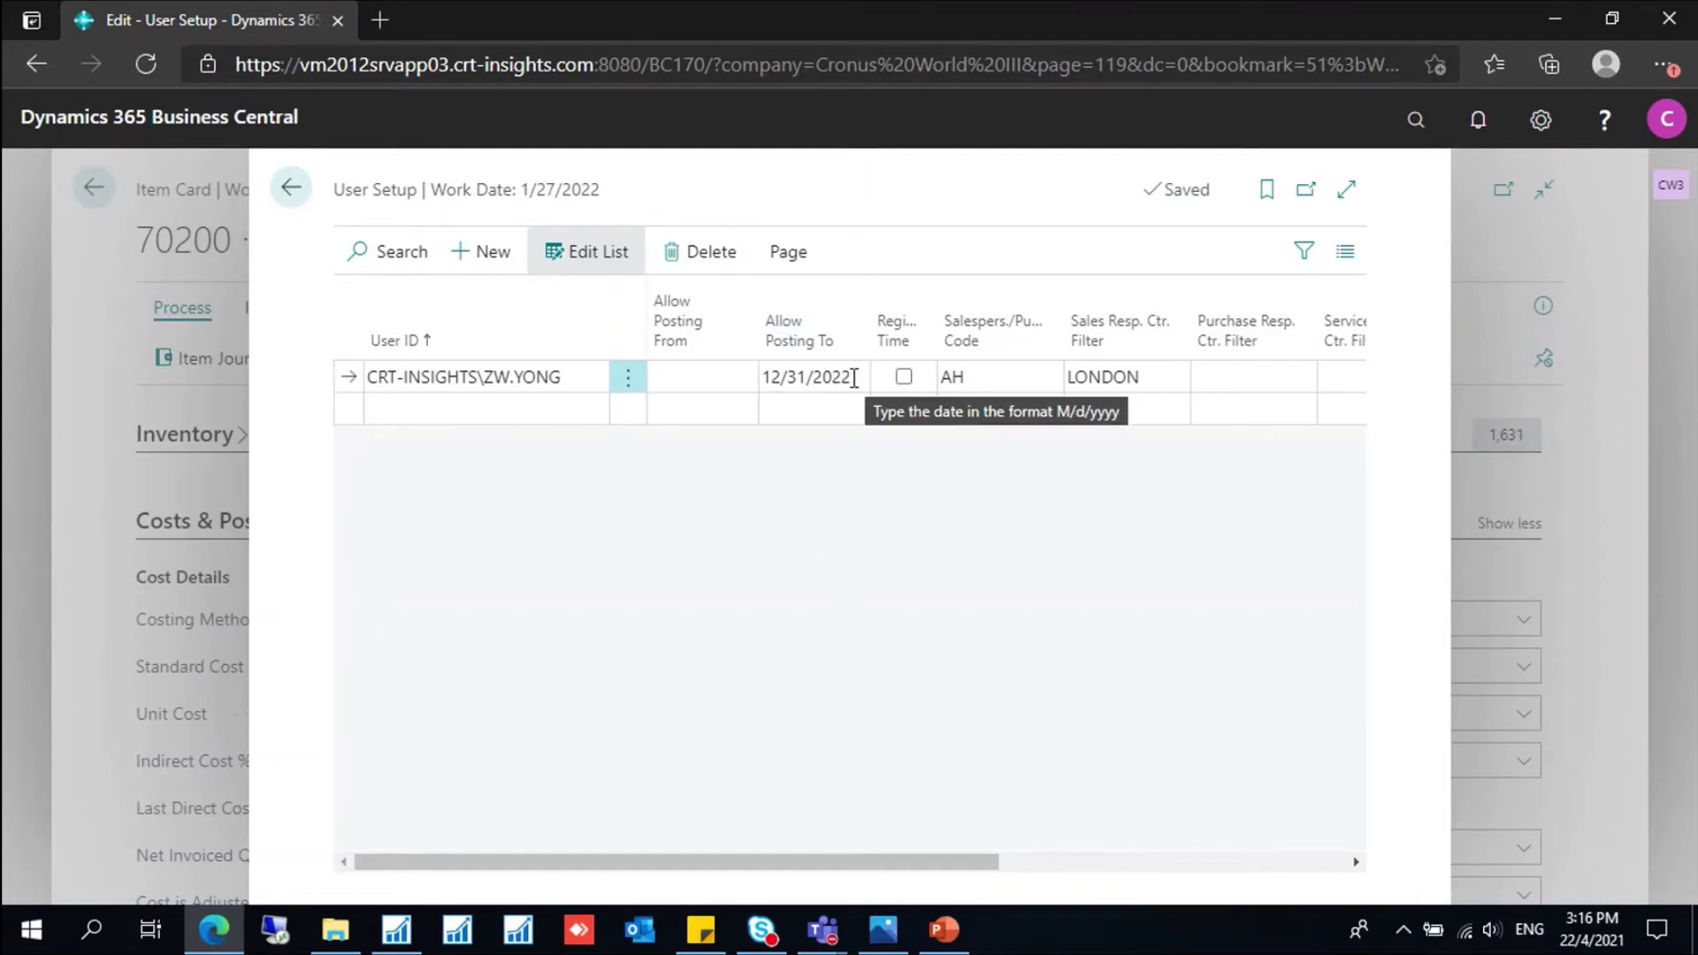
click(791, 377)
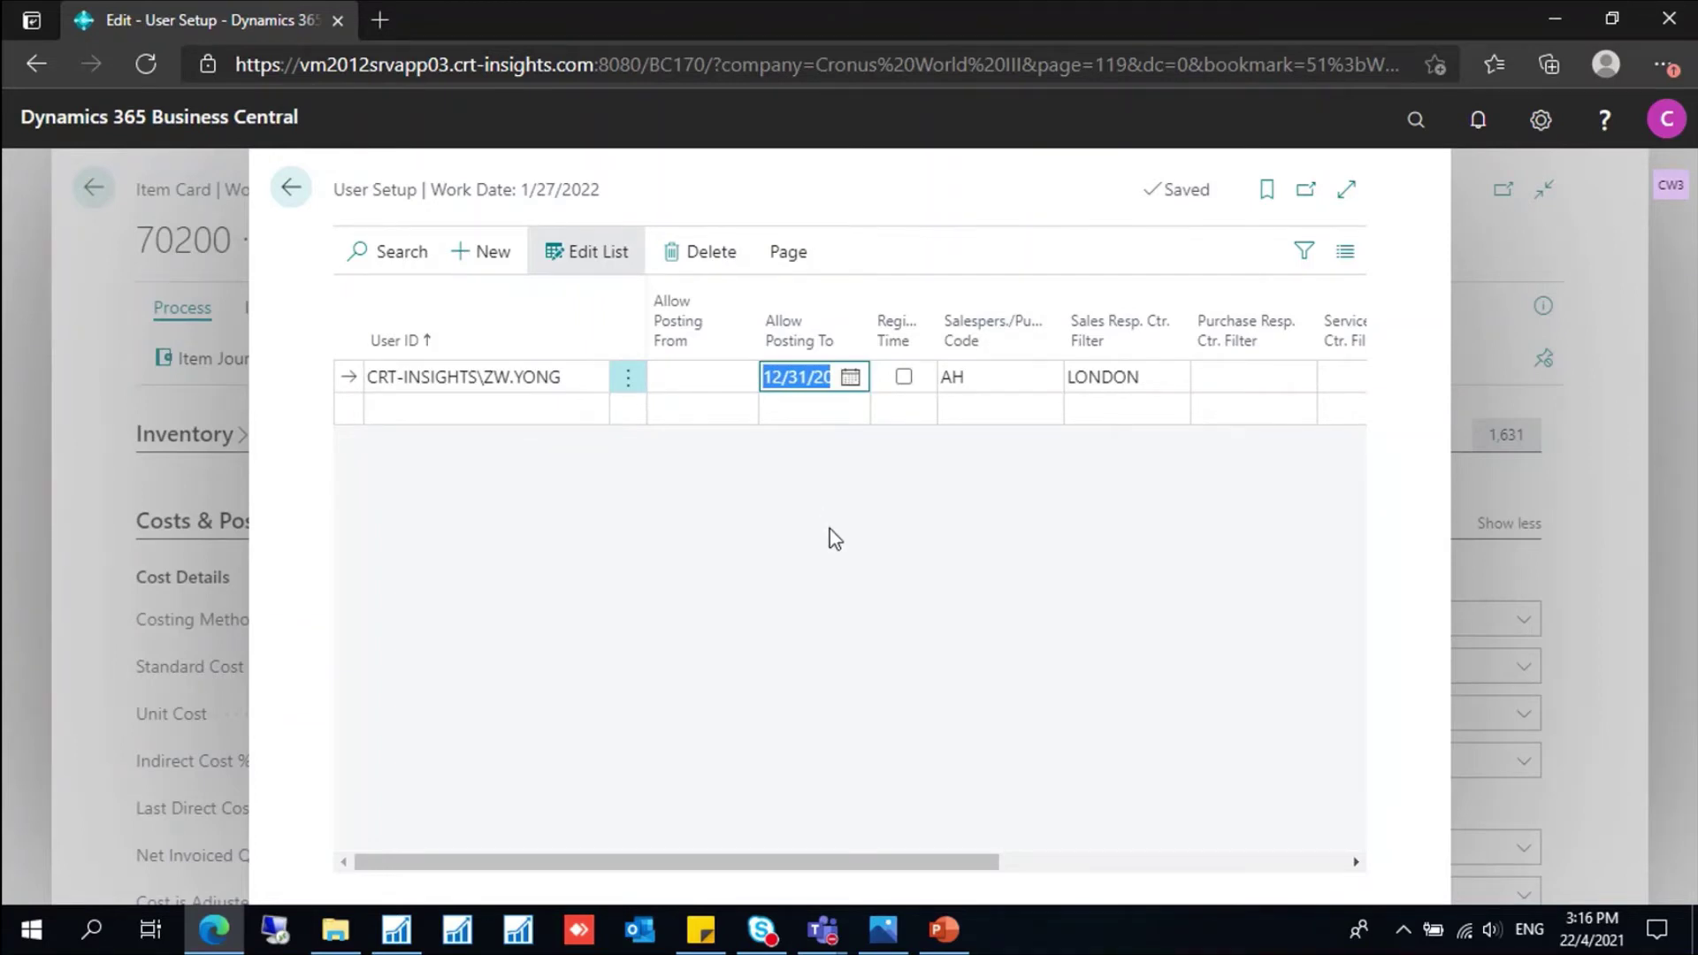
key(Home)
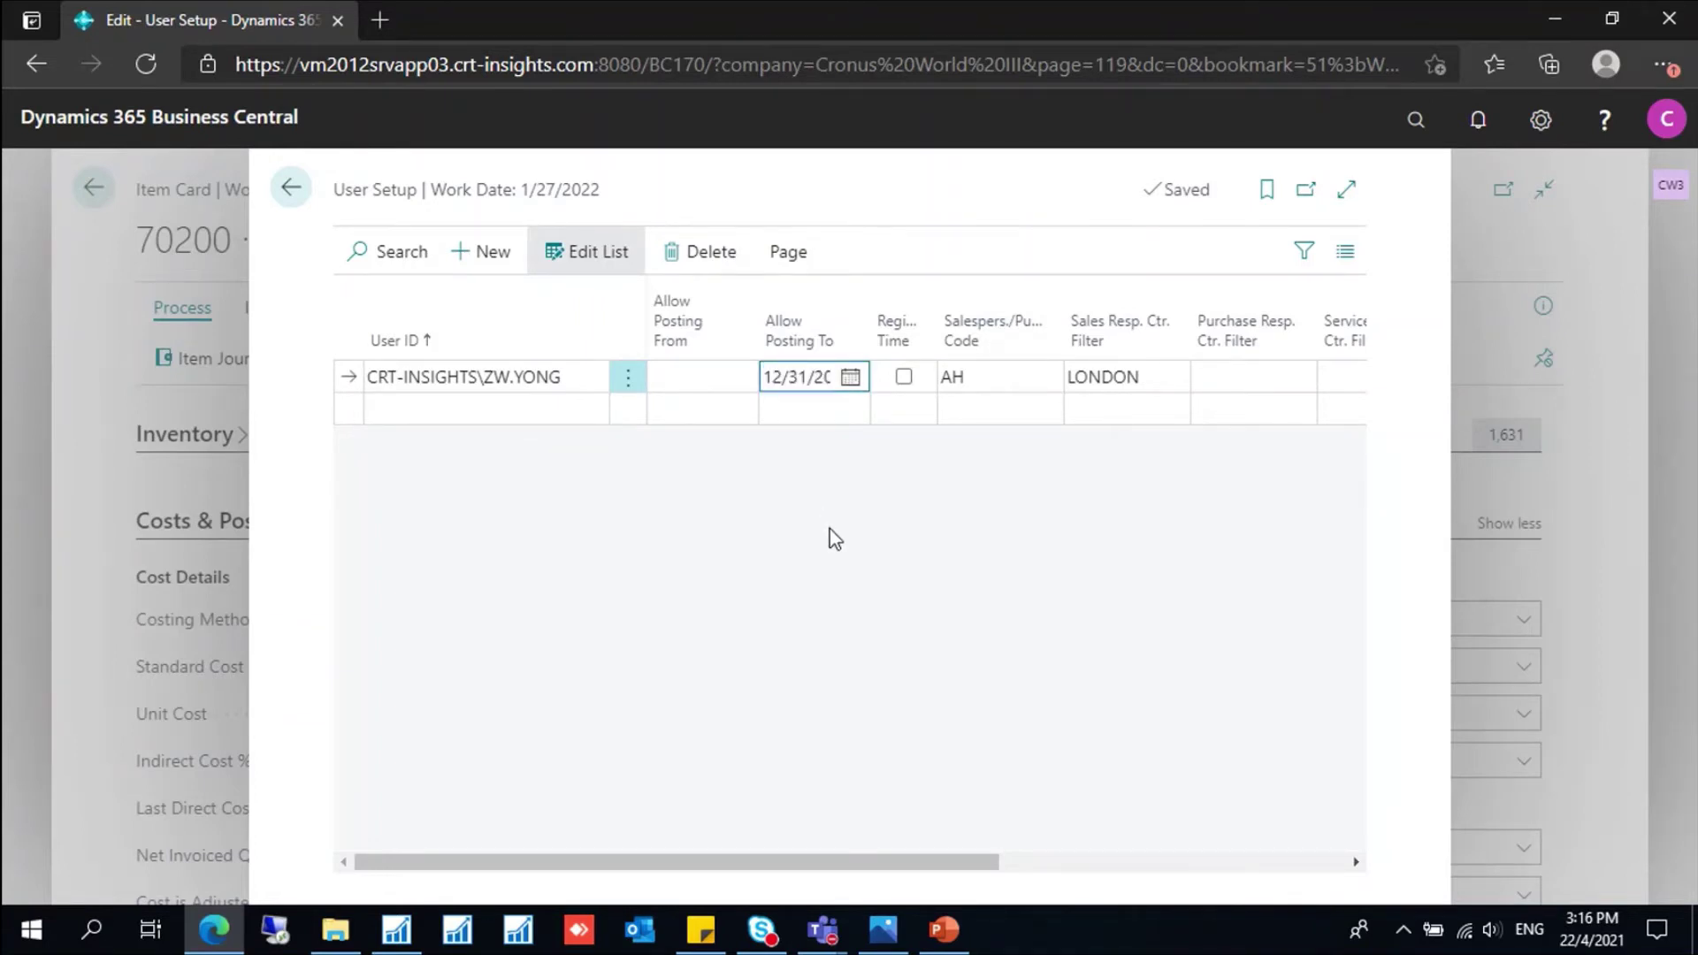
click(830, 529)
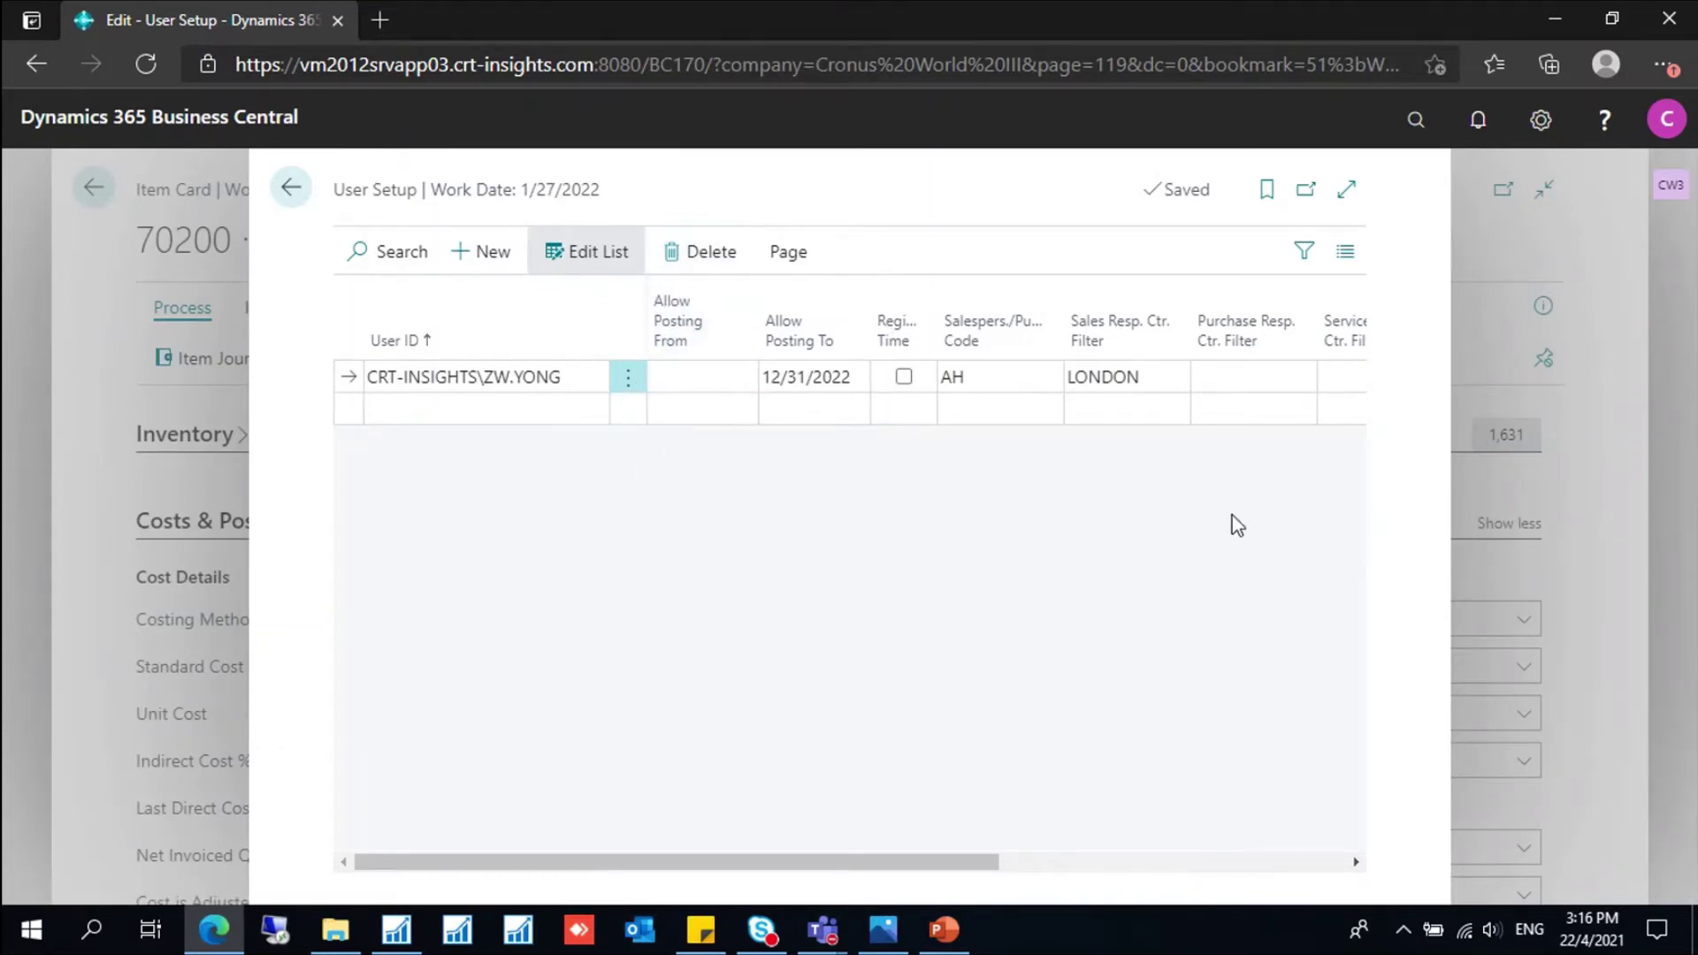
Step: Run the Adjust Cost - Item Entries task with the Item No. Filter set to 70200
click(1416, 124)
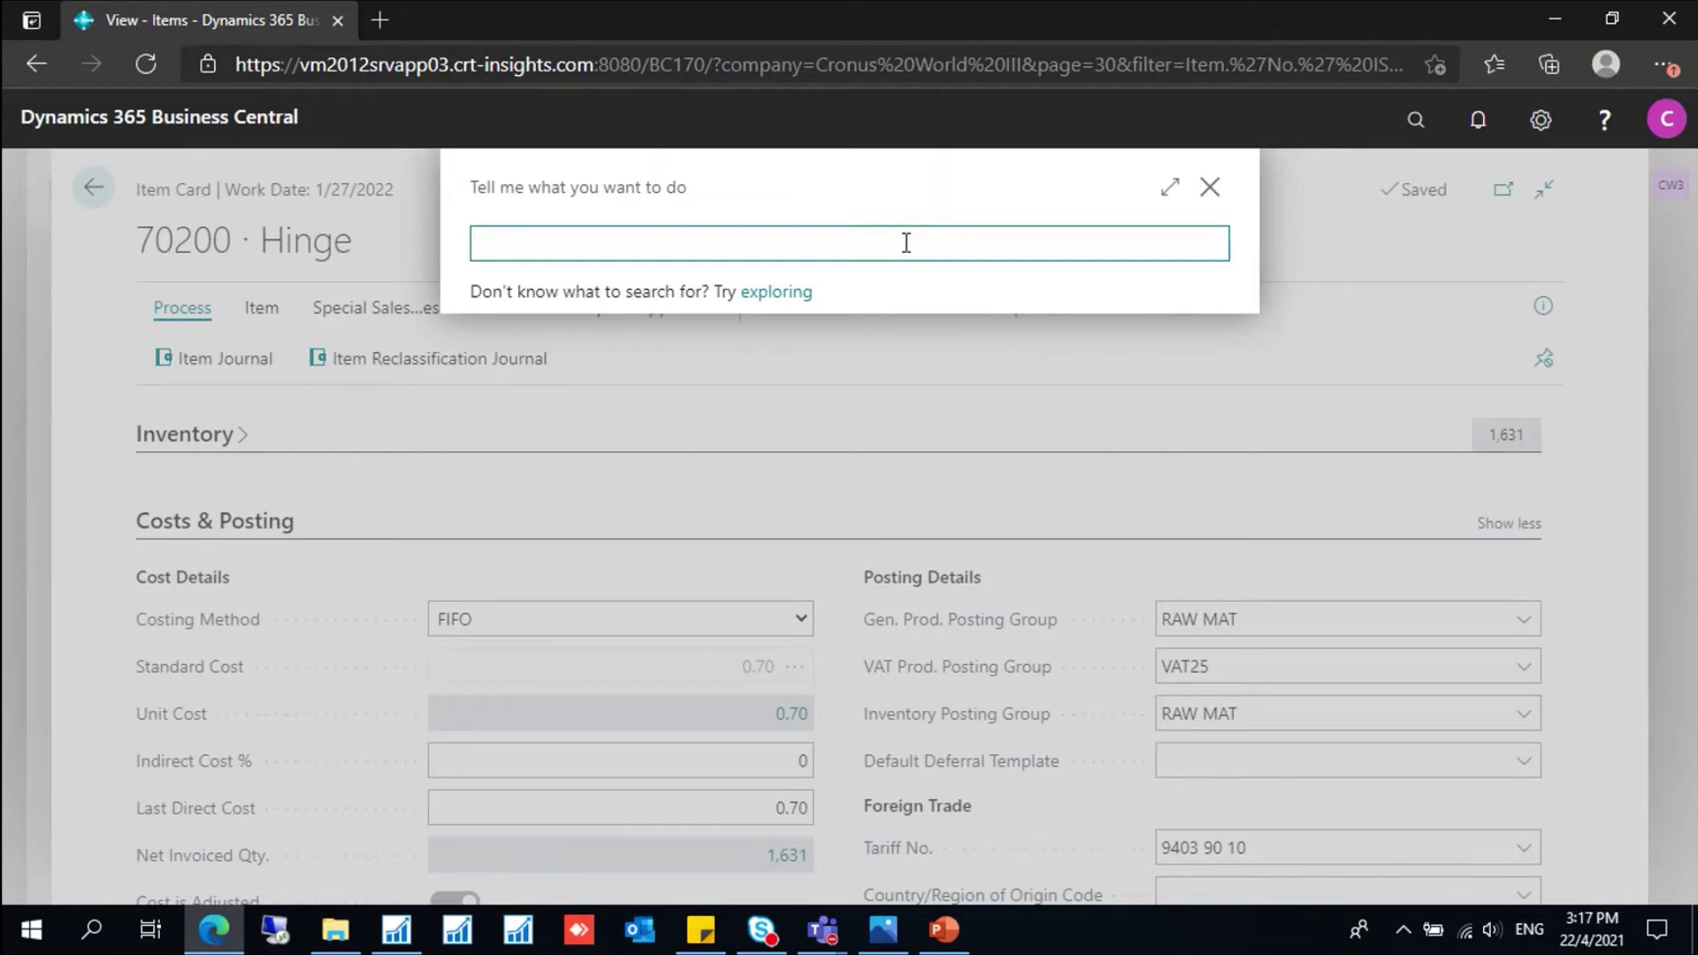
text(adjust c)
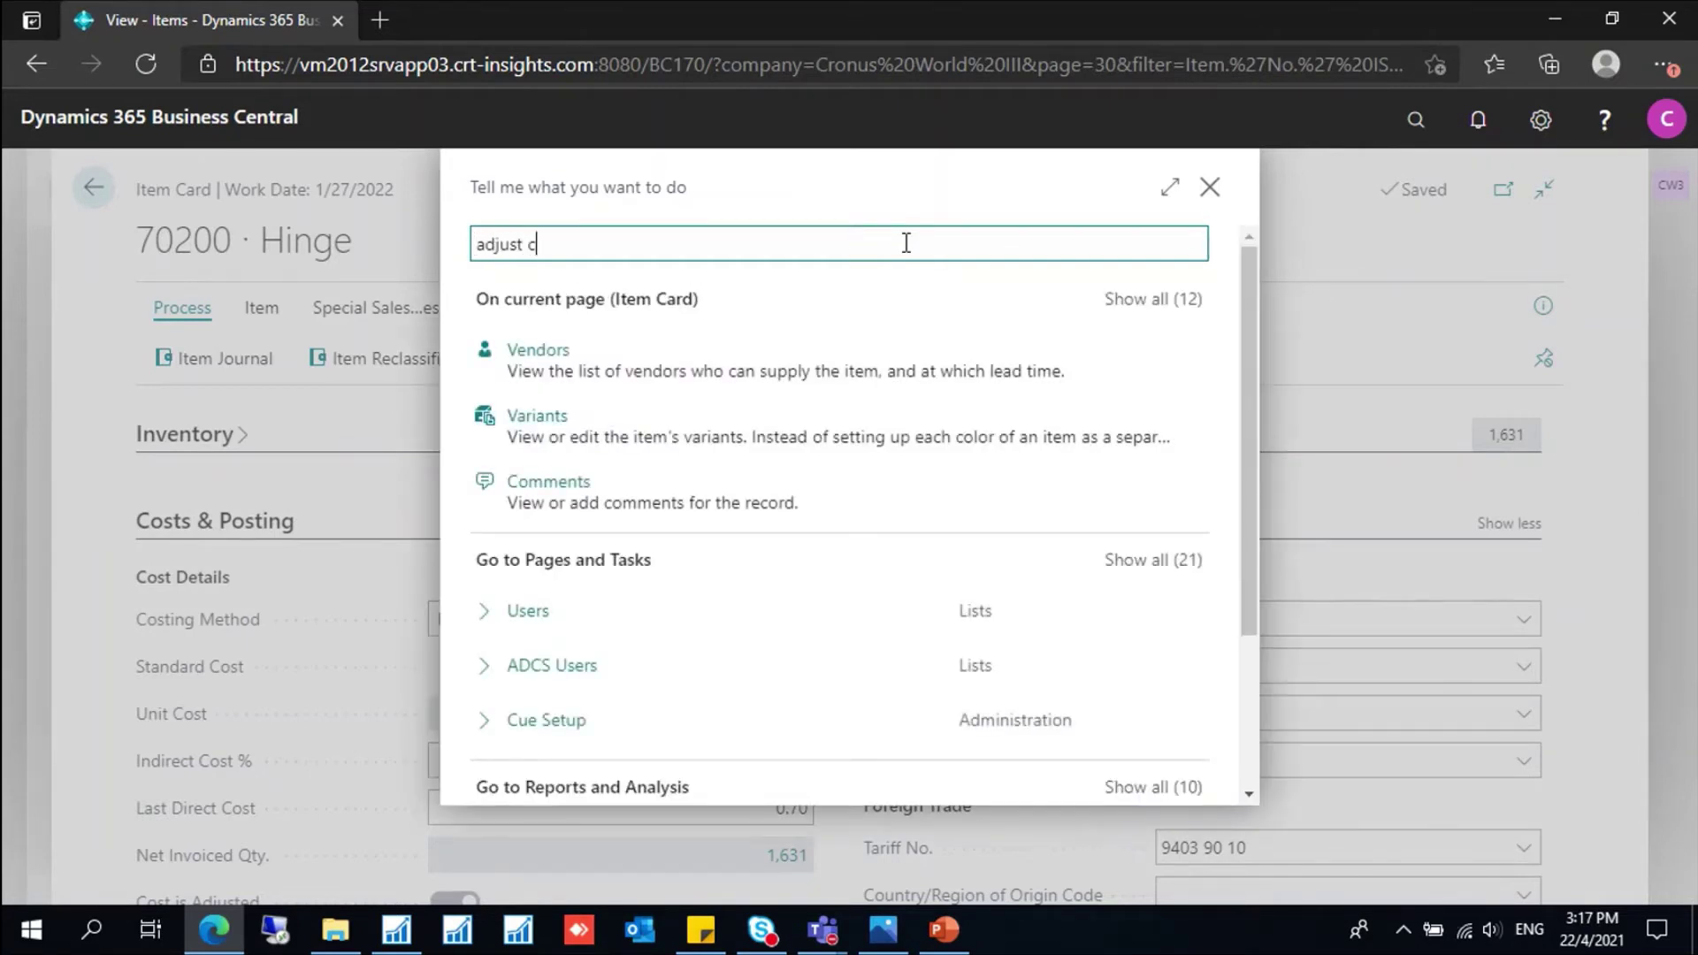
text(ost item ent)
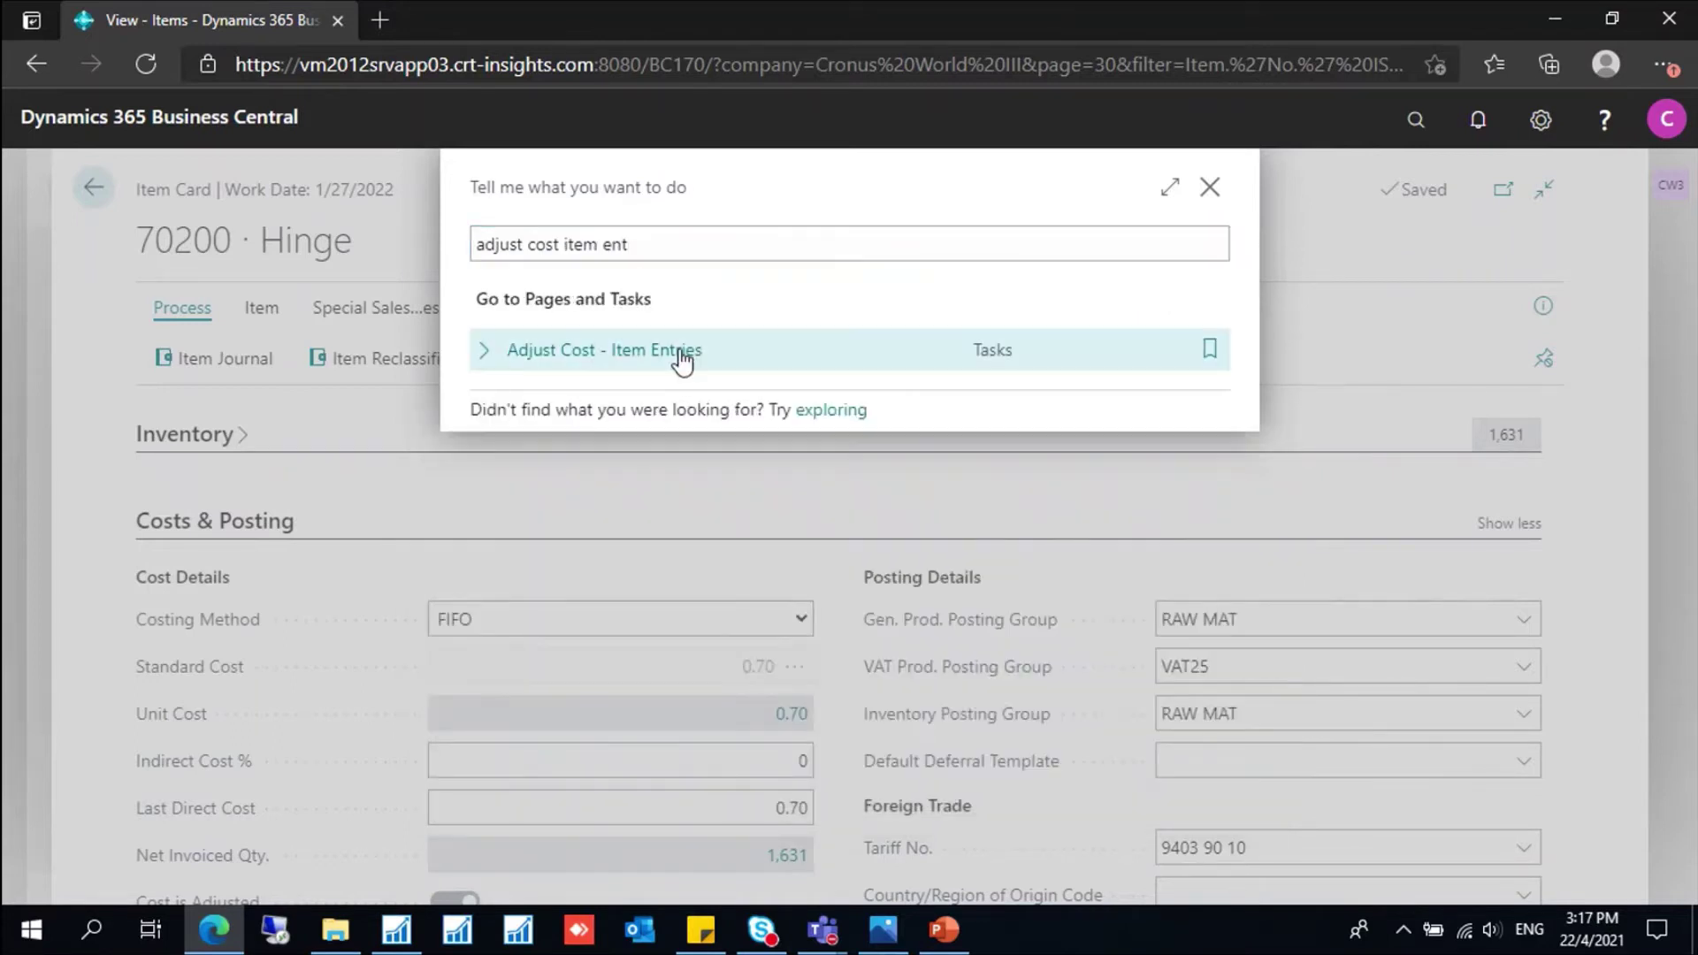
click(681, 358)
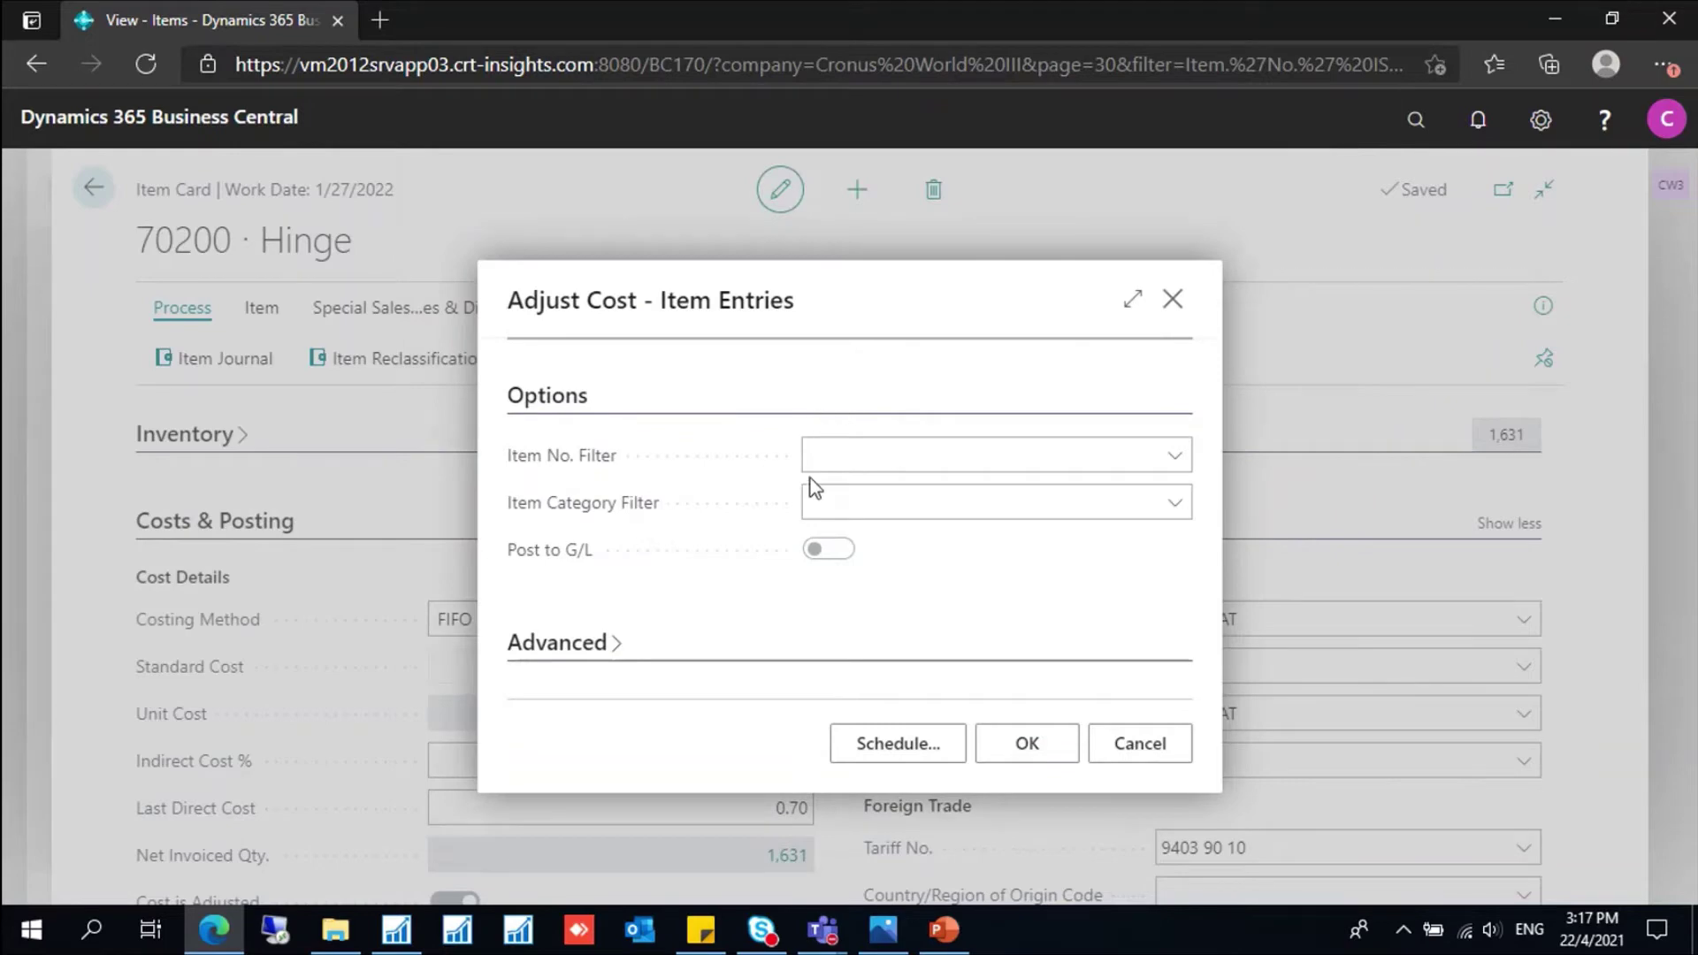
click(845, 452)
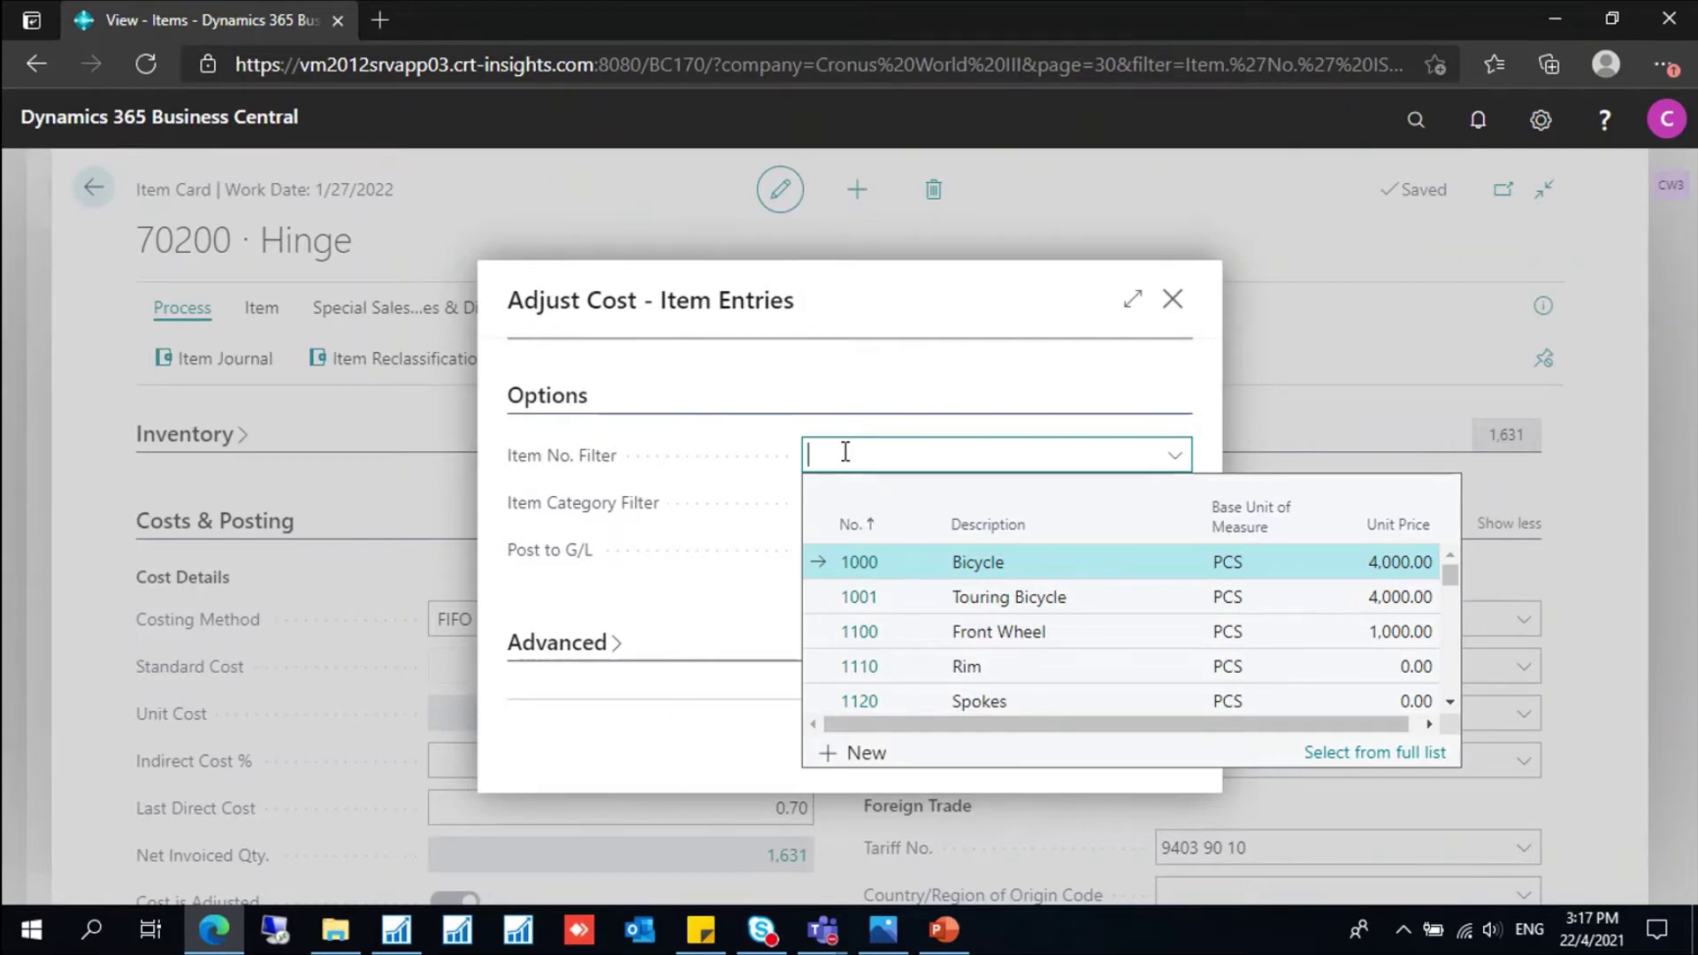
text(70200)
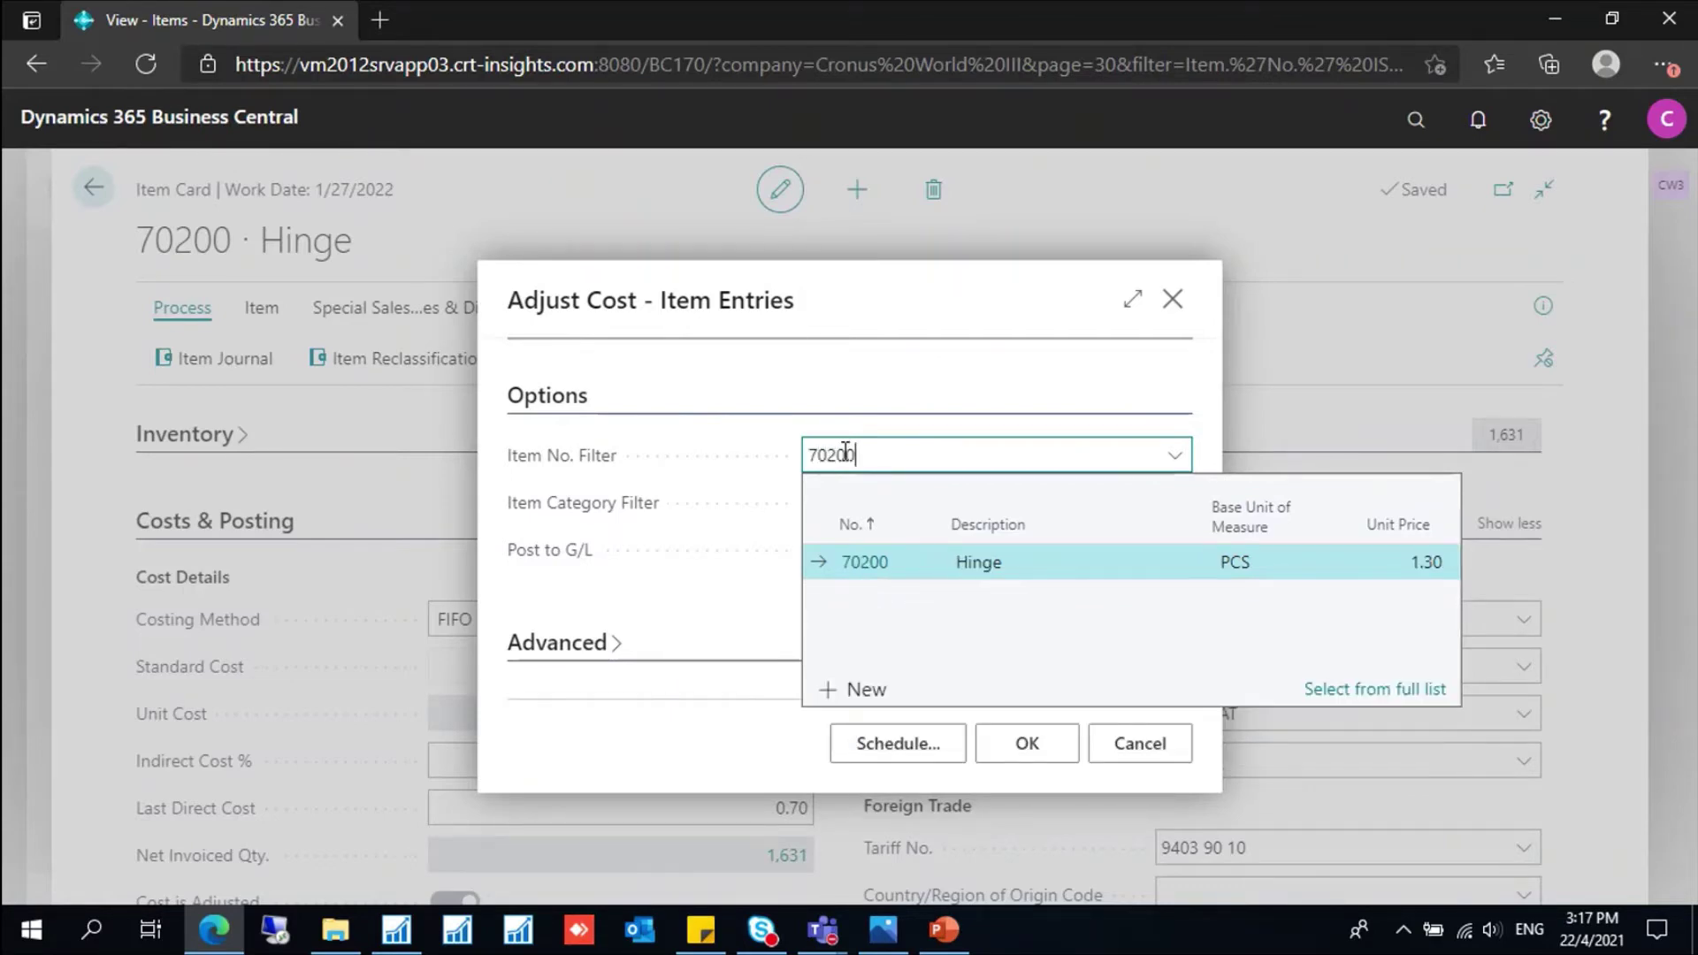
key(Return)
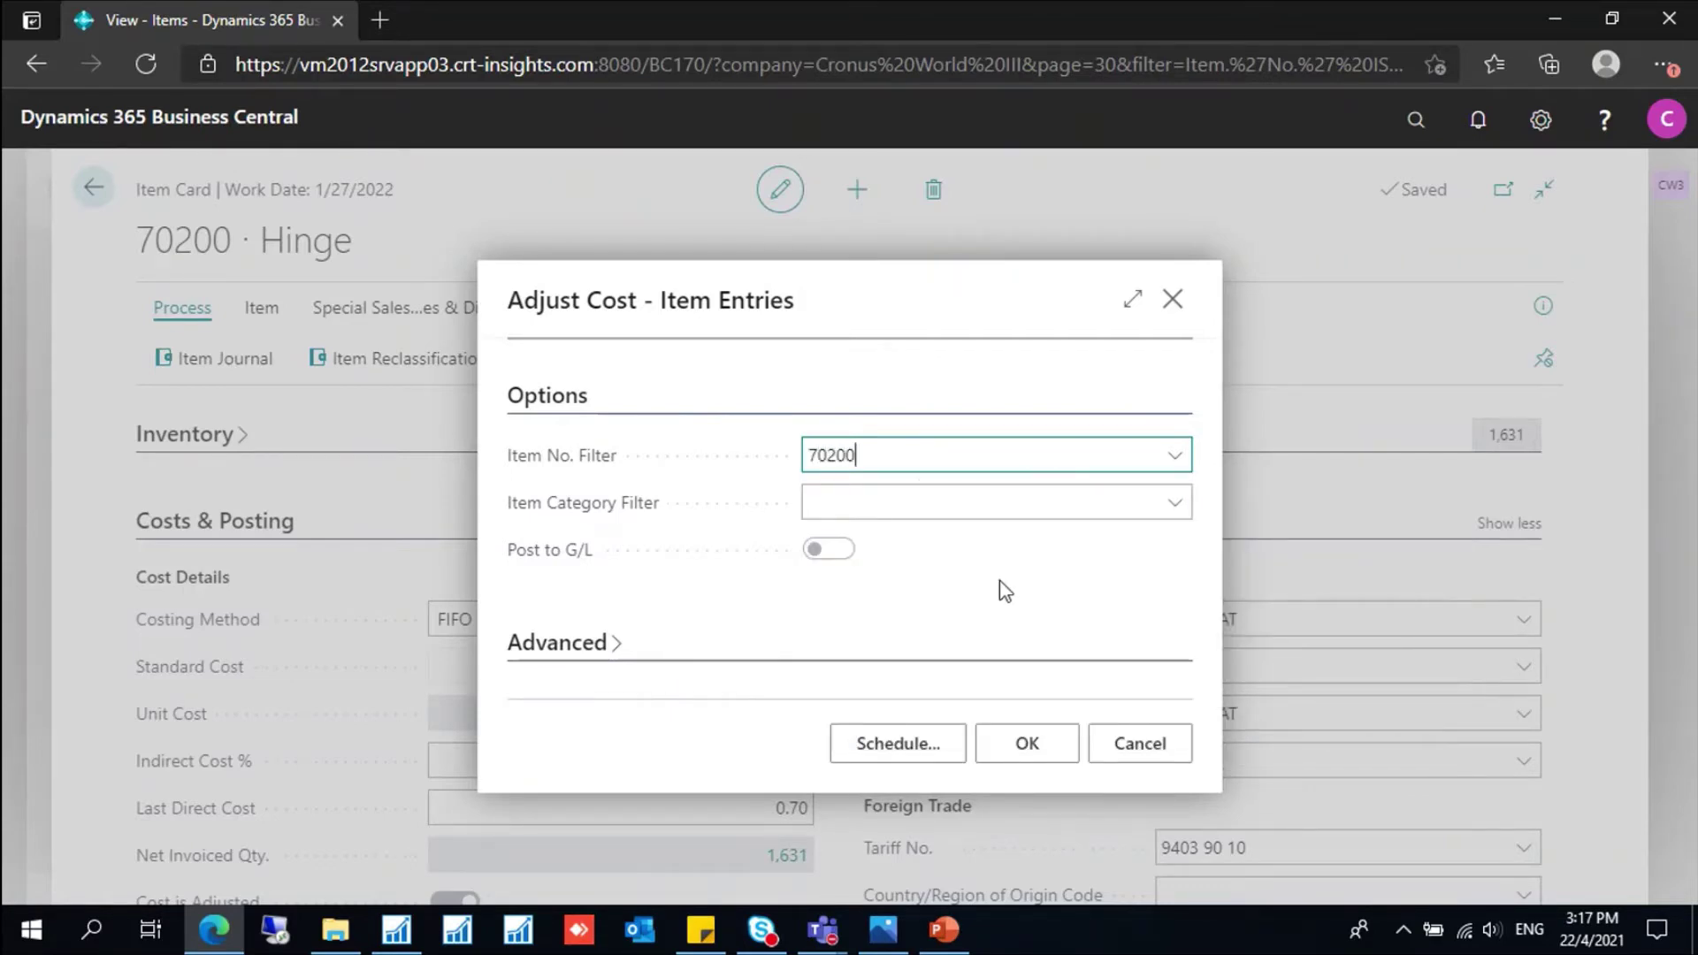
click(1028, 746)
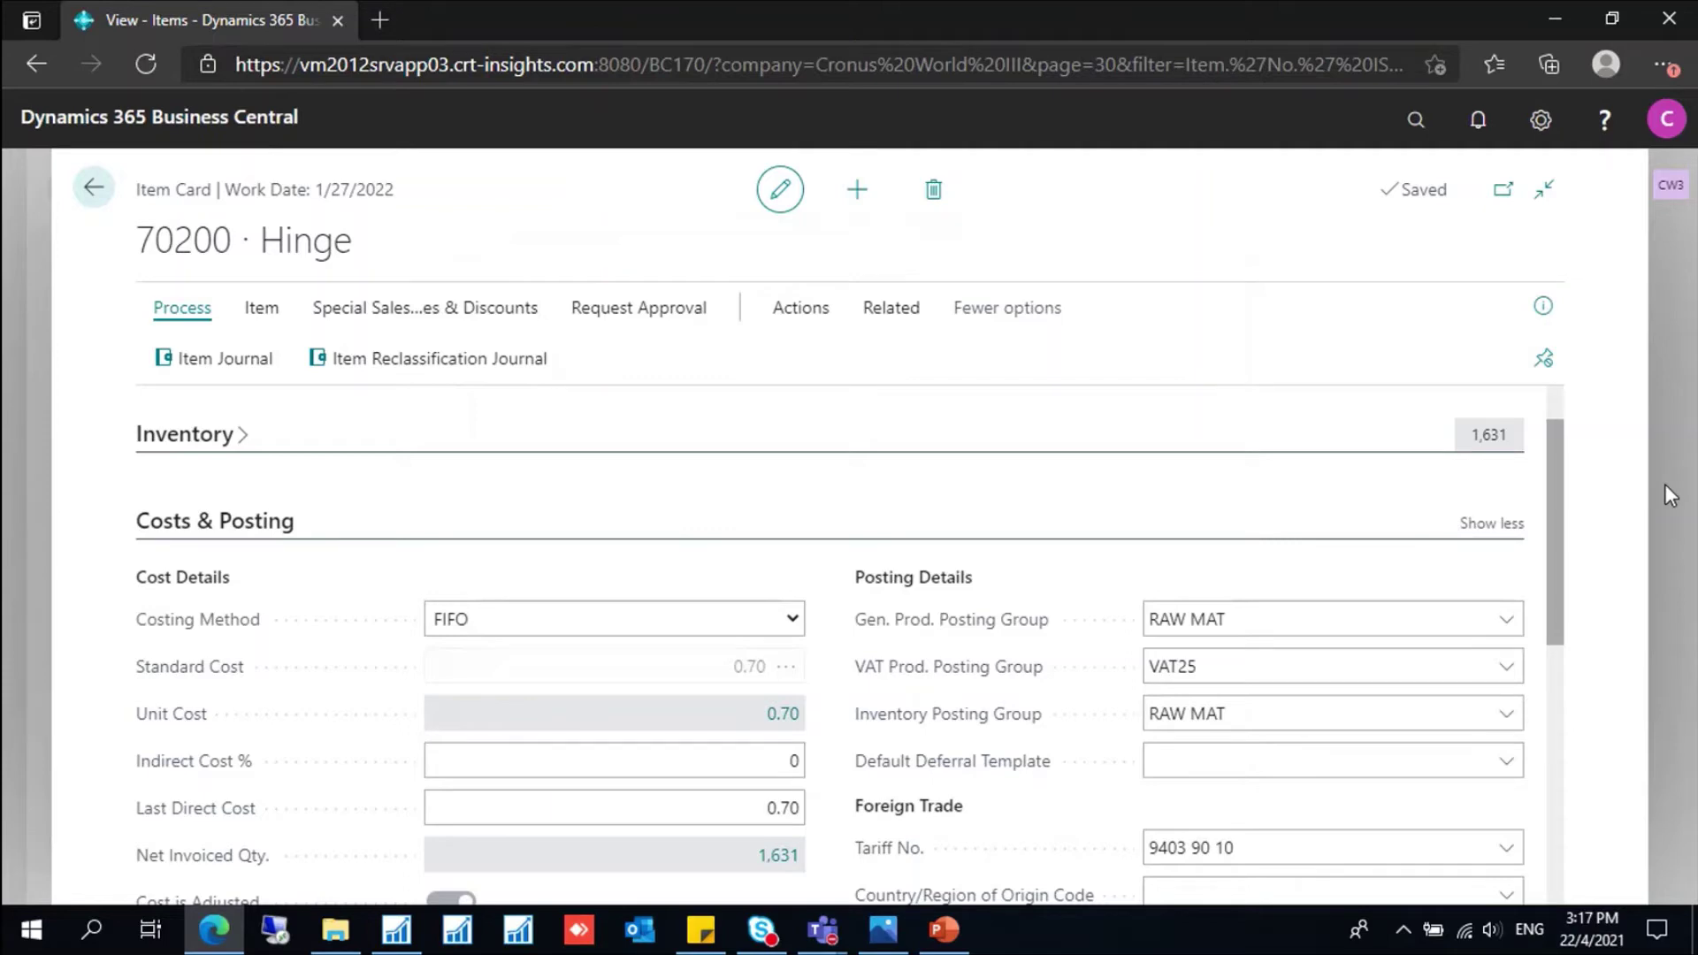
Step: Reopen the card of item 70200 and check its cost details and adjustment status under Costs & Posting
key(Escape)
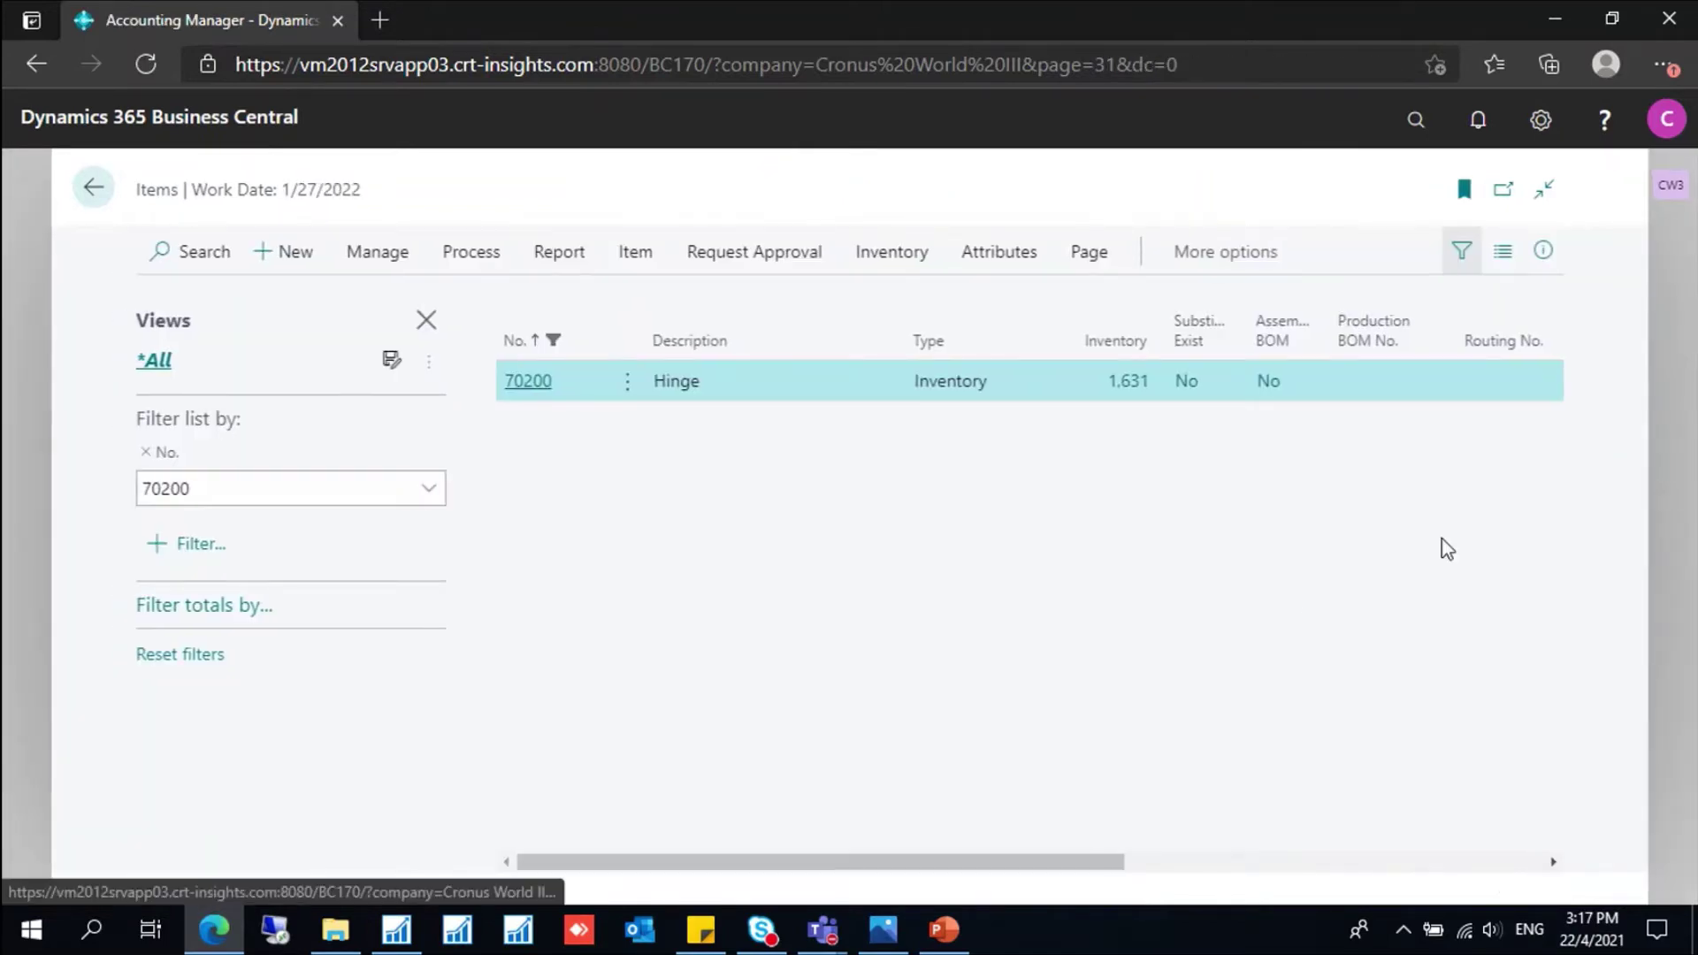
double_click(542, 387)
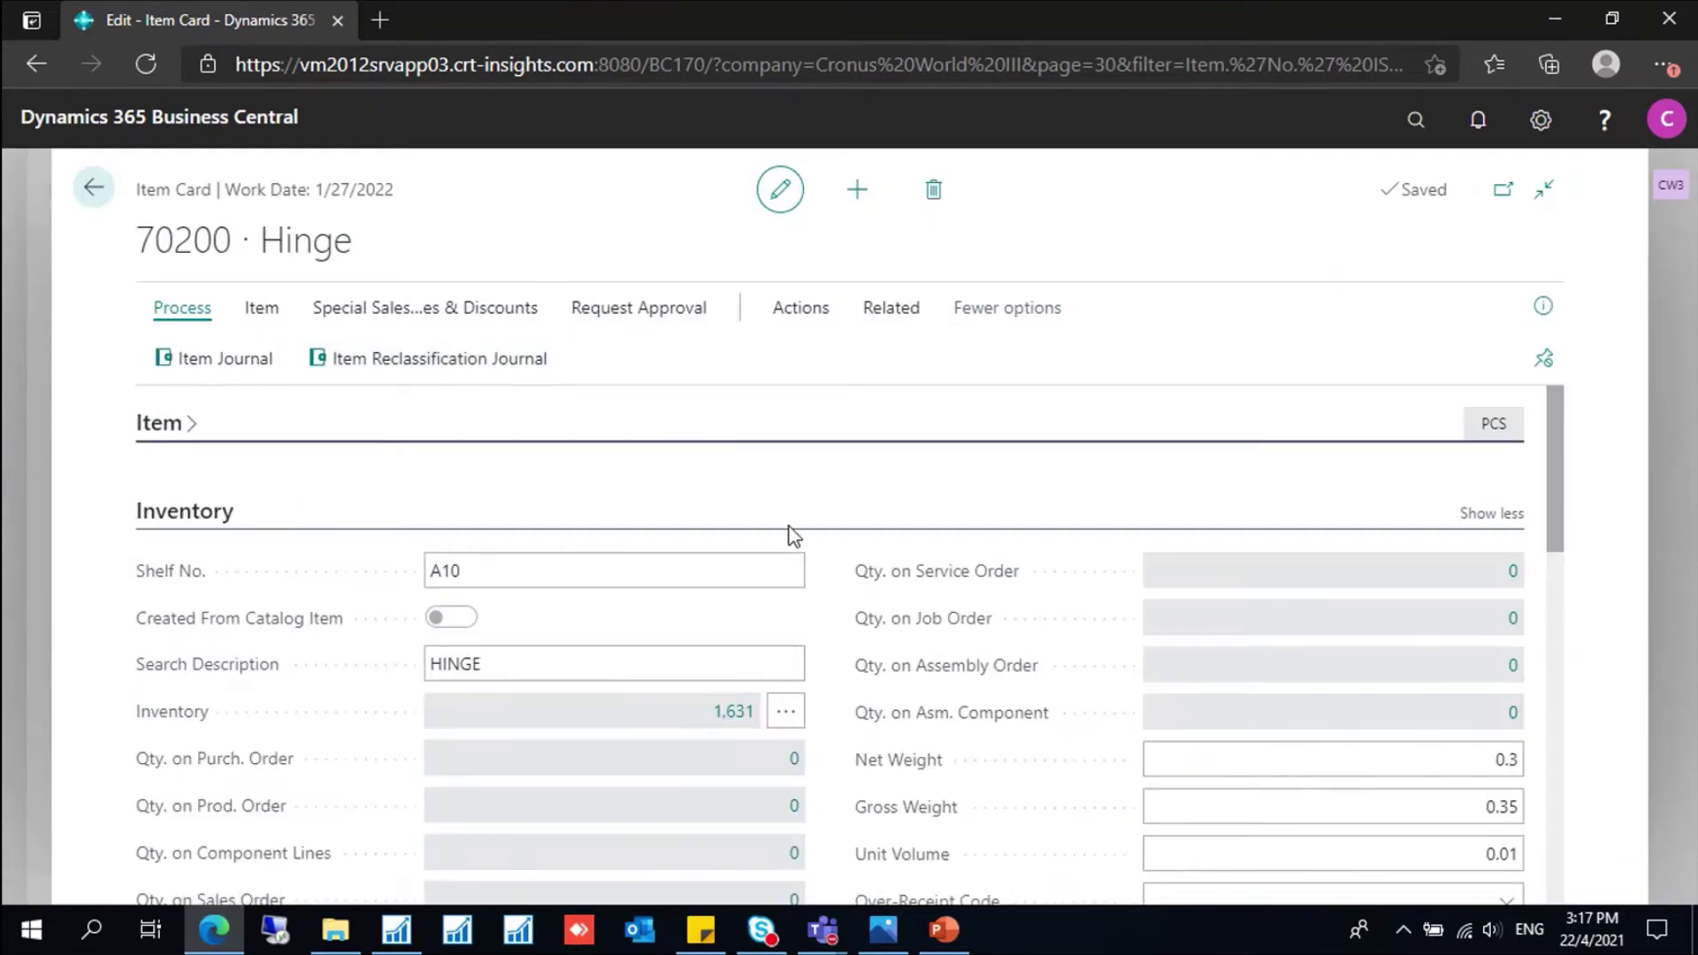
scroll(819, 502, down, 3)
scroll(840, 526, down, 3)
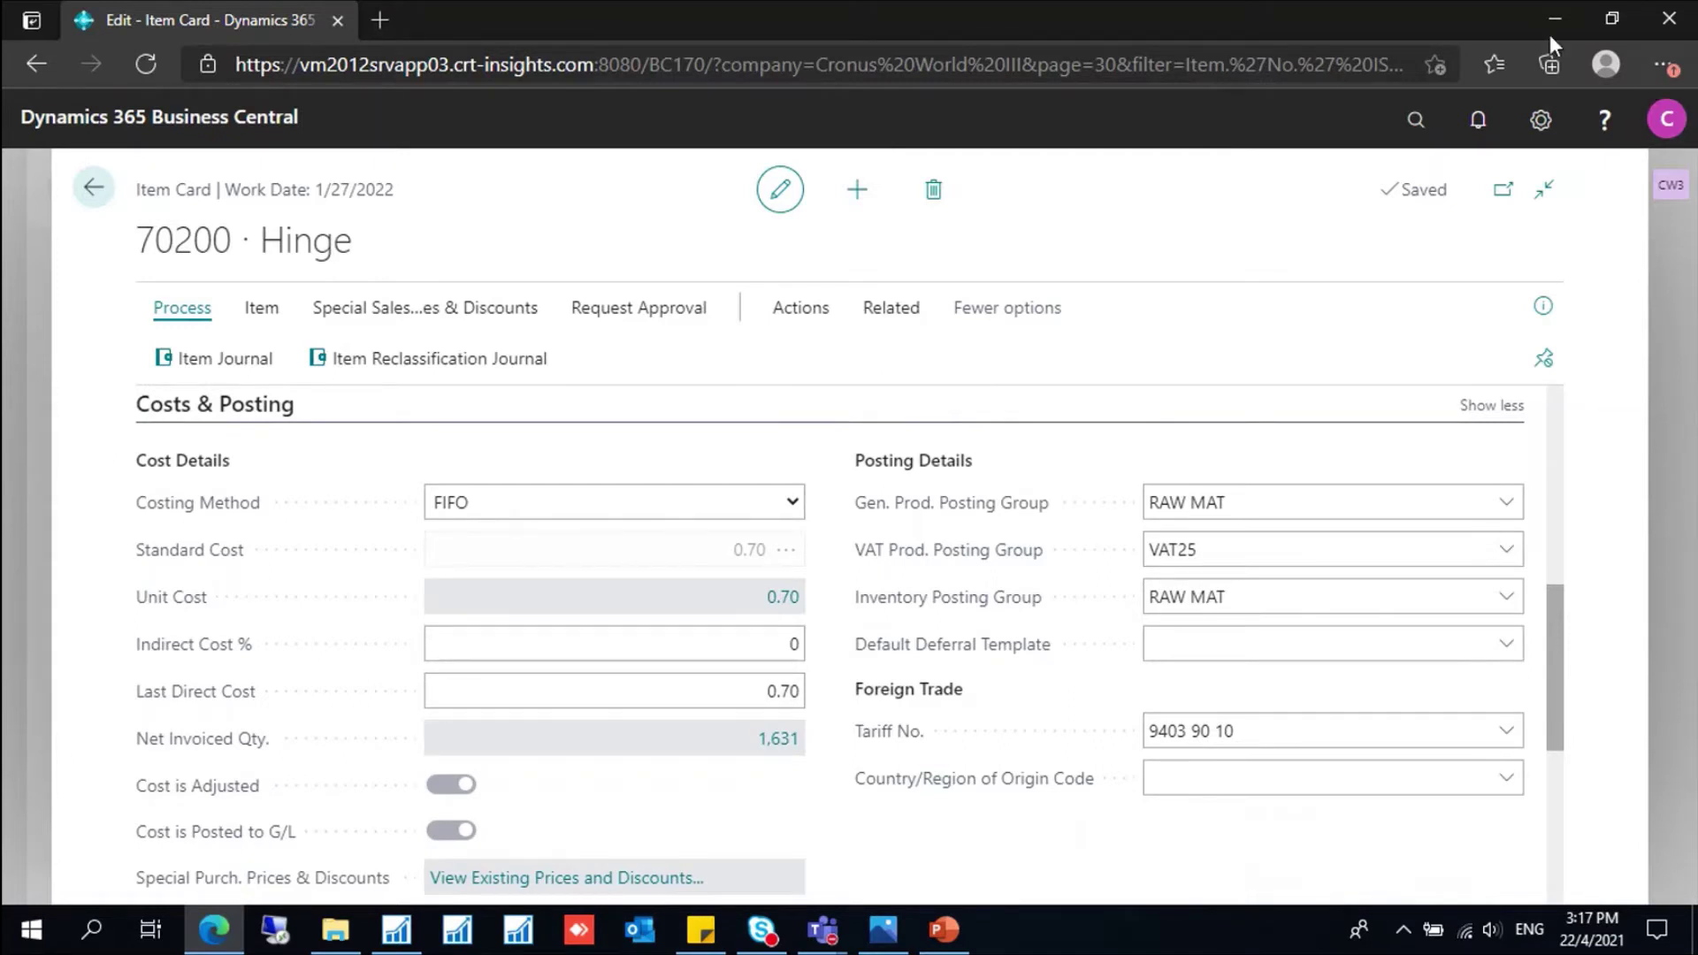
Step: Search for the revaluation journal and open the Item Revaluation Journals page
click(1413, 120)
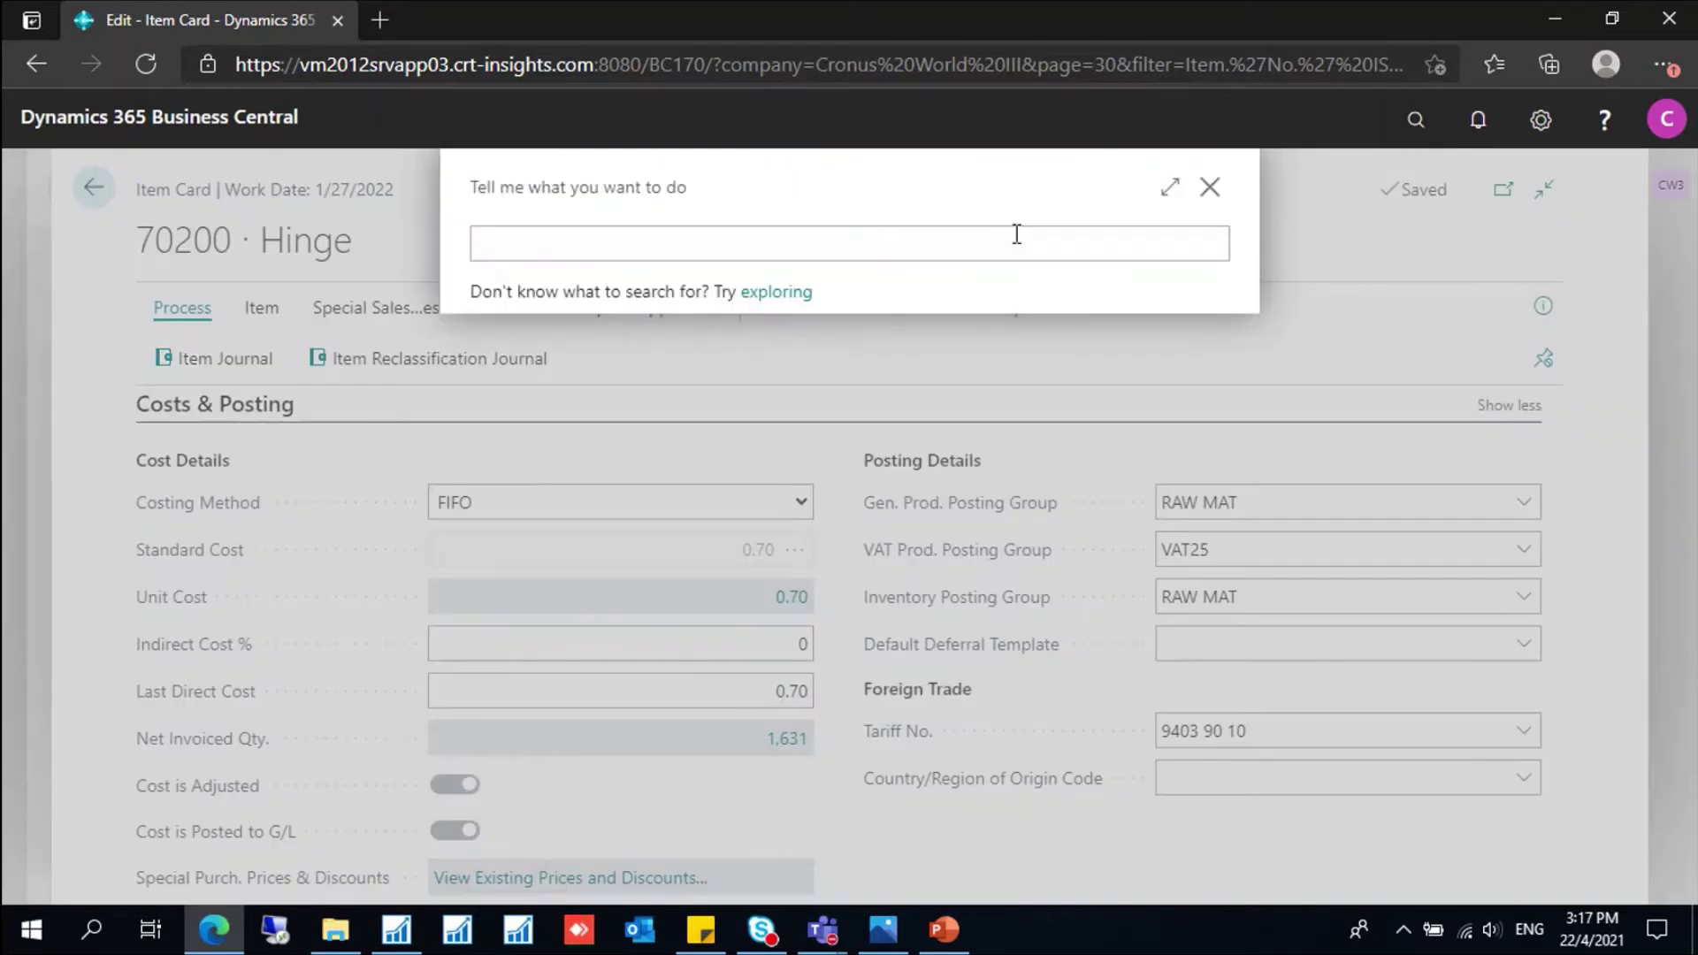
text(revalu)
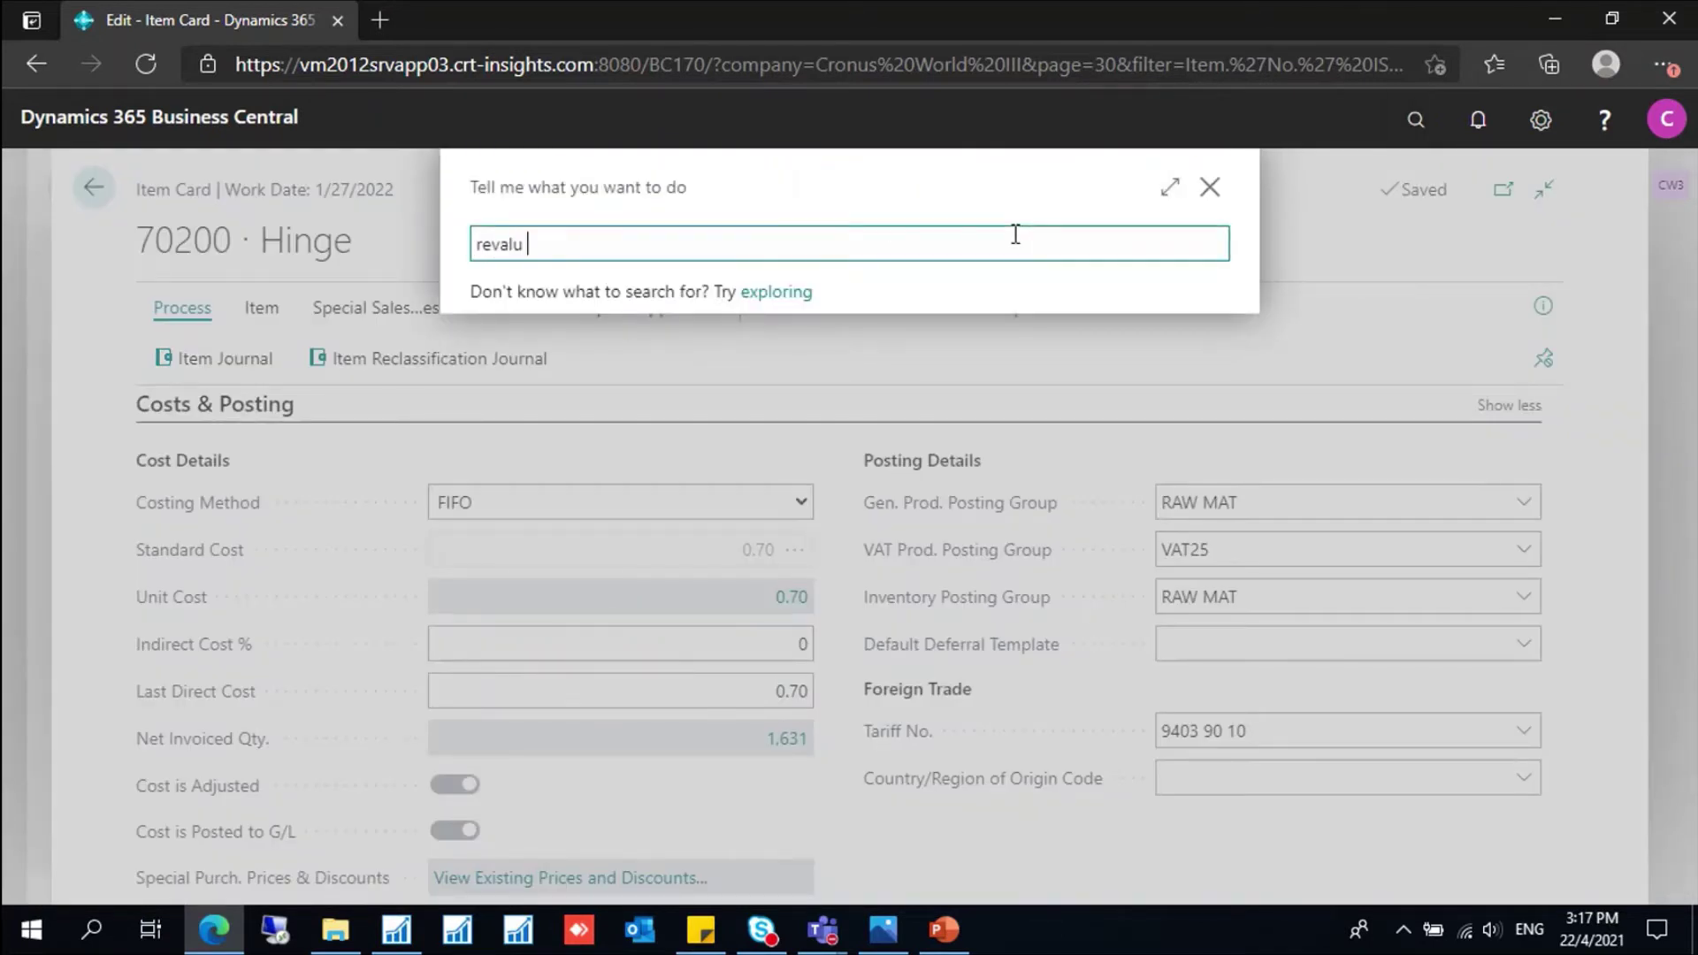
text(ation jour)
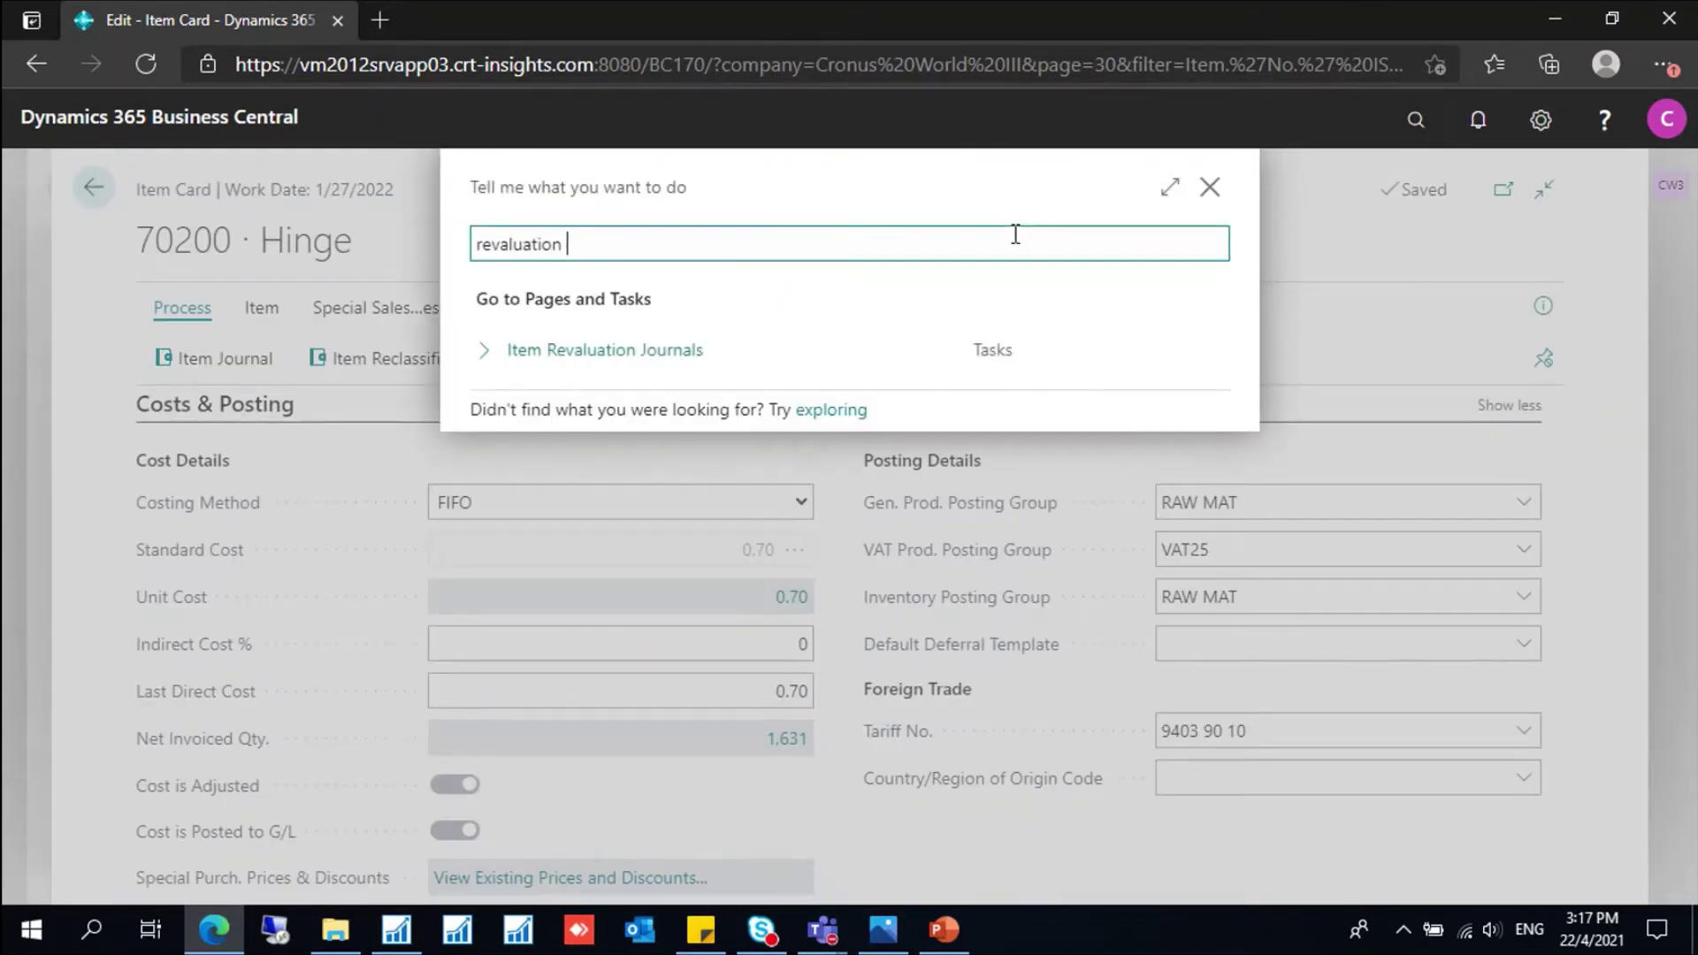
click(695, 368)
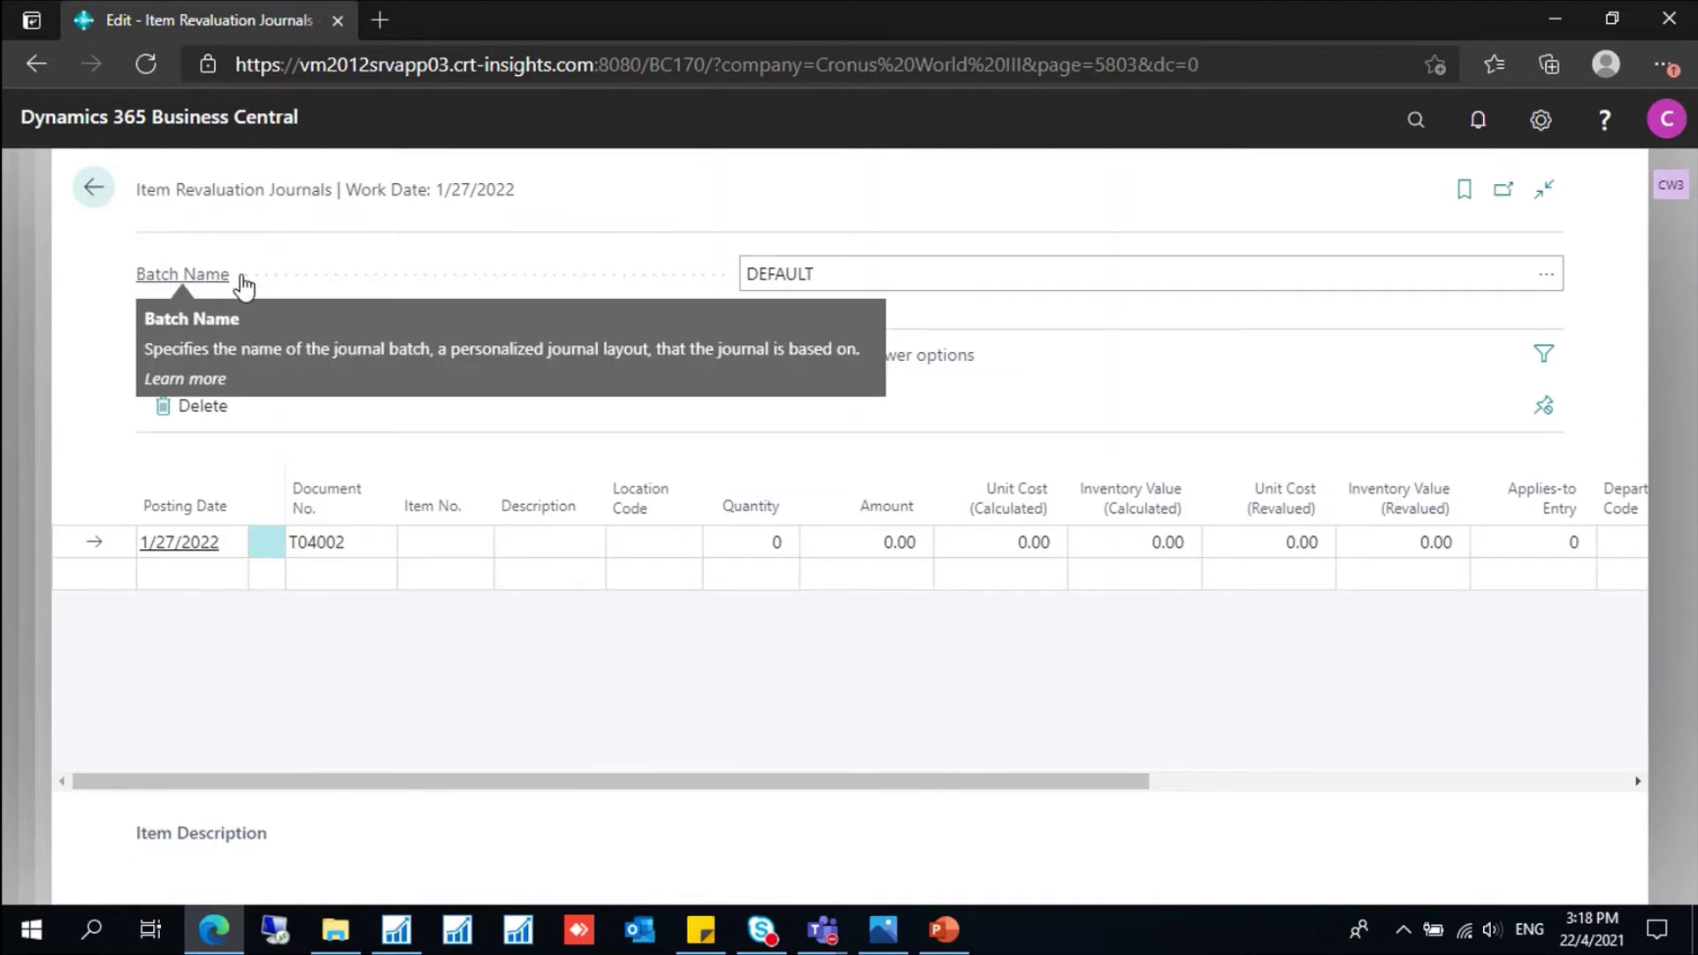
Step: Choose the DEFAULT batch for the item revaluation journal
click(1546, 274)
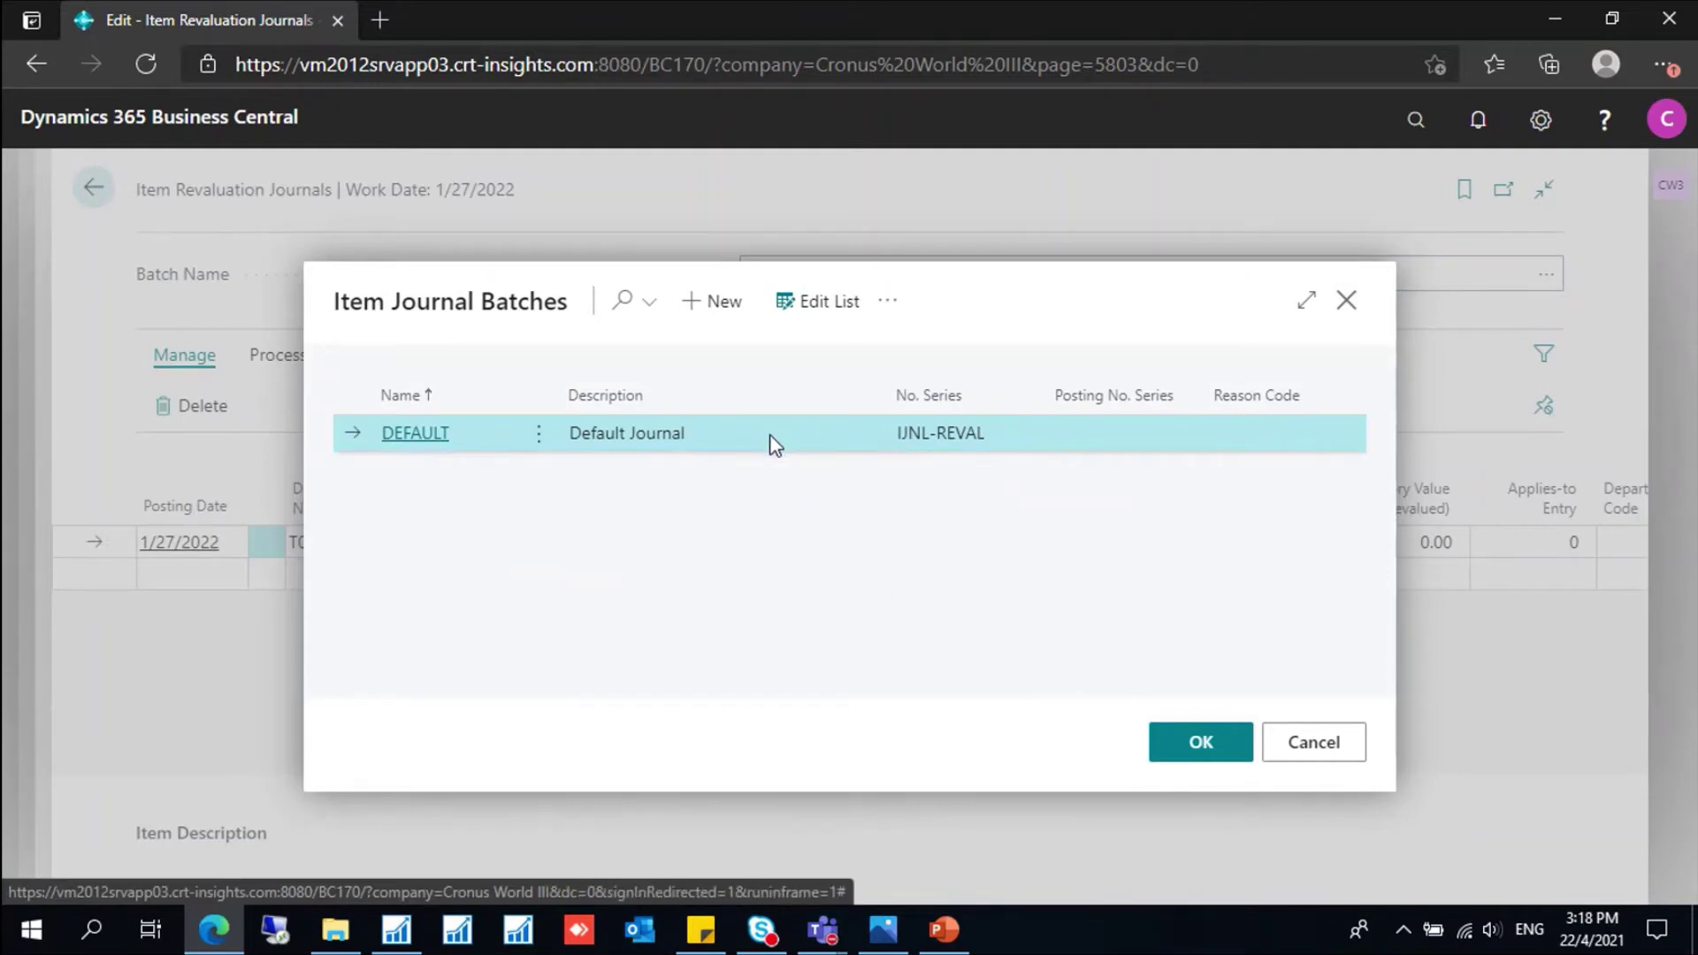
click(1241, 741)
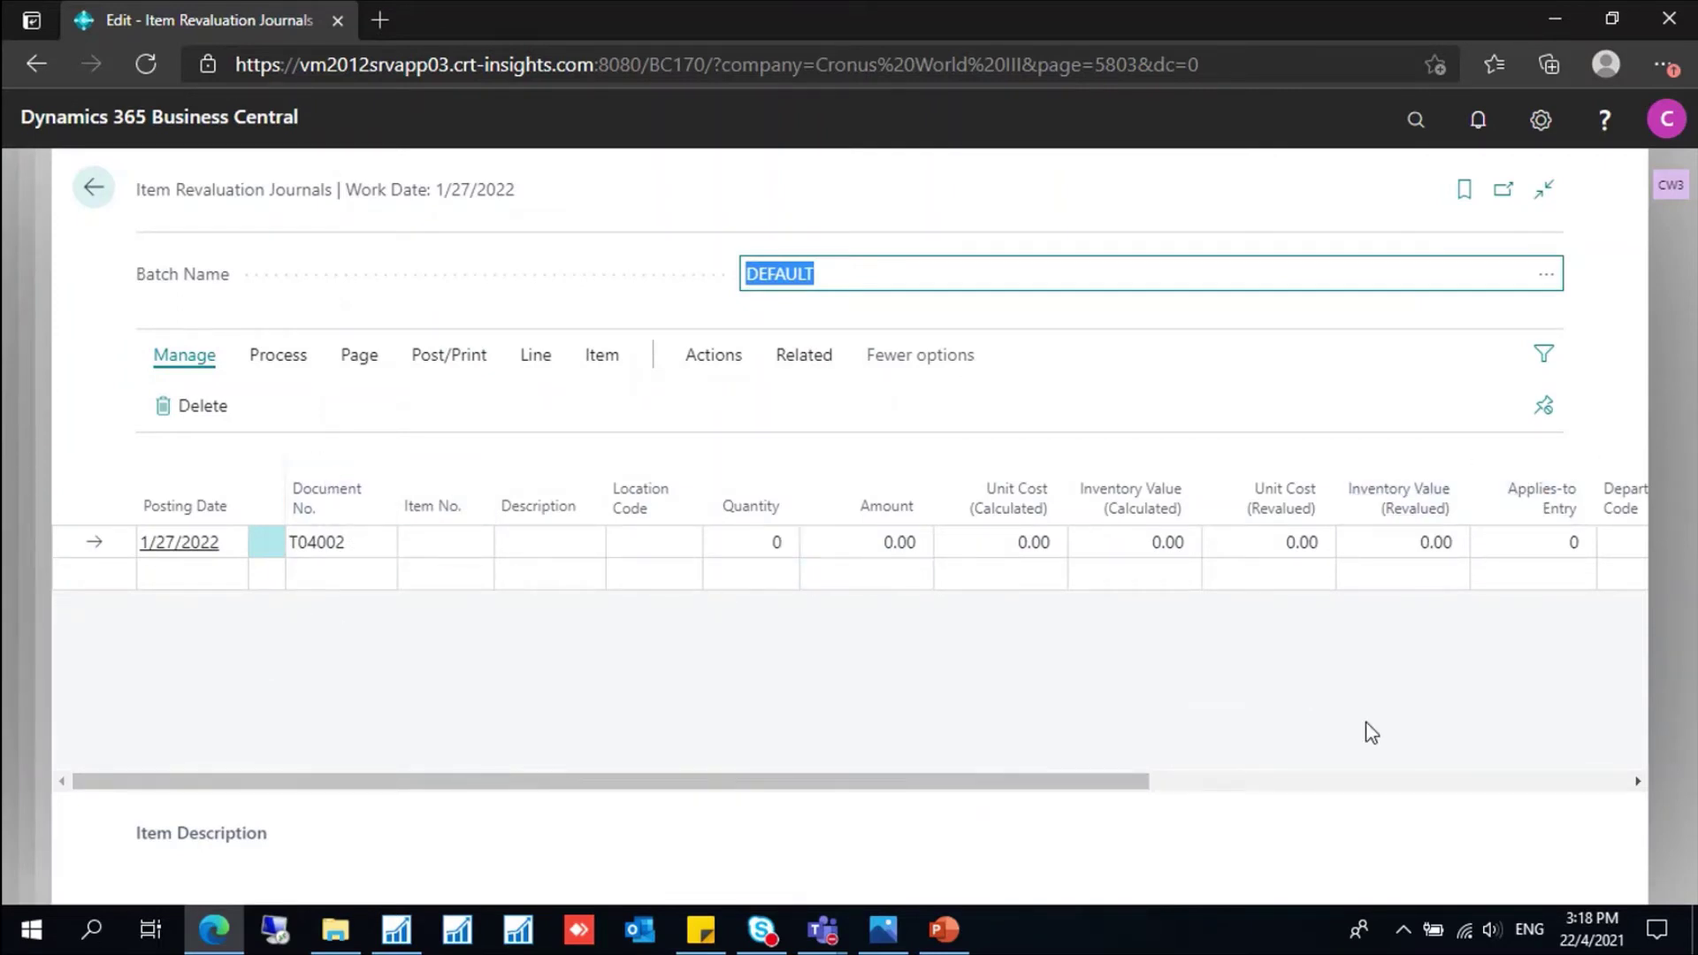
click(1116, 790)
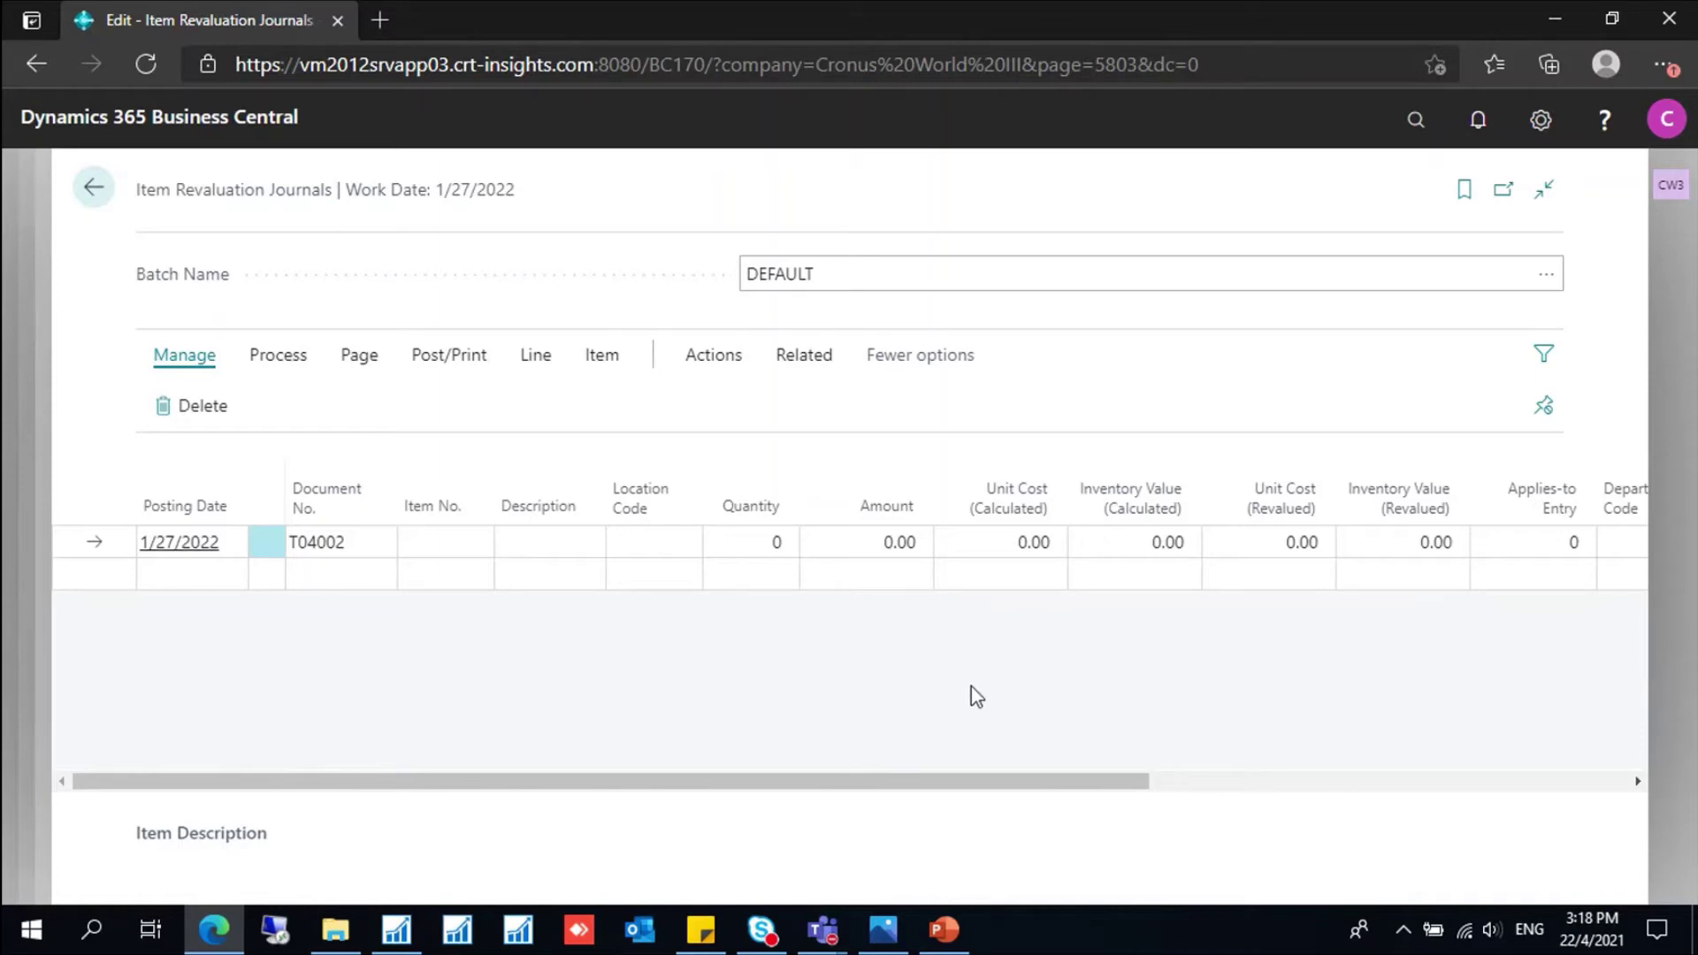
Step: Open the Calculate Inventory Value - Test report from the revaluation journal and check its posting date
click(727, 365)
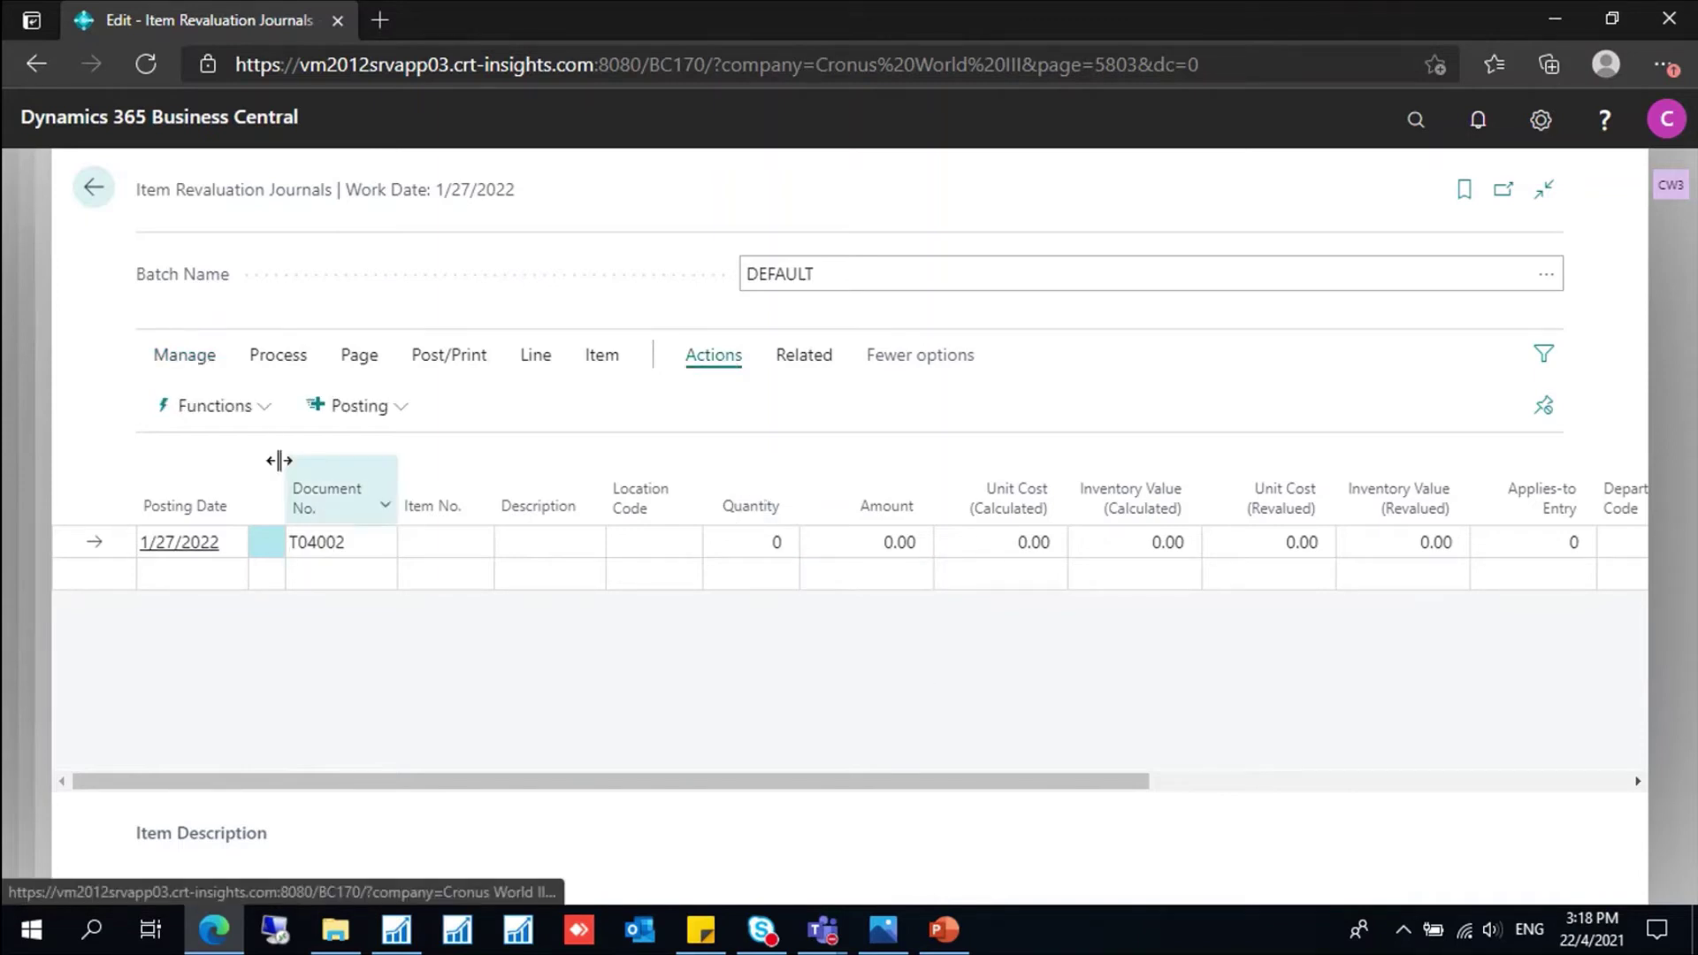
click(239, 411)
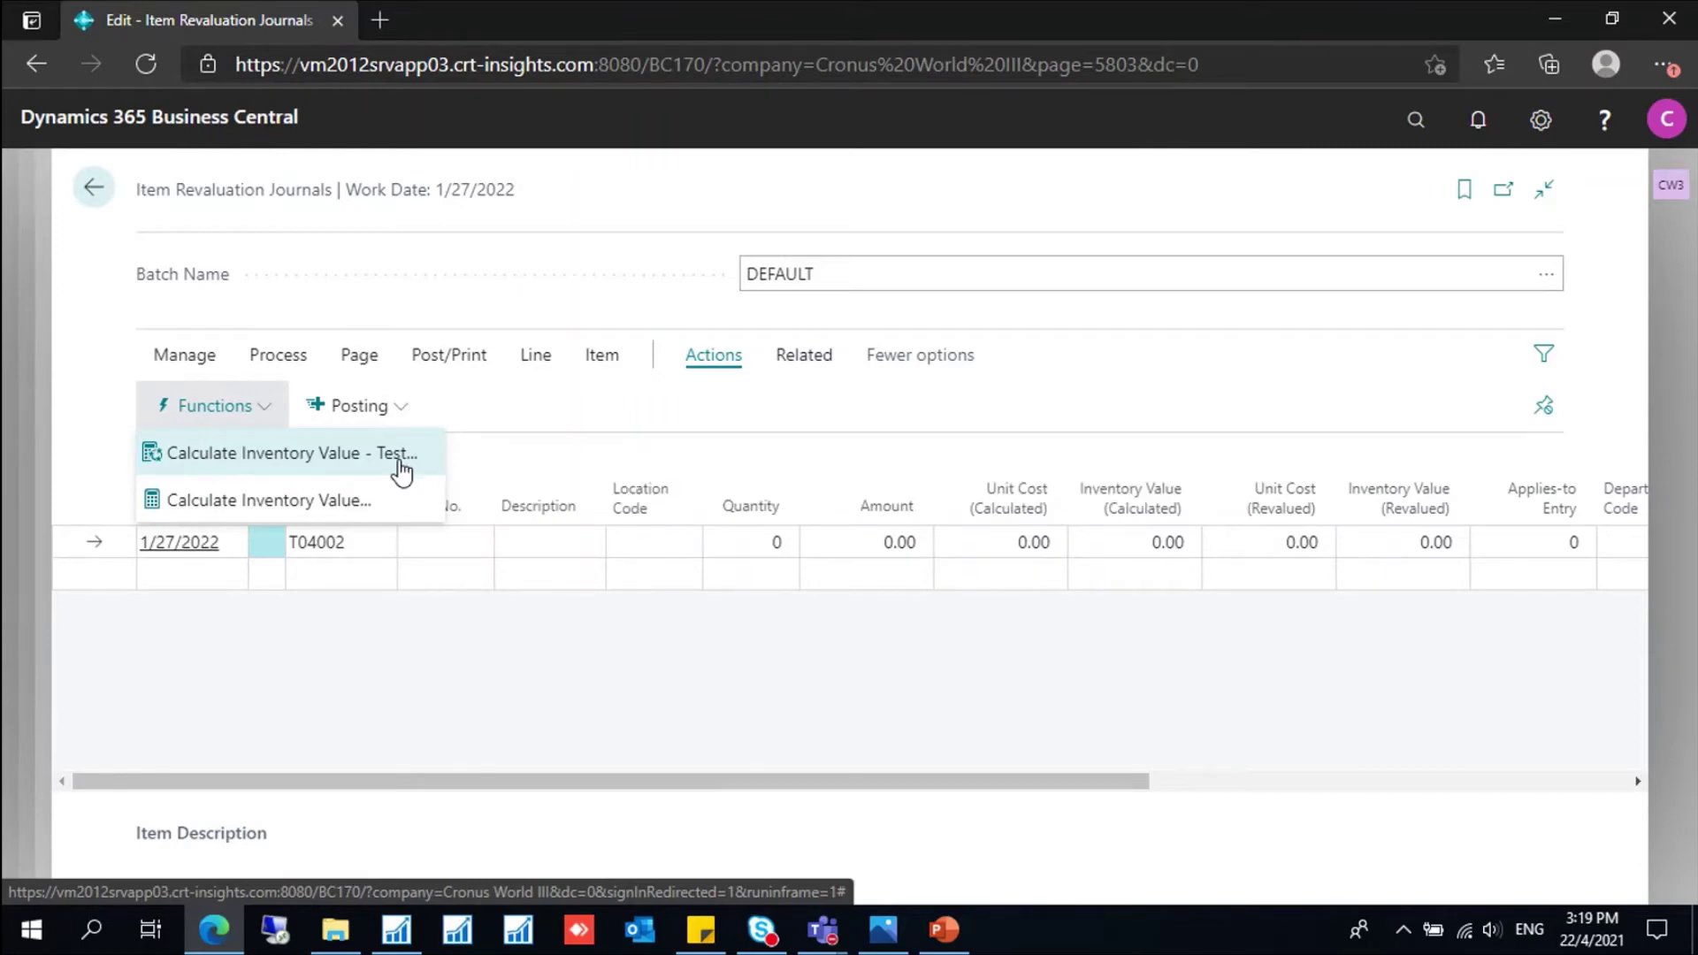
click(399, 469)
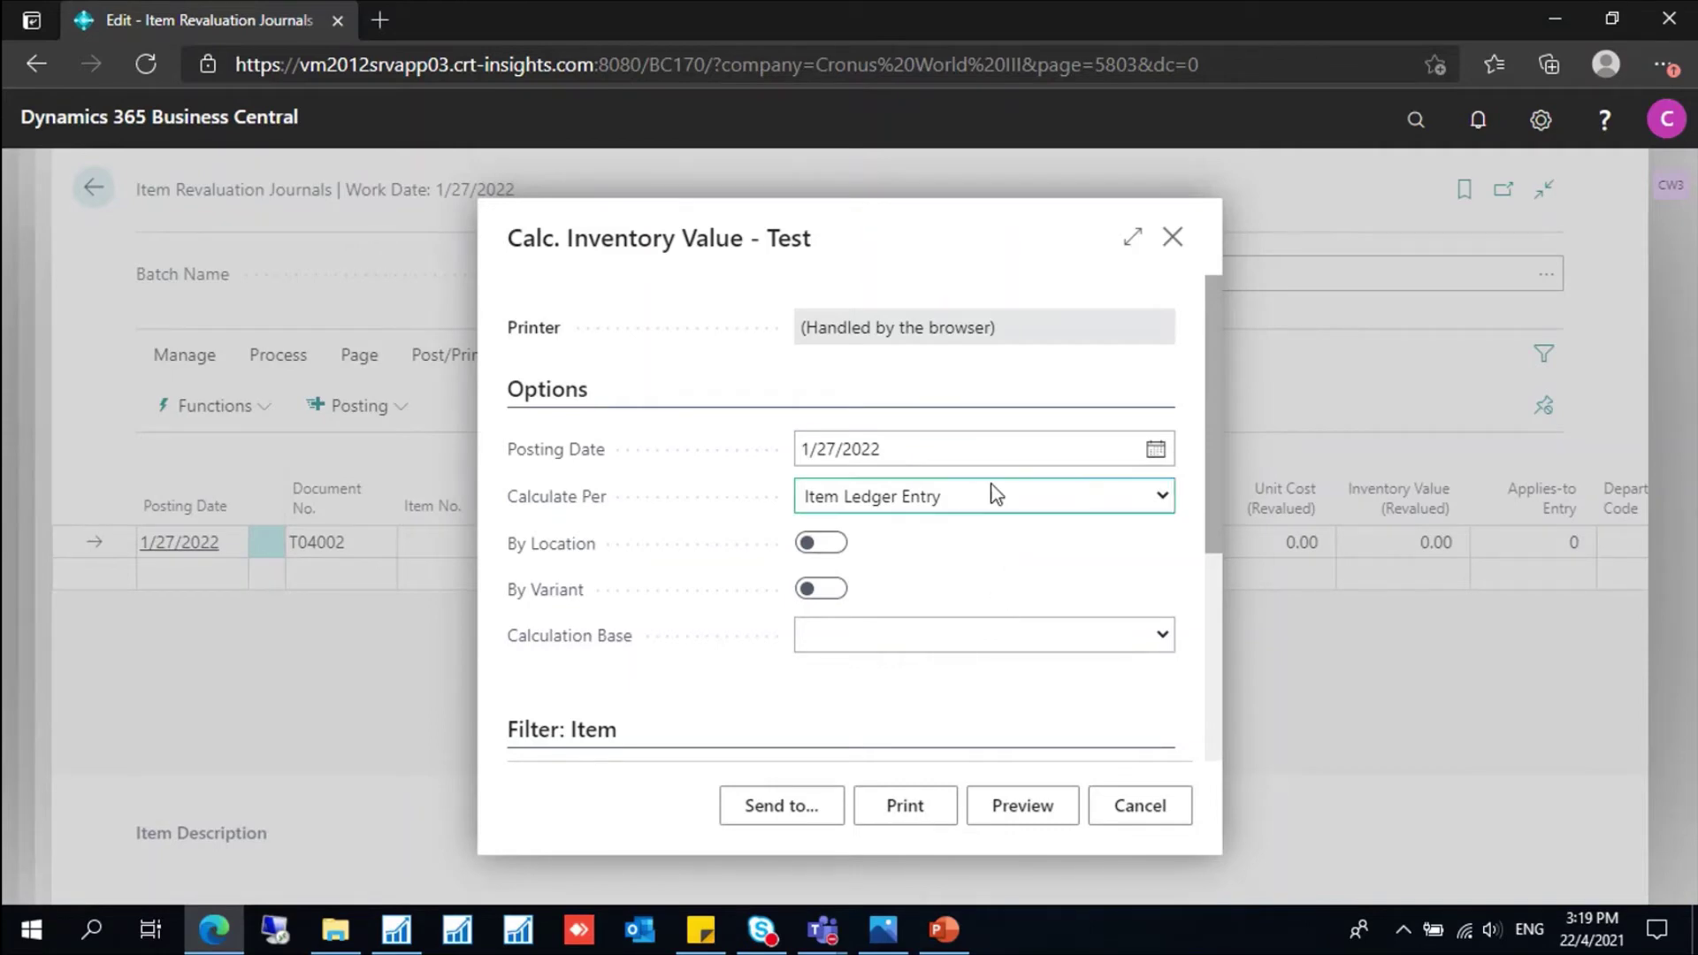
click(970, 458)
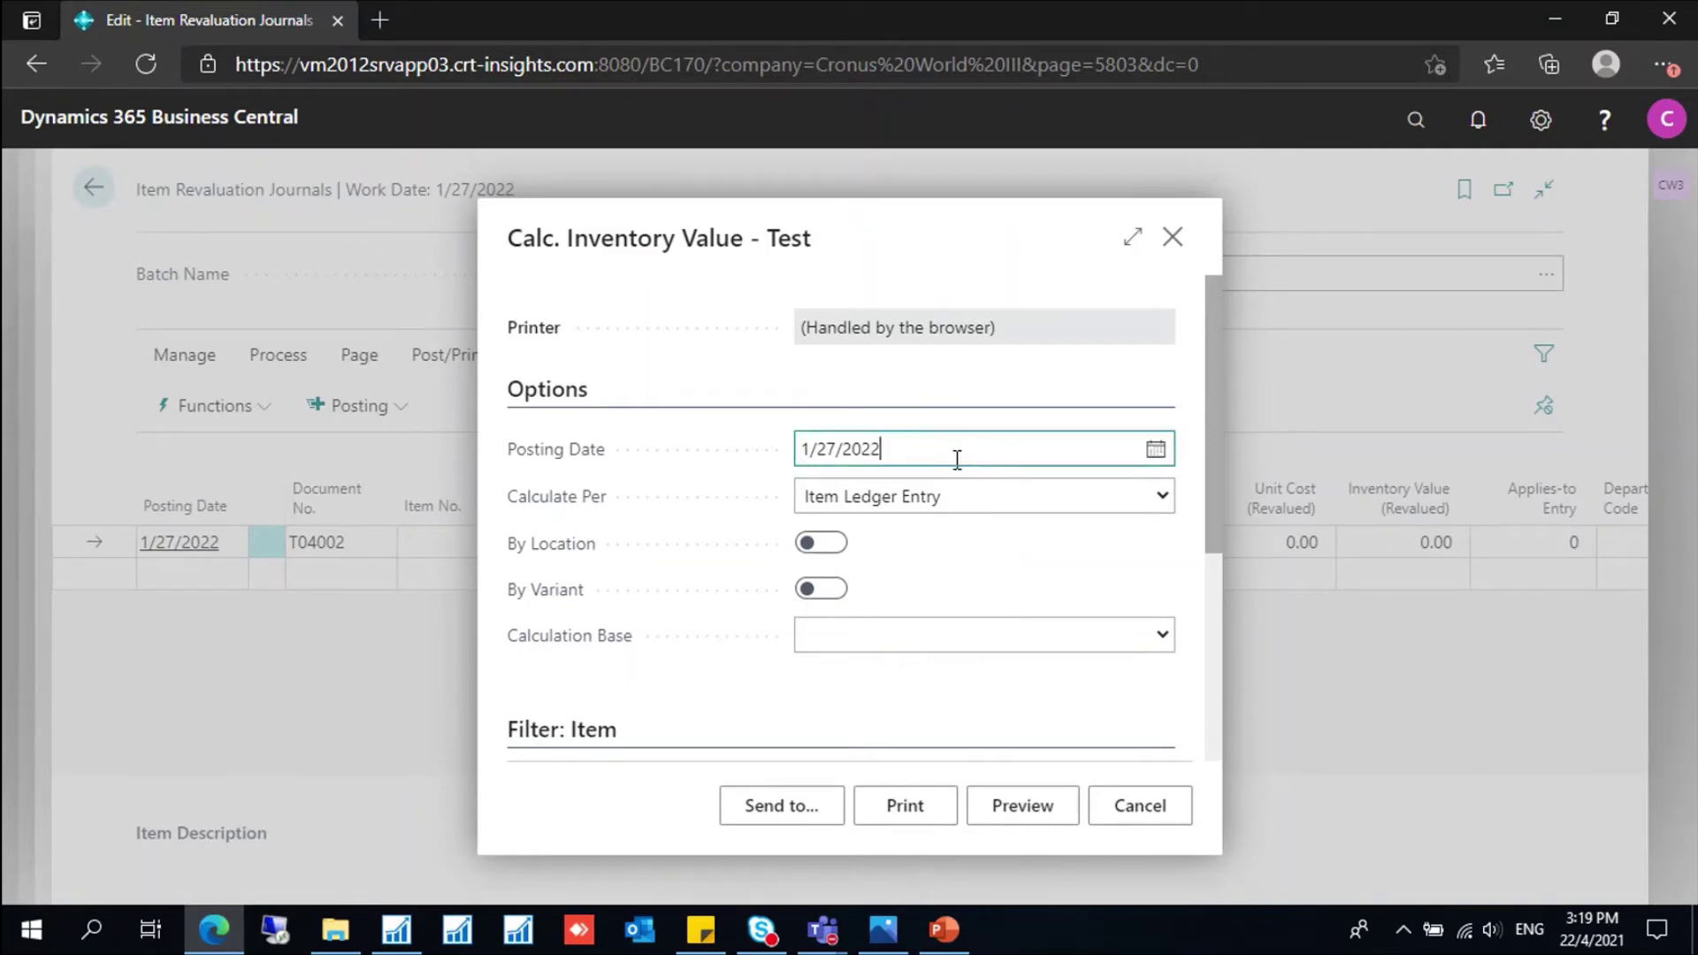
key(shift+Left)
key(shift+Left)
key(shift+Left)
Step: Filter the test report to item No. 70200 and add a Location Filter of blue to the totals
drag(1215, 355, 1208, 501)
click(875, 546)
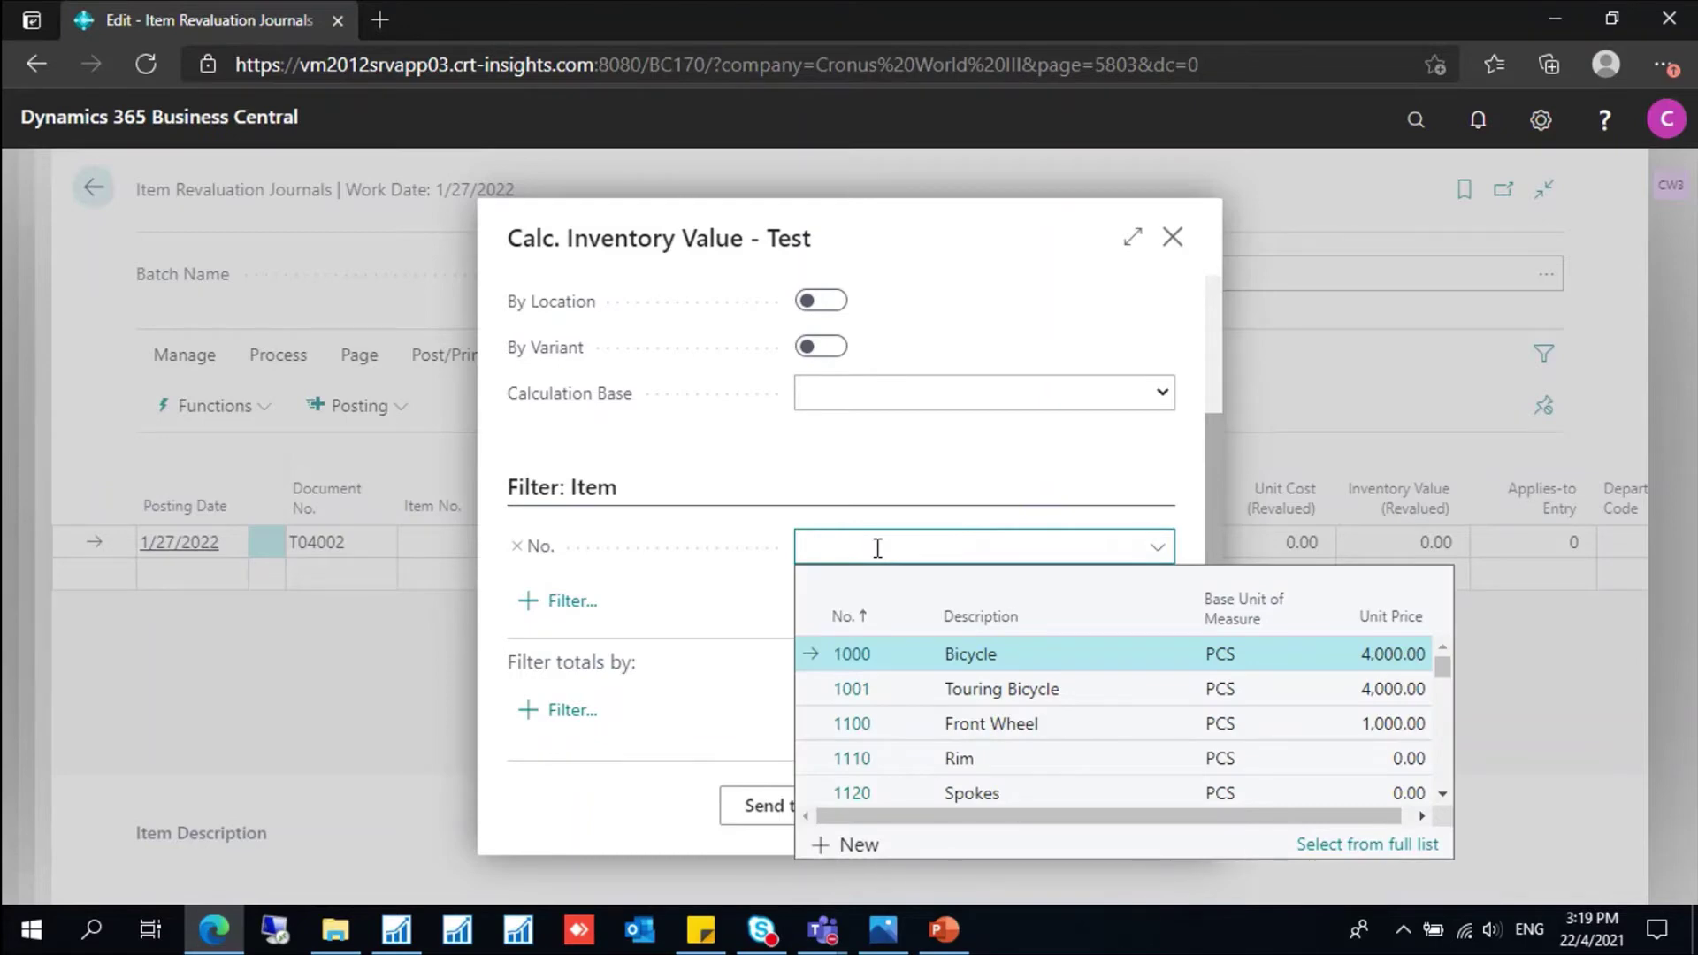
text(70200)
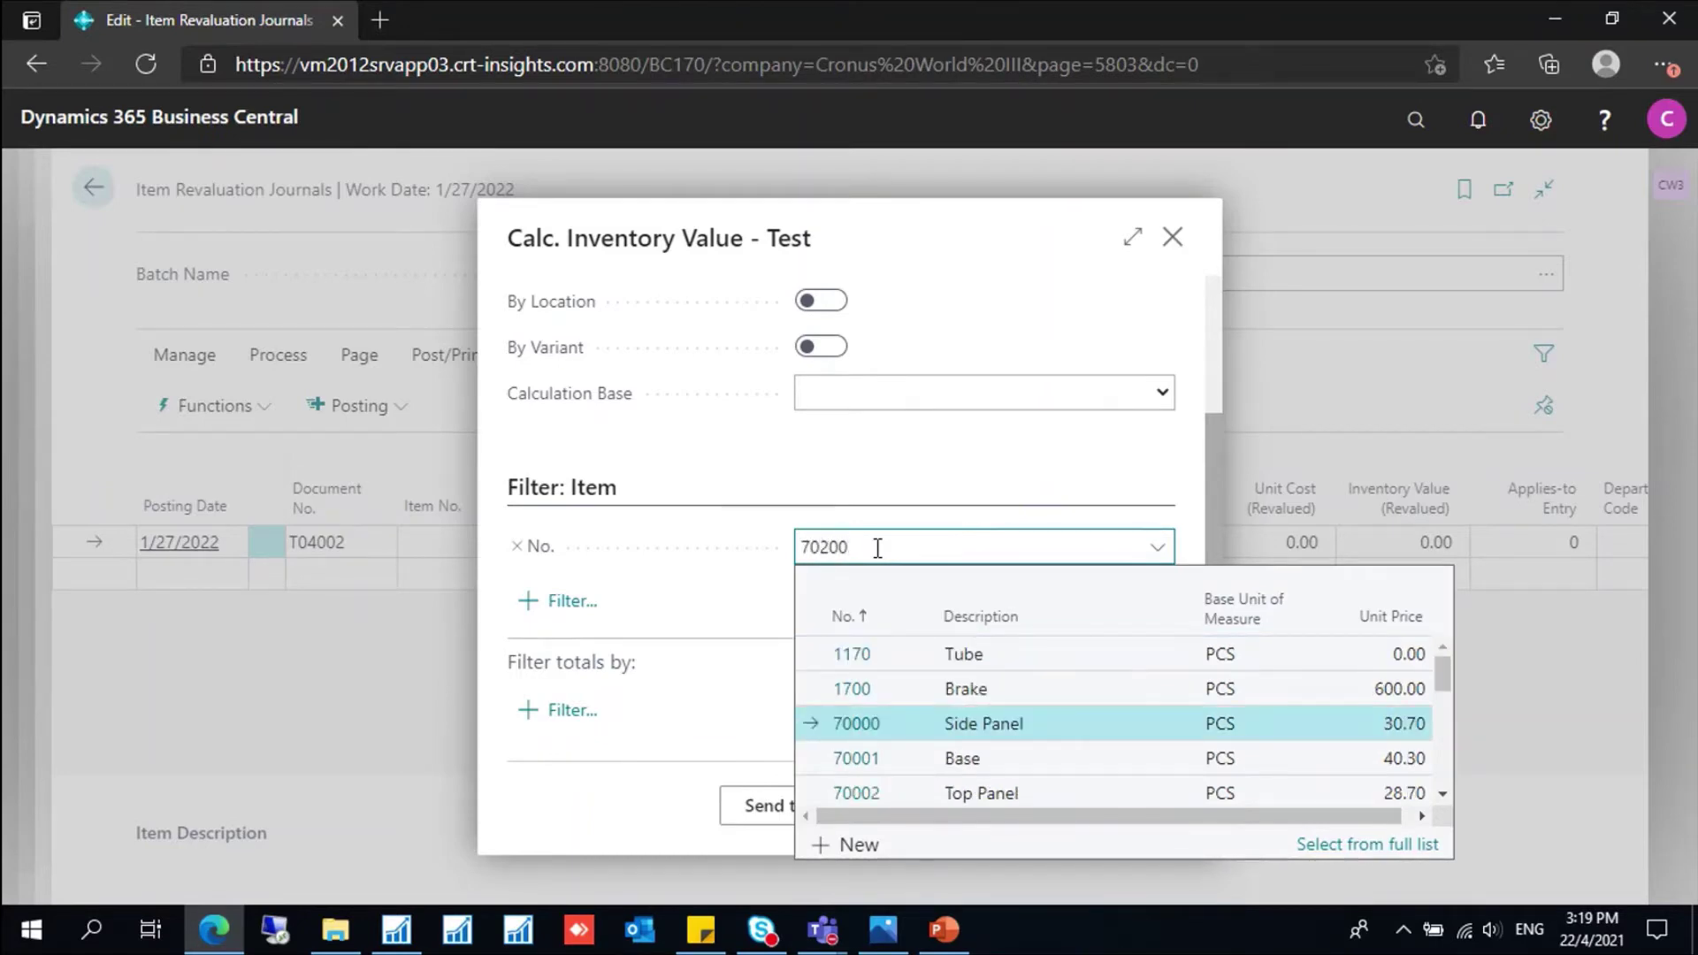
click(862, 659)
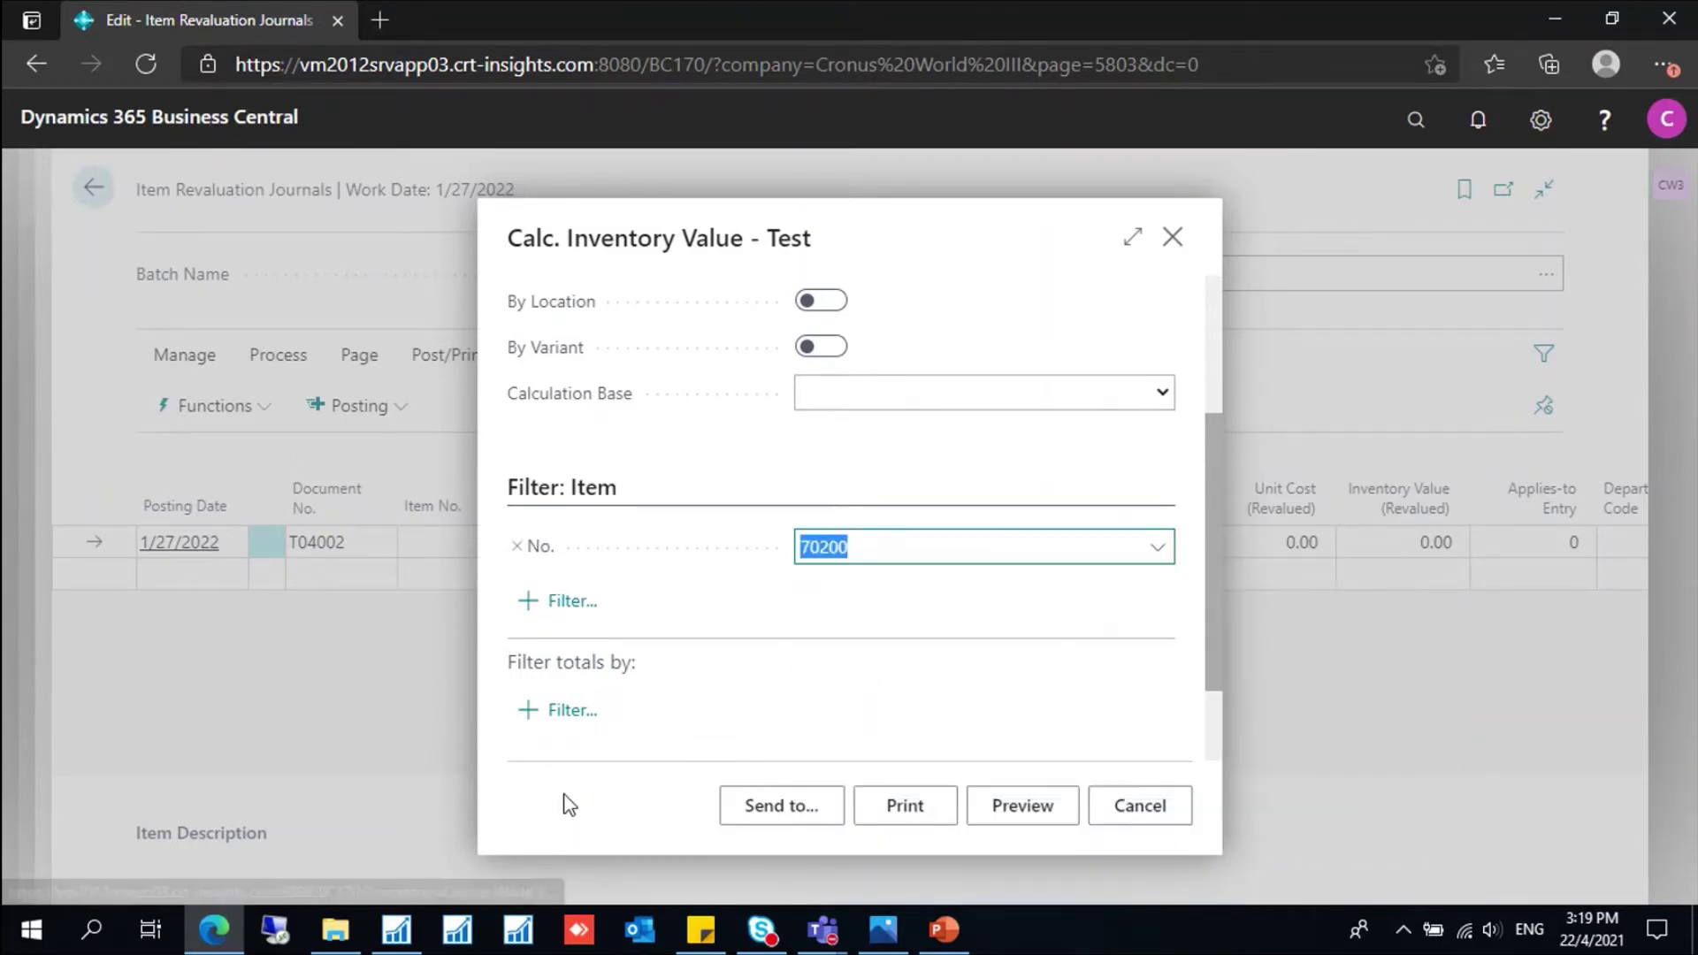
click(591, 712)
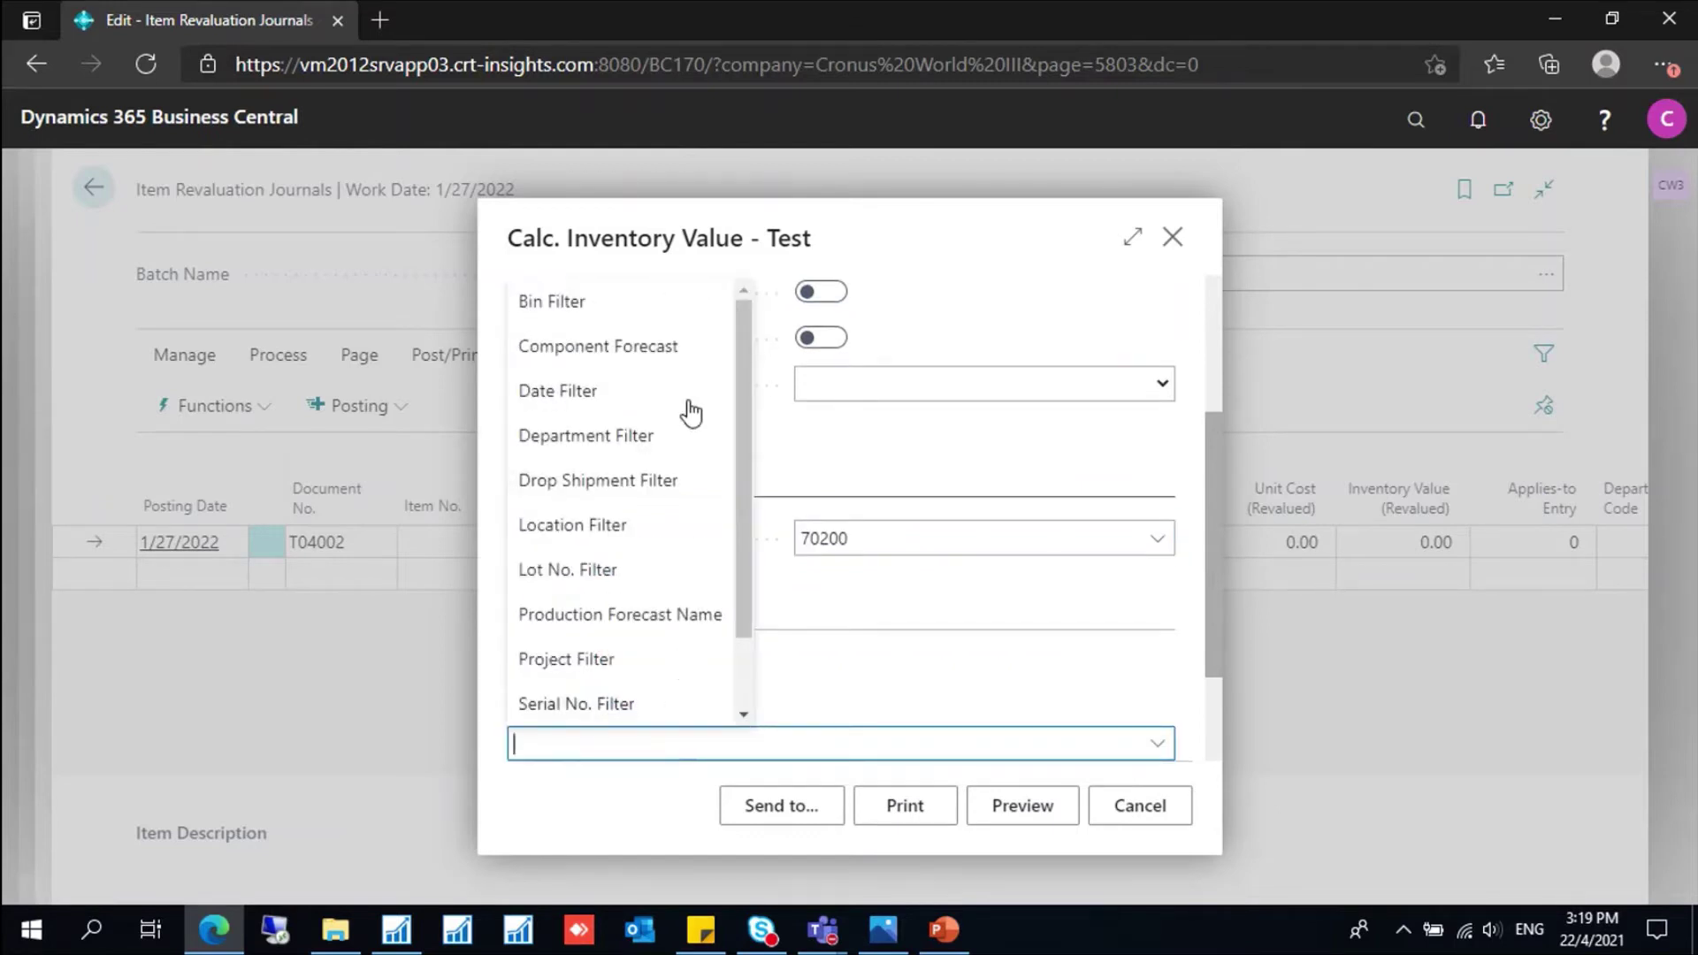
click(610, 527)
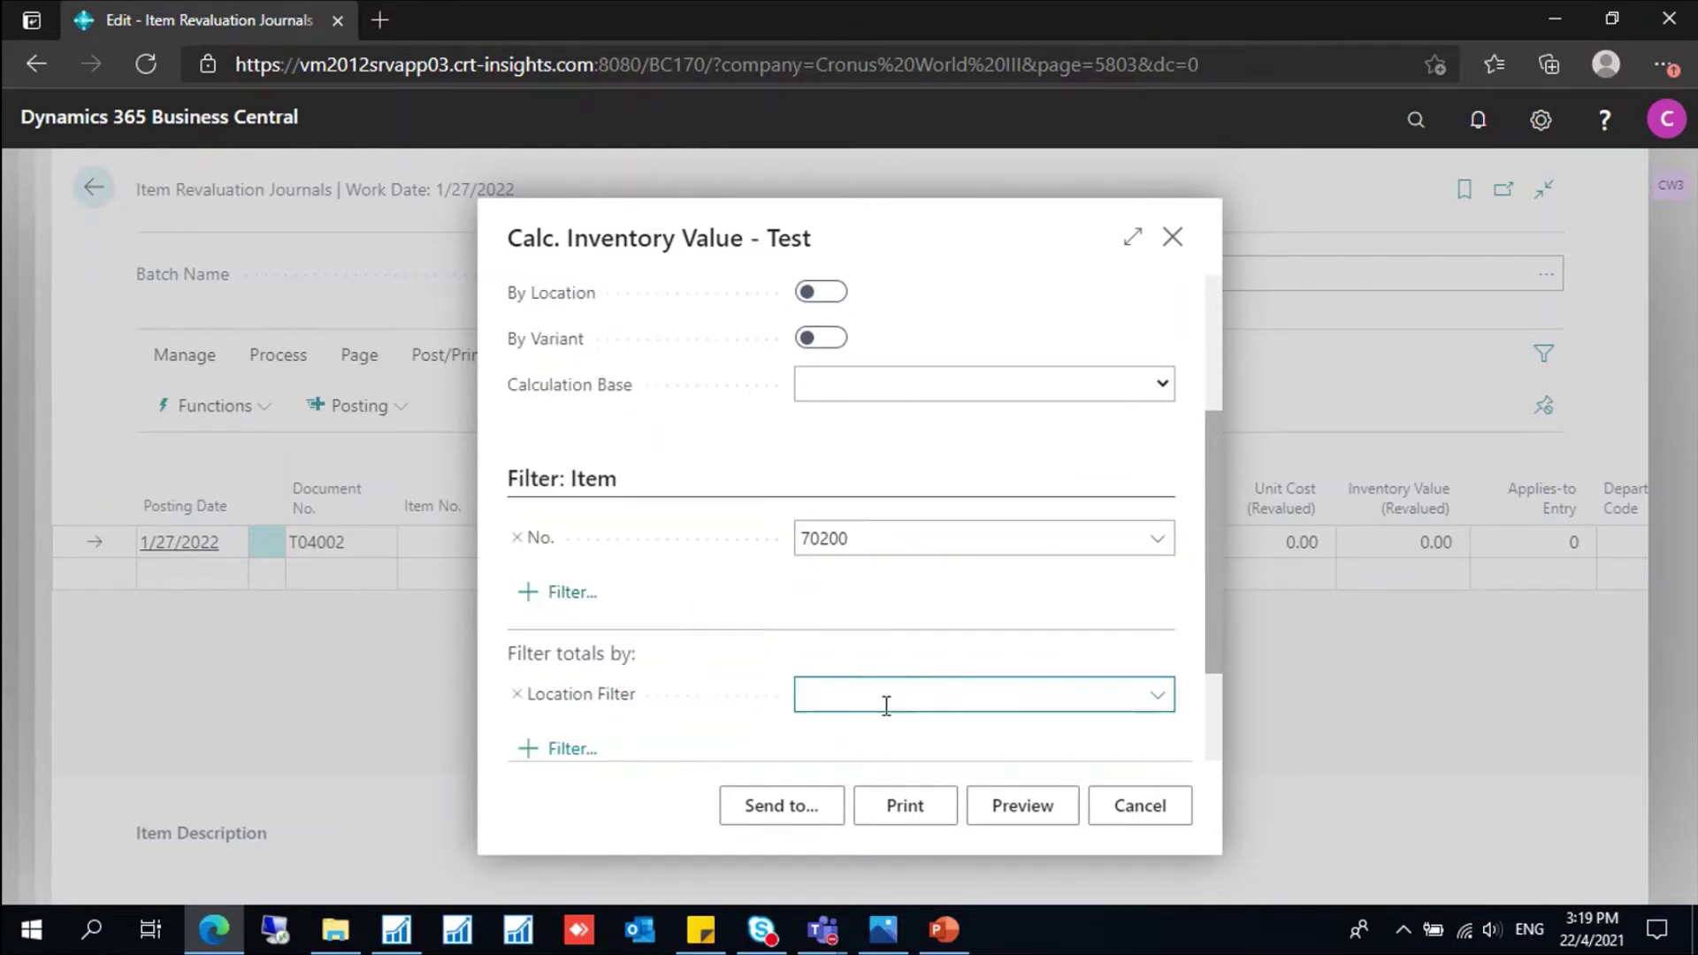
text(blue)
Step: Set the test report to calculate per Item, with By Location and By Variant enabled
drag(1208, 545, 1236, 402)
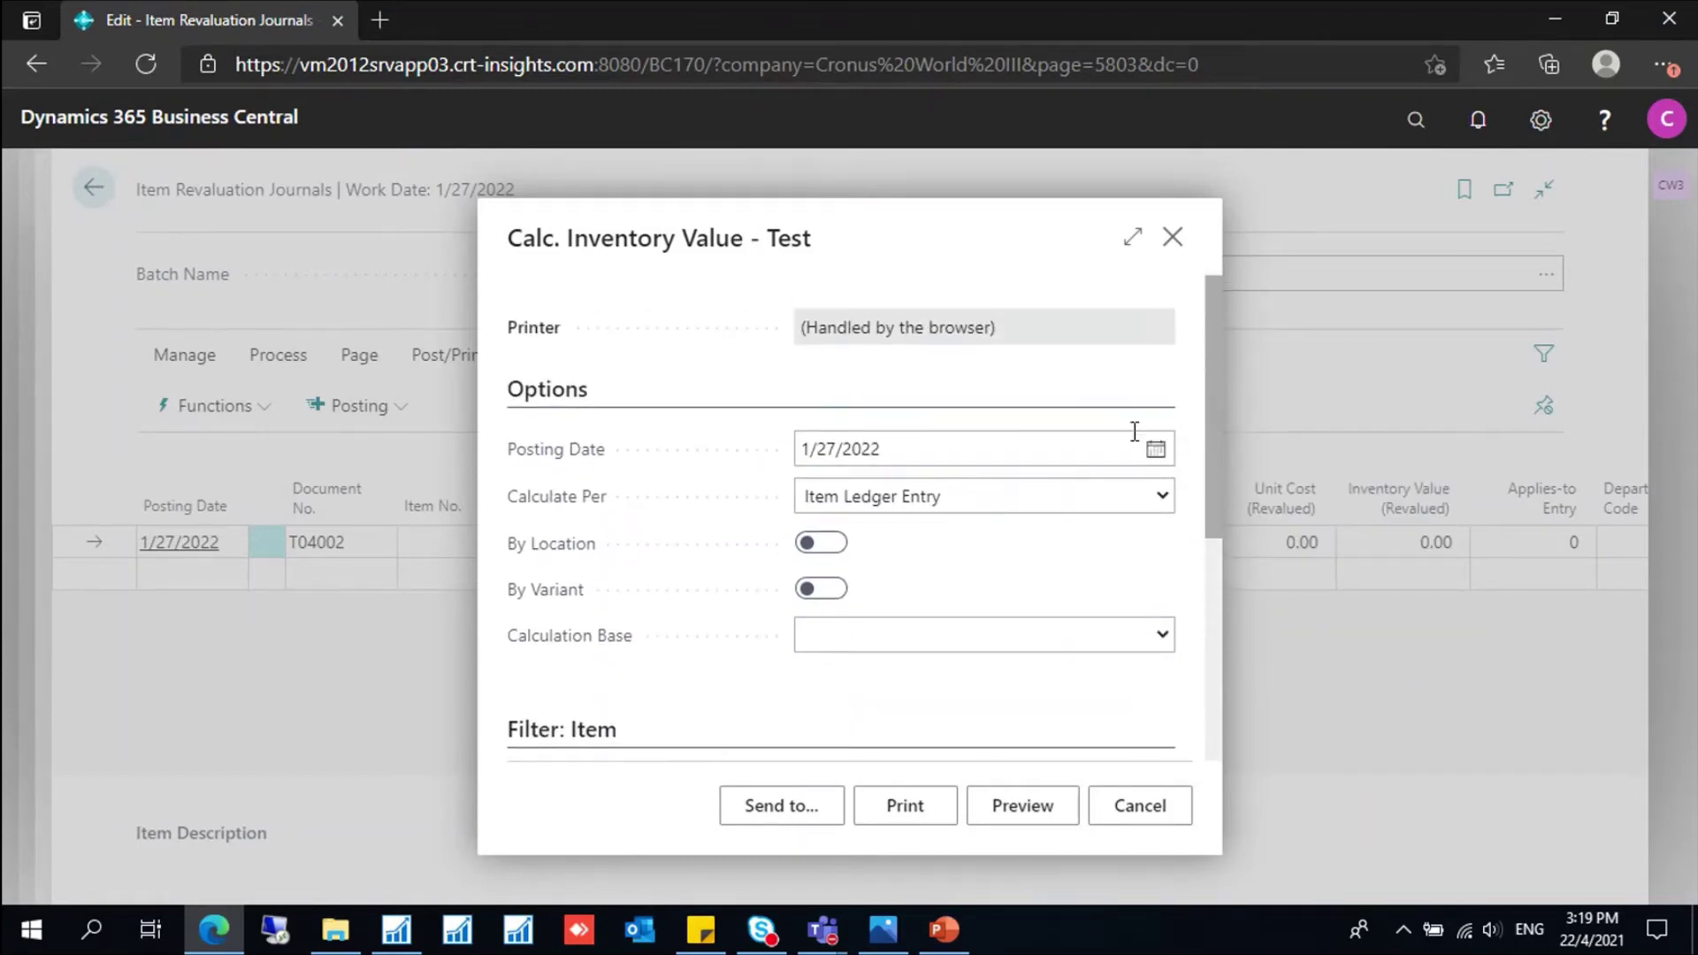
click(1022, 441)
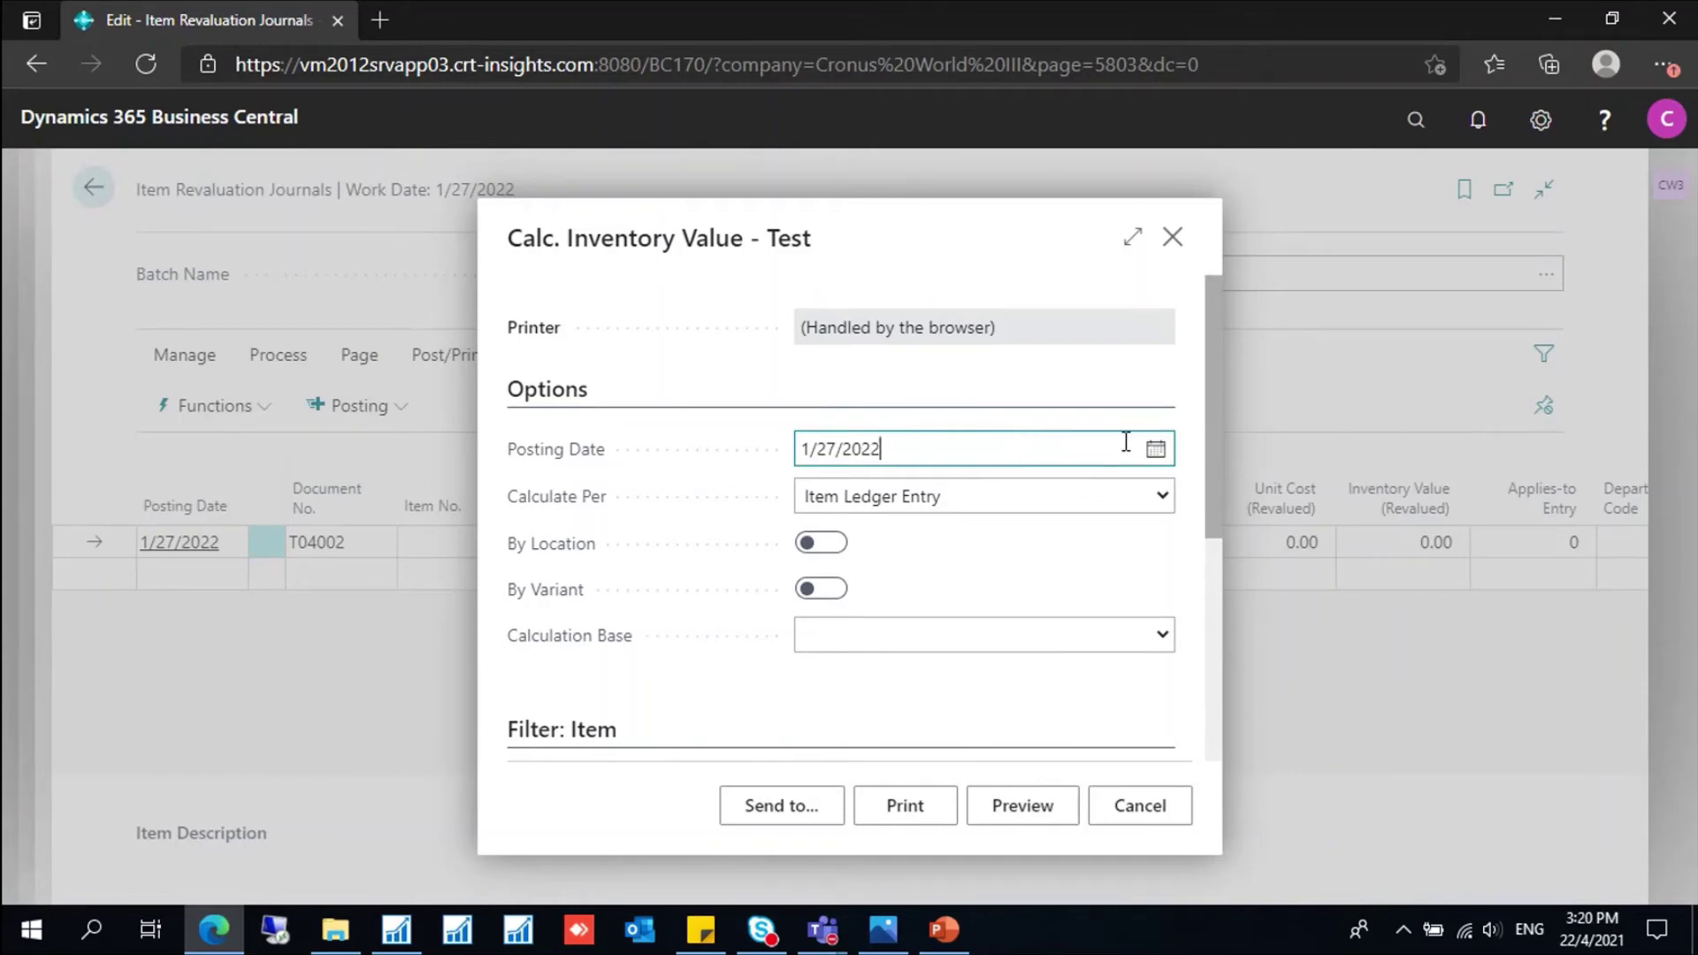
click(1076, 499)
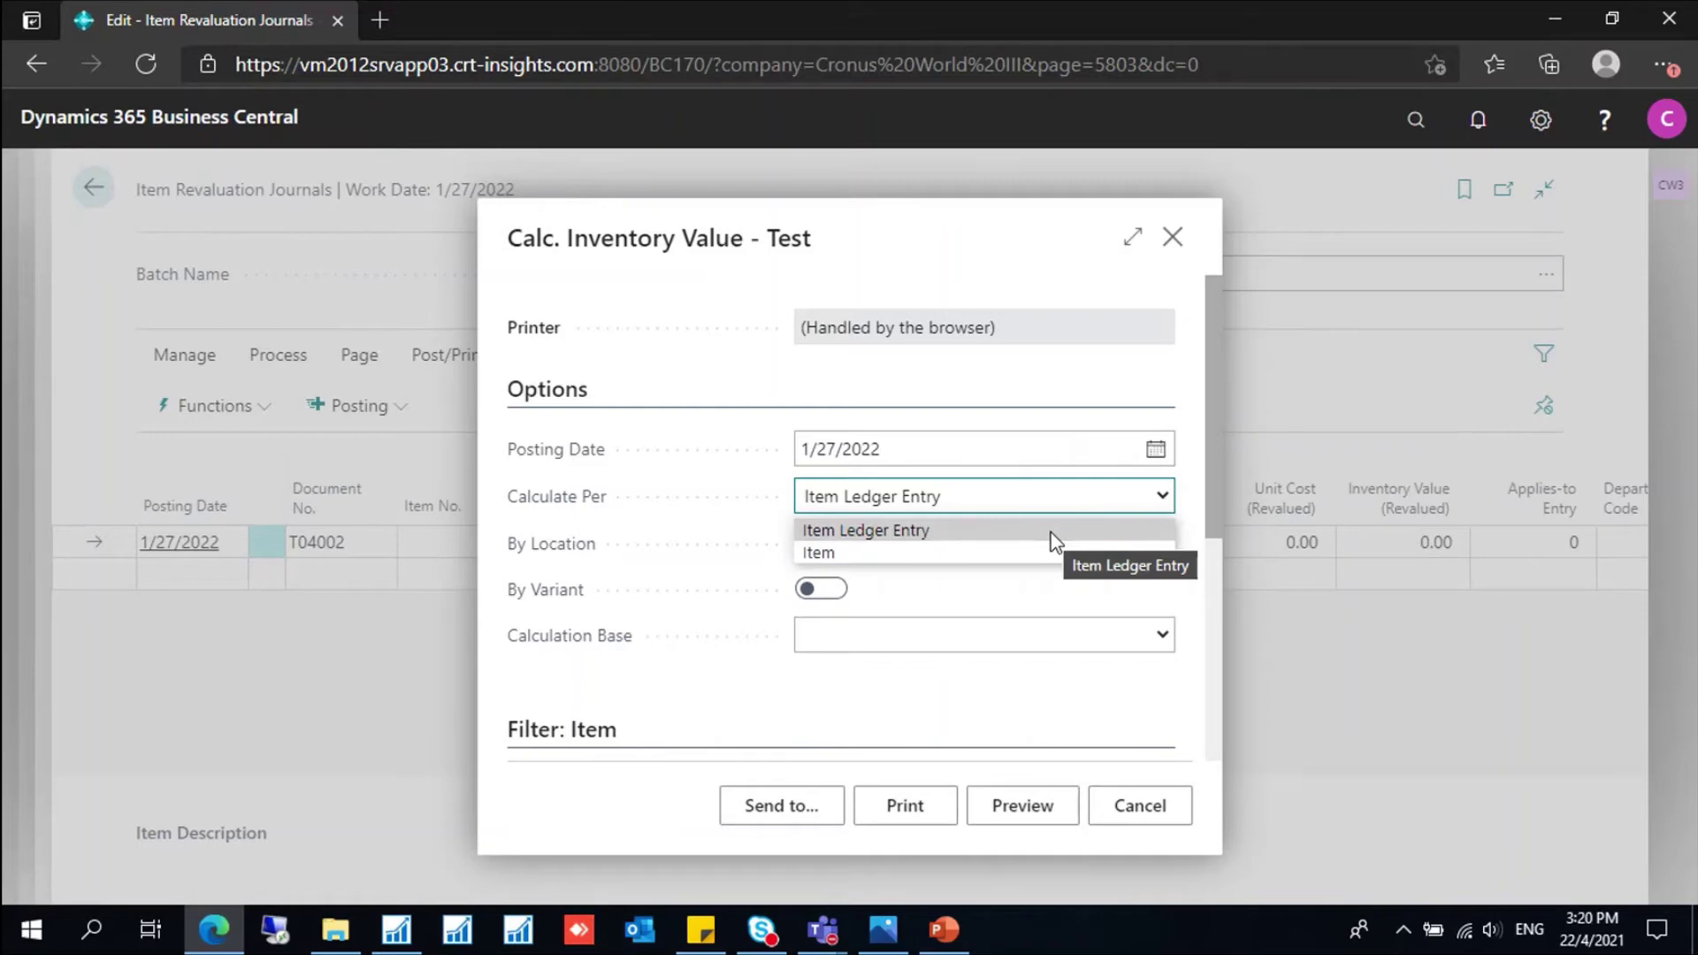
click(988, 557)
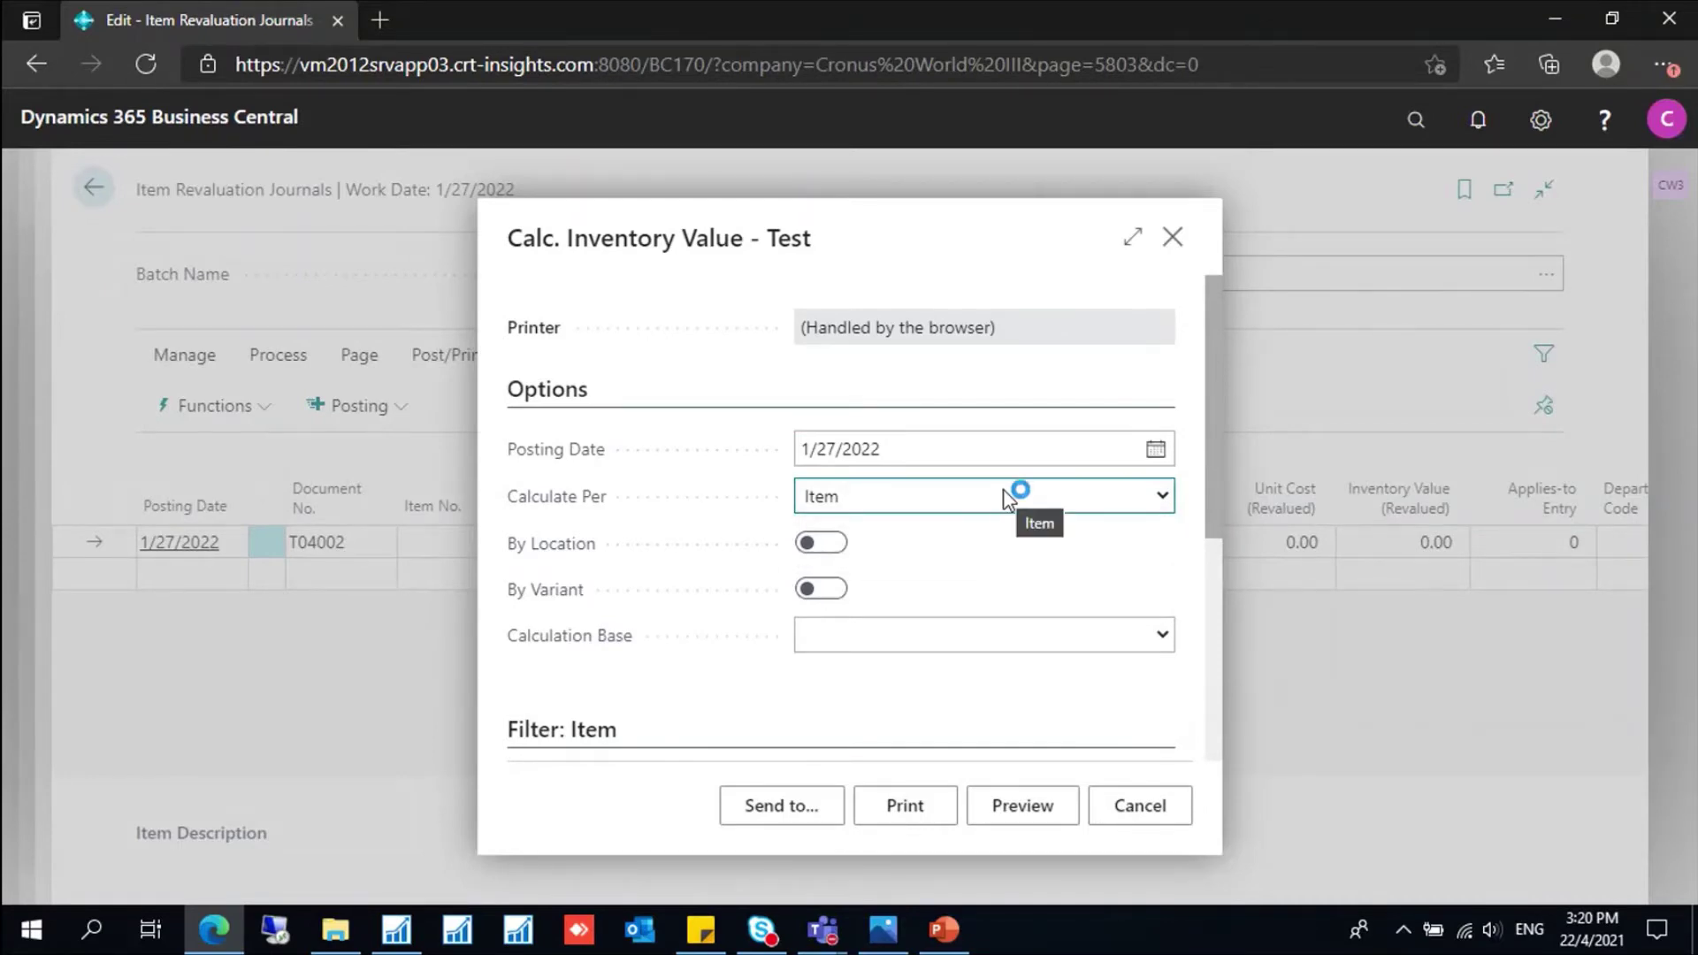
click(818, 543)
click(836, 595)
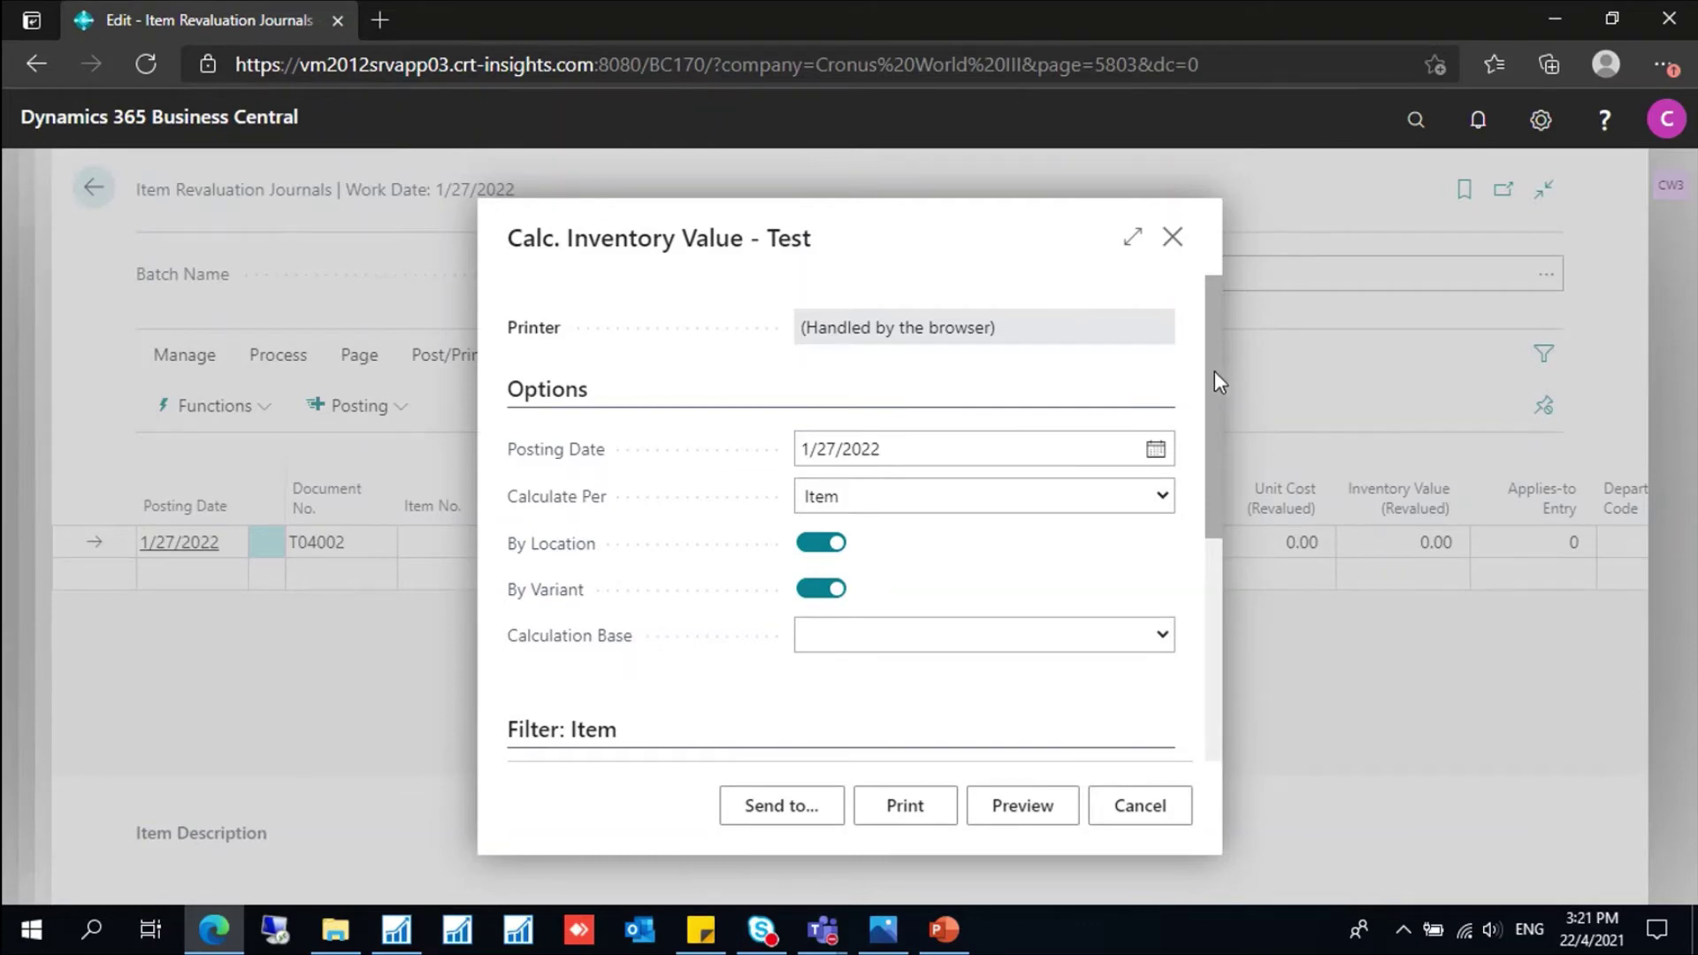
Step: Review the Calculation Base choices of the test report and keep the blank option
drag(1213, 372, 1193, 465)
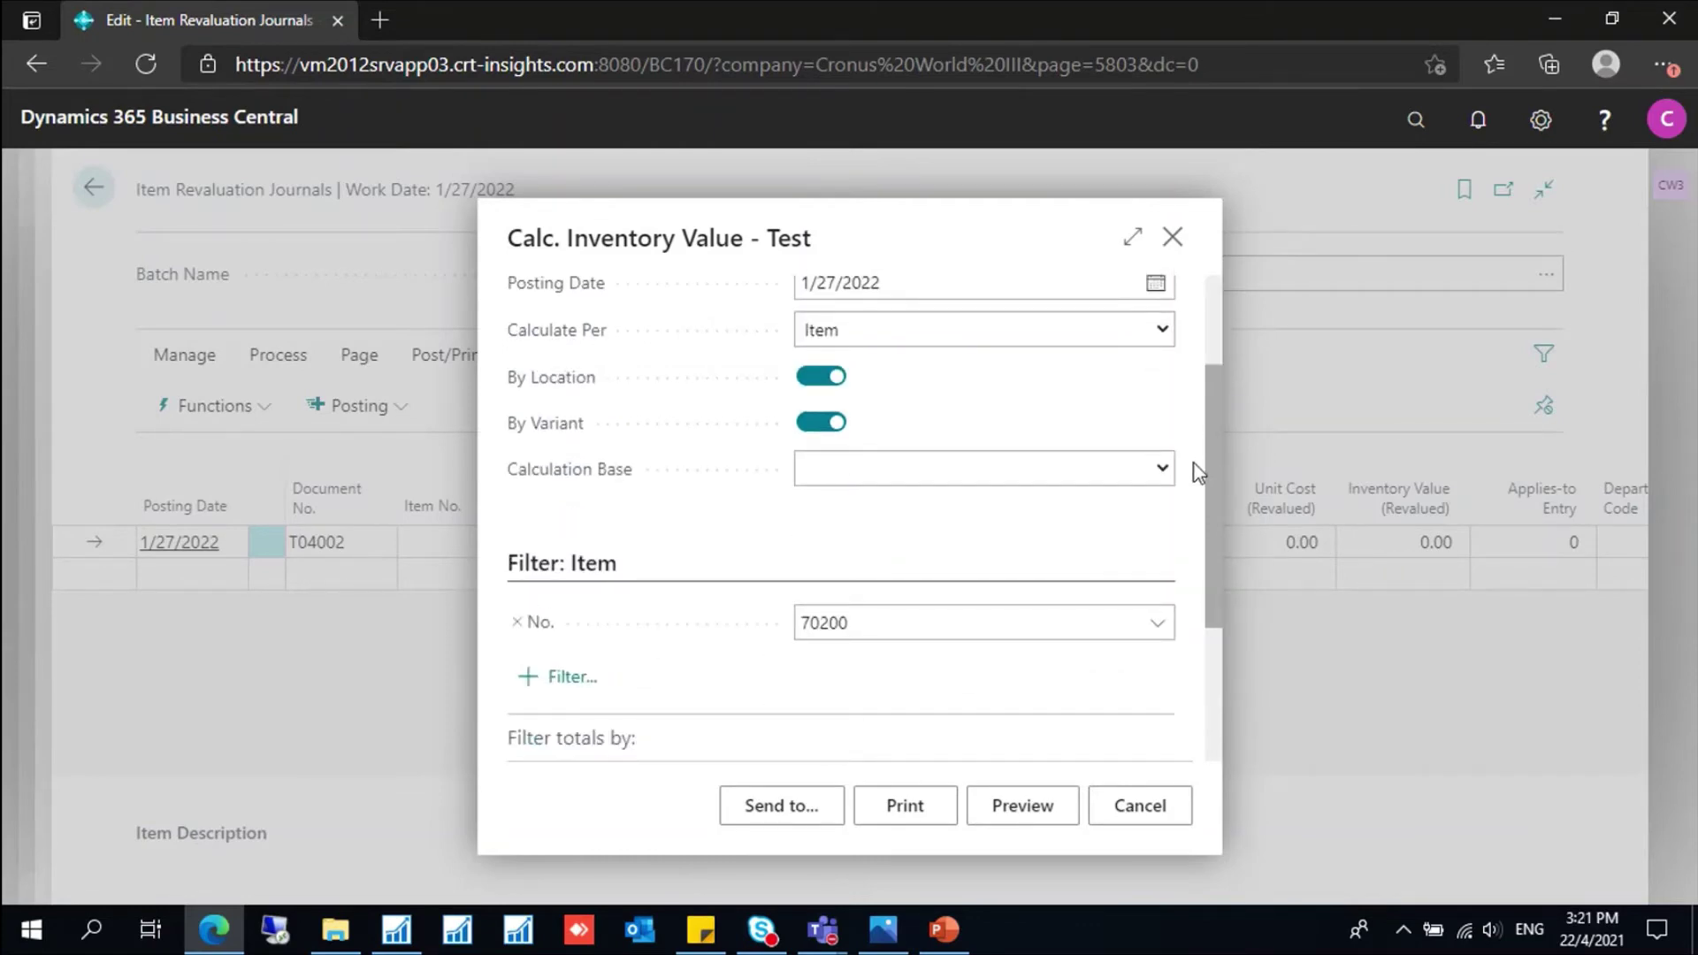
click(1161, 477)
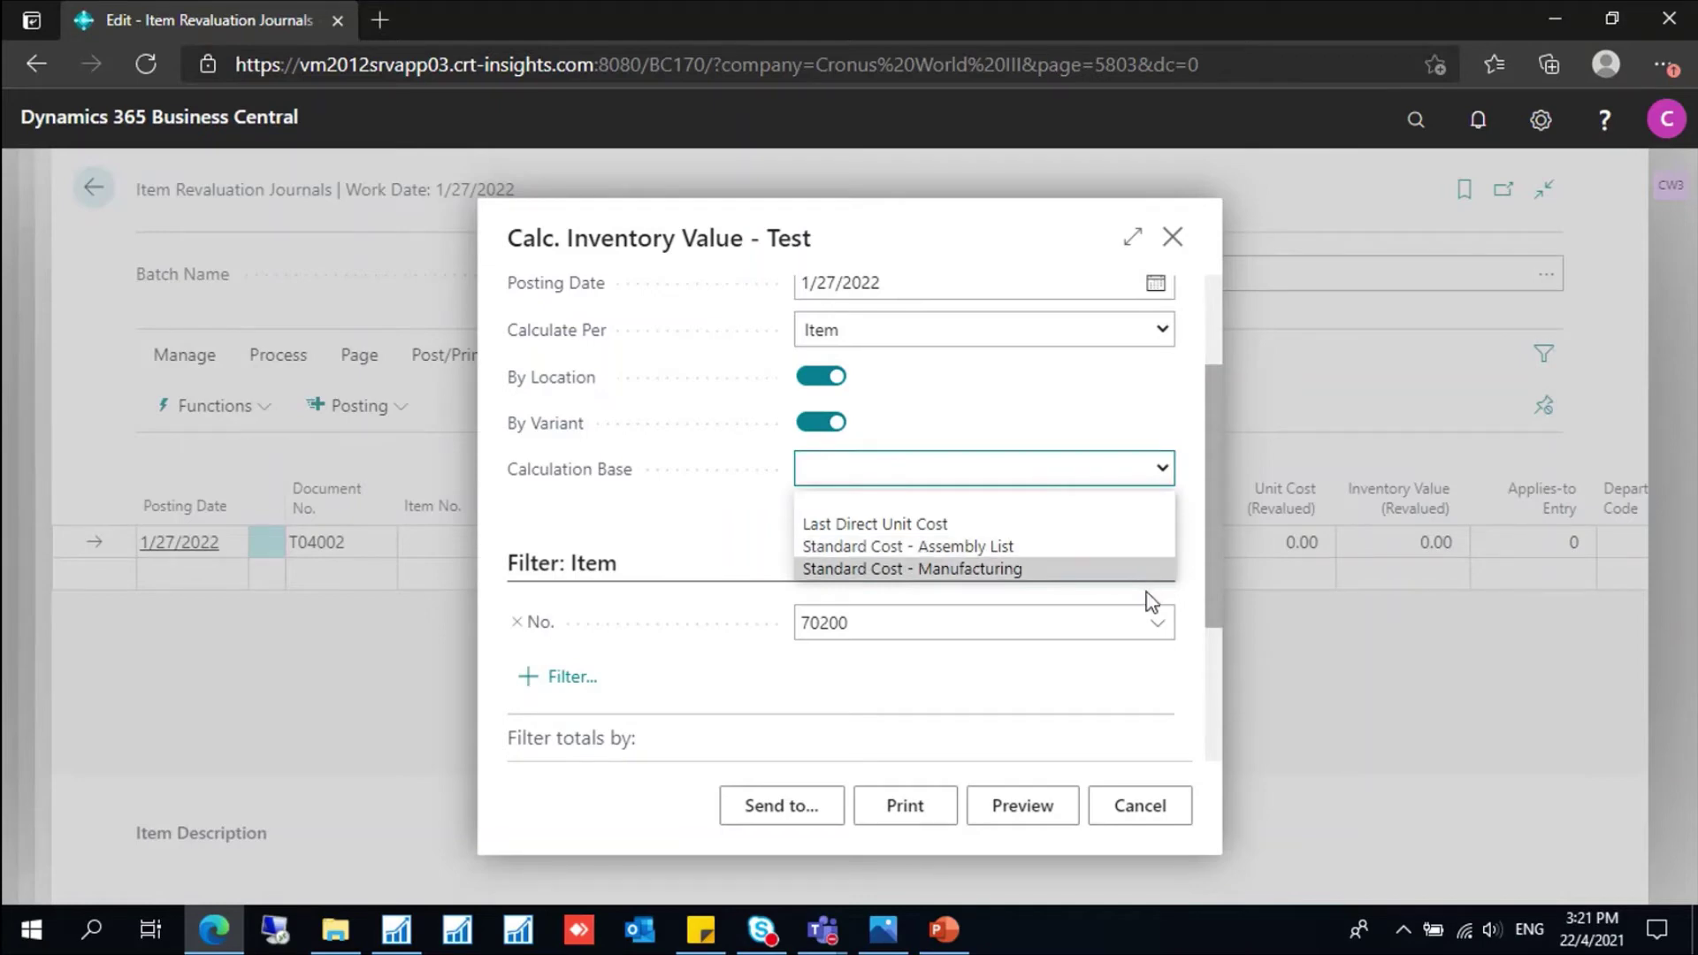
click(941, 473)
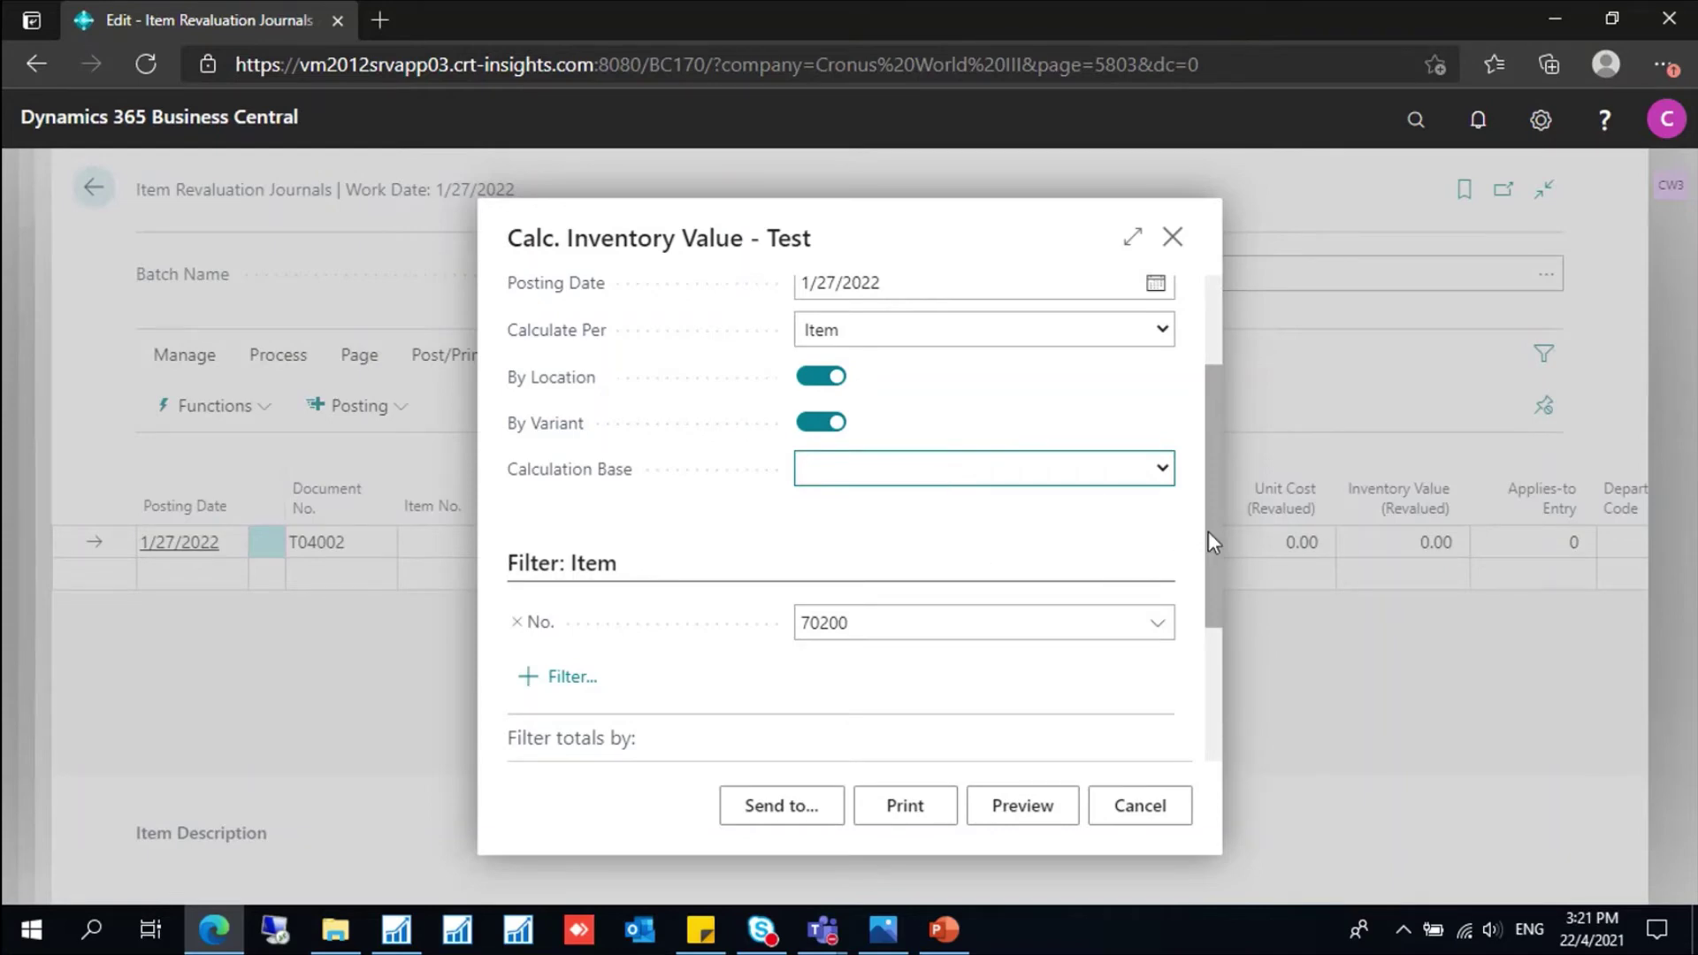
drag(1212, 531, 1258, 395)
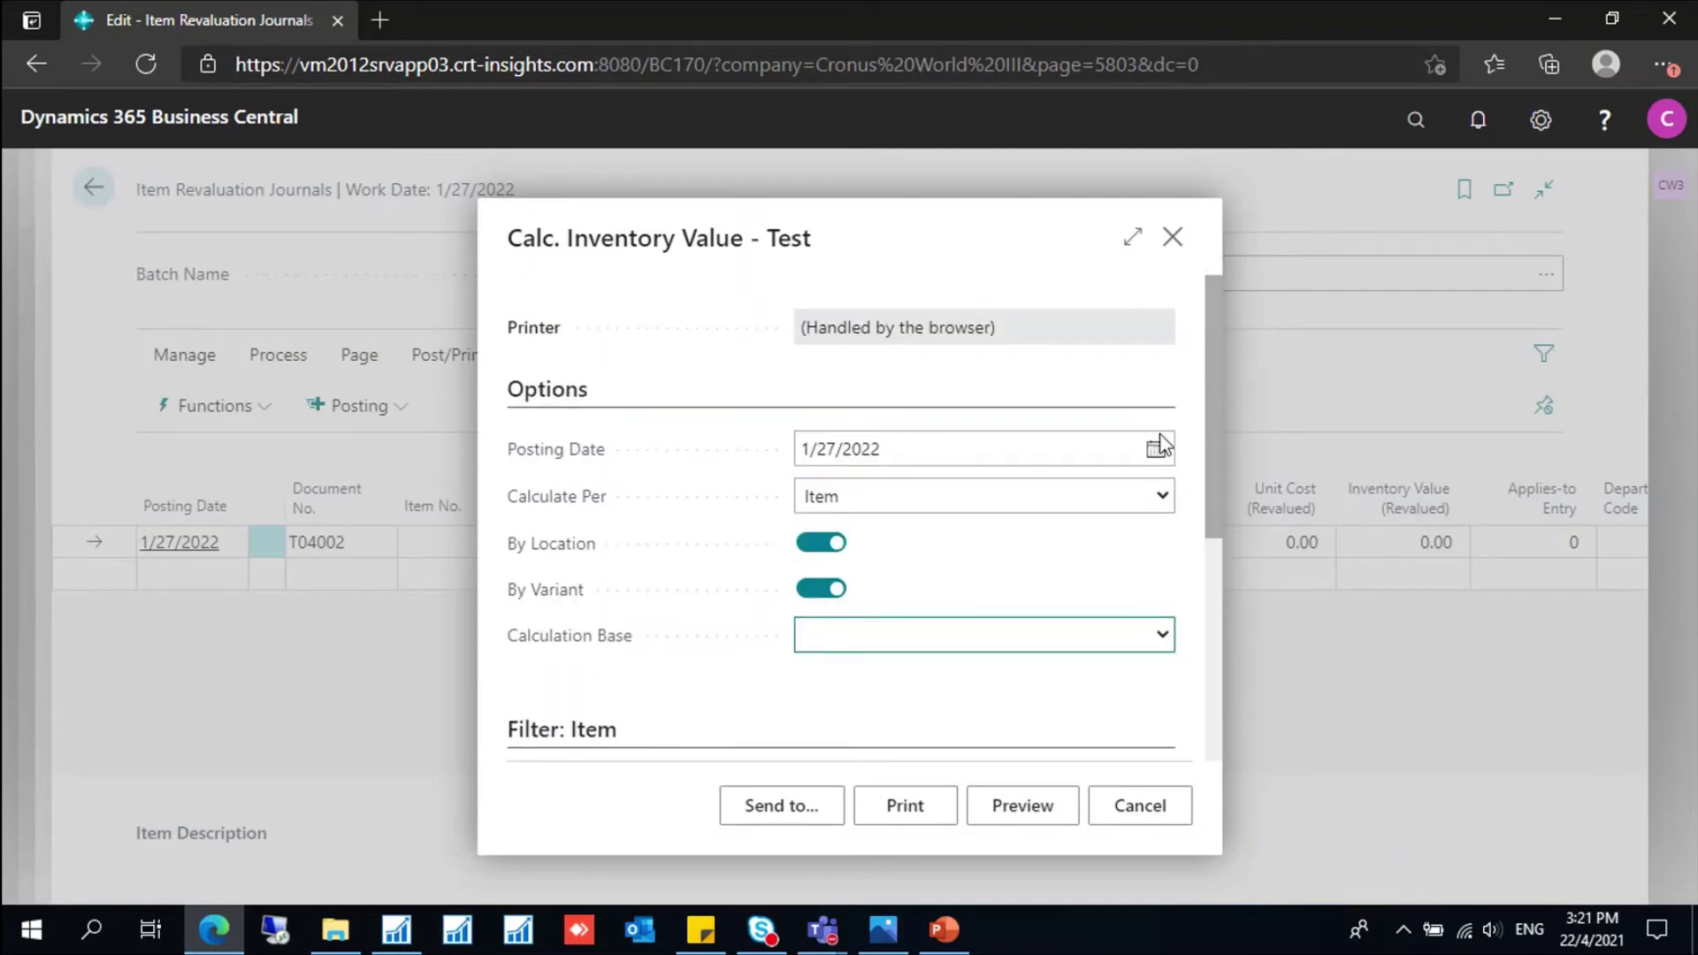
Step: Preview the test report enlarged to check for errors, and close both the preview and the report request
click(1022, 806)
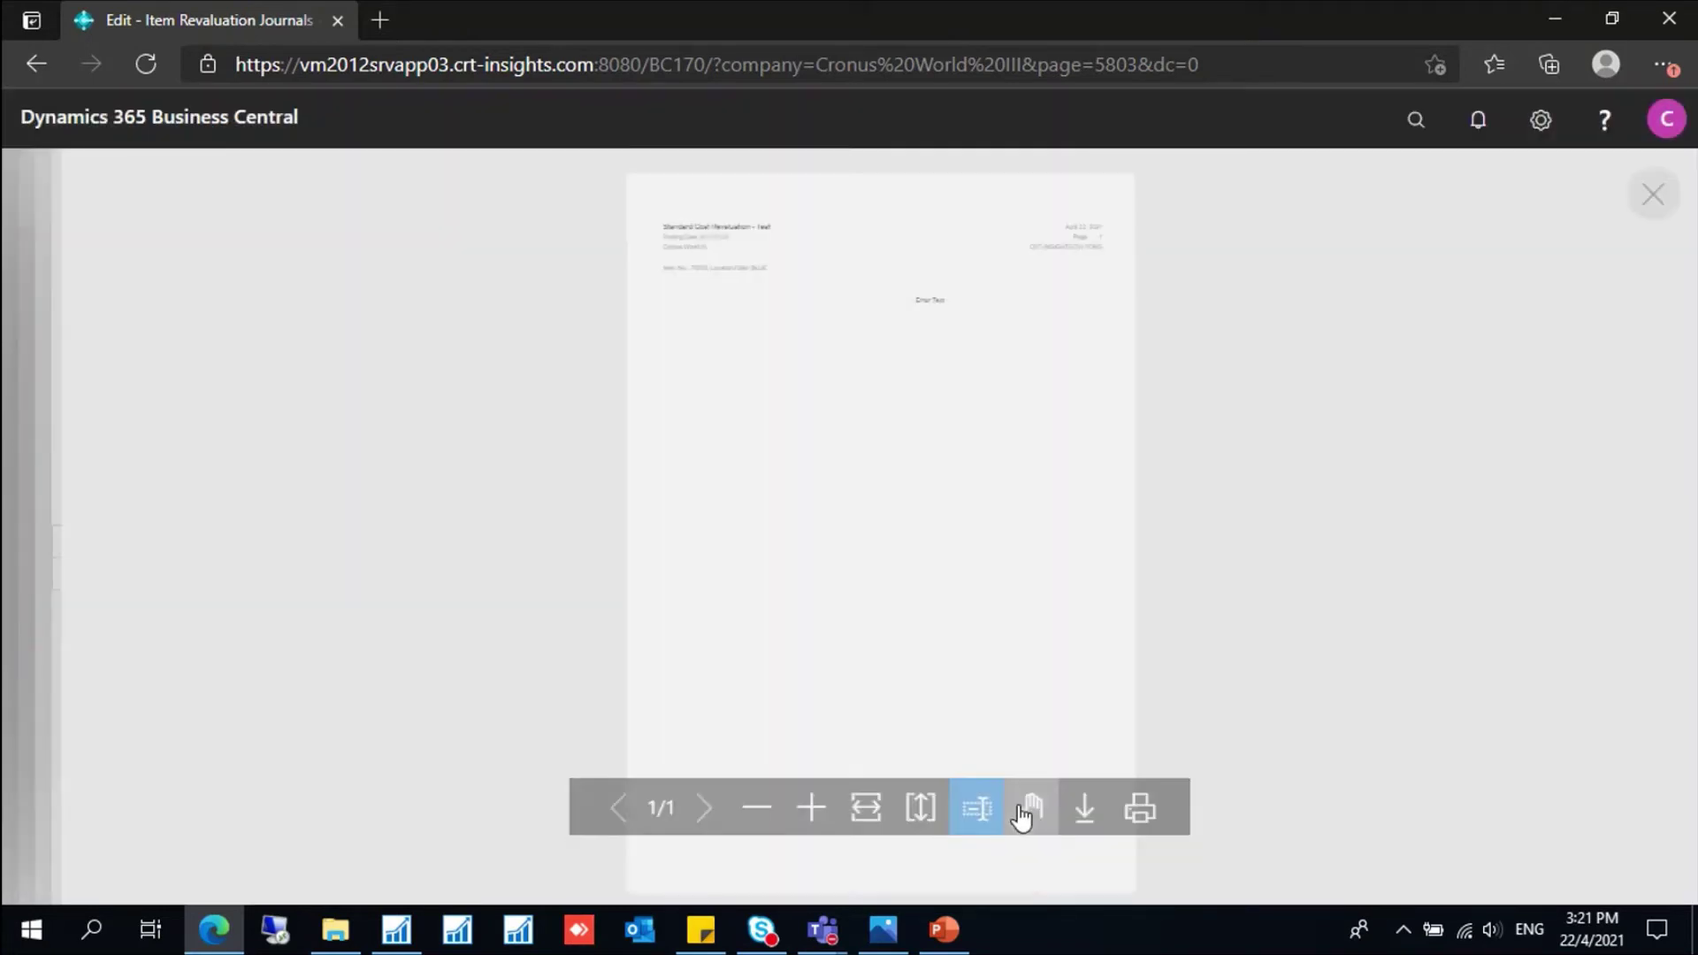
click(809, 809)
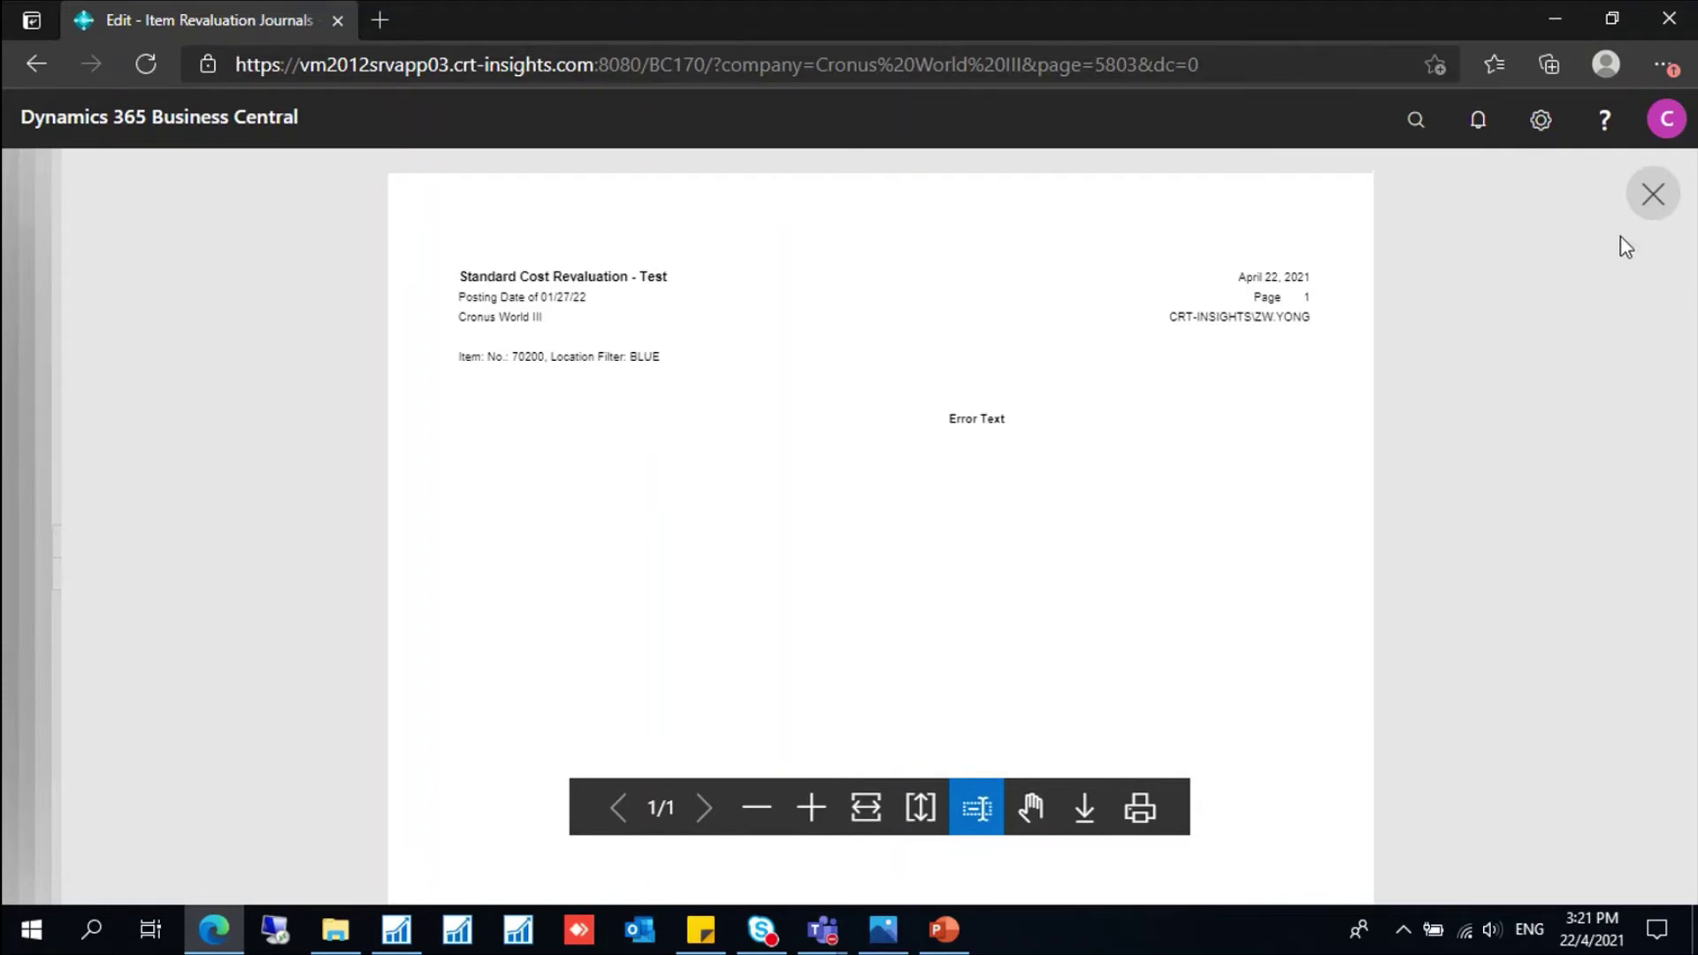
click(1657, 202)
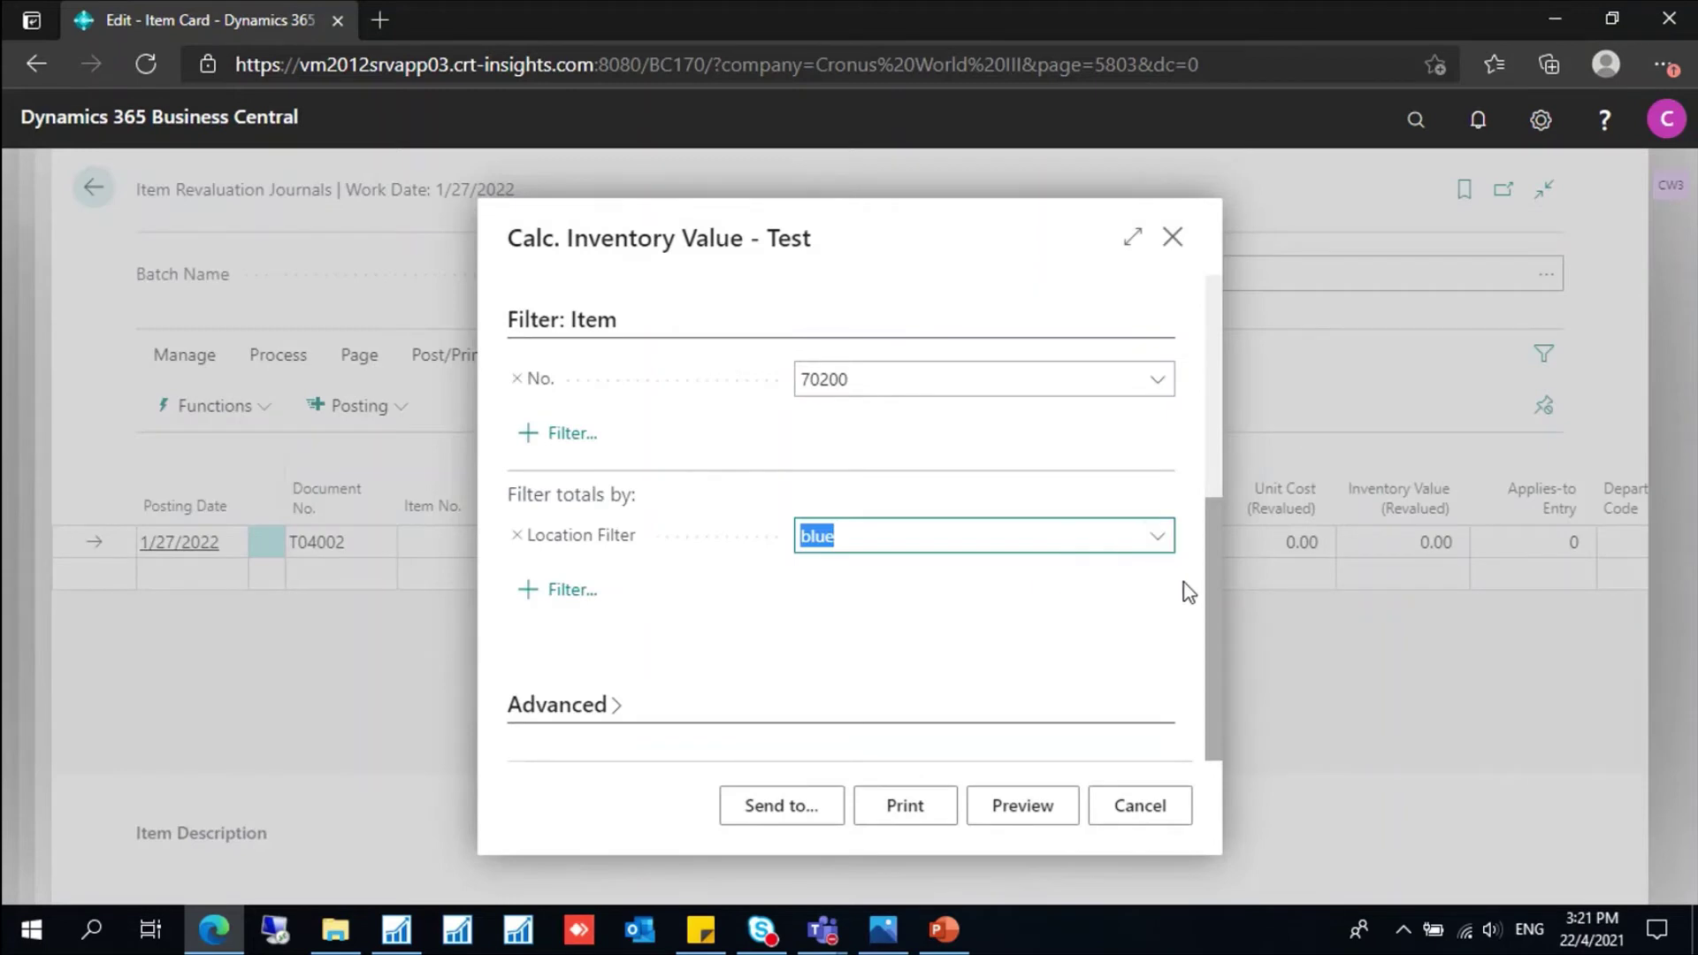
drag(1208, 601, 1252, 406)
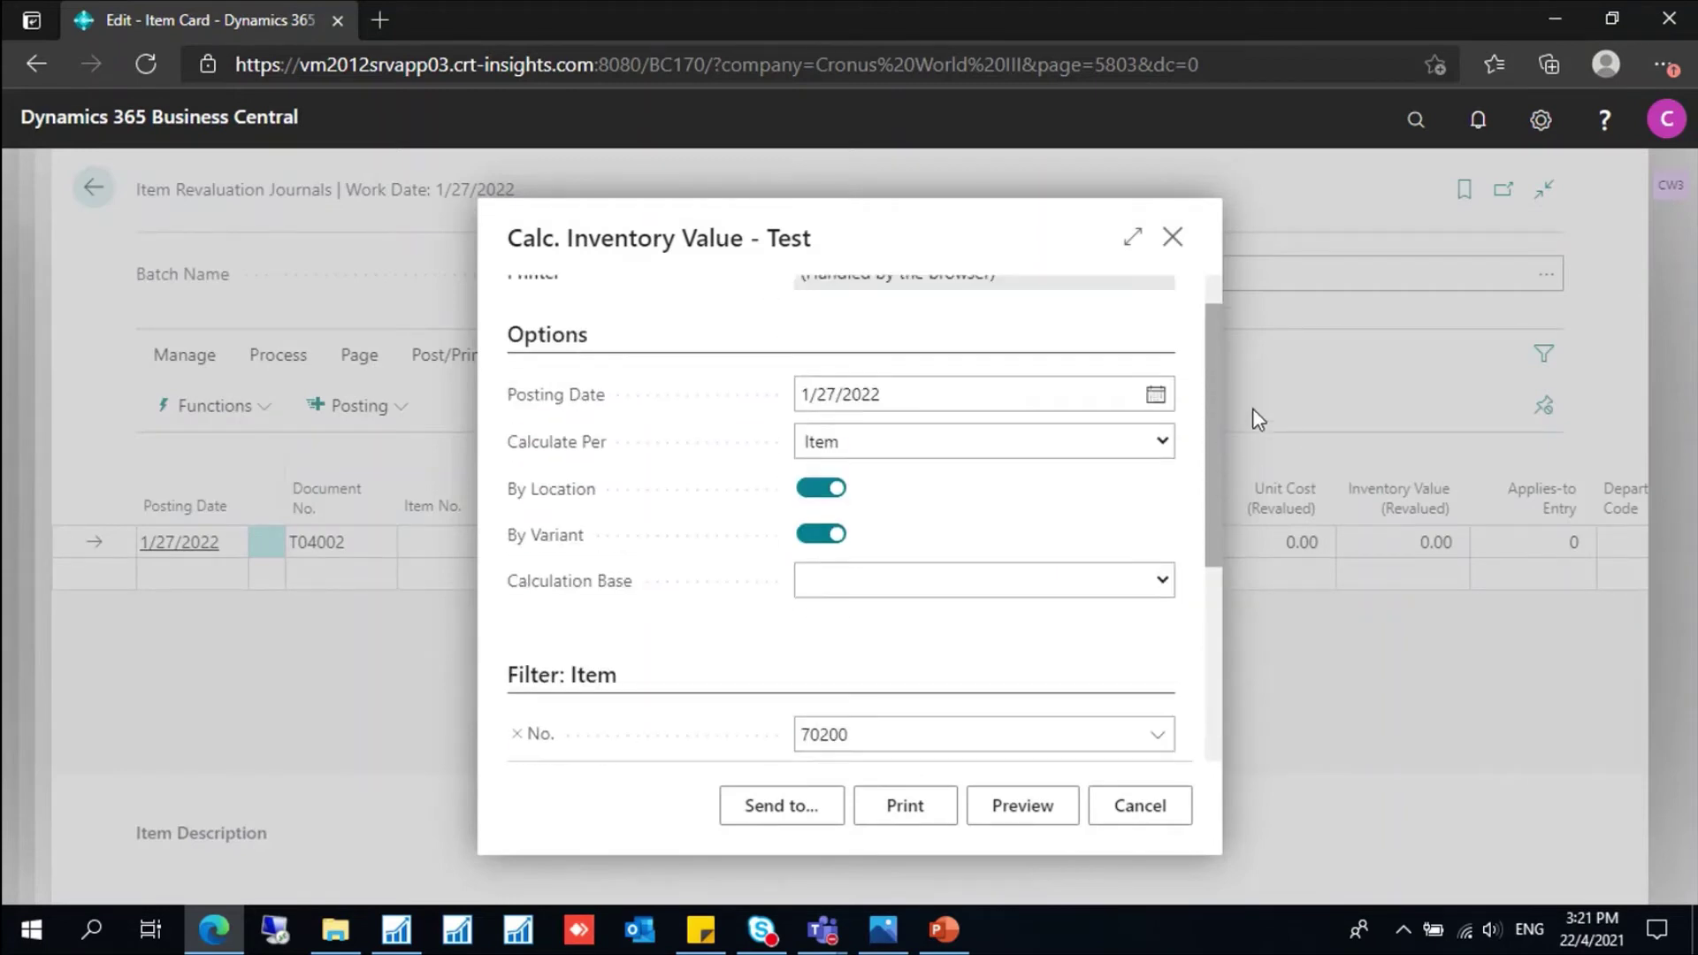
click(1174, 239)
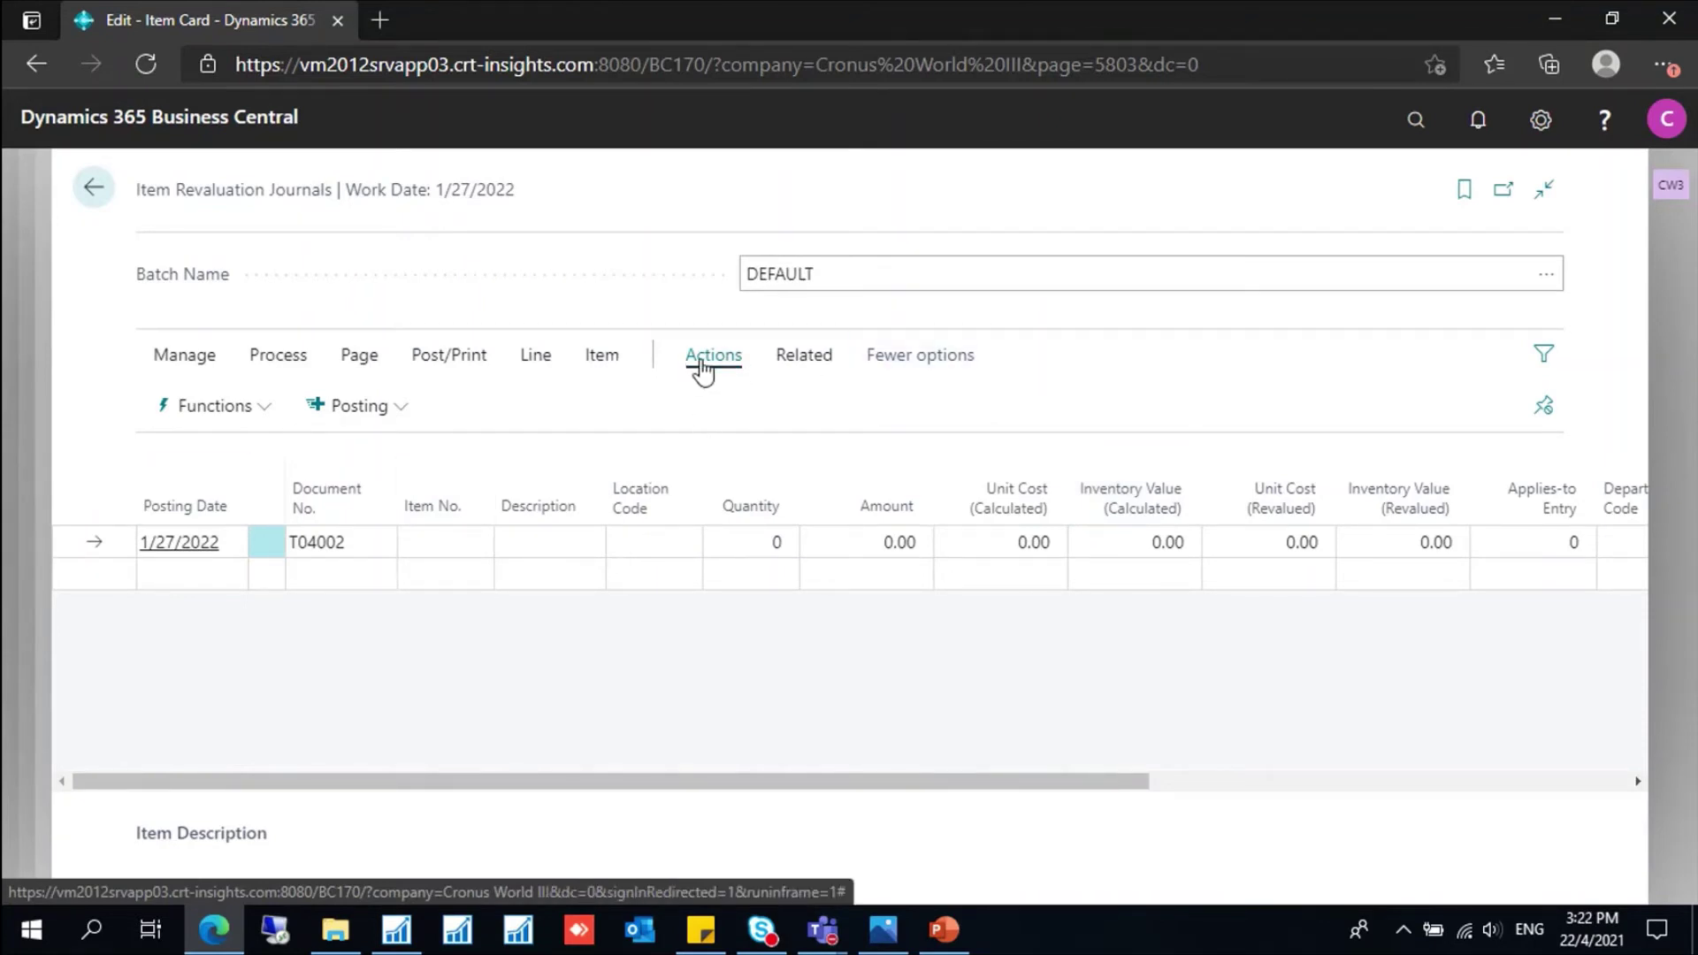
Step: Start Calculate Inventory Value for the journal, agree to continue with the revaluation, and check the posting date and document number
click(268, 408)
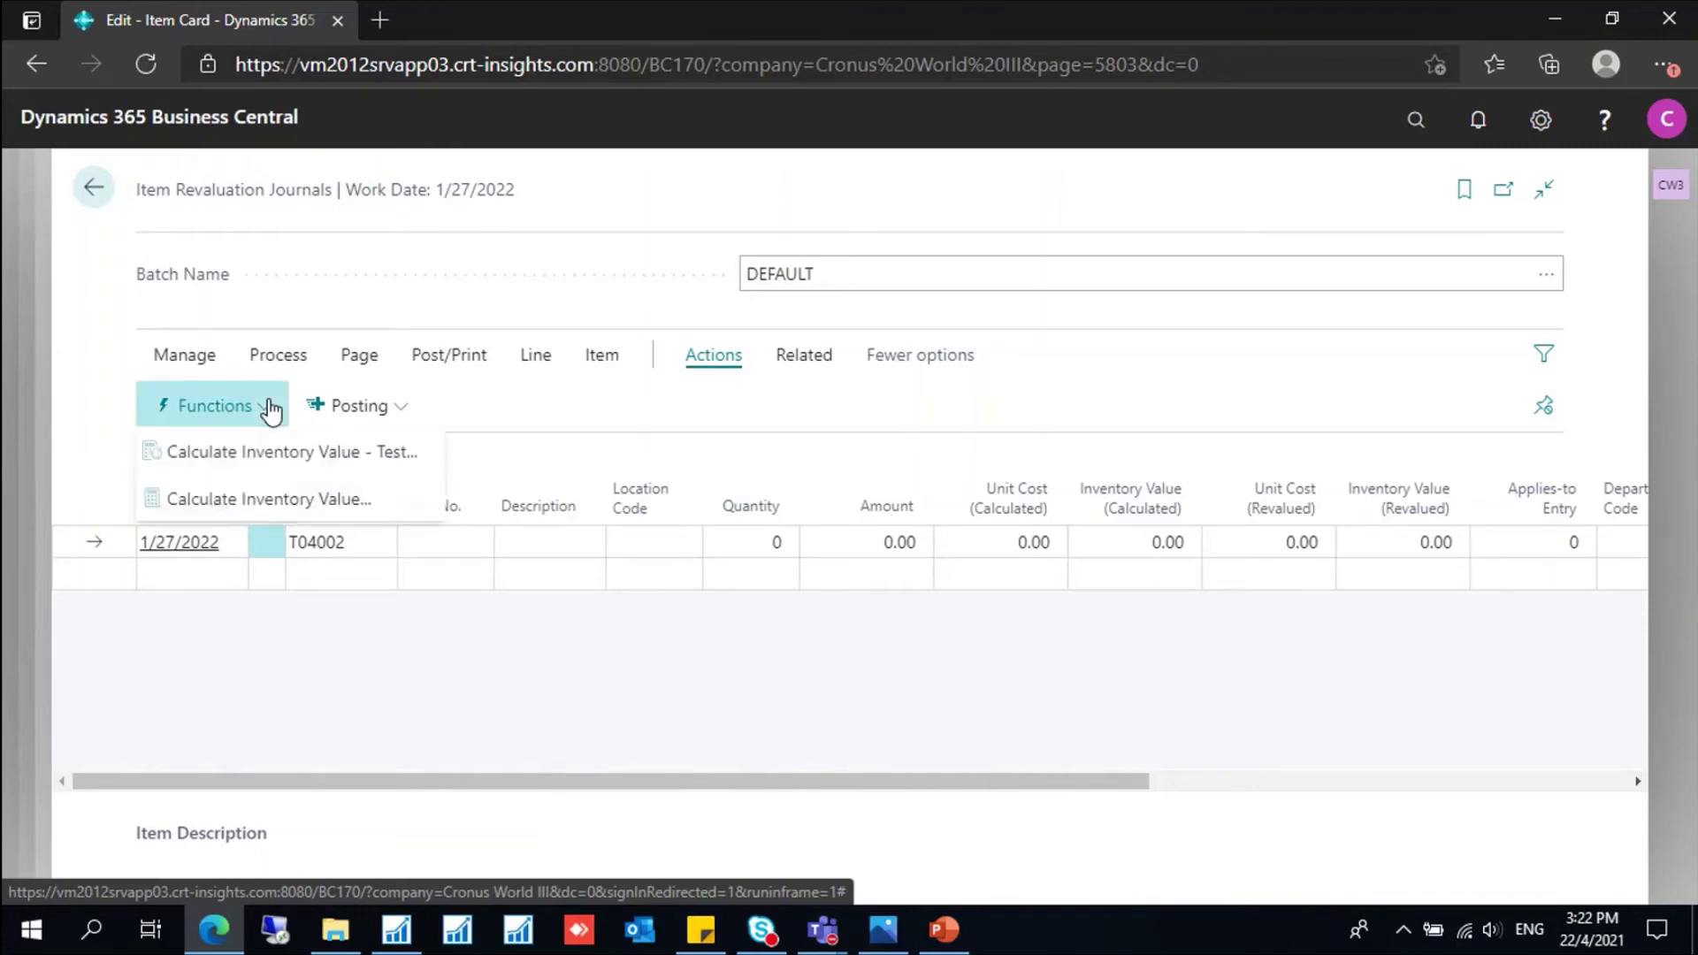
click(276, 504)
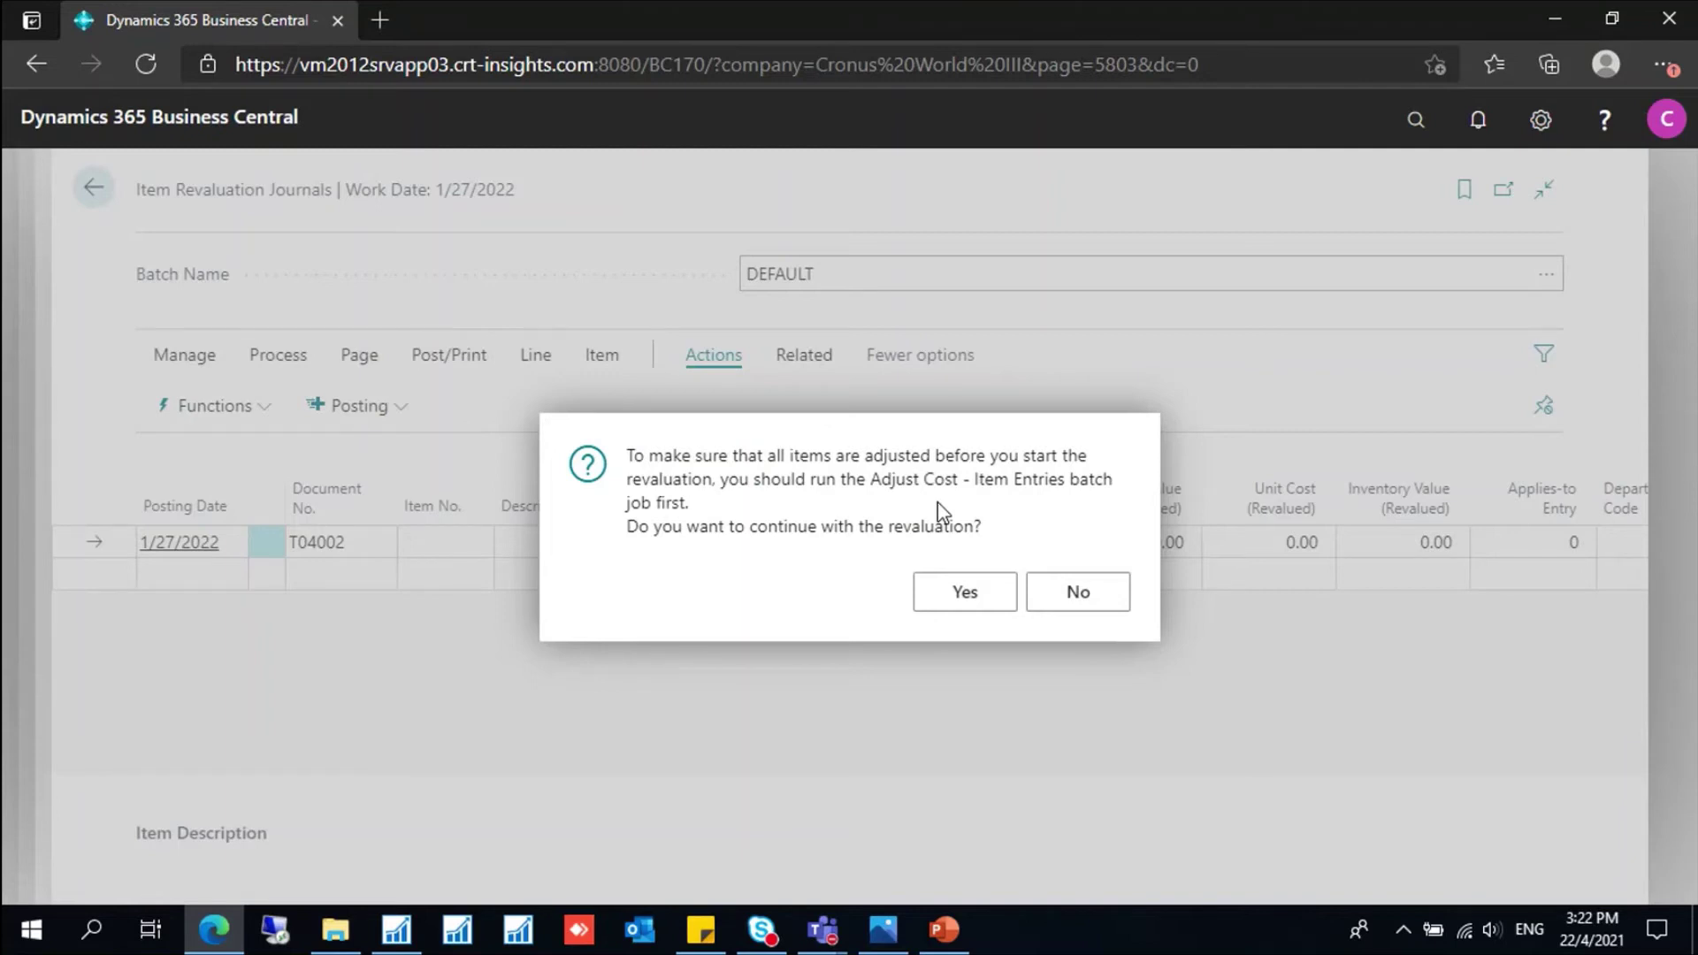
click(965, 594)
click(914, 407)
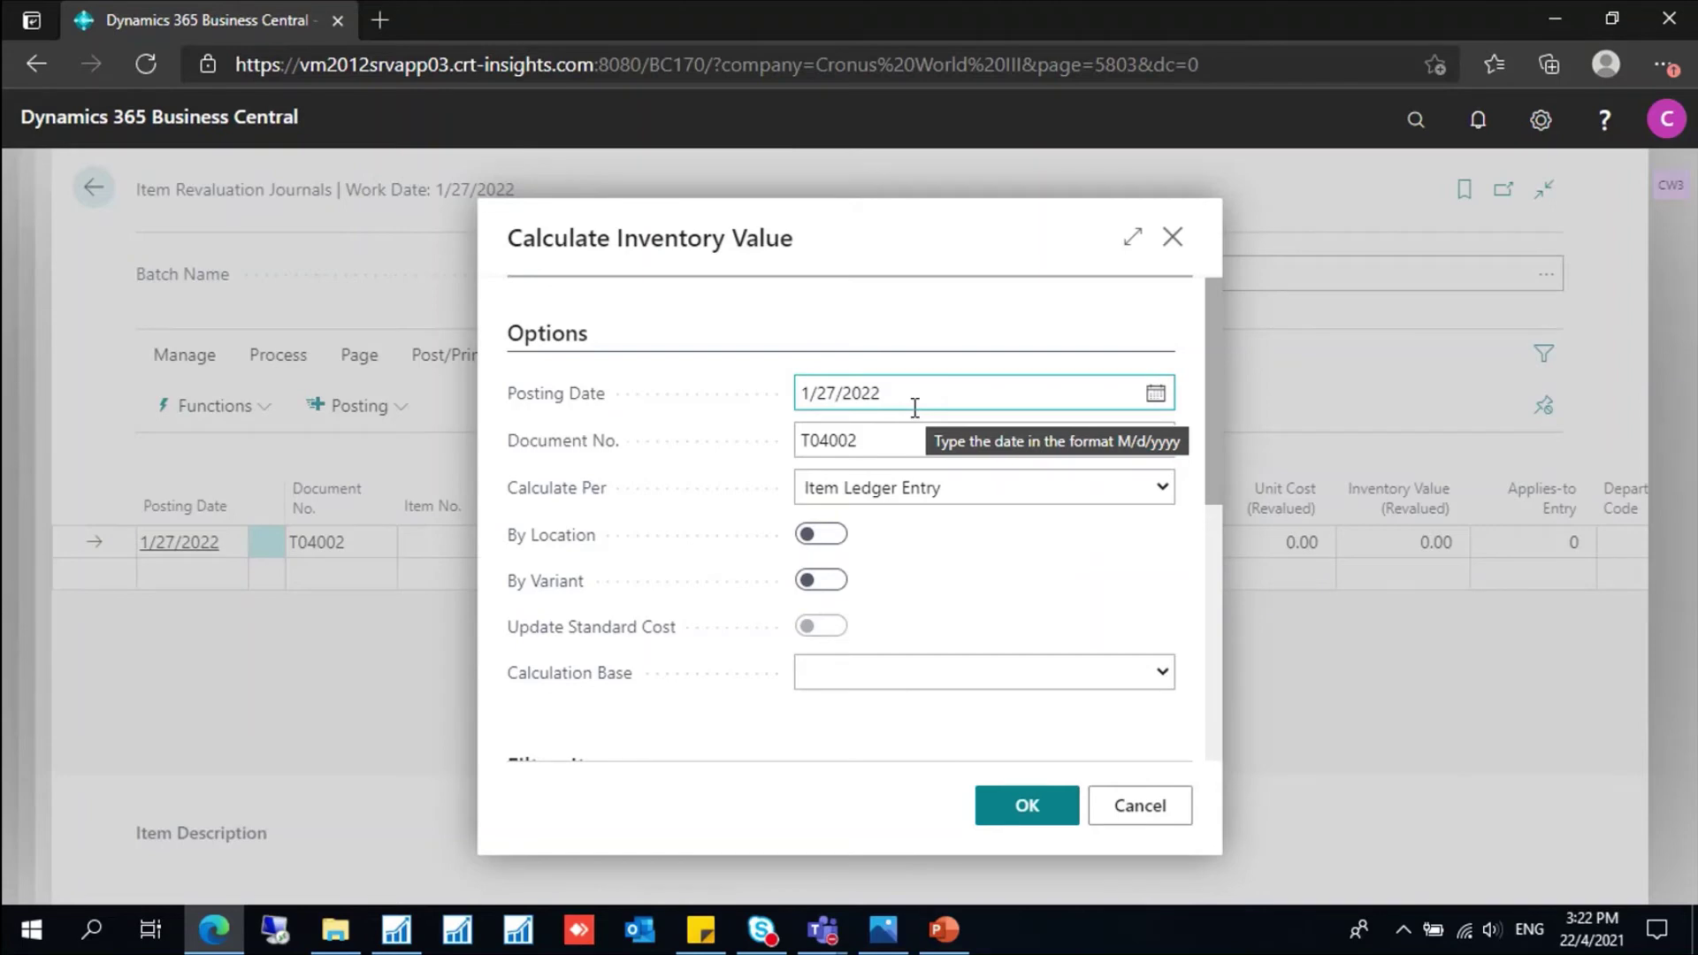
click(945, 441)
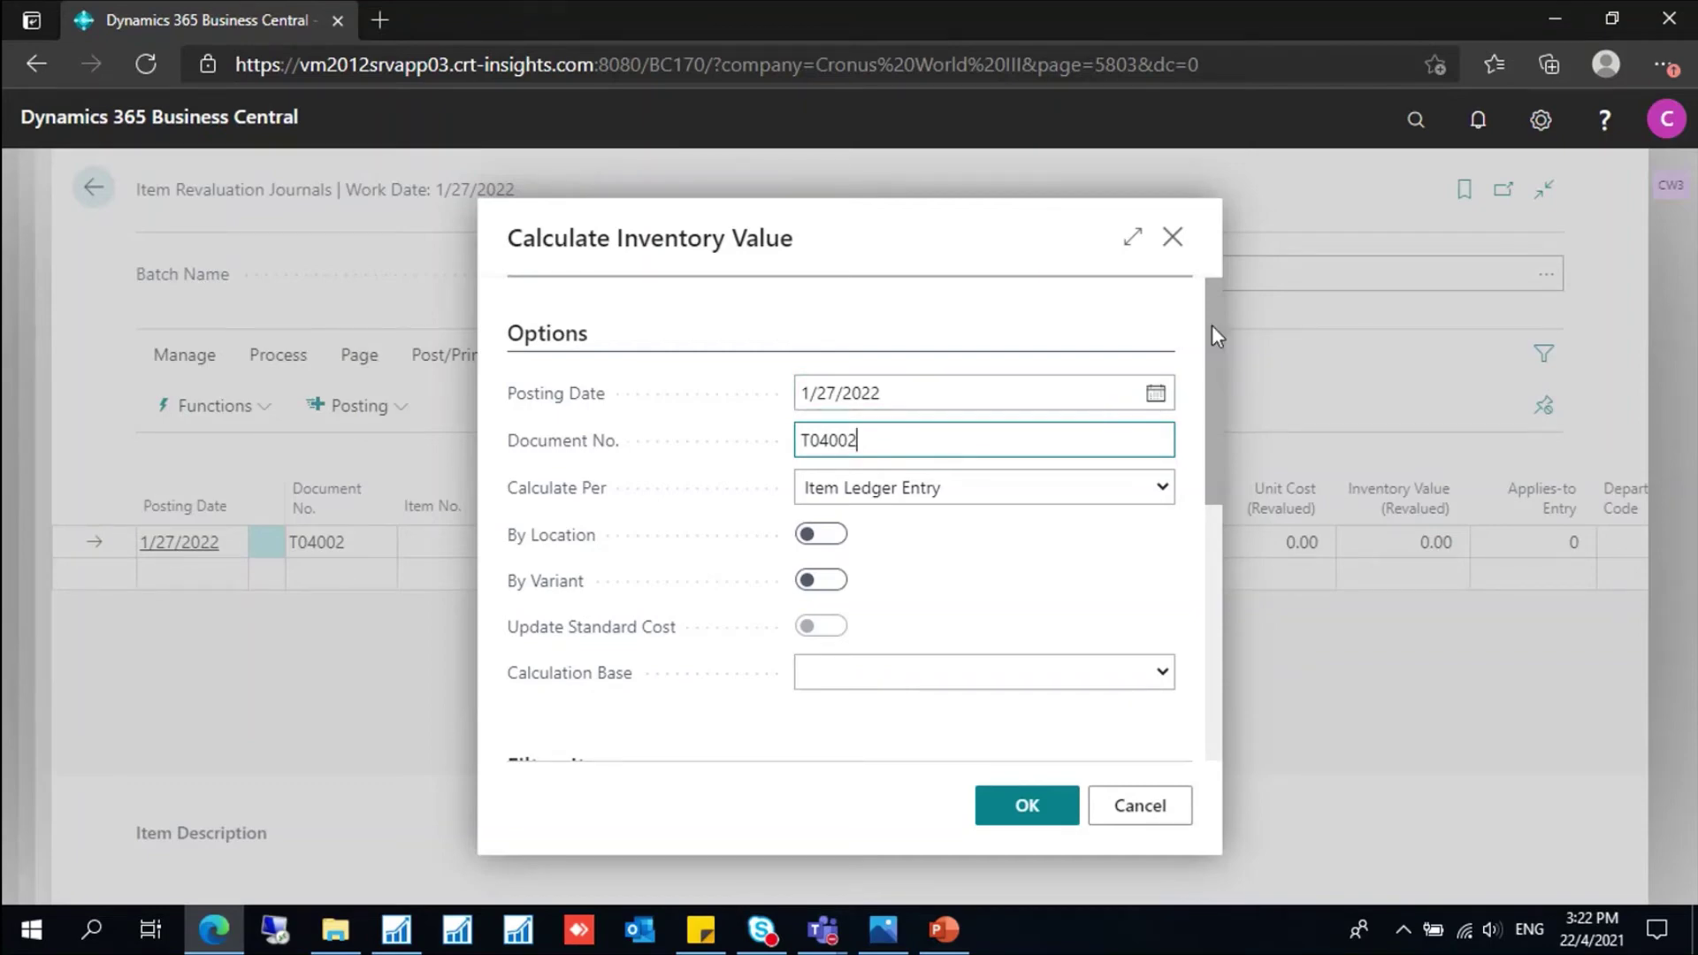
Step: Set Calculate Inventory Value to calculate per Item, with By Location and By Variant enabled
drag(1211, 326, 1212, 358)
click(1151, 421)
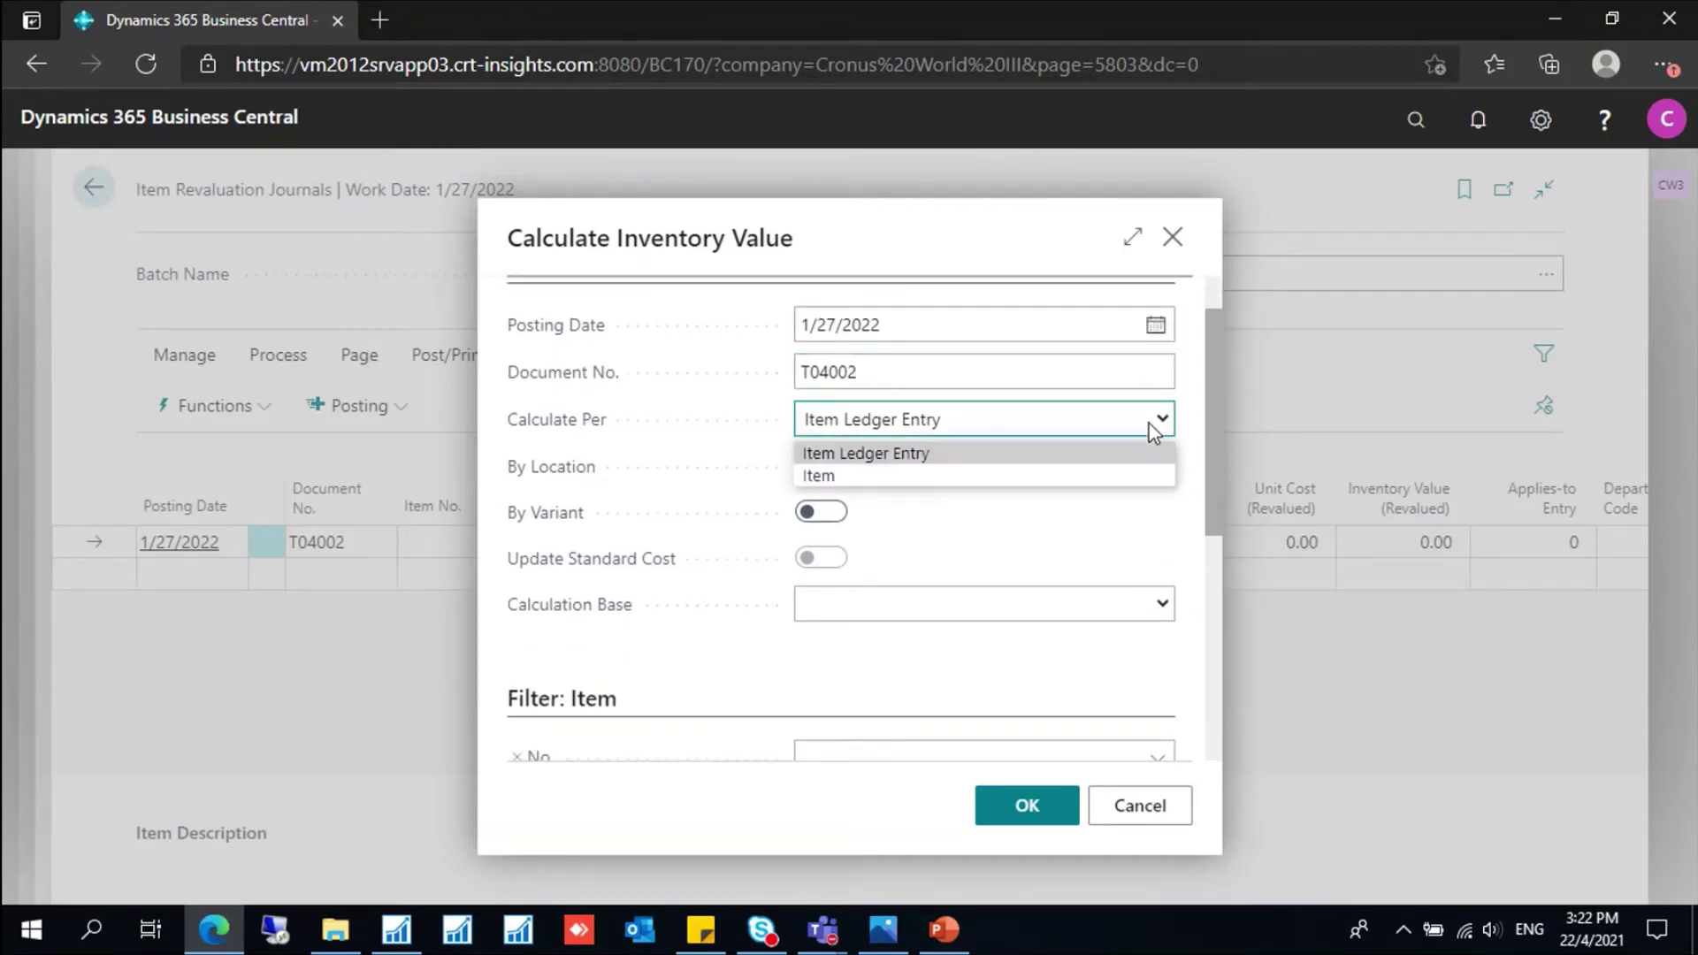
click(973, 483)
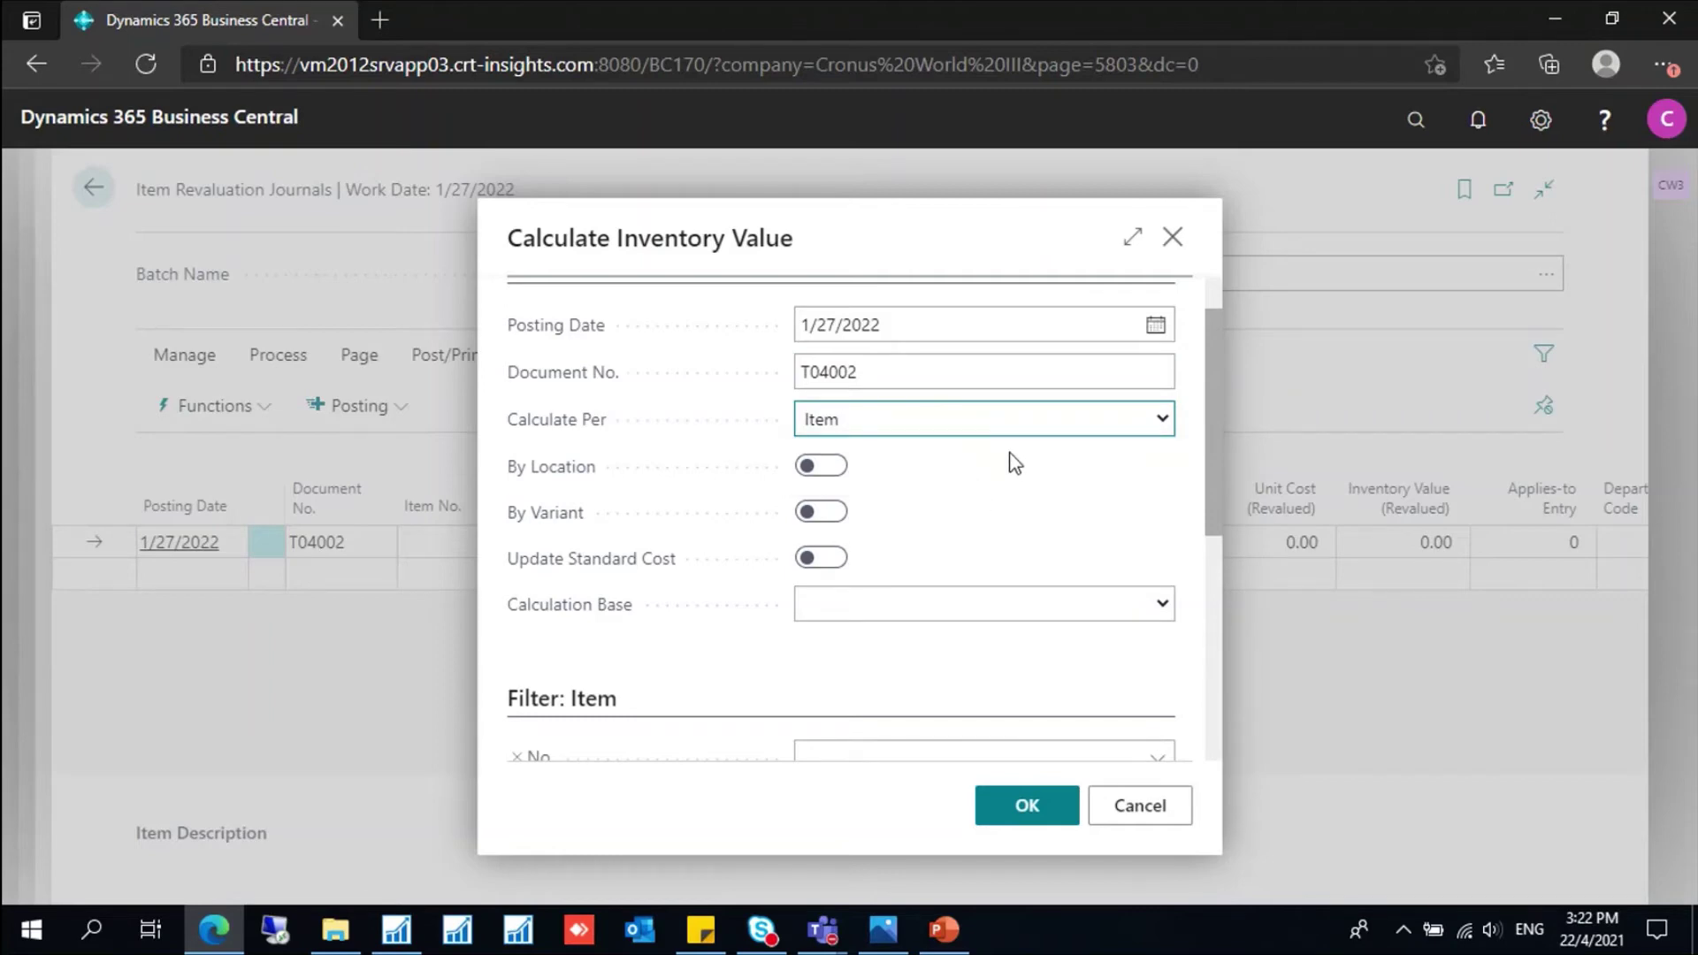
click(820, 467)
click(823, 513)
Step: Filter the inventory value calculation to item No. 70200 and its totals to location BLUE
scroll(1008, 534, down, 1)
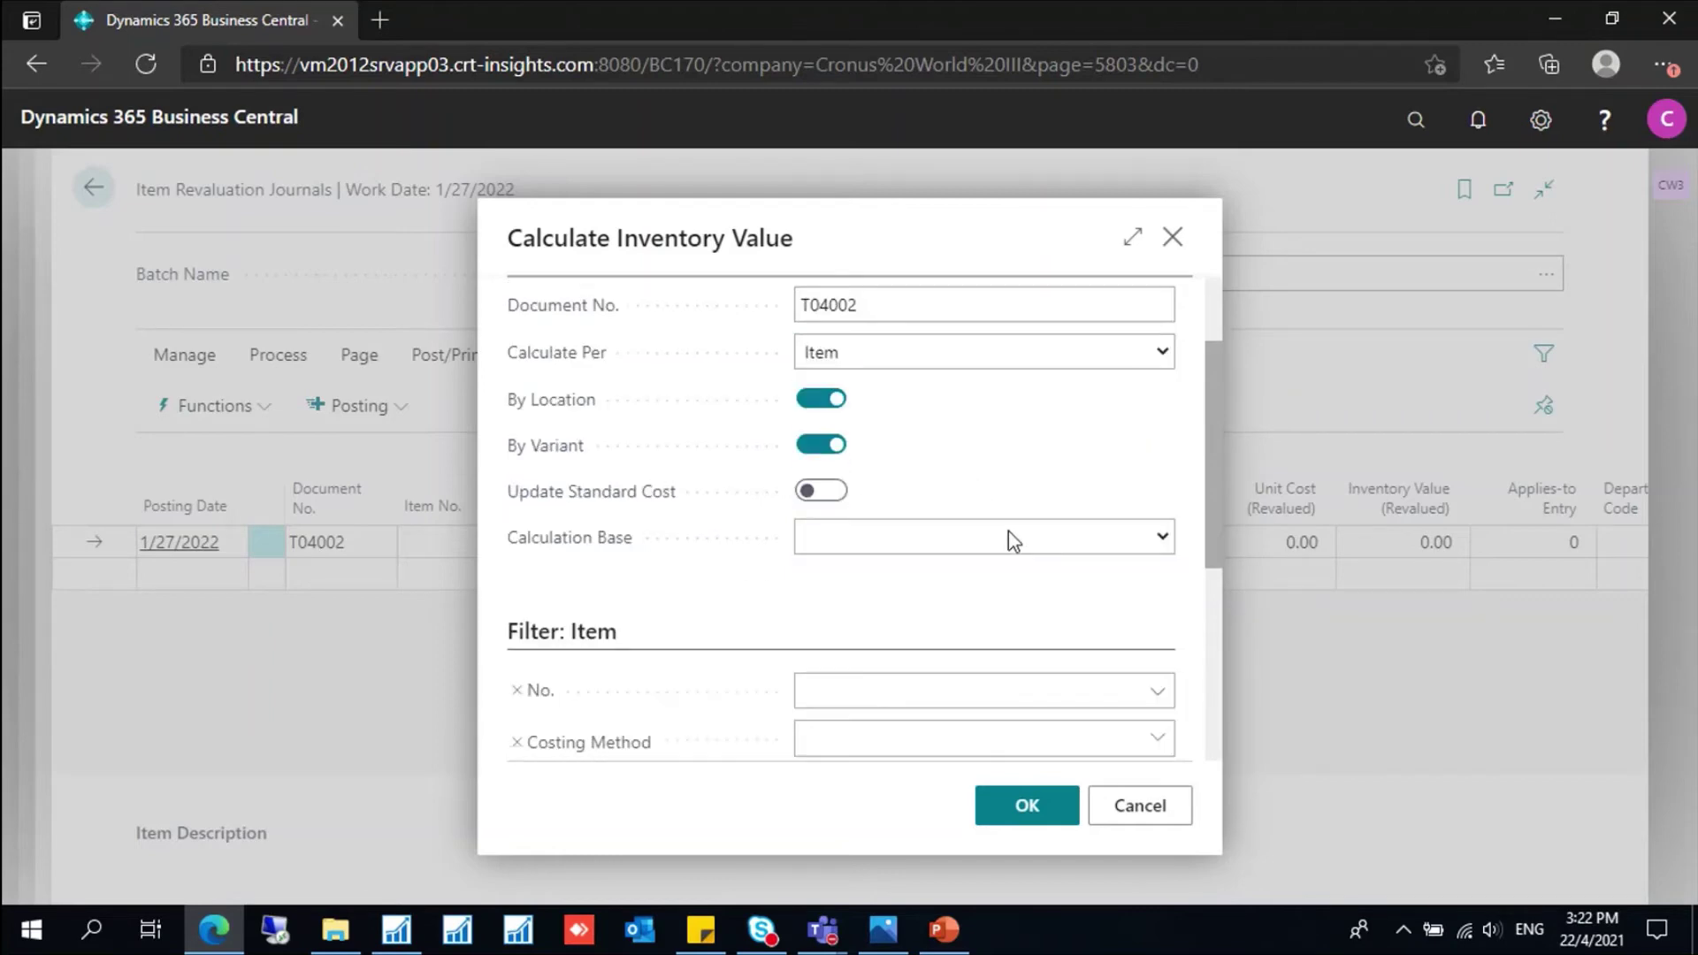
scroll(980, 607, down, 3)
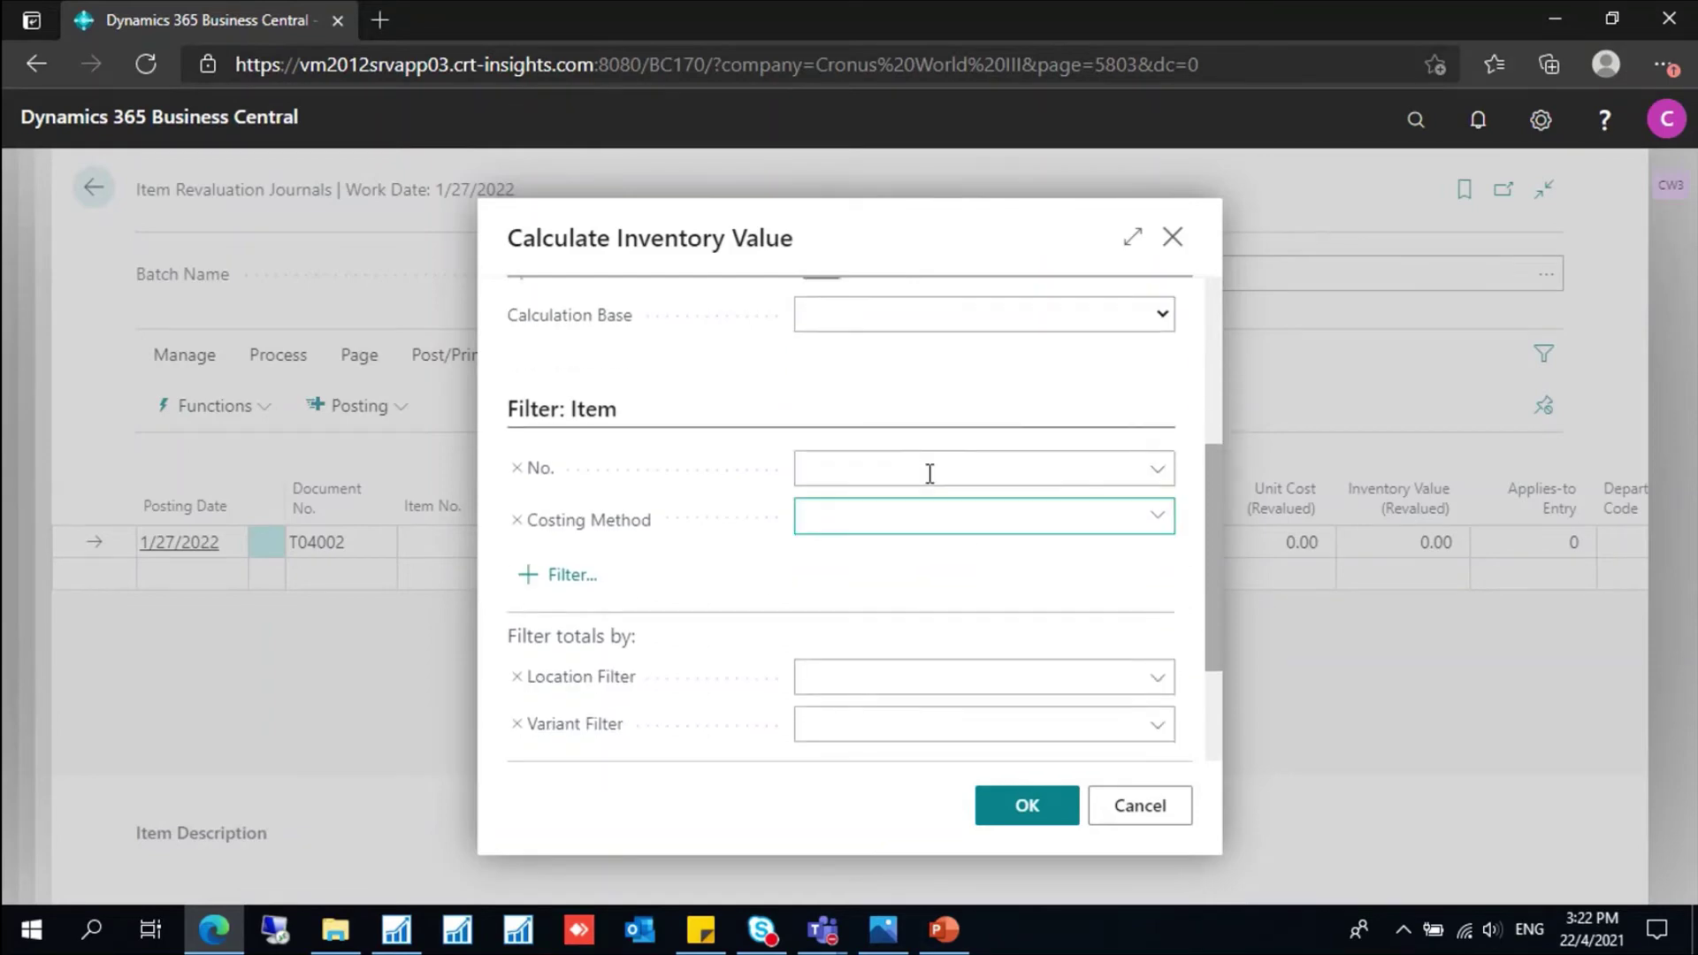
click(892, 463)
text(70200)
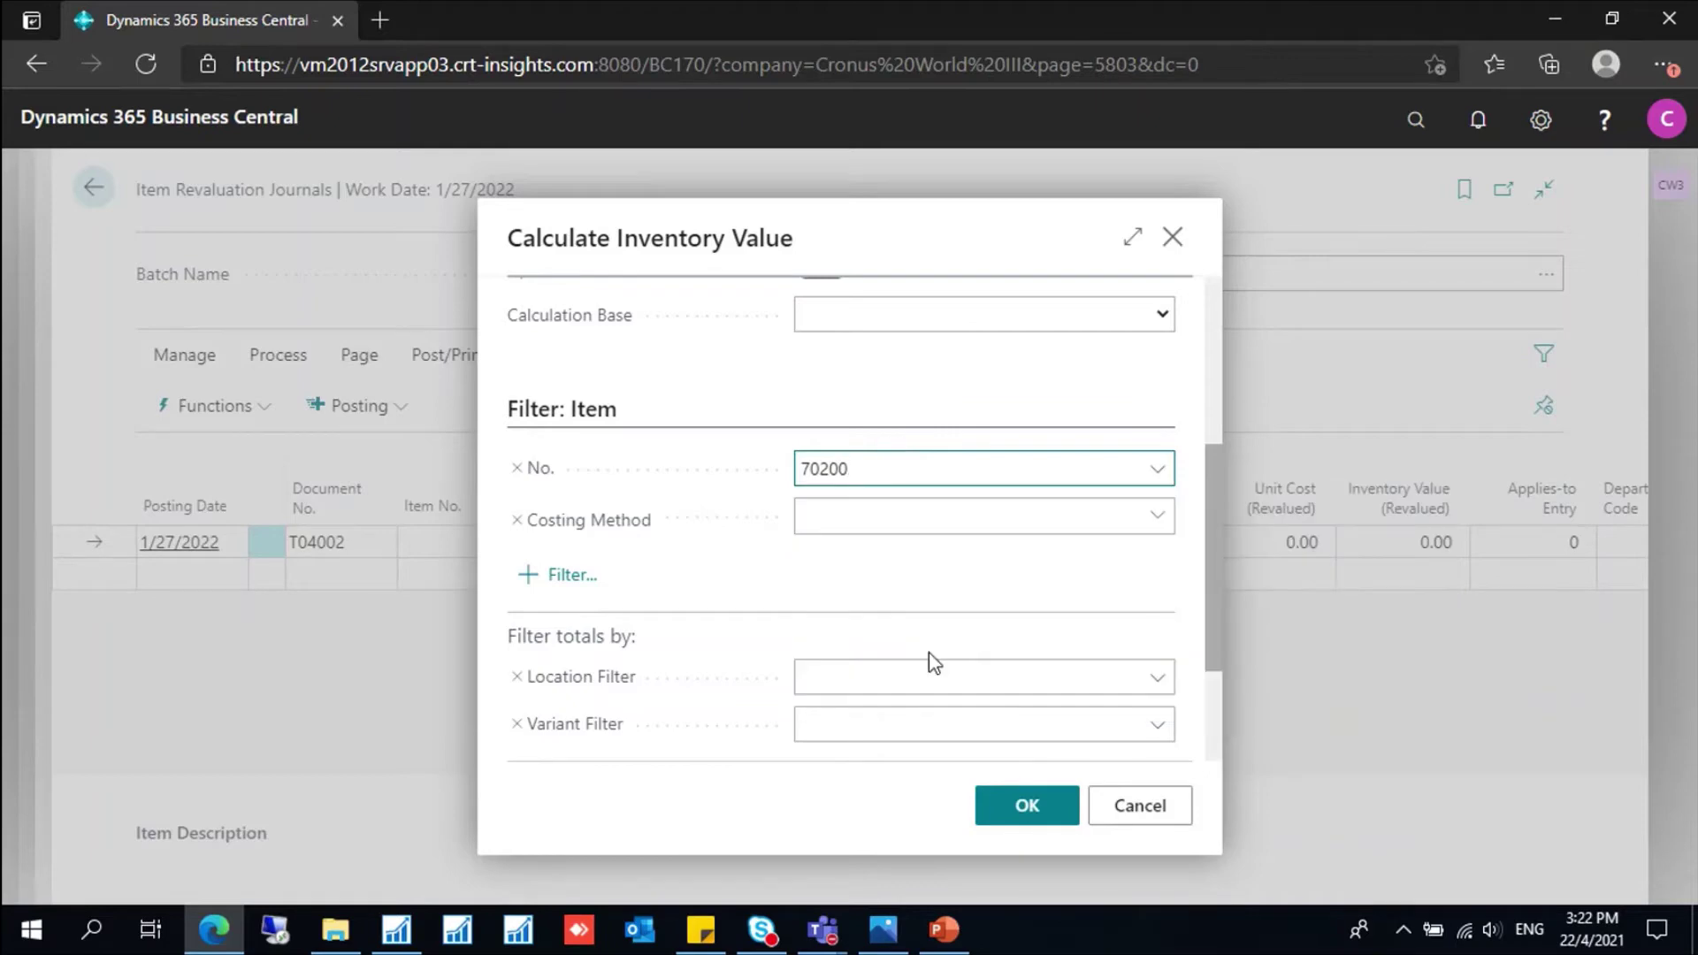
scroll(989, 561, down, 1)
click(910, 601)
text(blue)
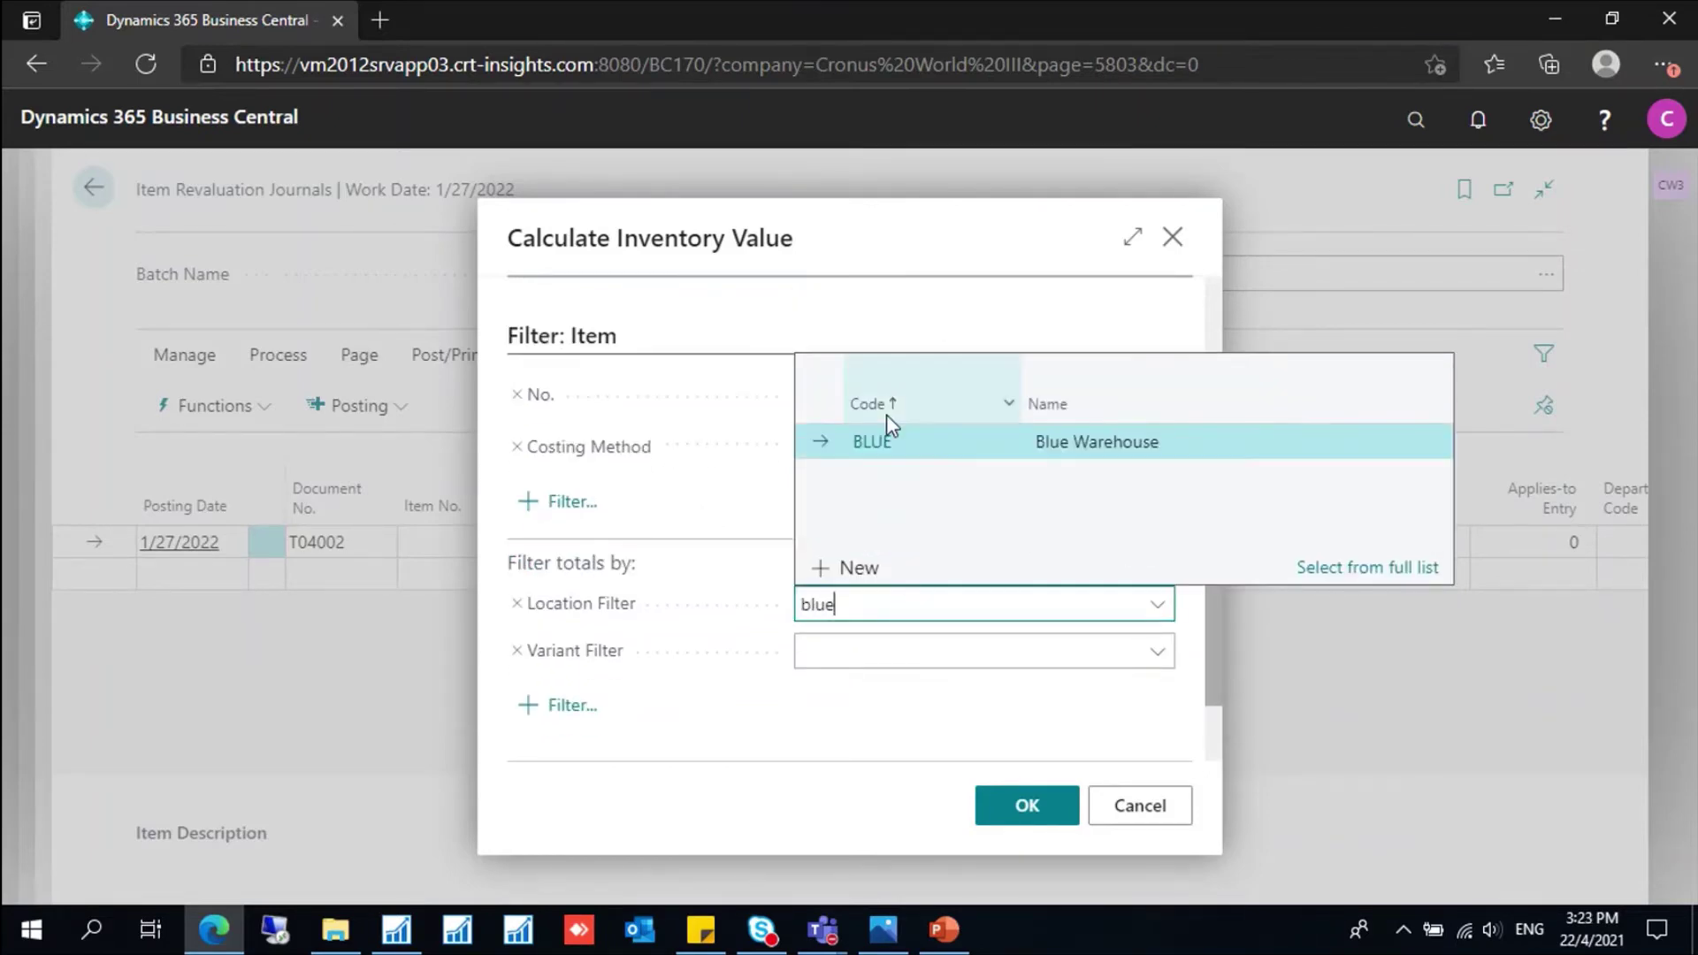
click(914, 453)
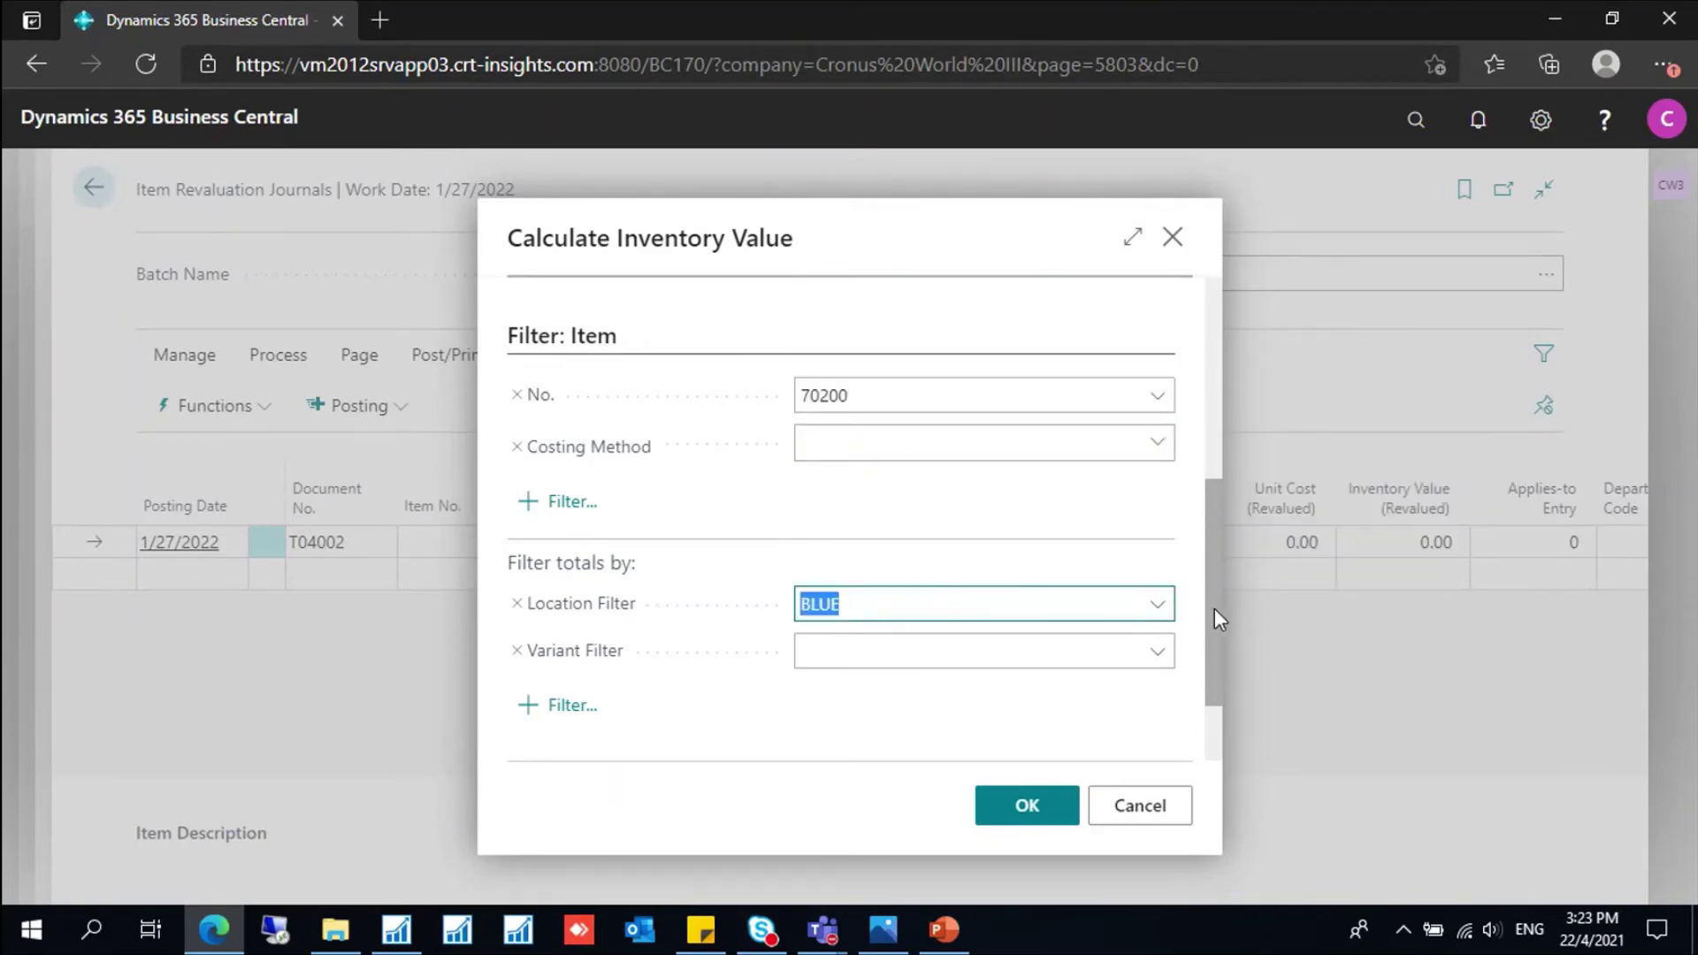
drag(1214, 608, 1242, 515)
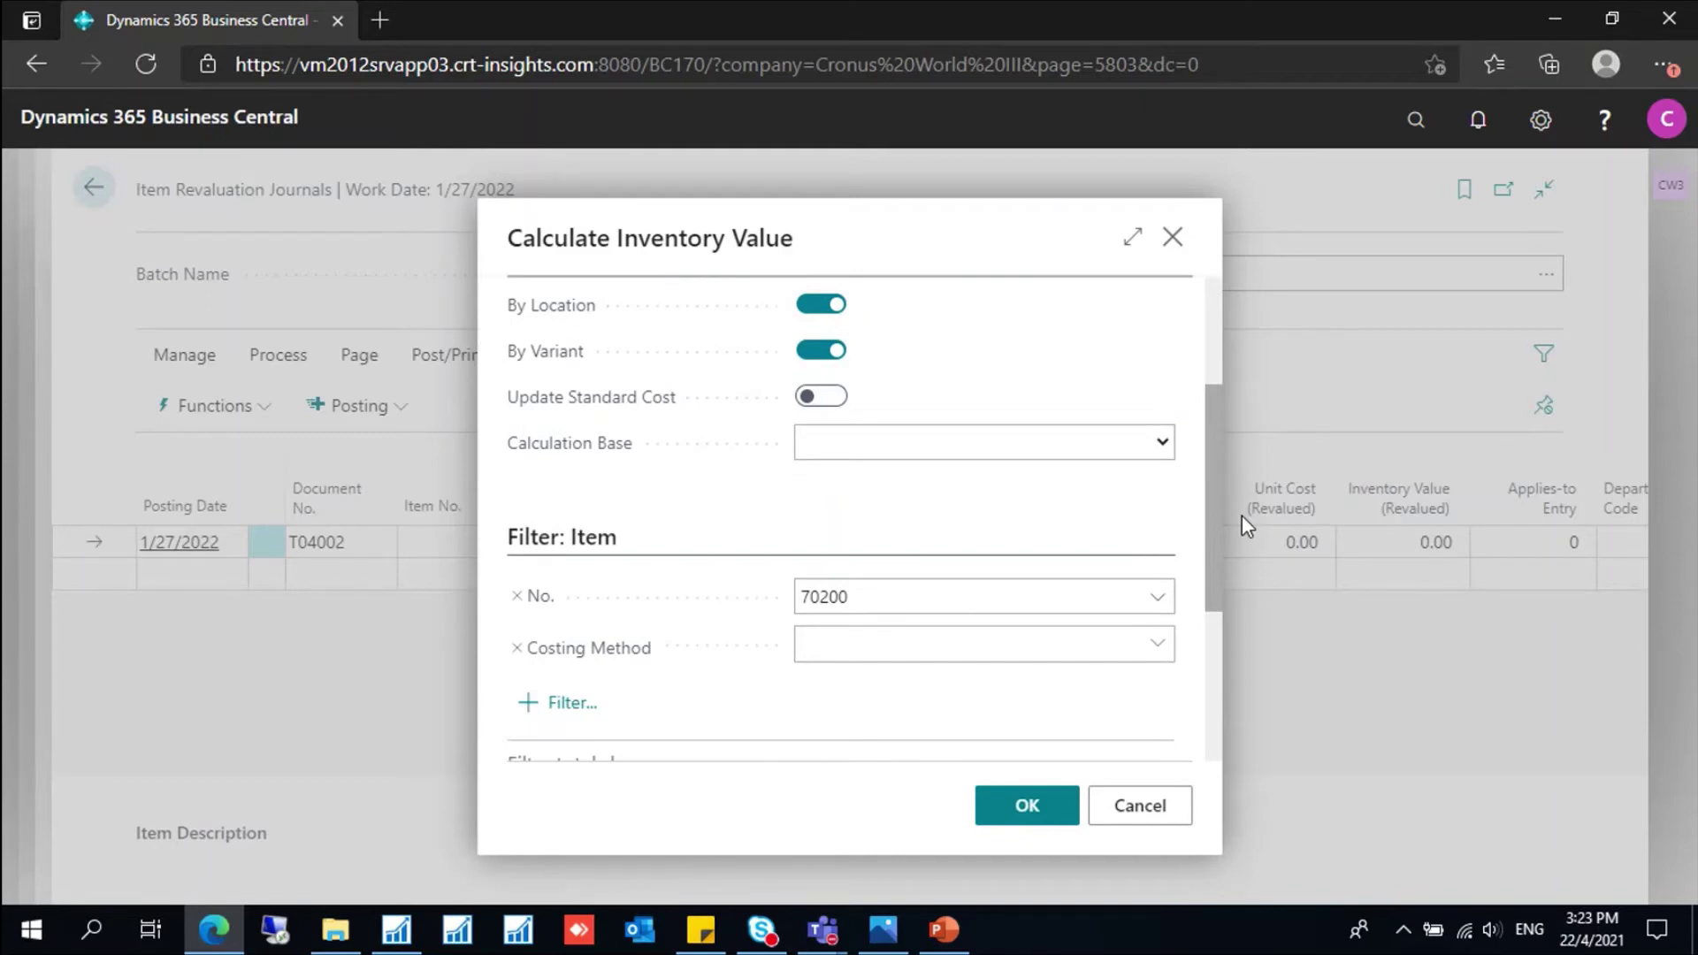
Step: Run the inventory value calculation and set the resulting Hinge line's Unit Cost (Revalued) to 0.30
click(1026, 806)
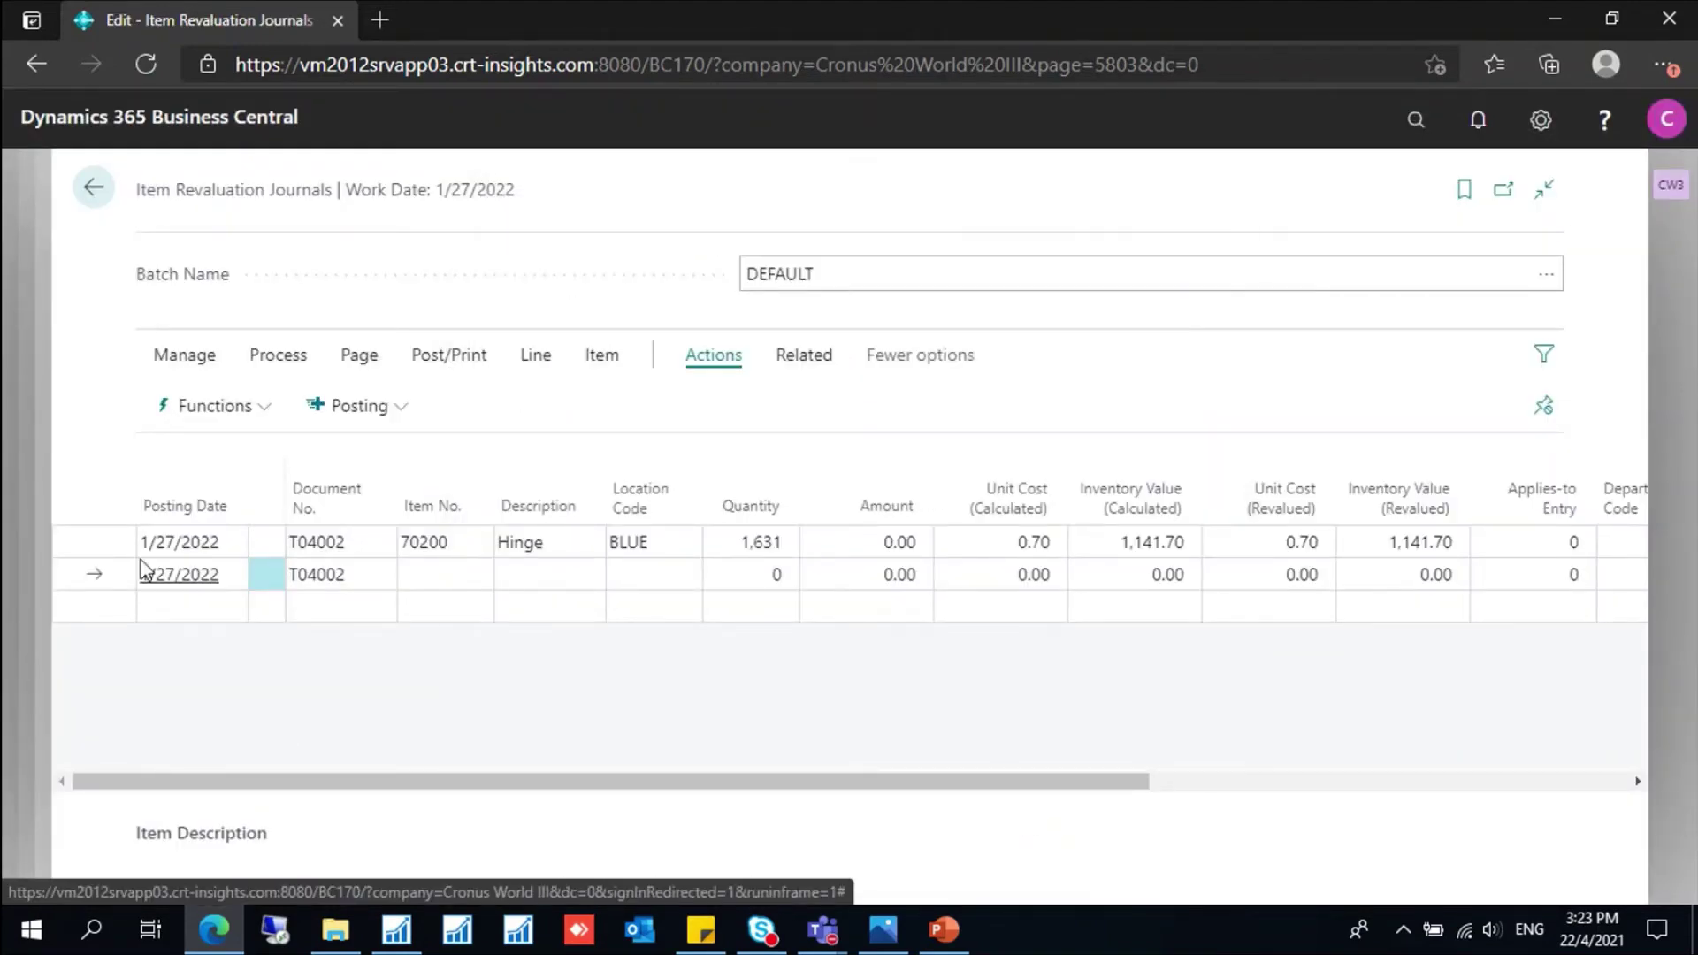
click(77, 543)
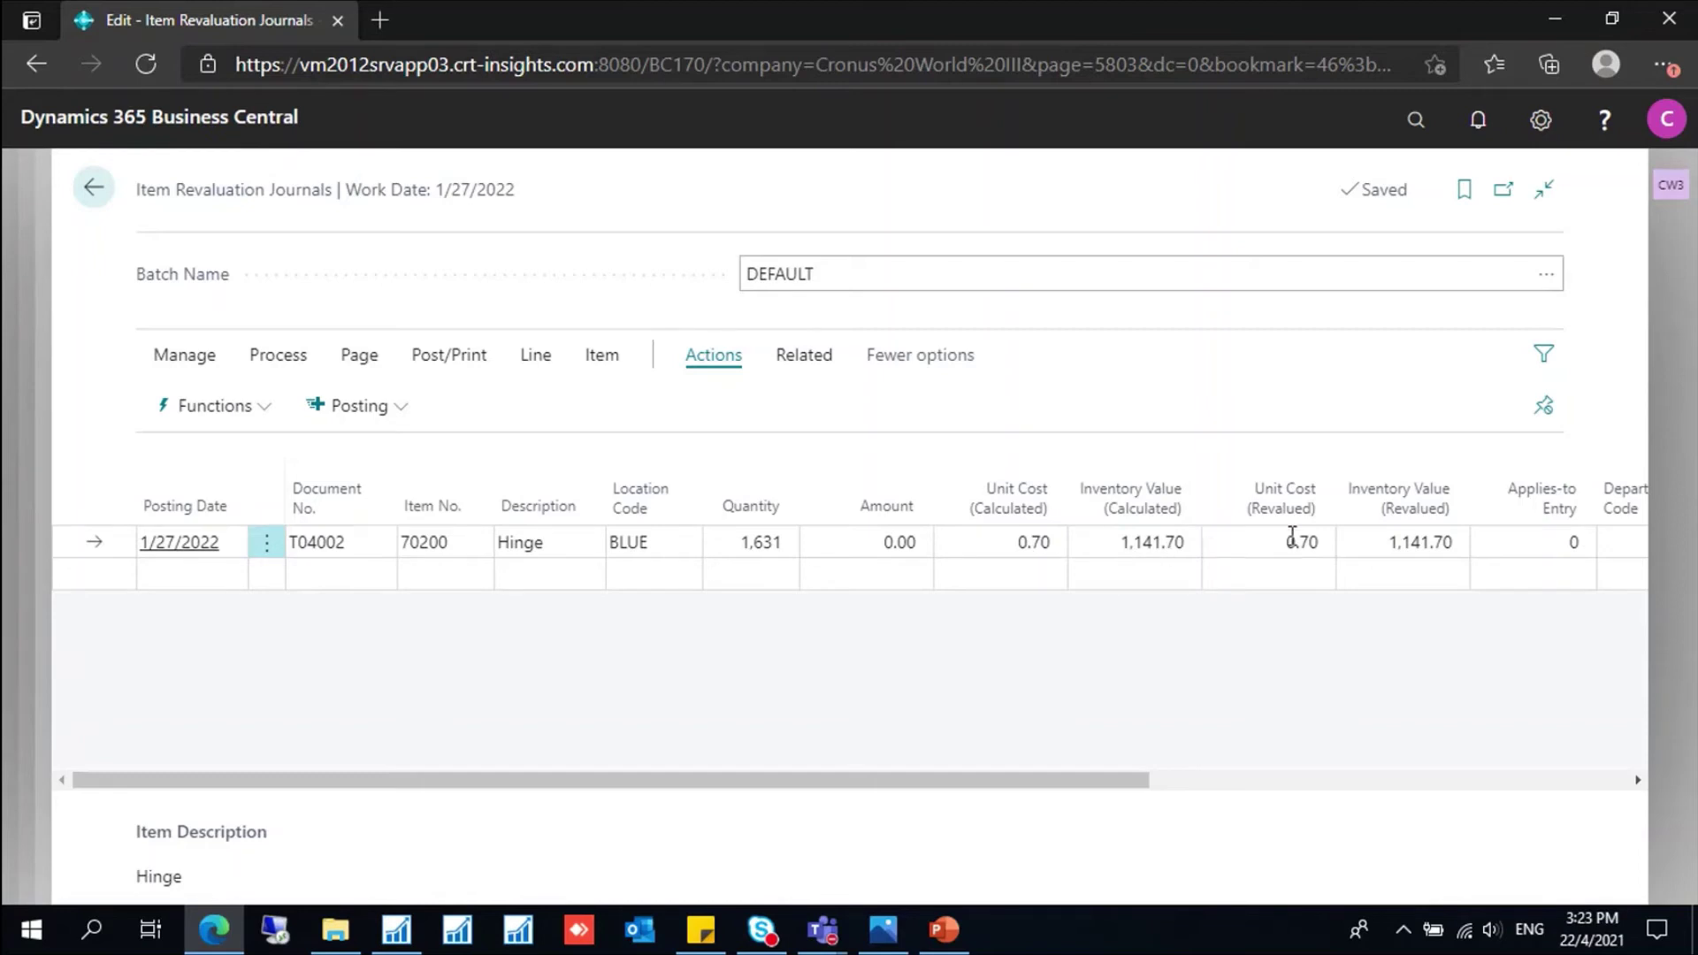
click(1253, 540)
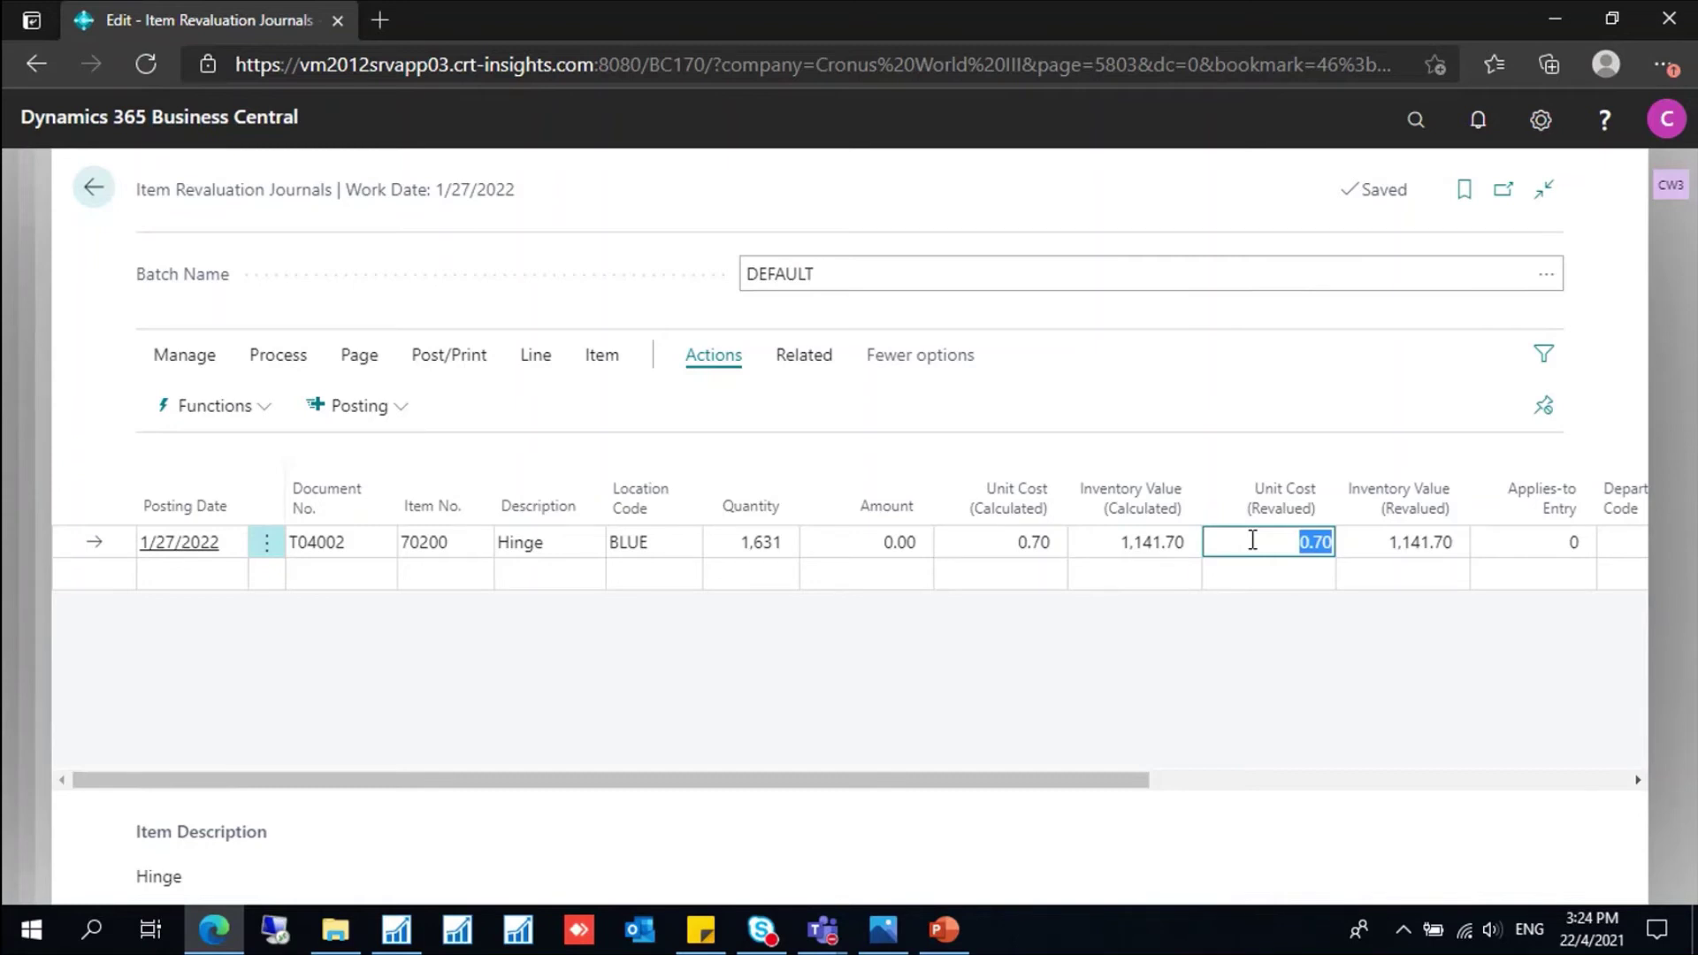
key(BackSpace)
text(0.30)
key(Tab)
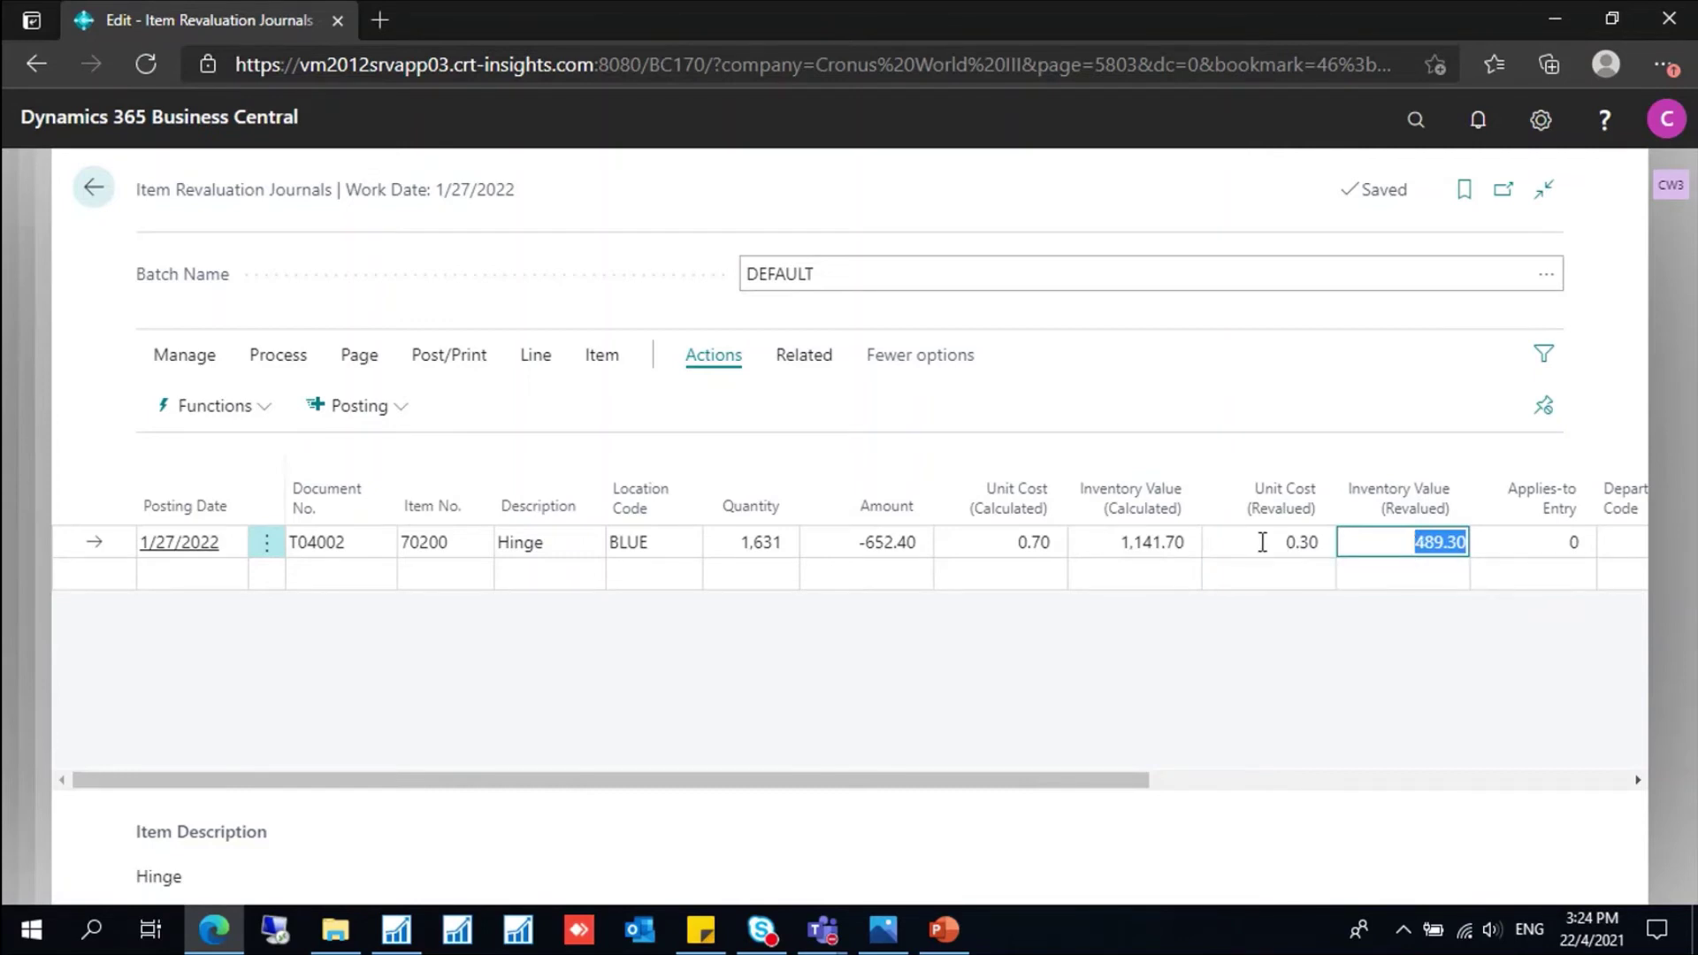
Step: Examine the revalued unit cost, revalued inventory value and amount on the Hinge journal line
click(1282, 545)
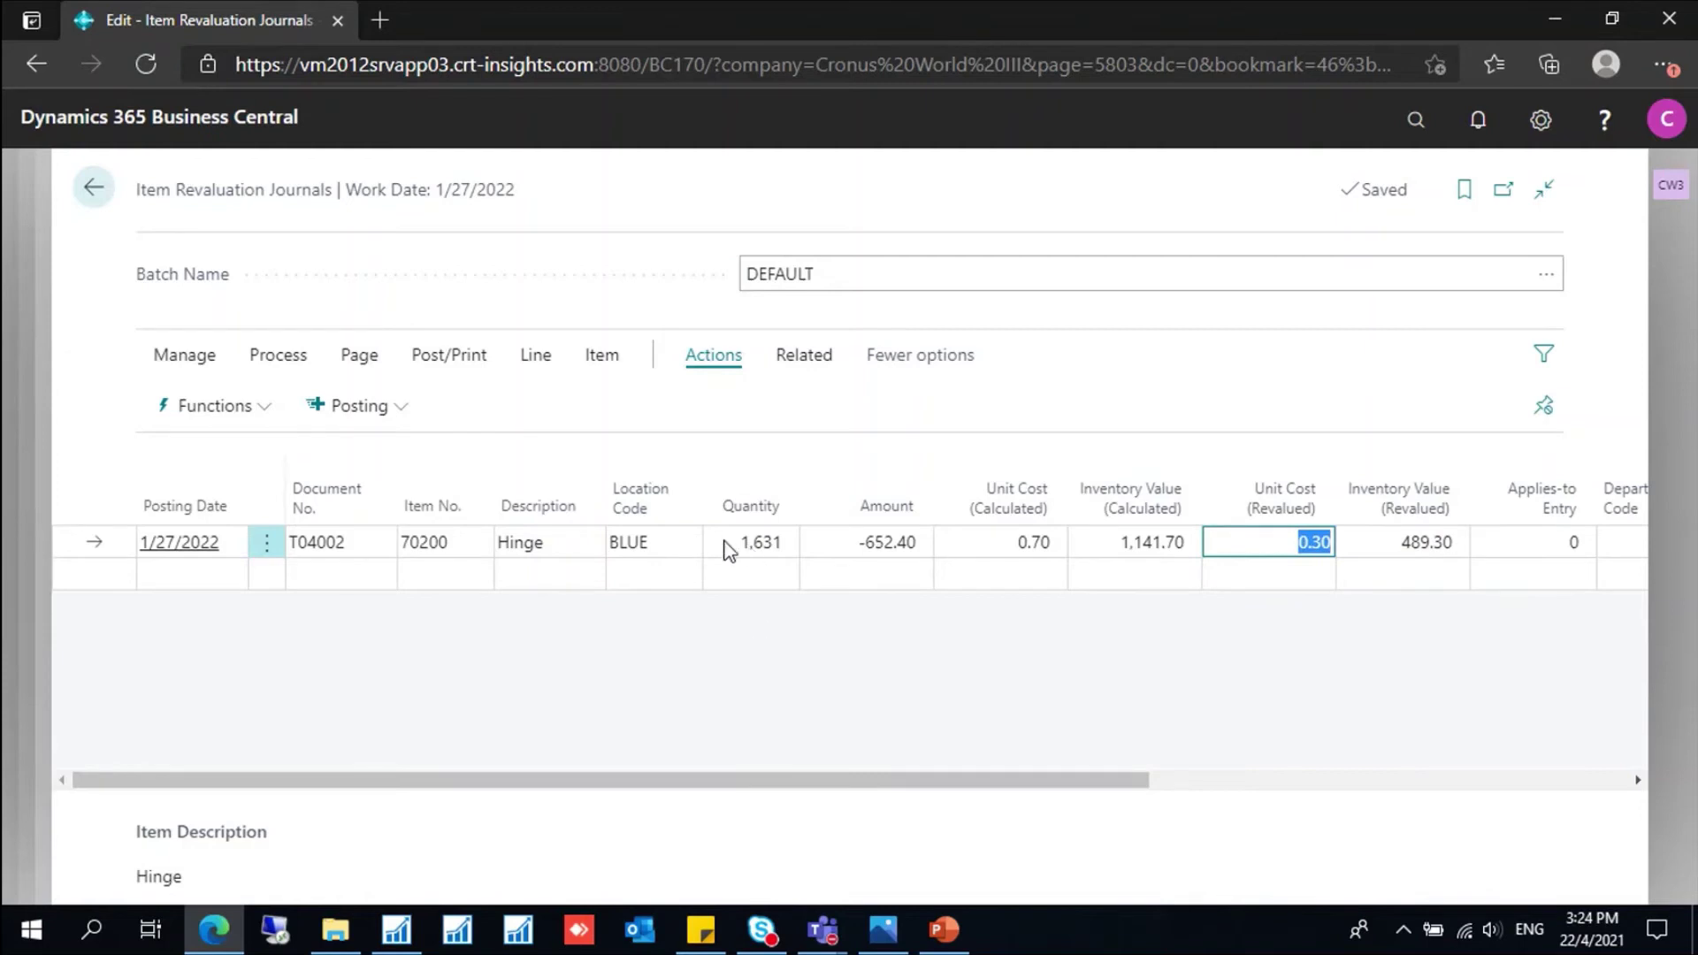
click(1371, 543)
click(1373, 543)
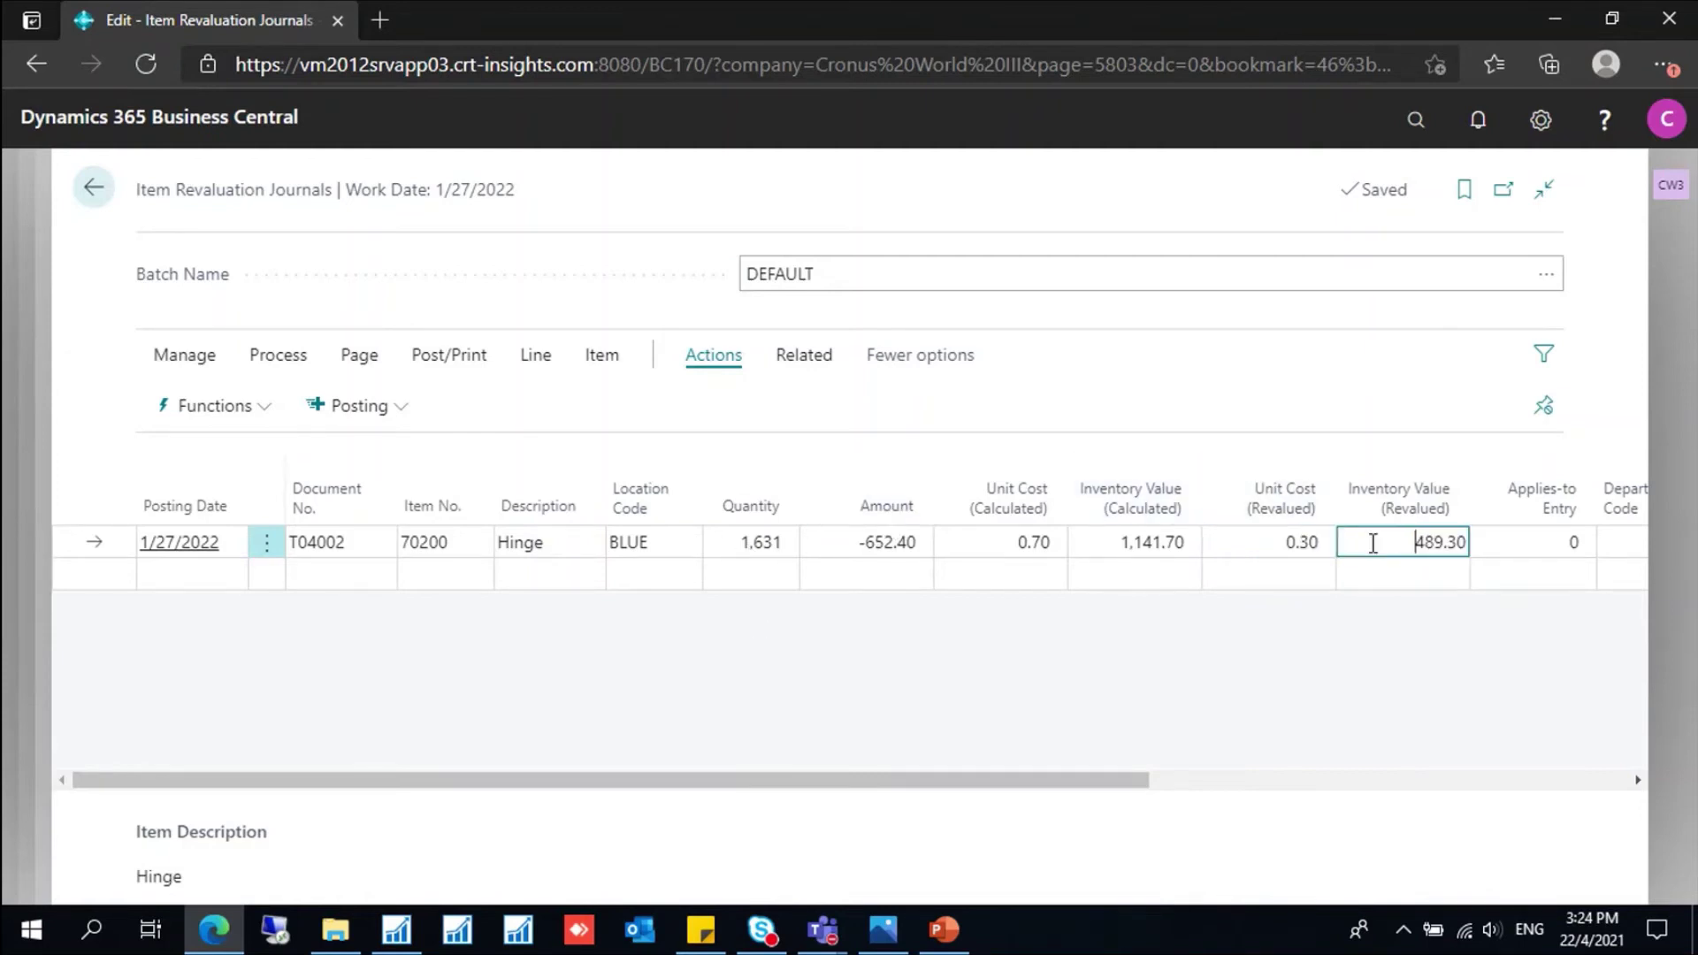
drag(1413, 543, 1481, 542)
click(1501, 542)
click(1400, 540)
click(1397, 548)
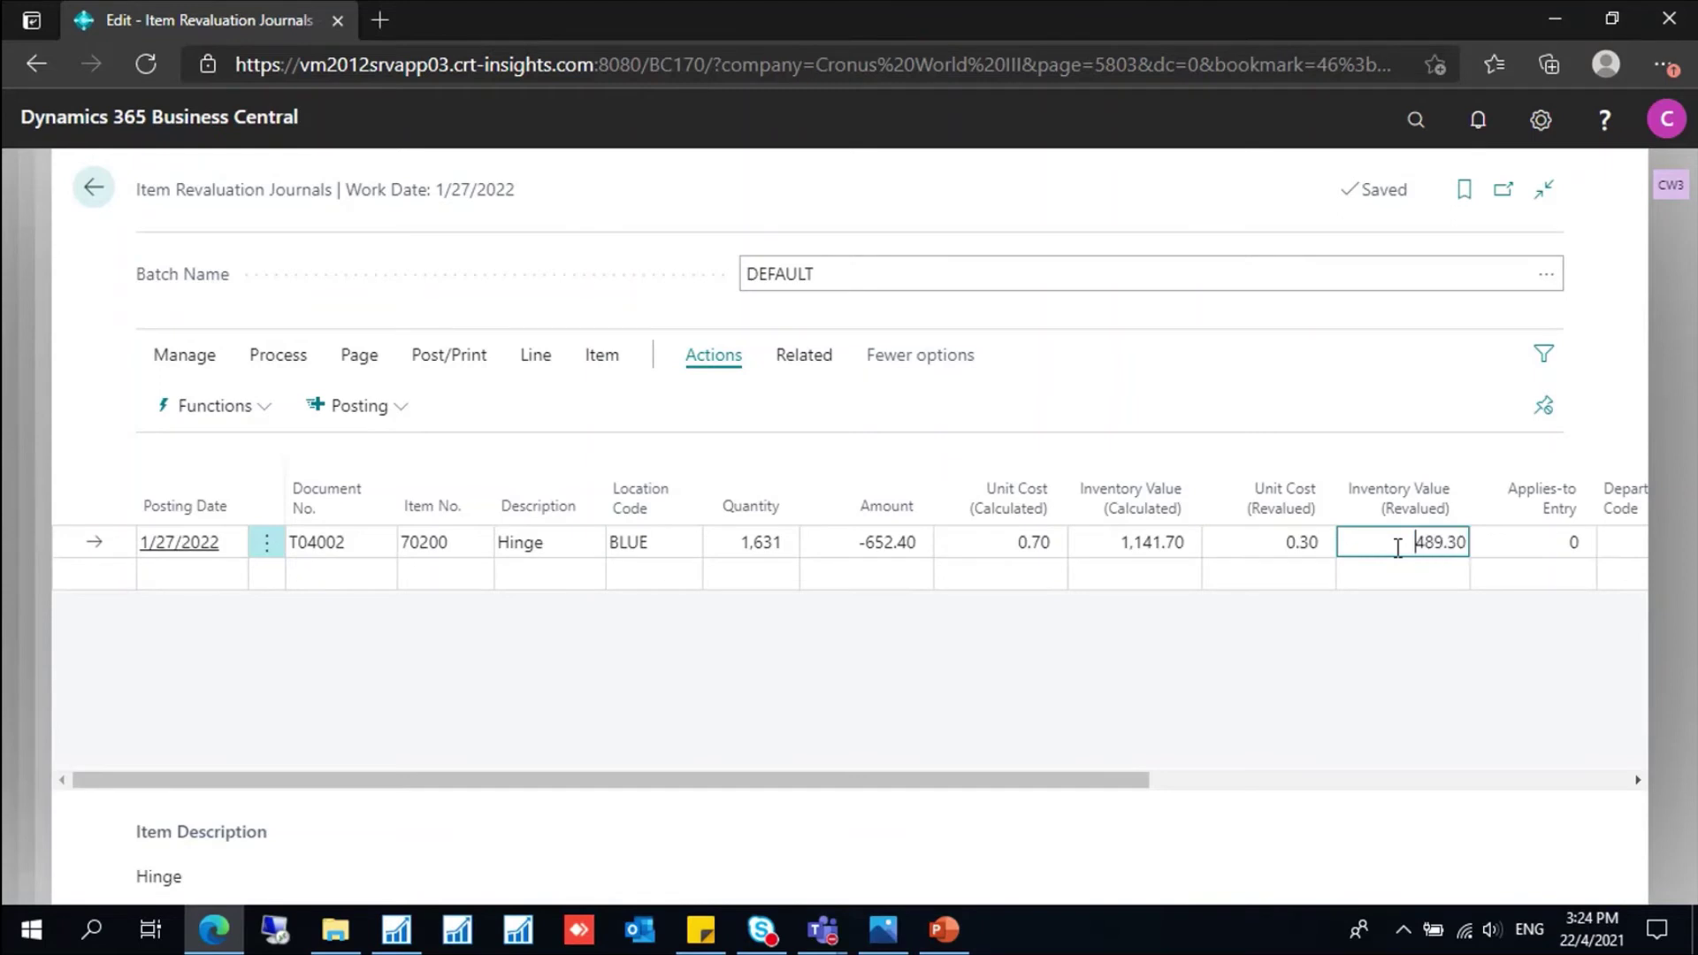
click(852, 548)
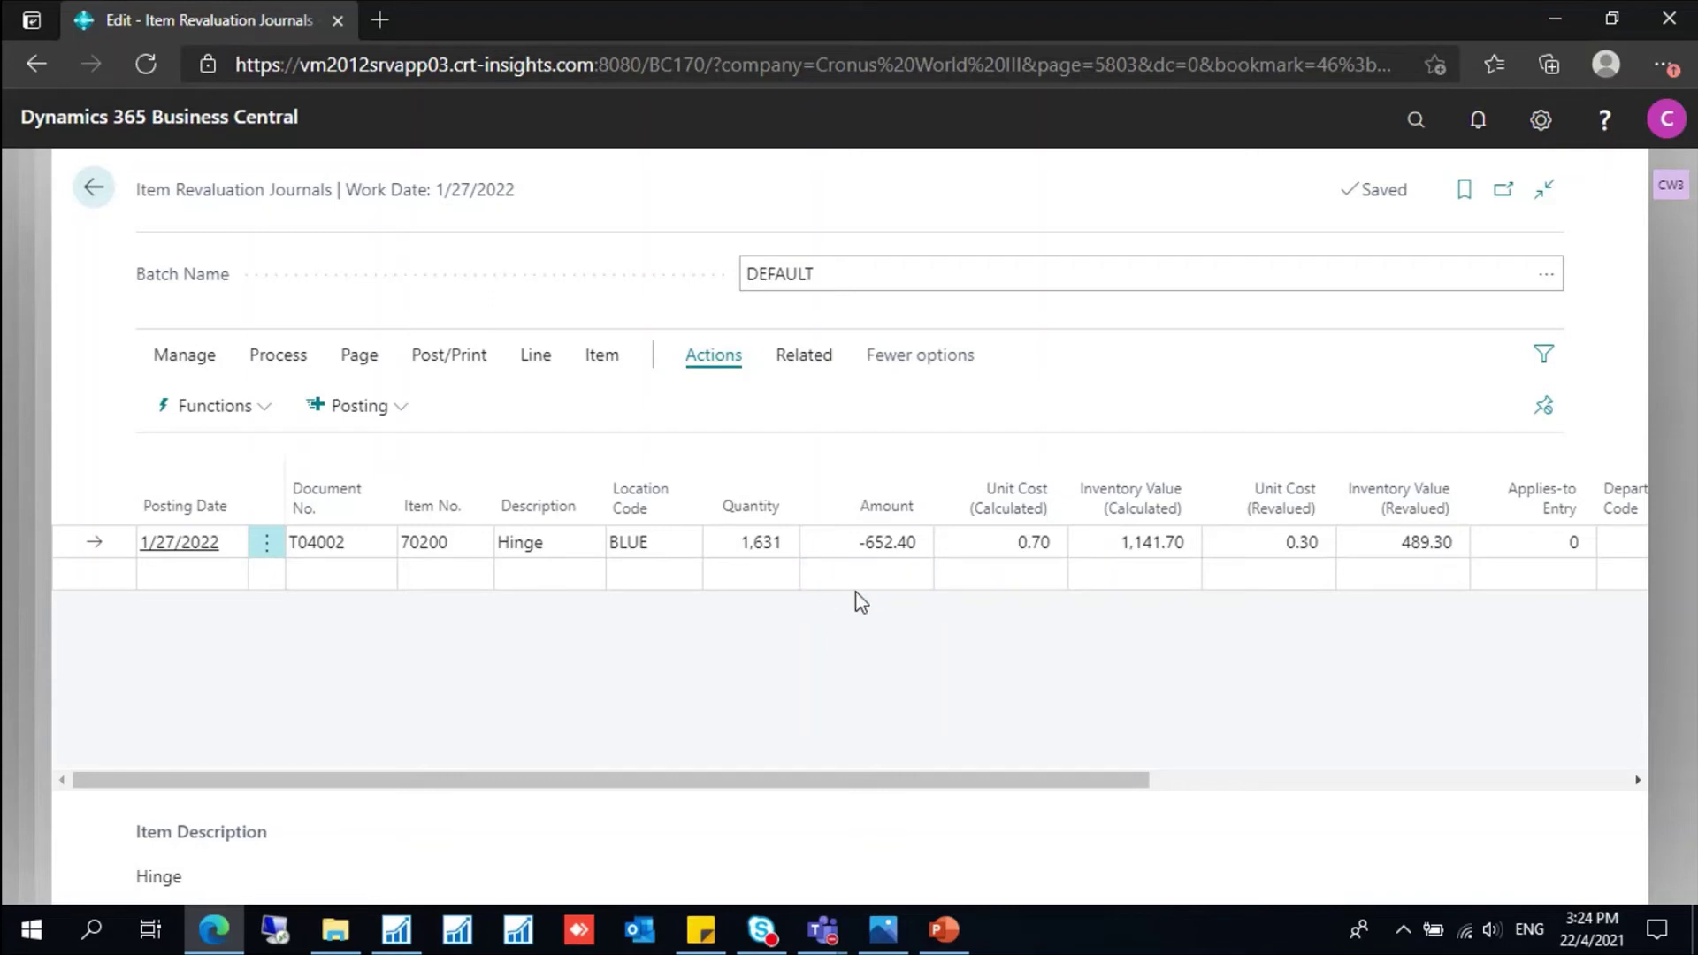
Step: Post the revaluation journal line for item 70200, agreeing to the posting and dismissing the completion message
click(390, 409)
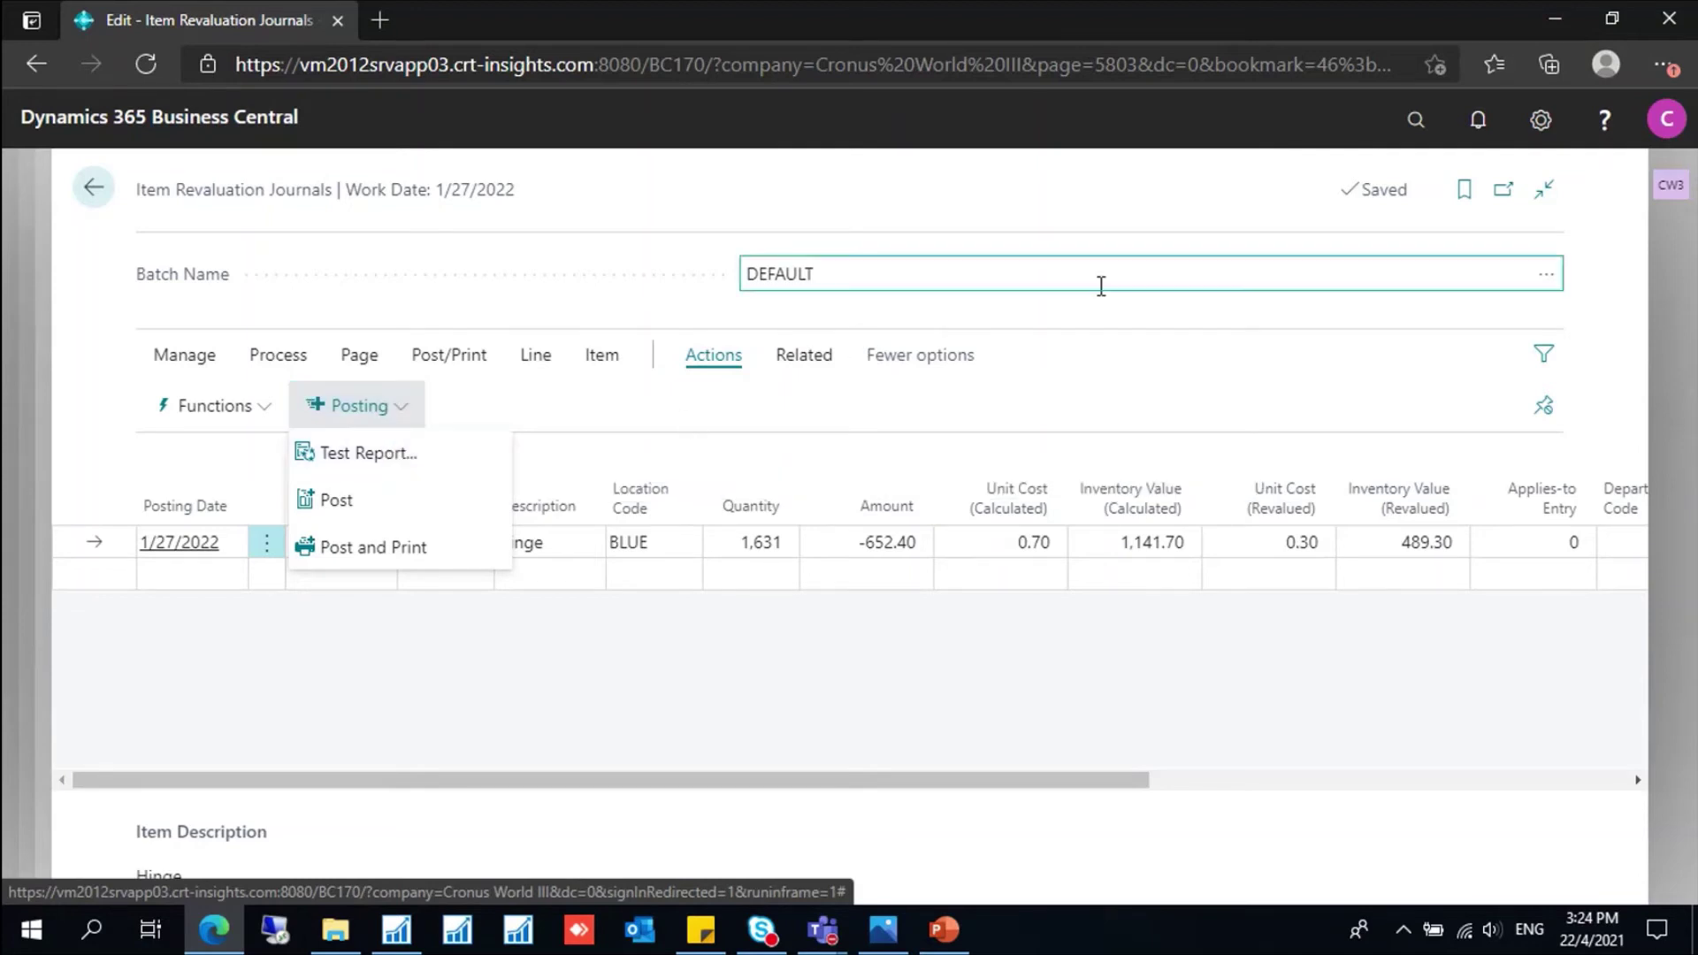
click(1173, 408)
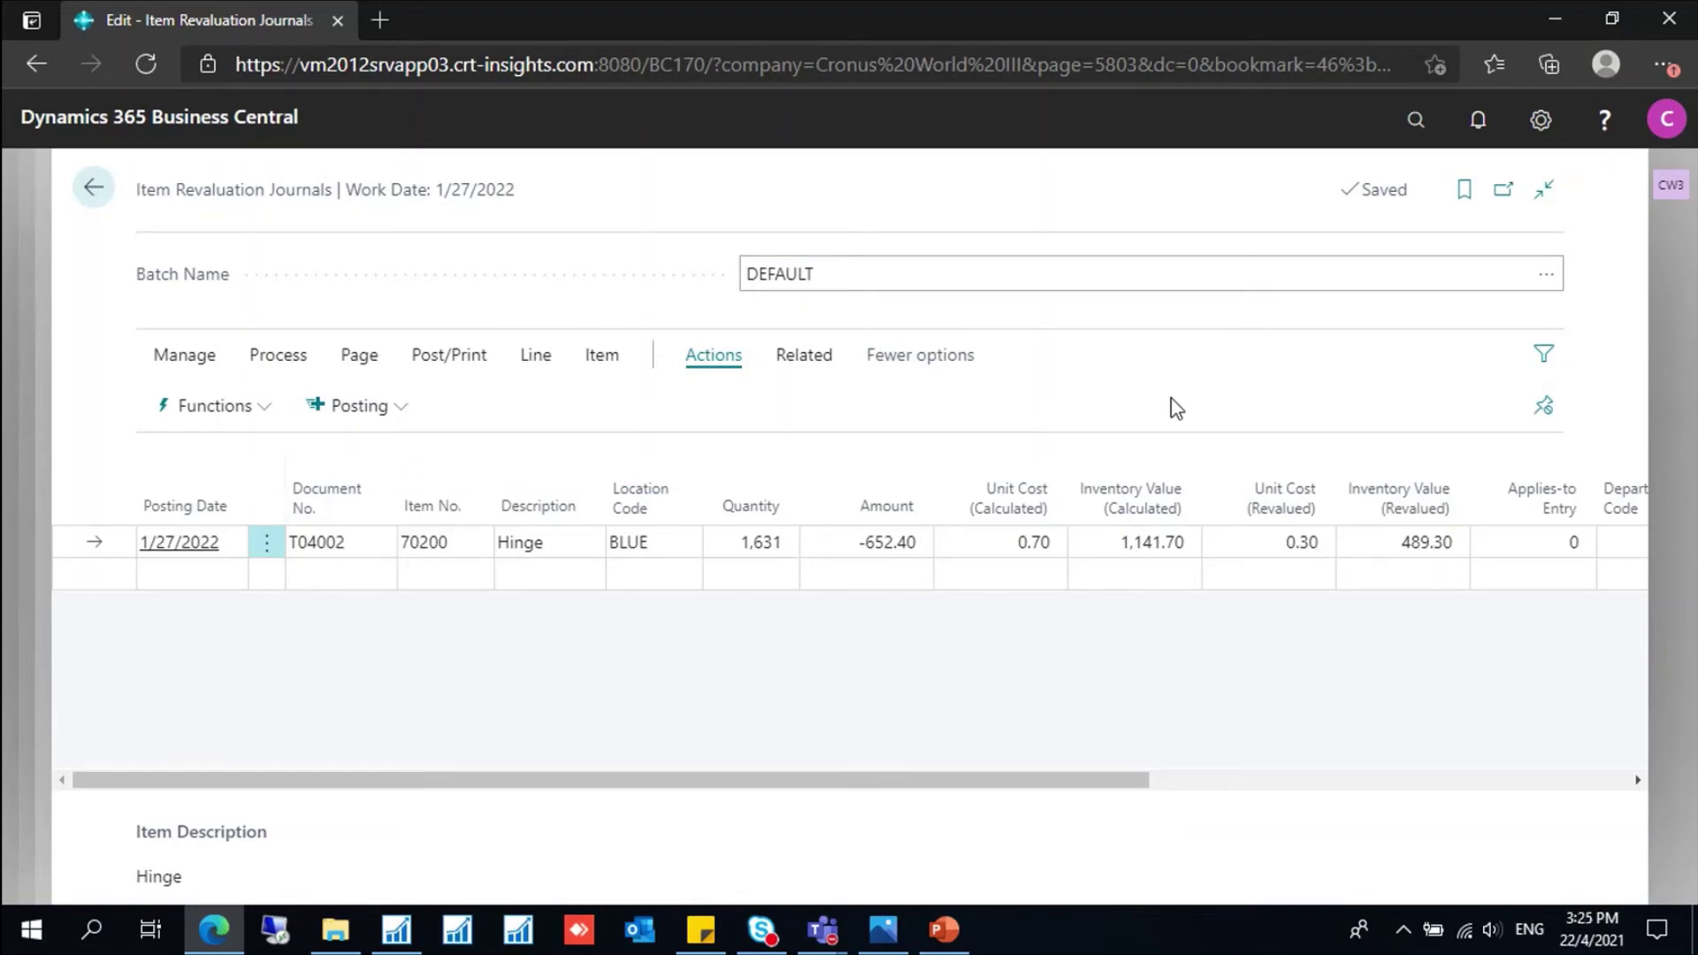
click(374, 424)
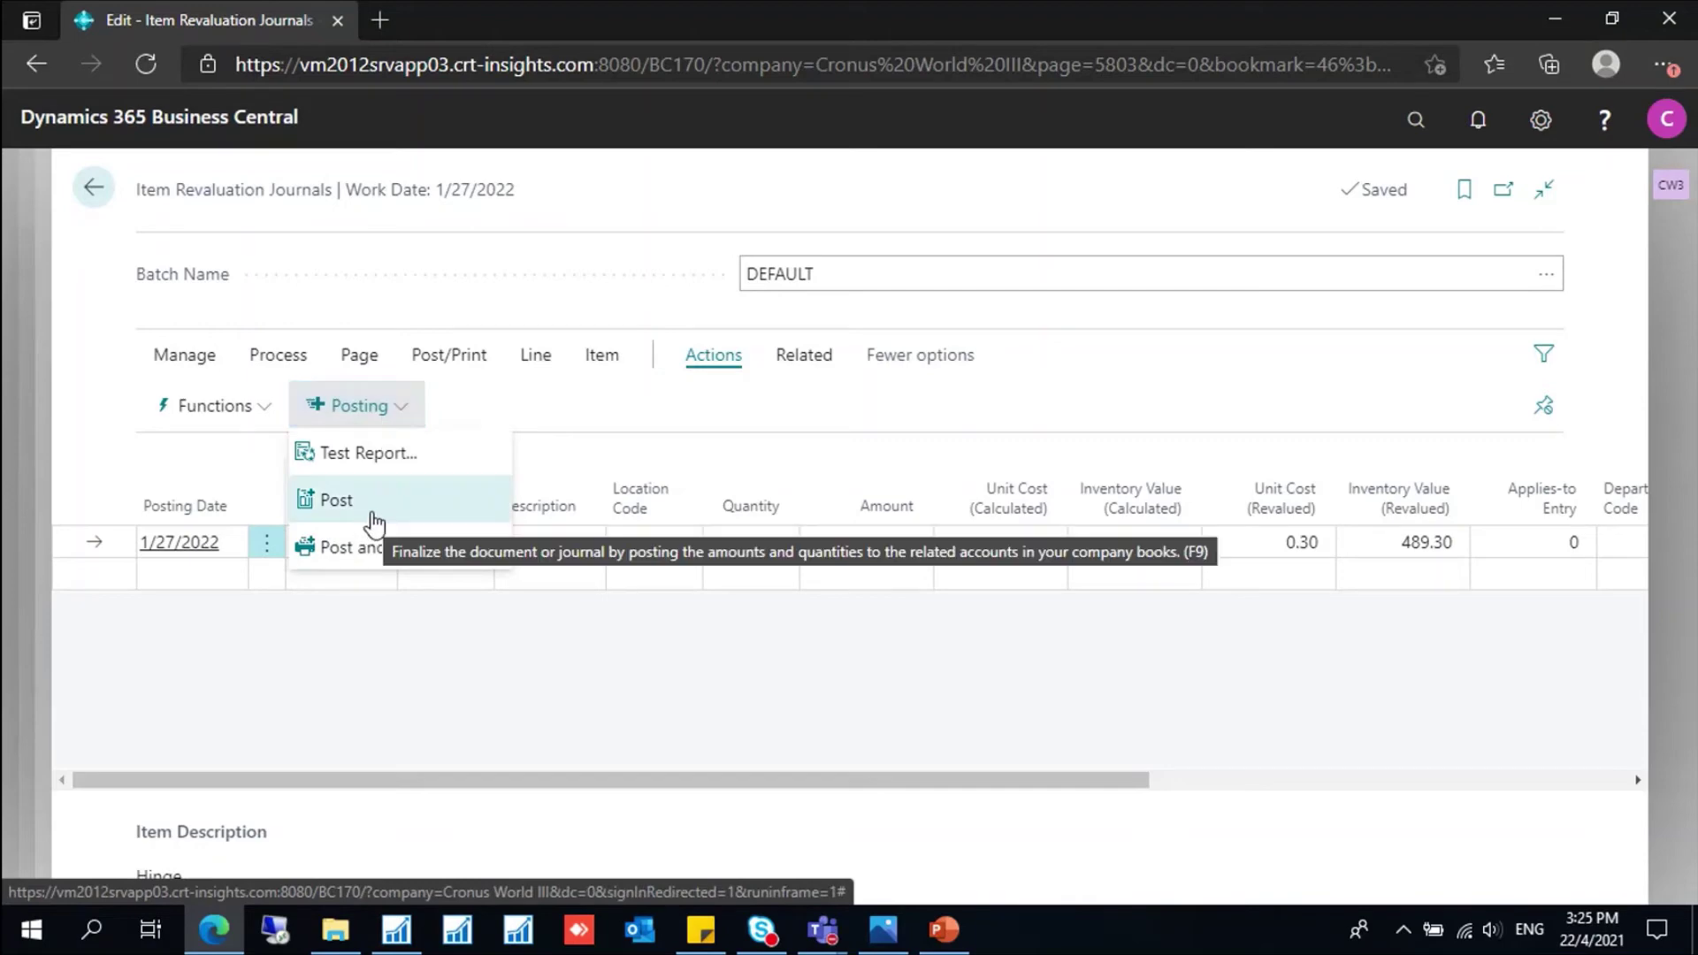
click(372, 517)
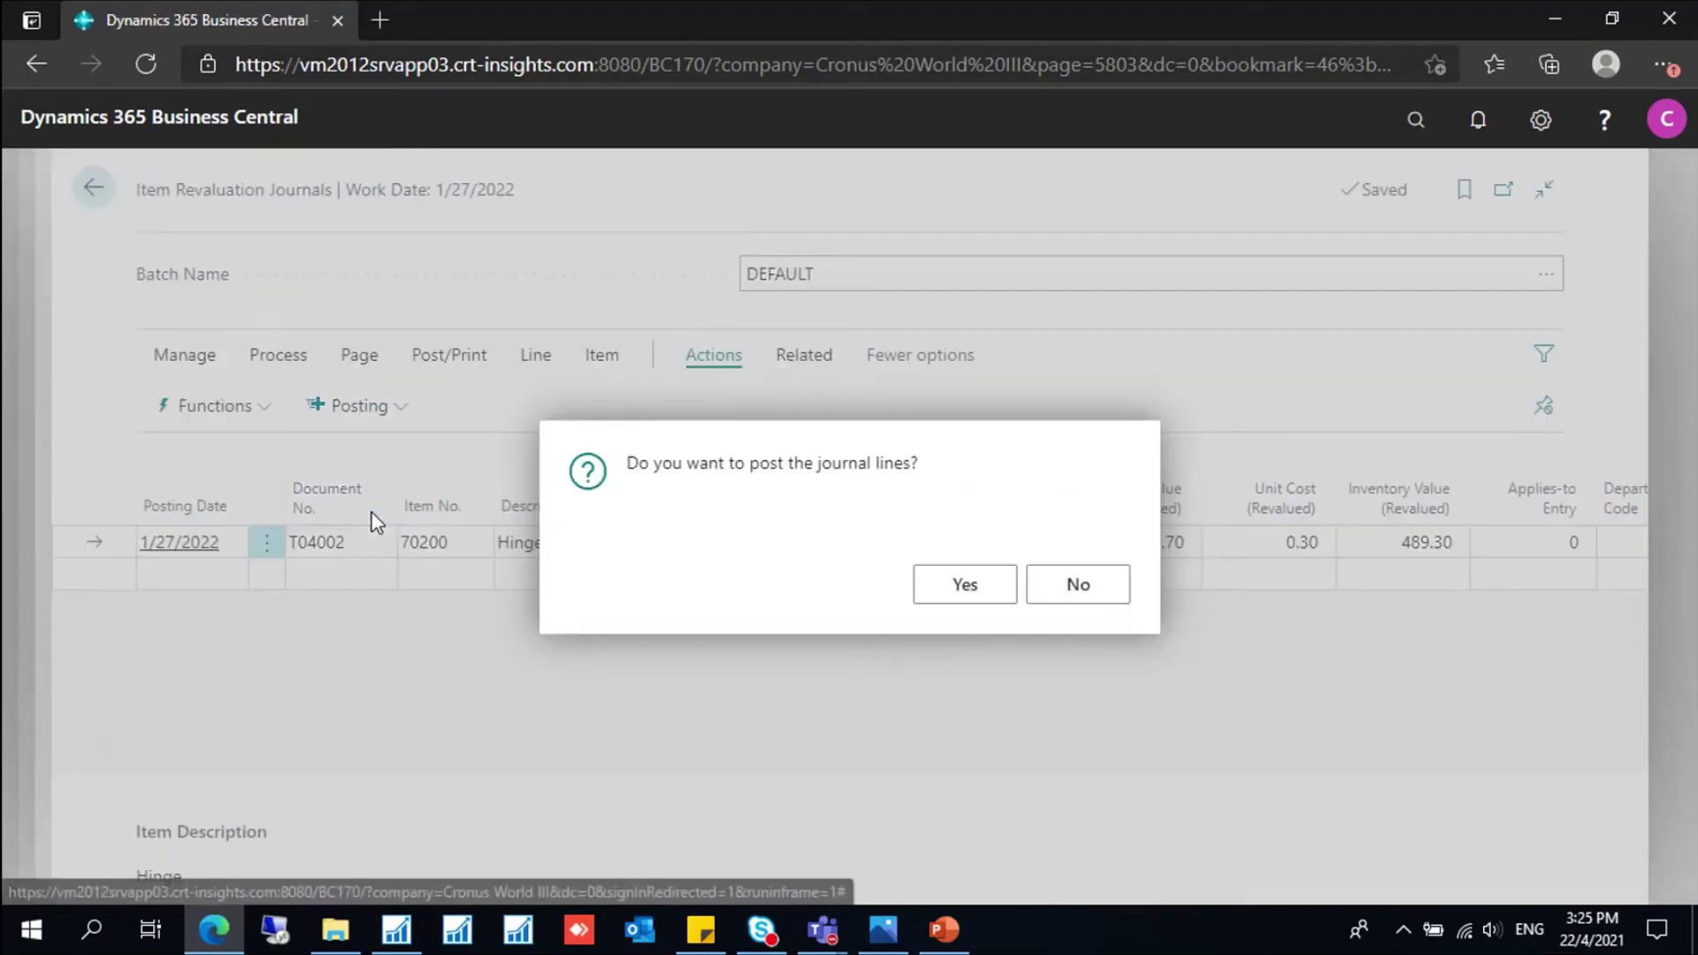
click(965, 586)
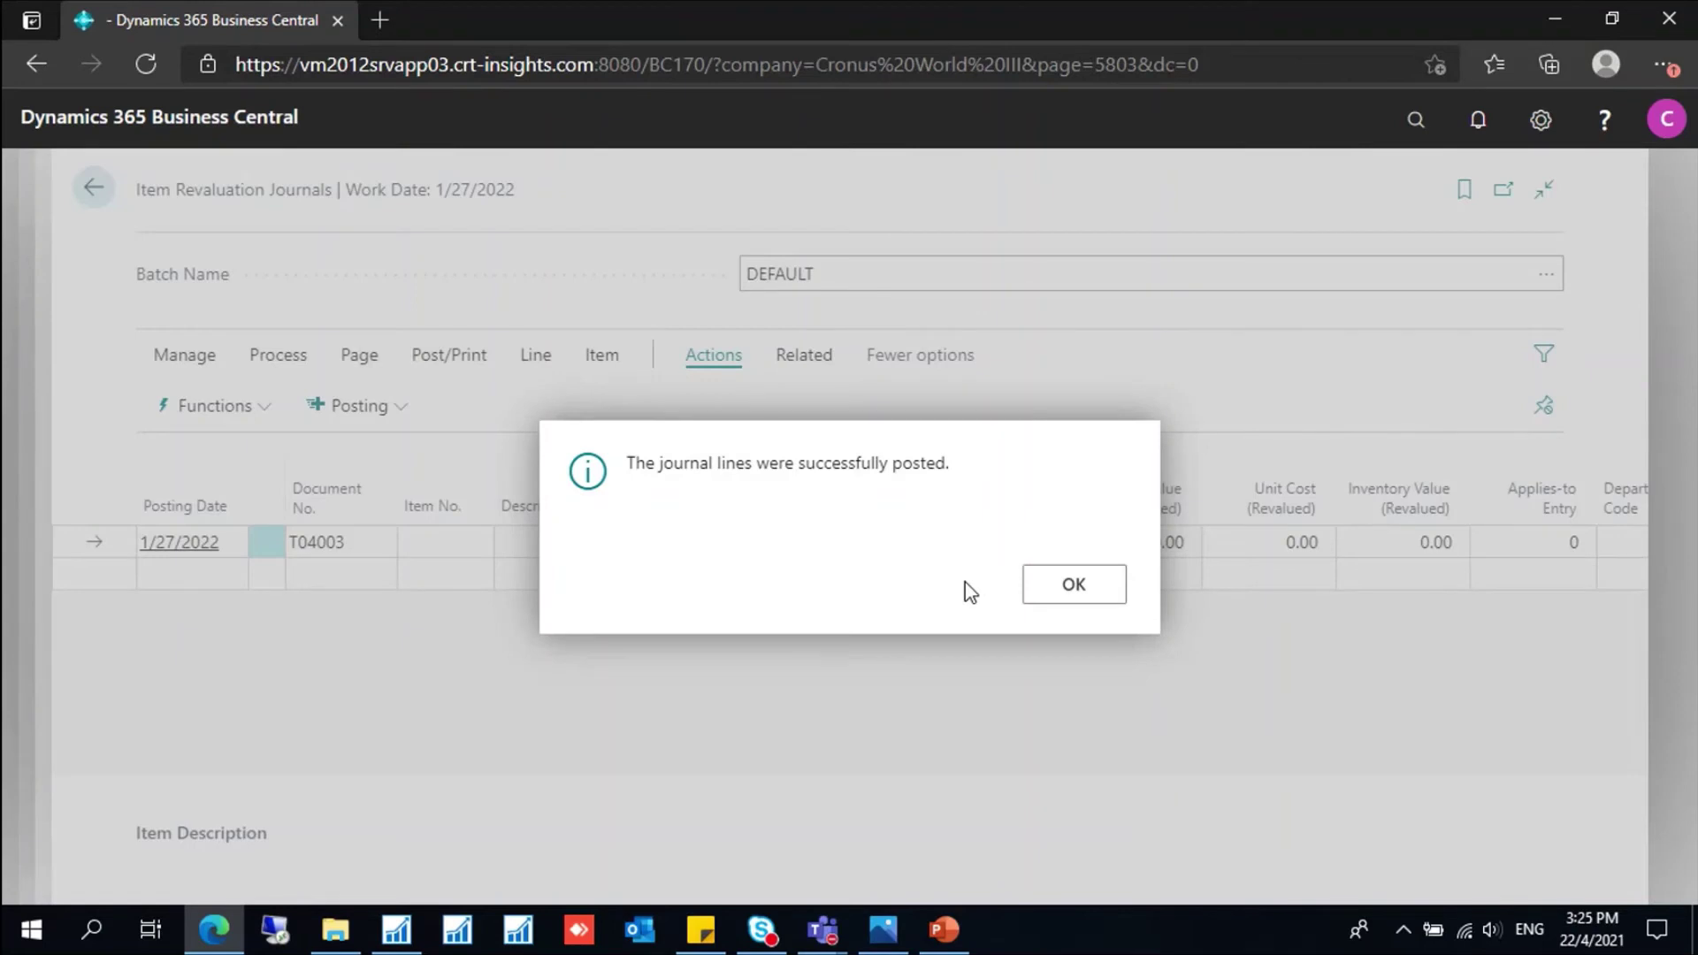
click(1102, 591)
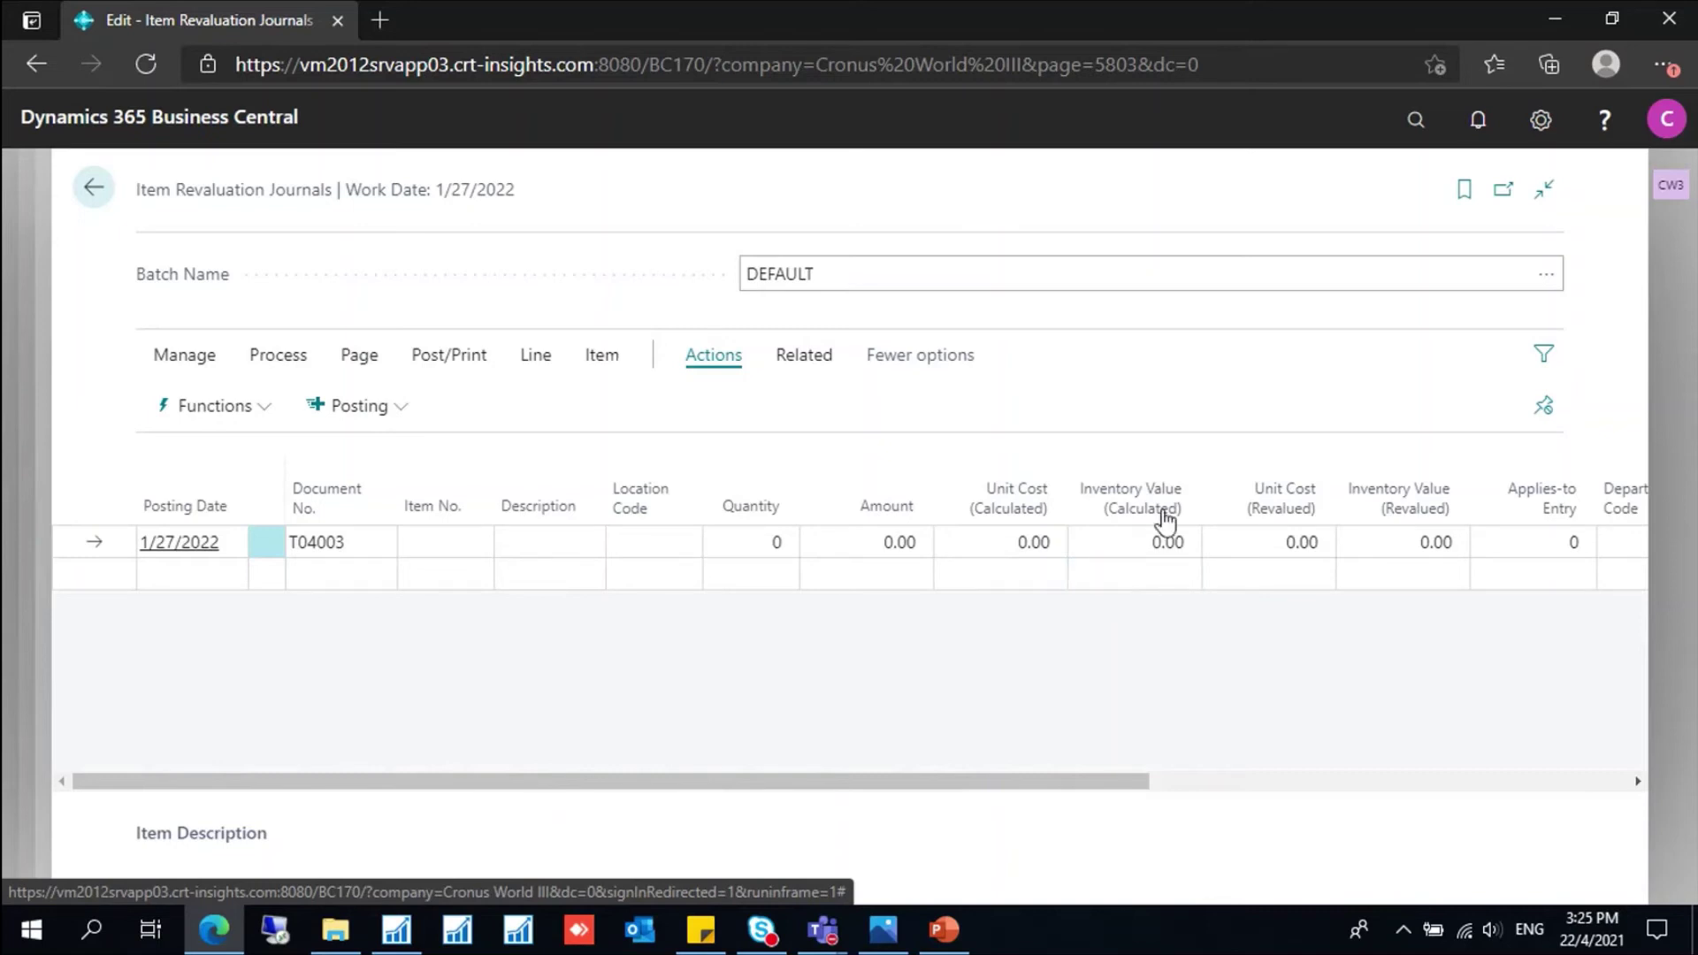
Step: Find the Adjust Cost - Item Entries task and run it with the item number filter 70200
click(1416, 126)
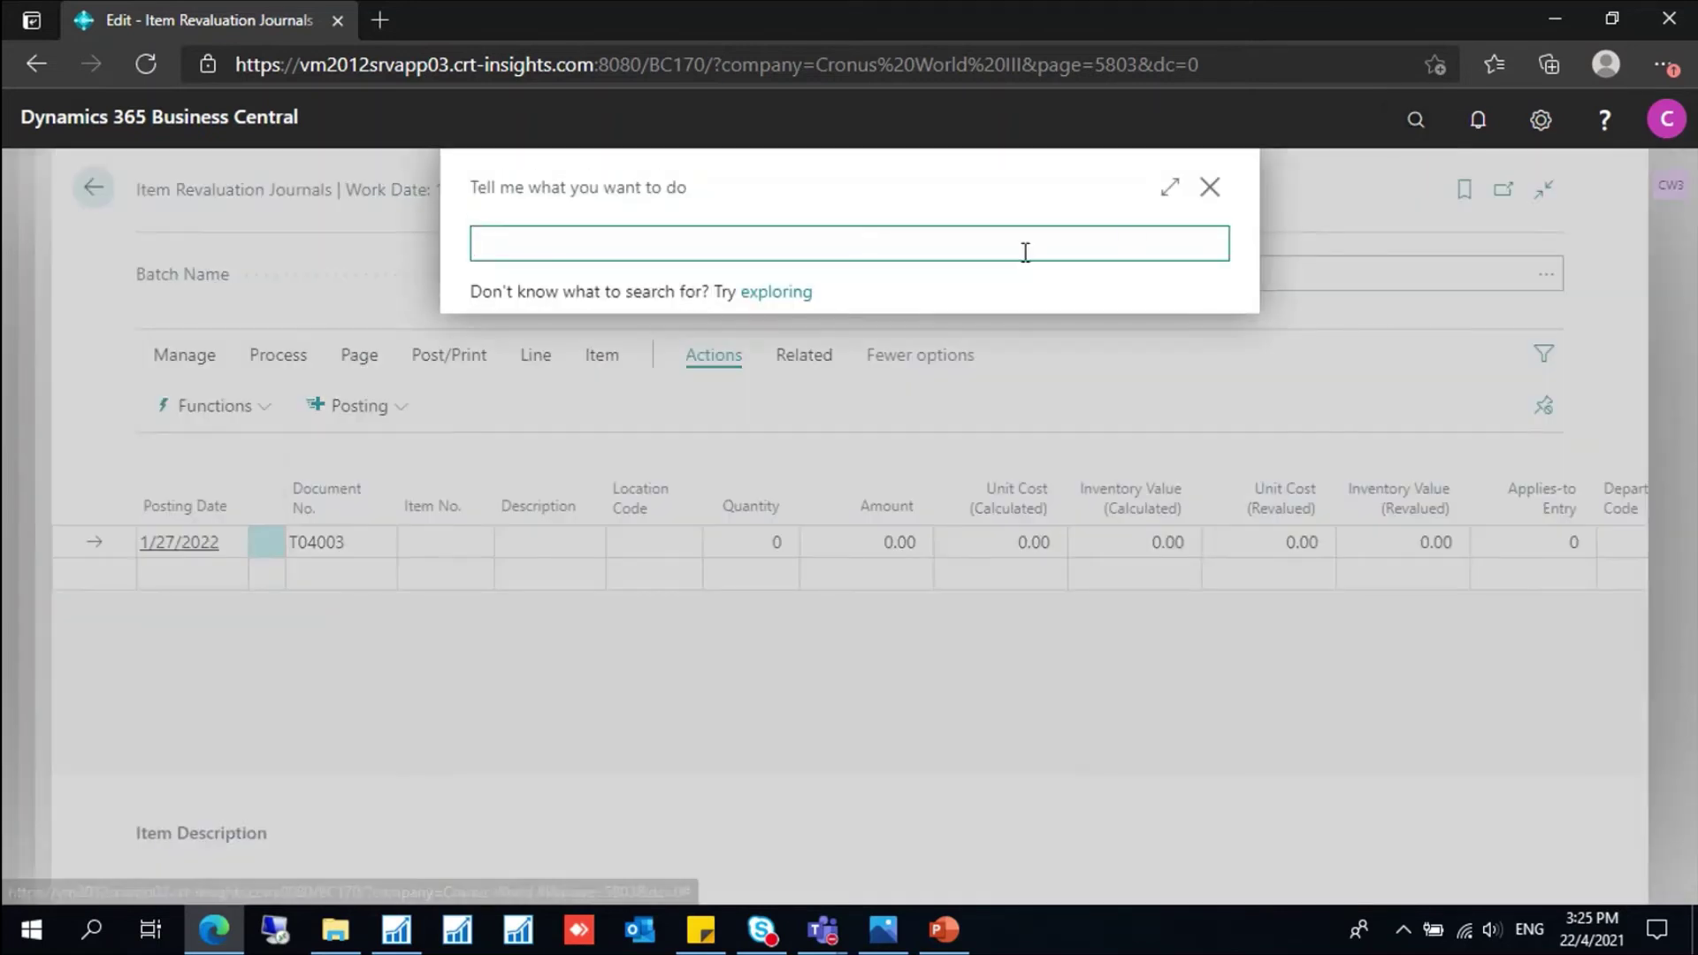
text(ad)
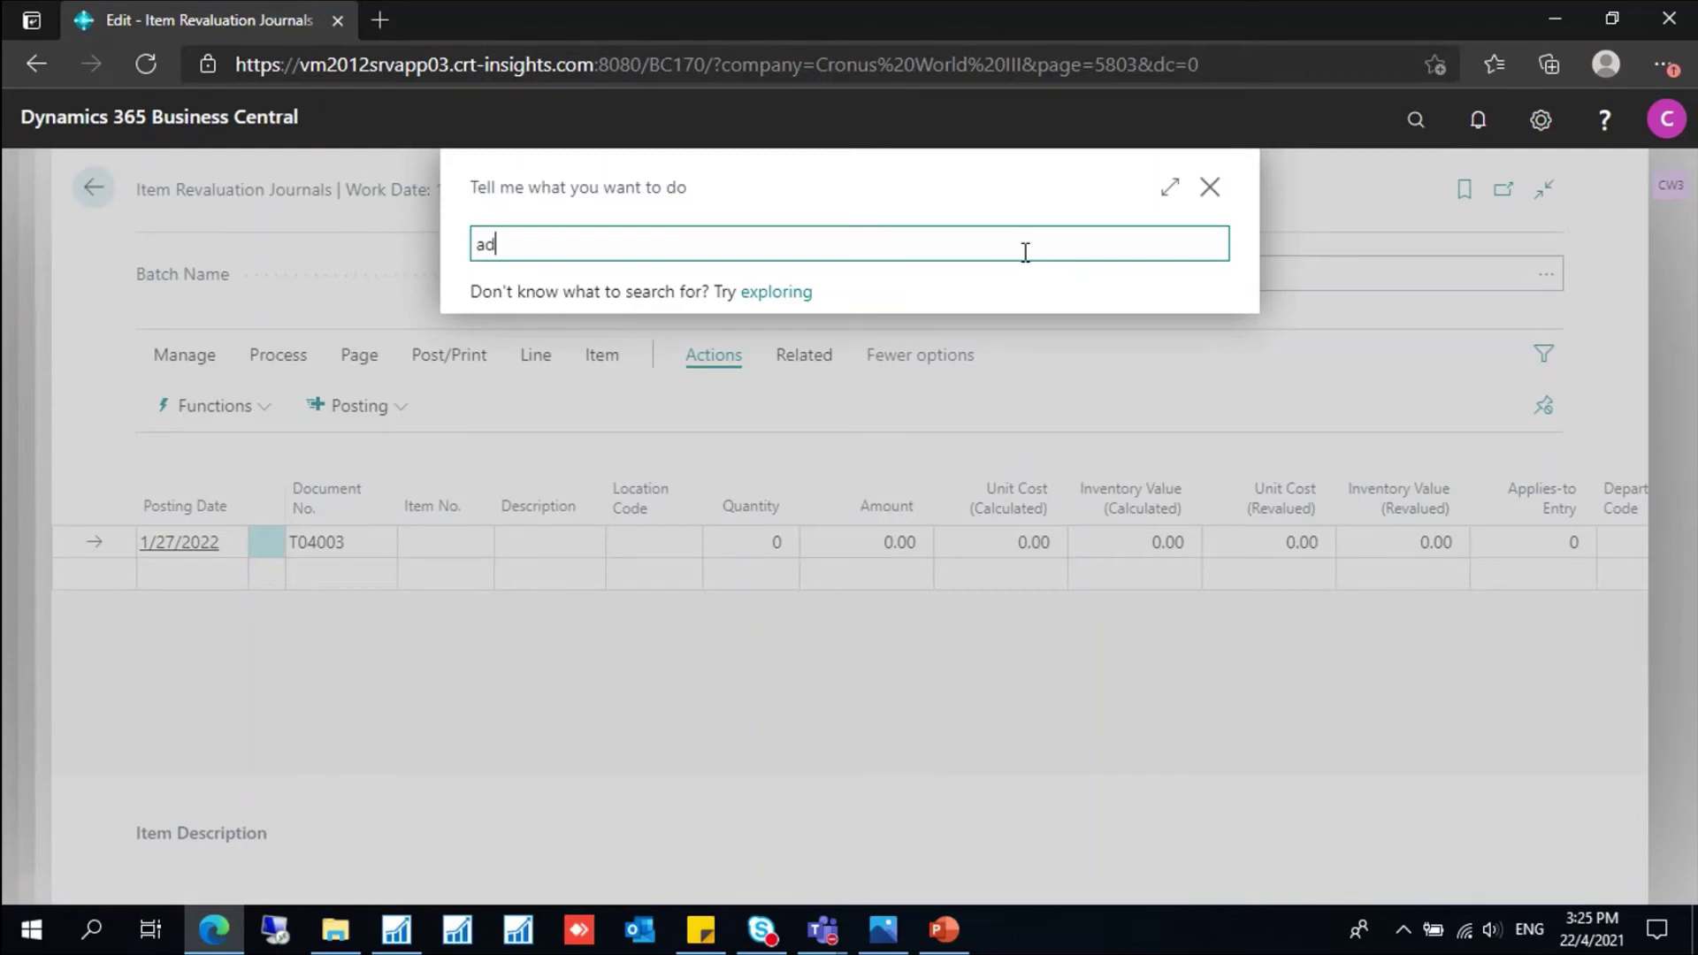
text(ju co )
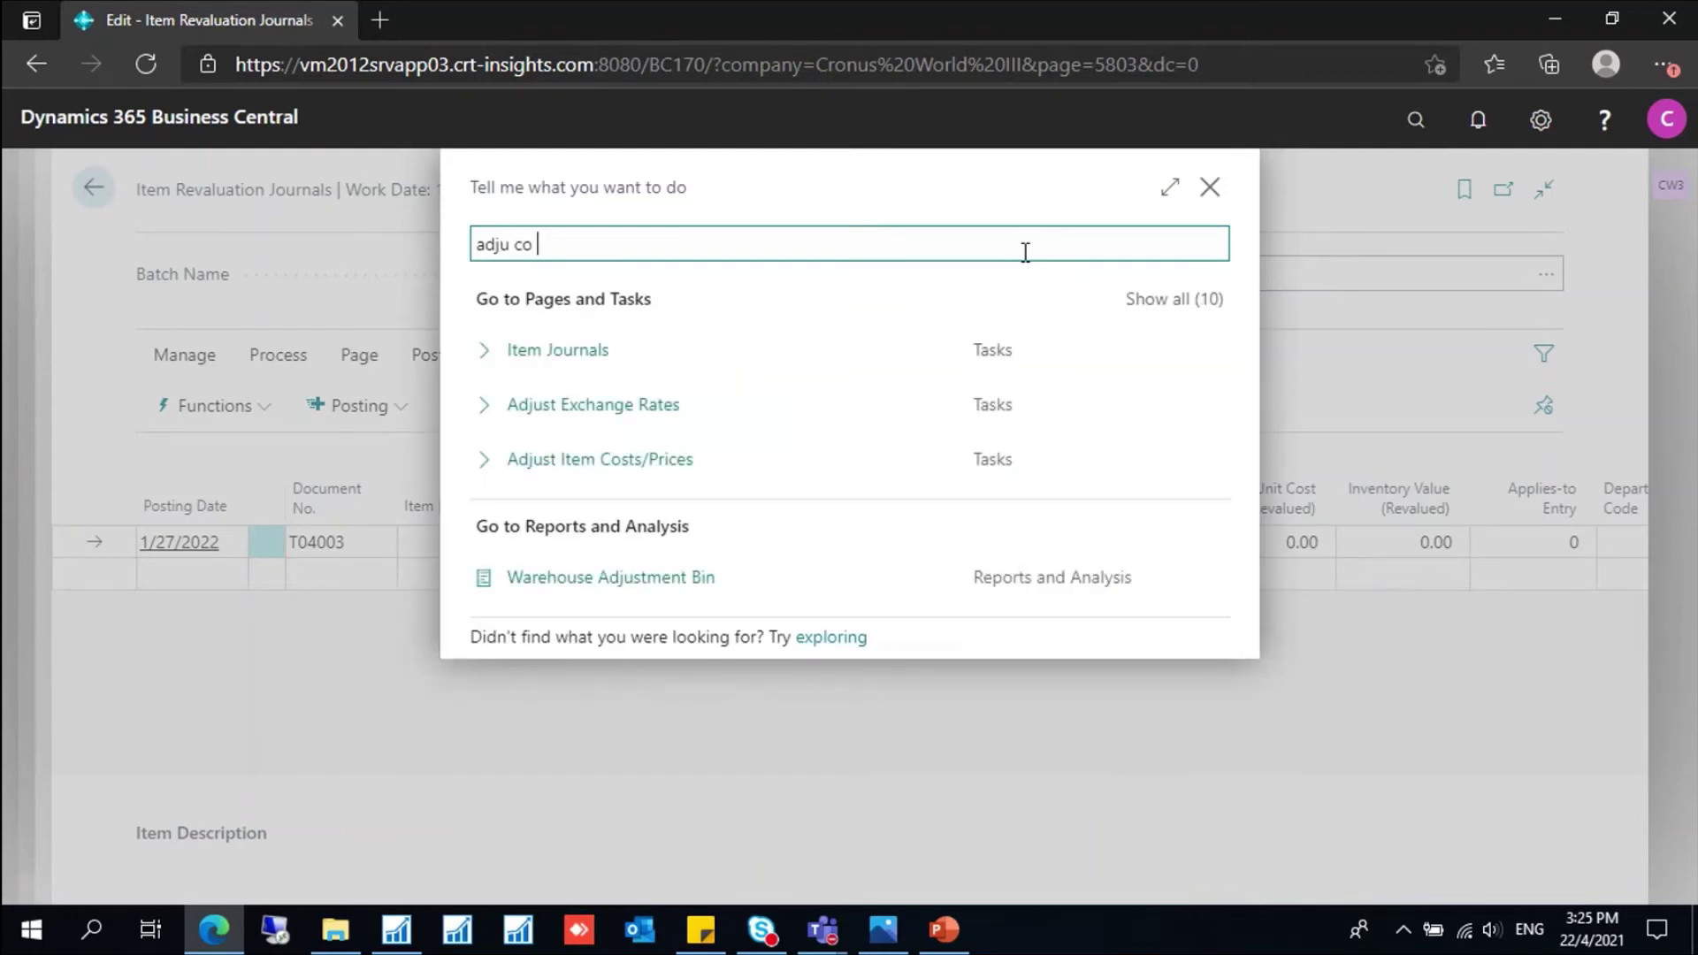
text(item ent)
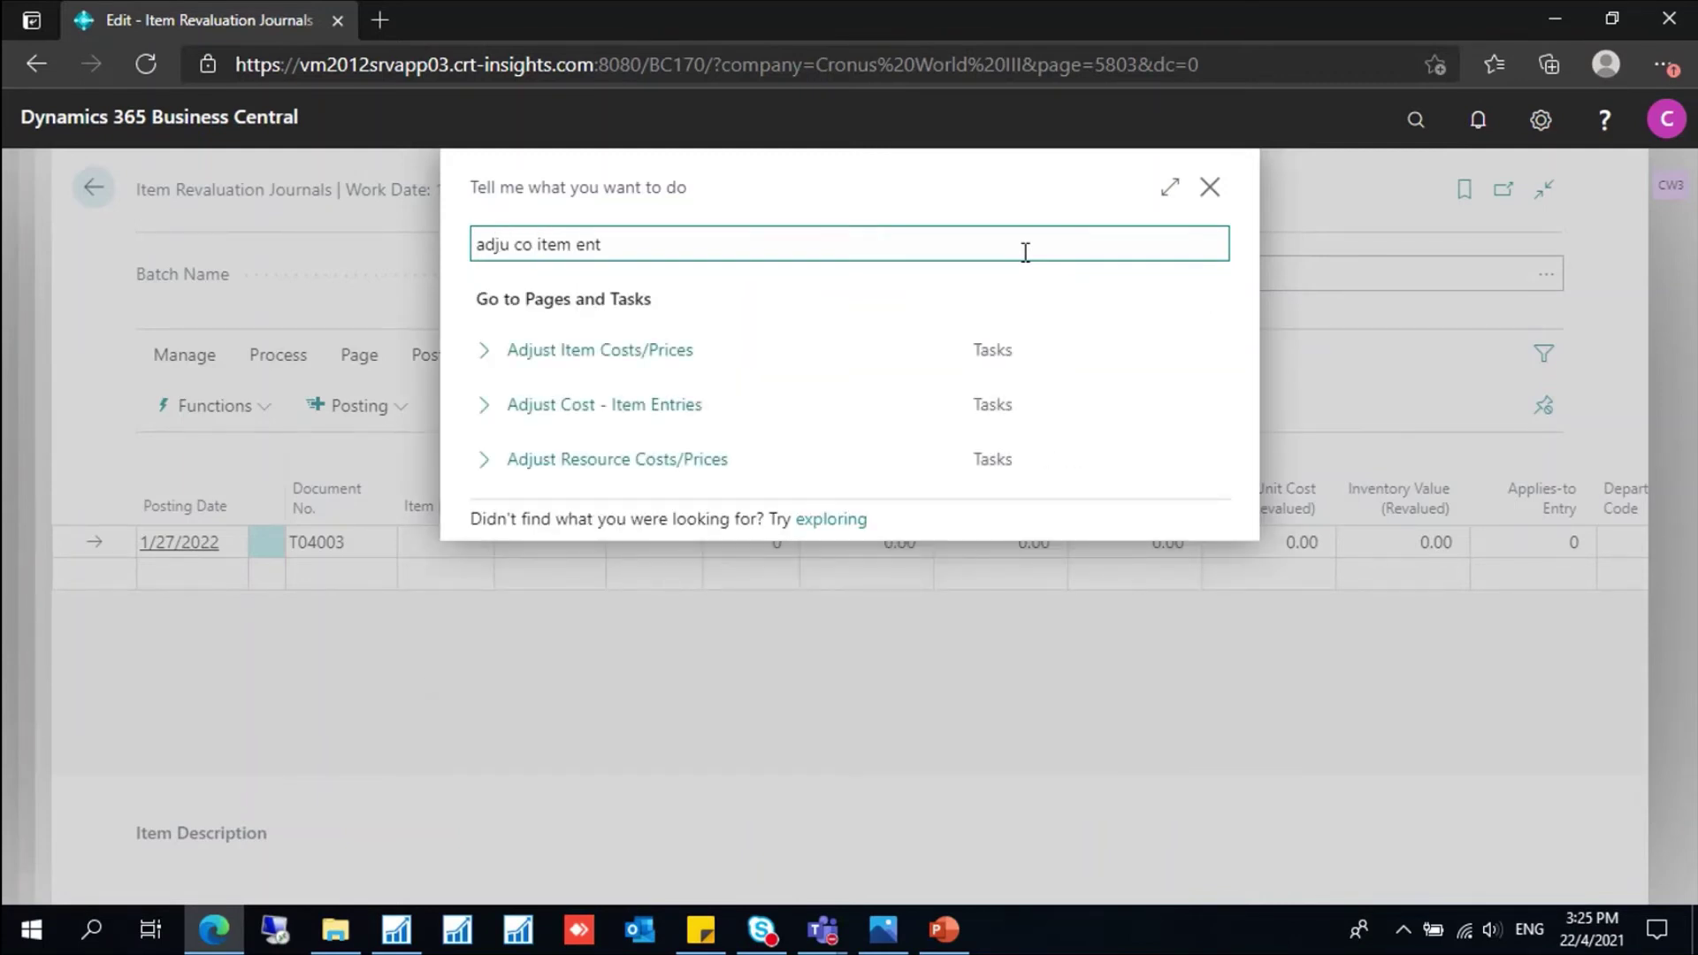
click(705, 358)
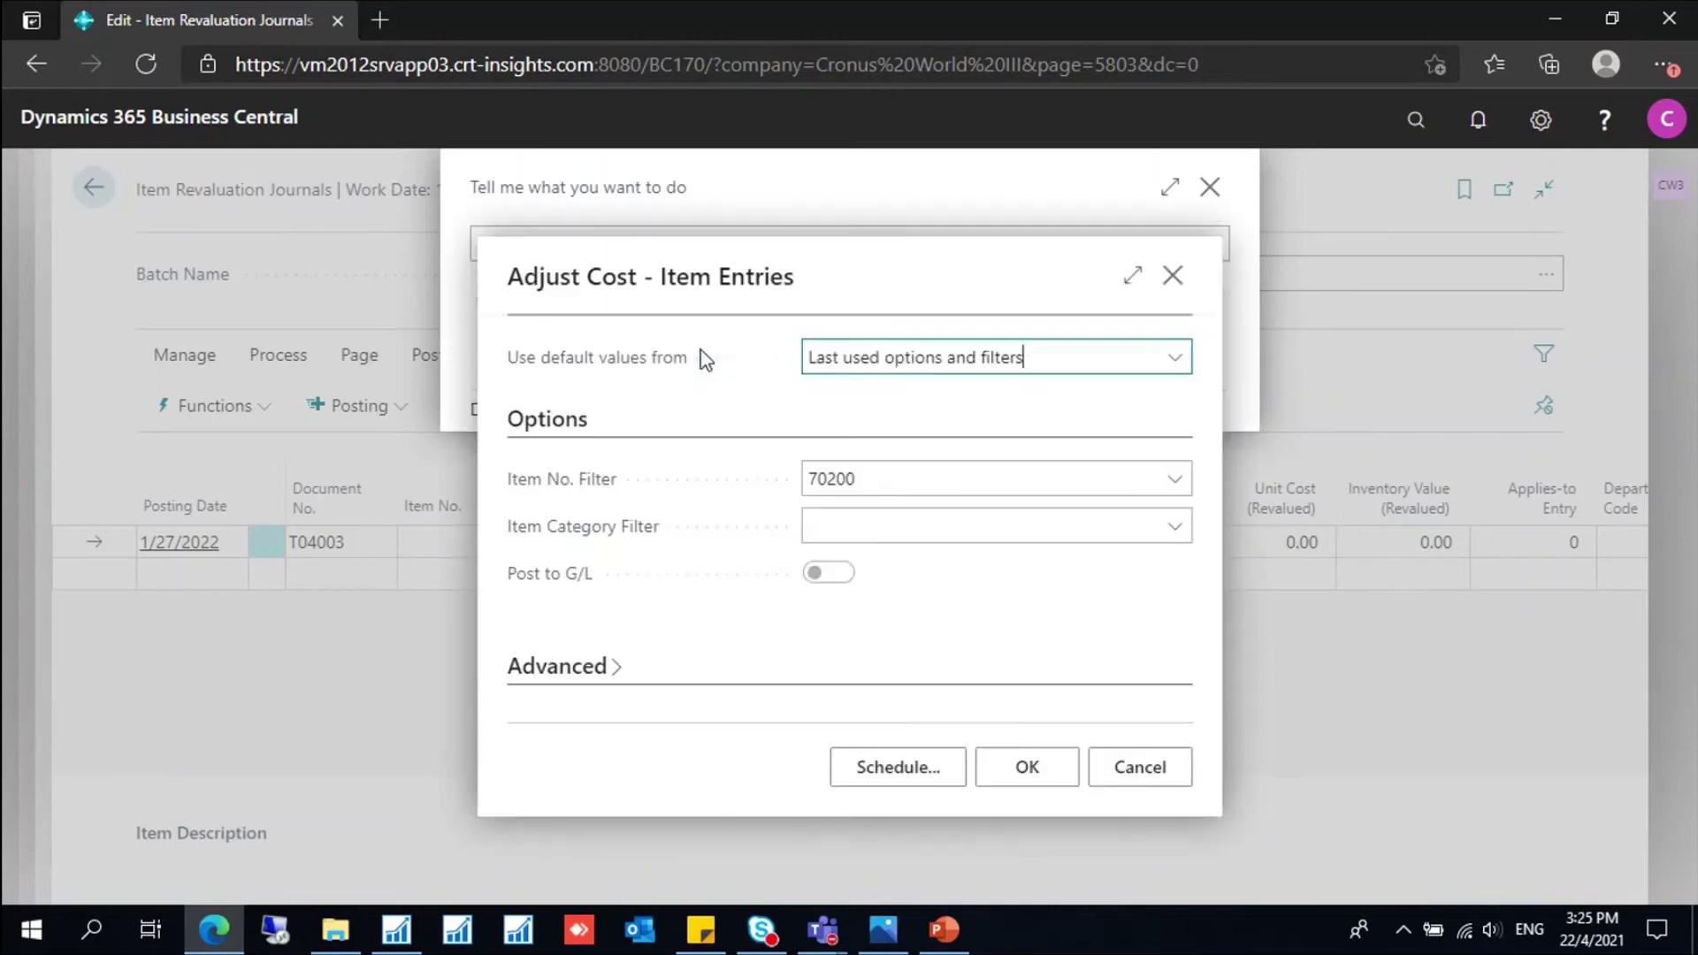
click(948, 475)
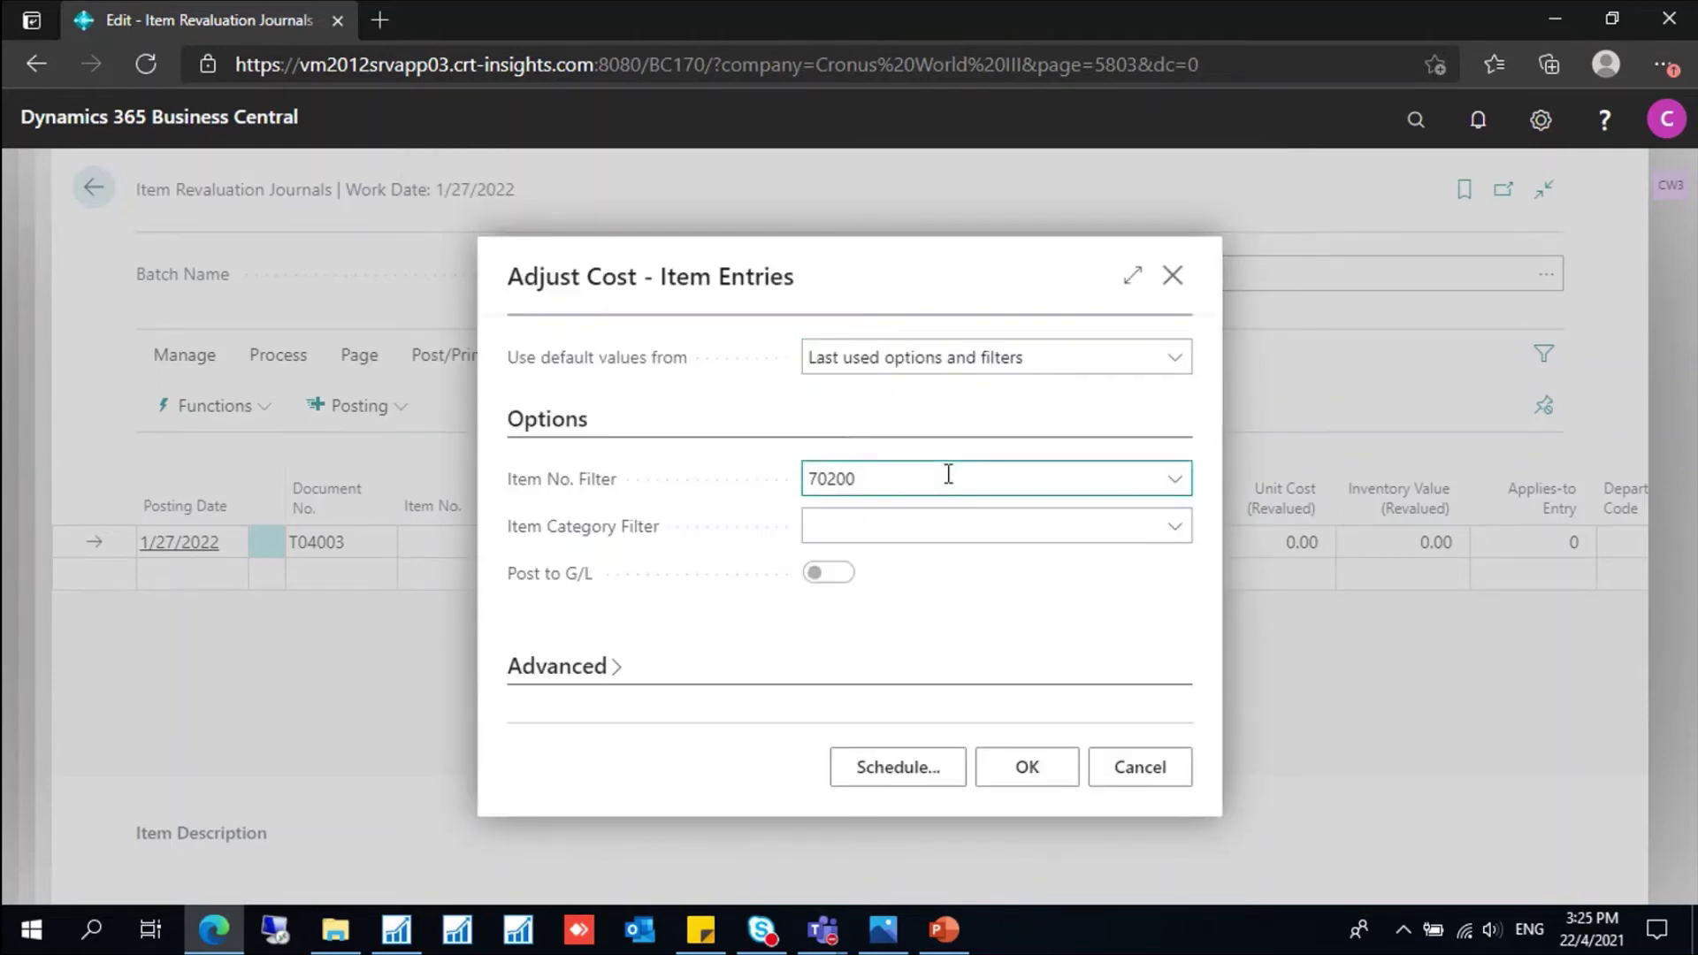
key(ctrl+a)
click(1120, 476)
click(1023, 771)
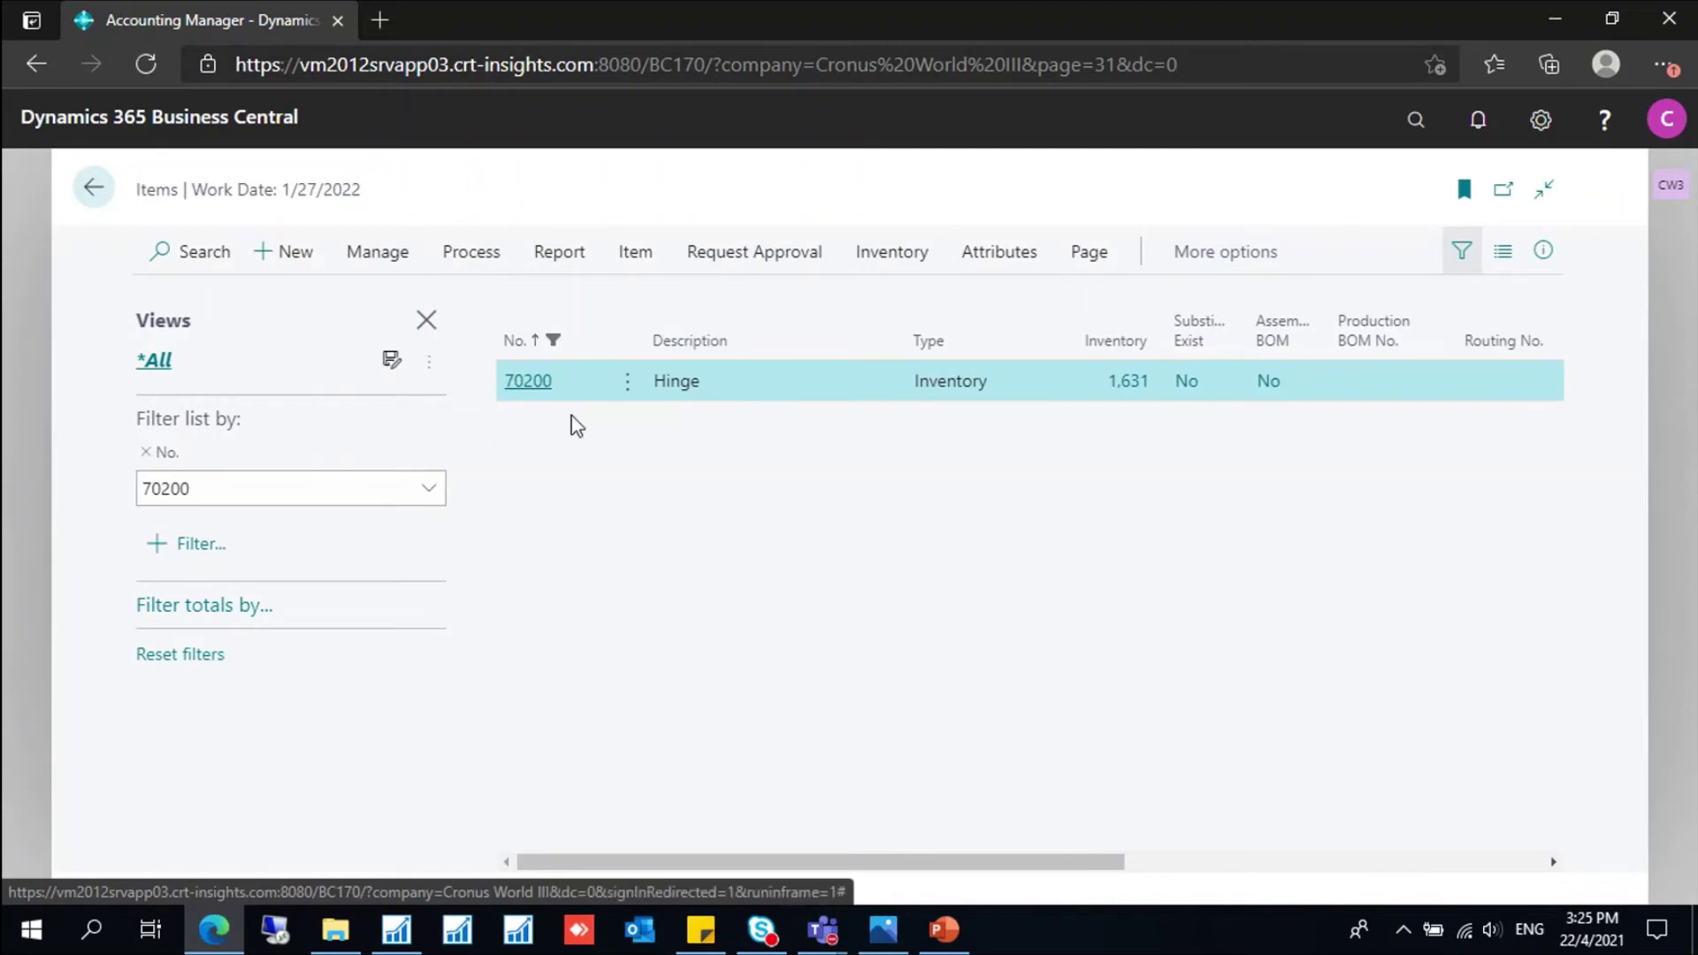
Step: Open the item card of 70200 Hinge and check its unit cost under Costs & Posting and its inventory quantity
click(528, 381)
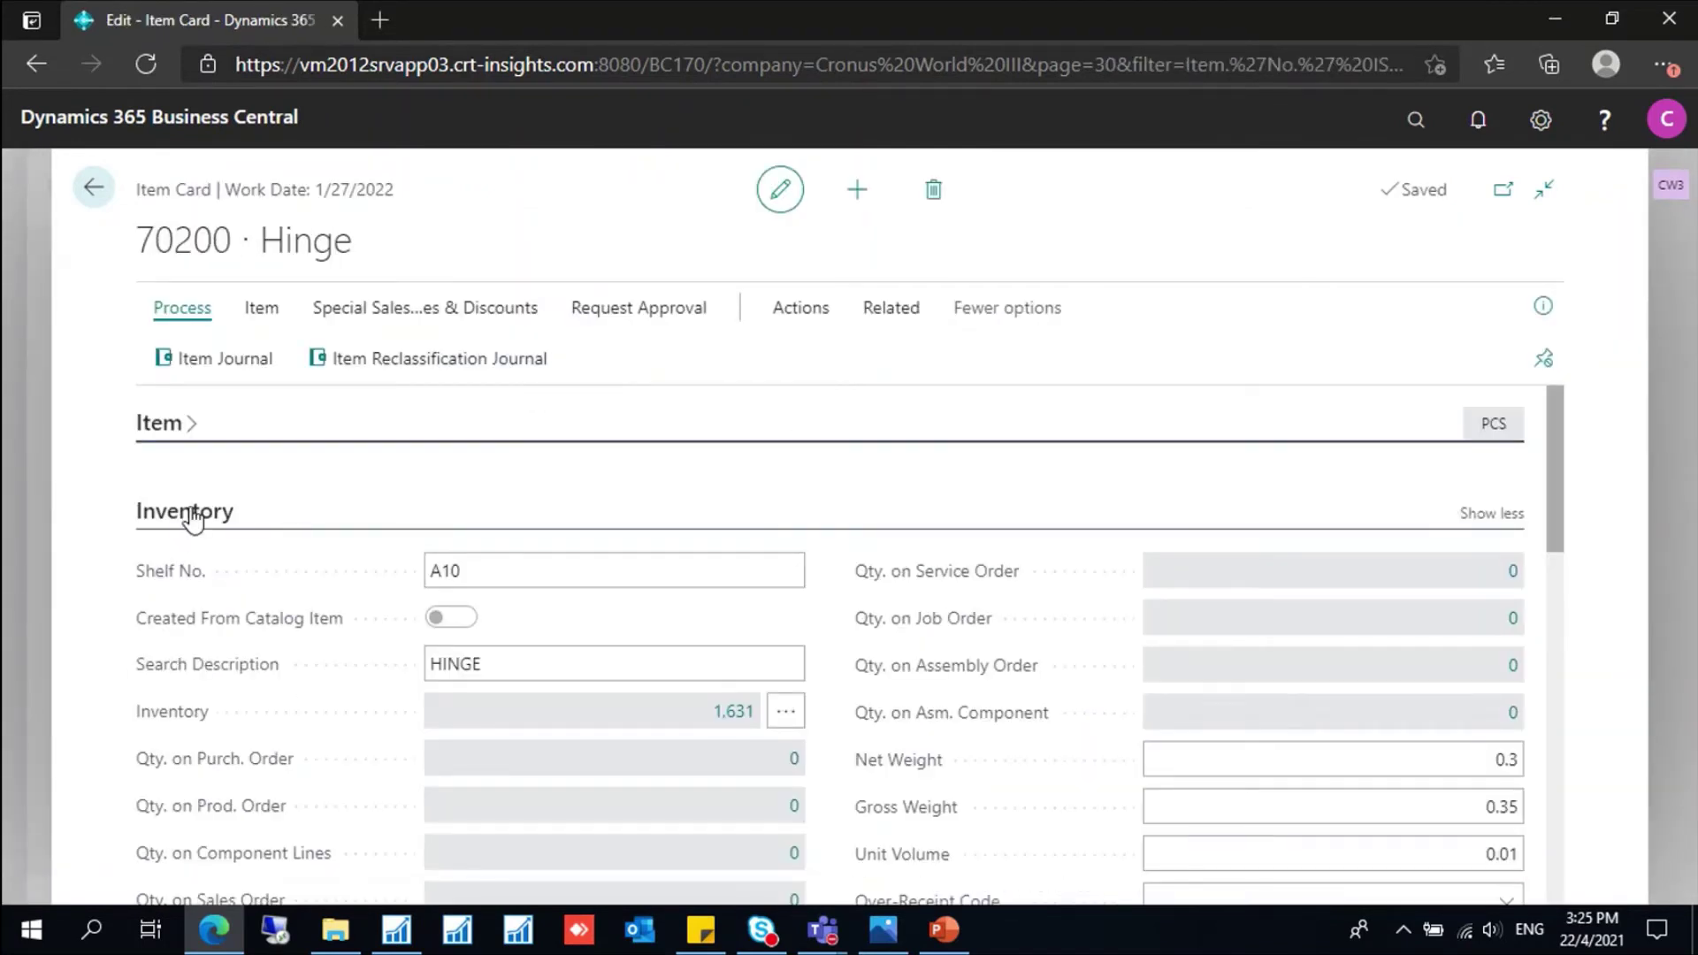
click(192, 520)
scroll(225, 778, down, 1)
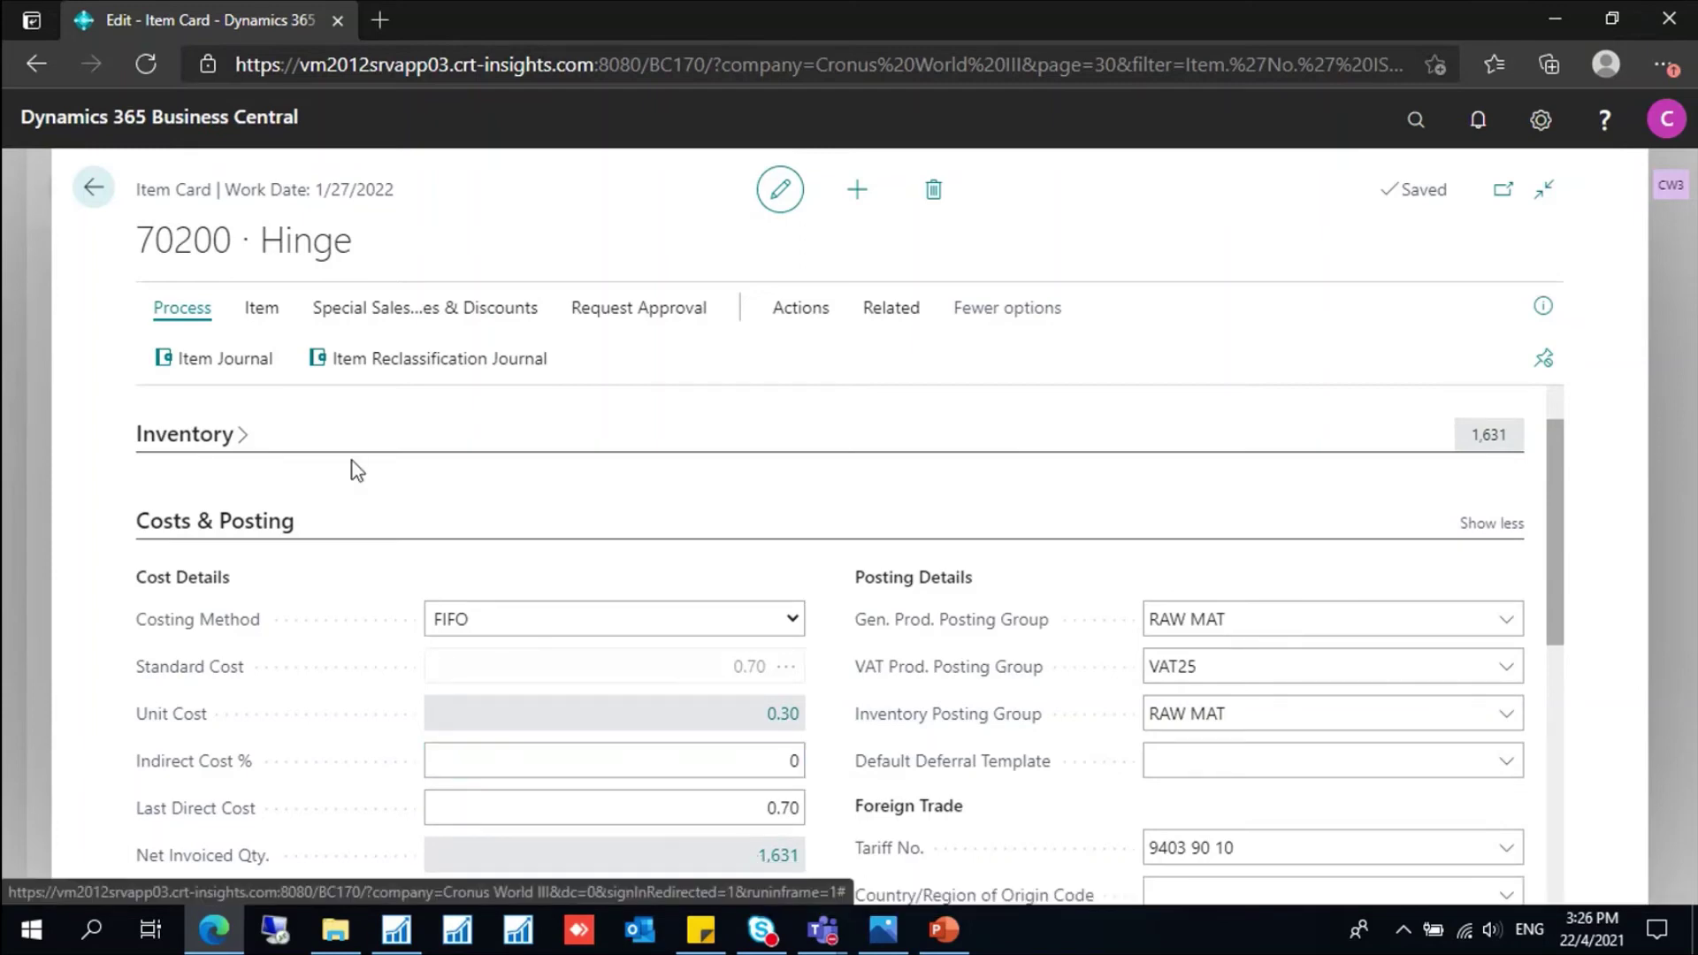
click(199, 446)
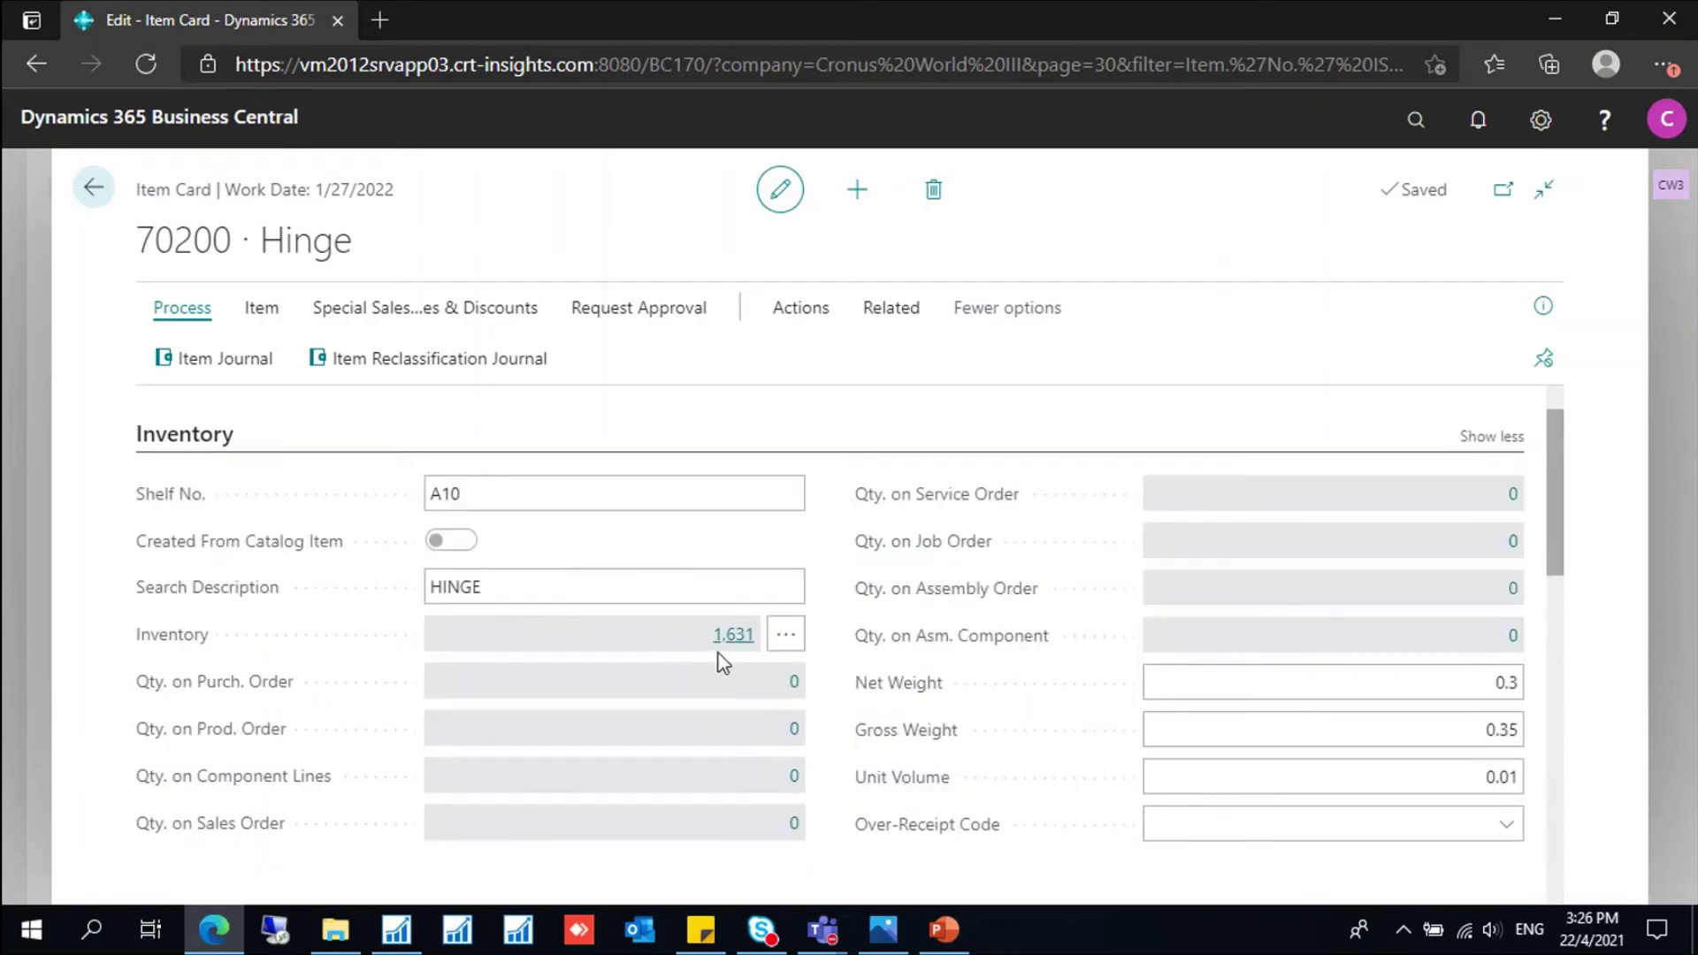
click(879, 649)
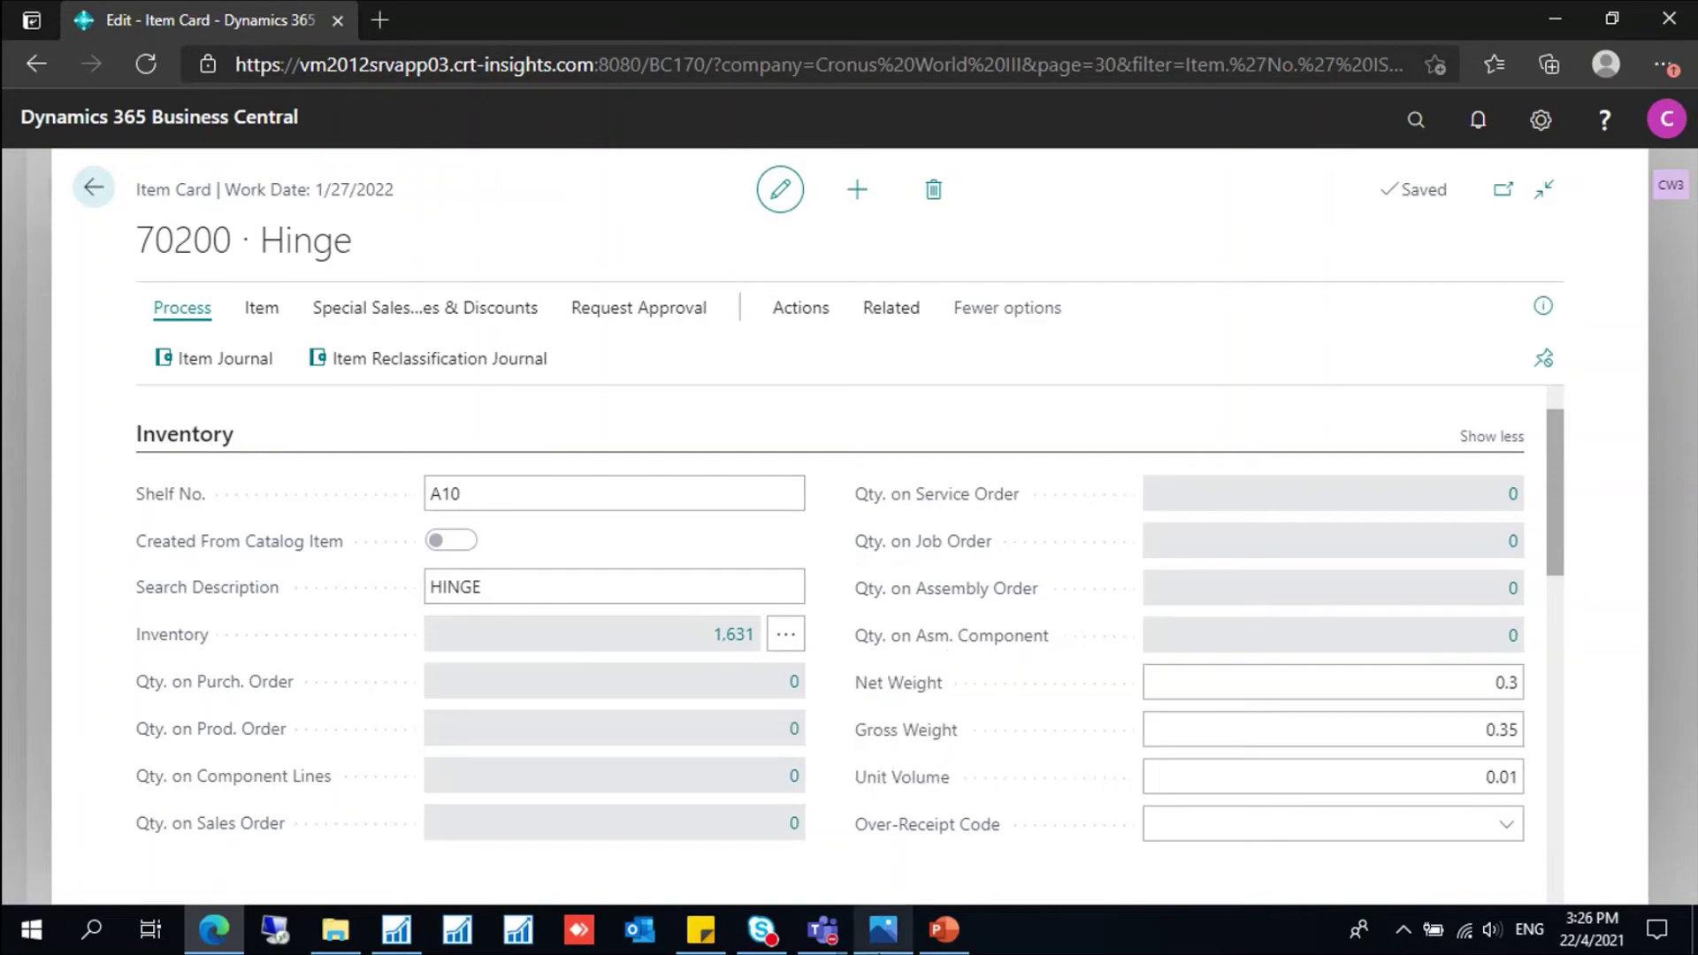
Step: Switch to the Microsoft Teams webinar window to check the meeting chat, and minimize it again
mouse_move(829, 943)
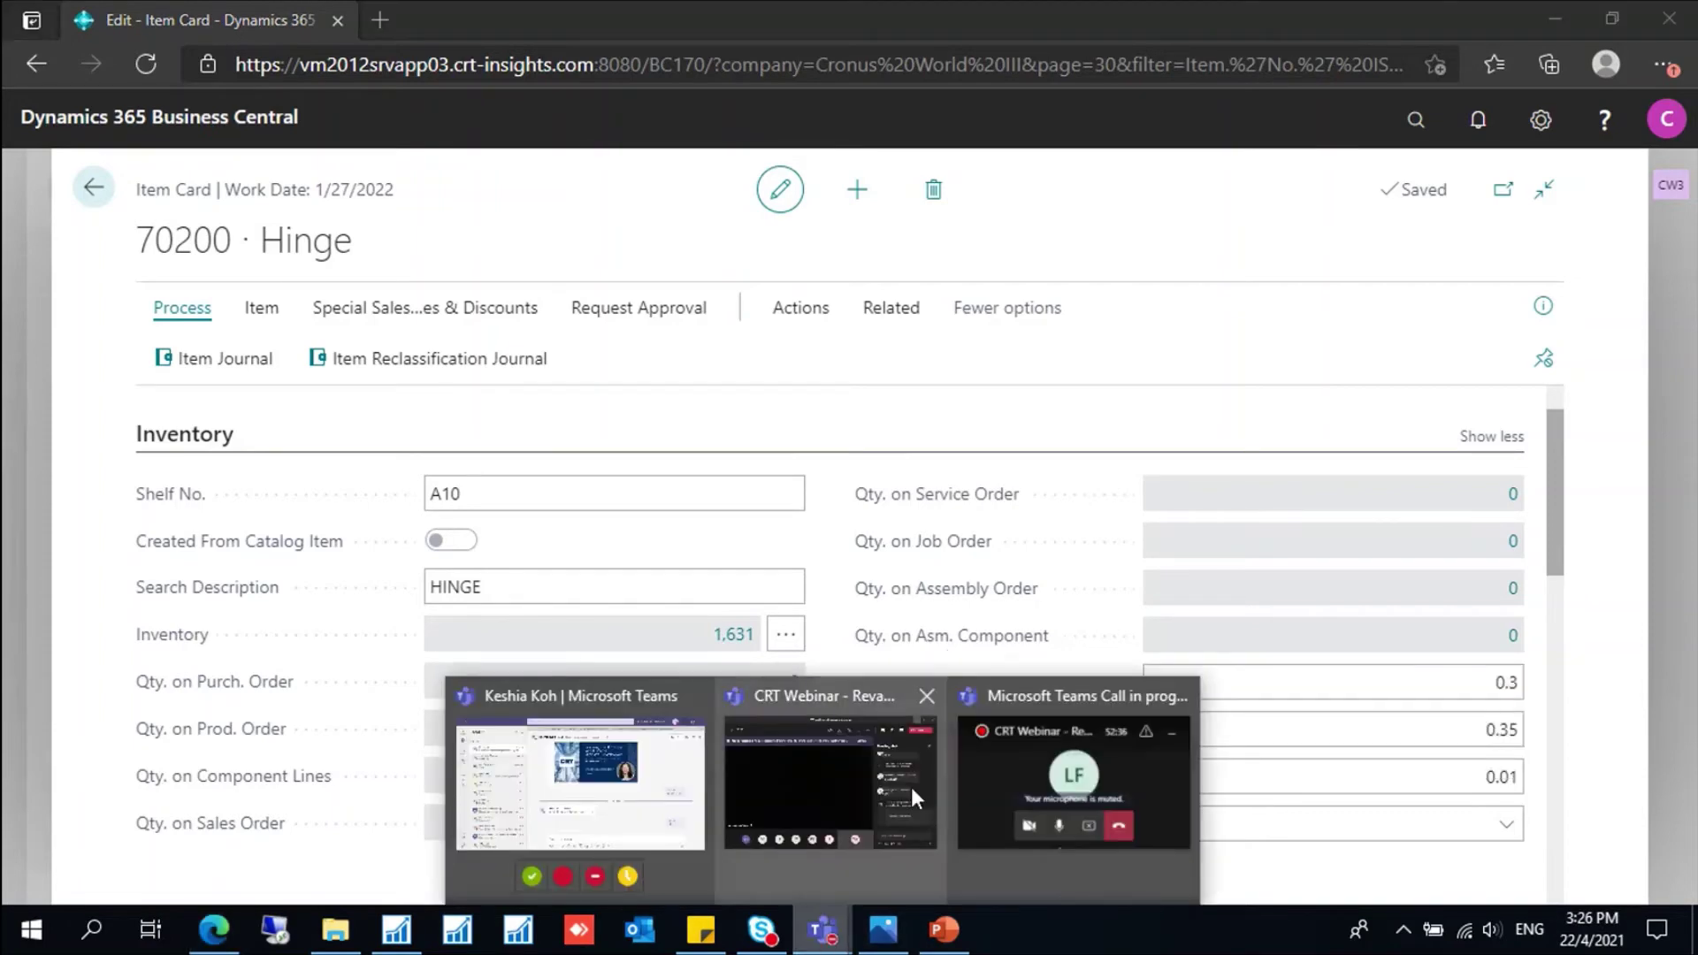
click(877, 778)
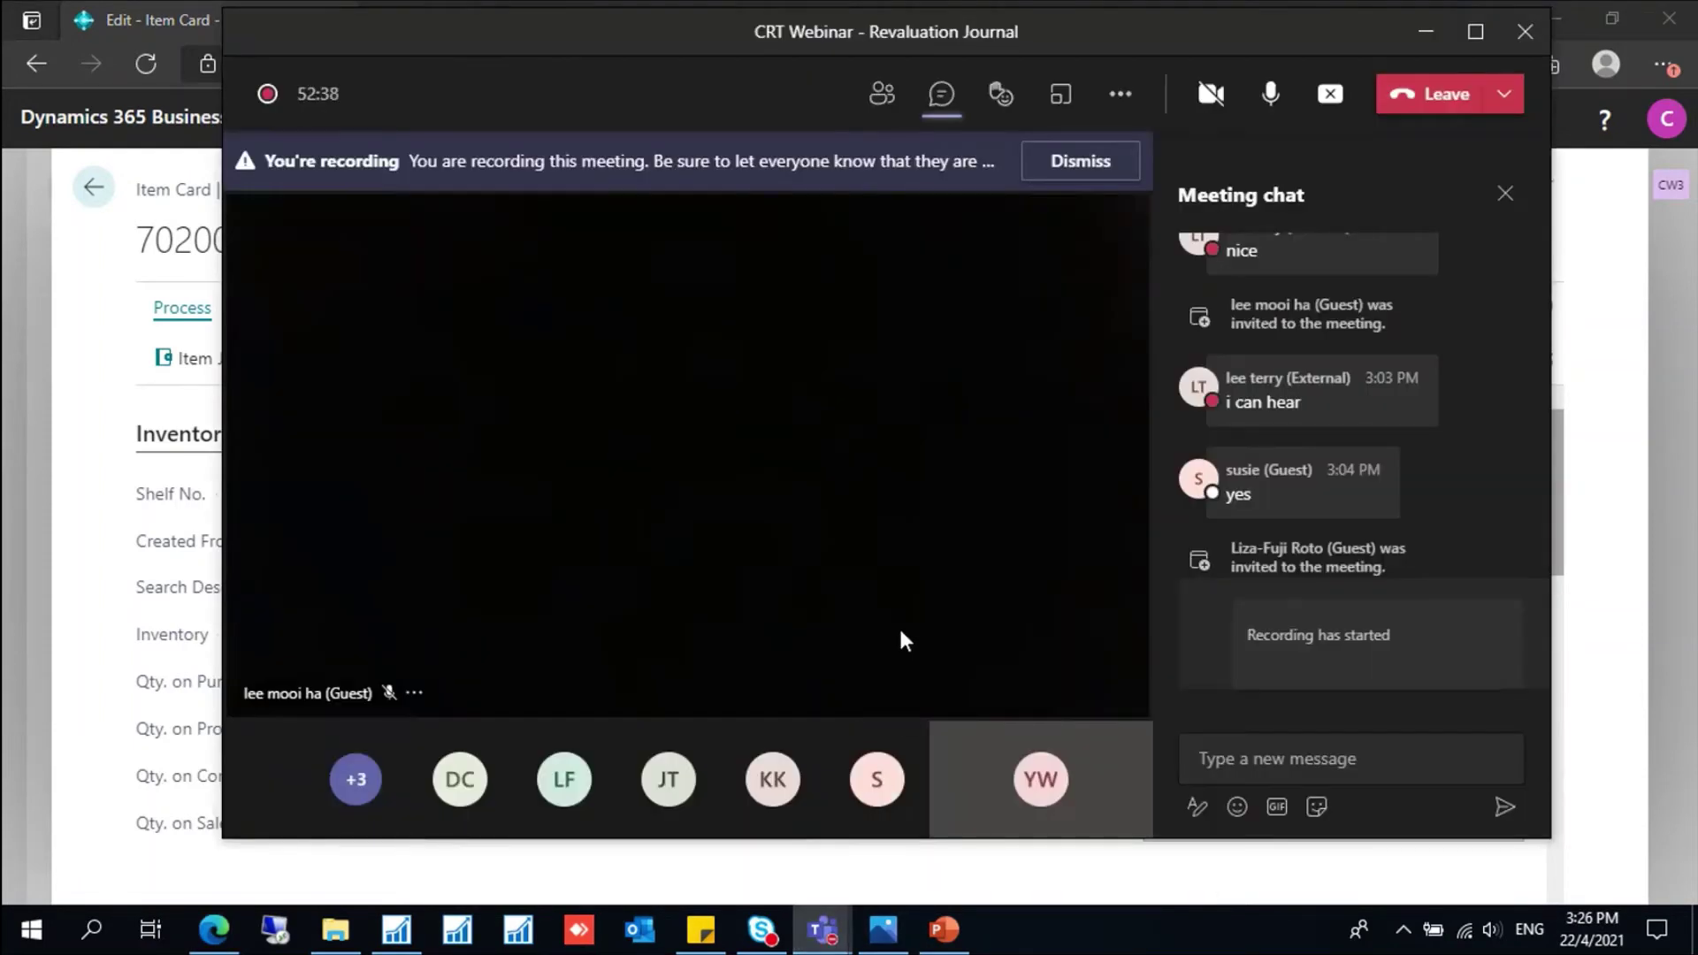
click(1427, 34)
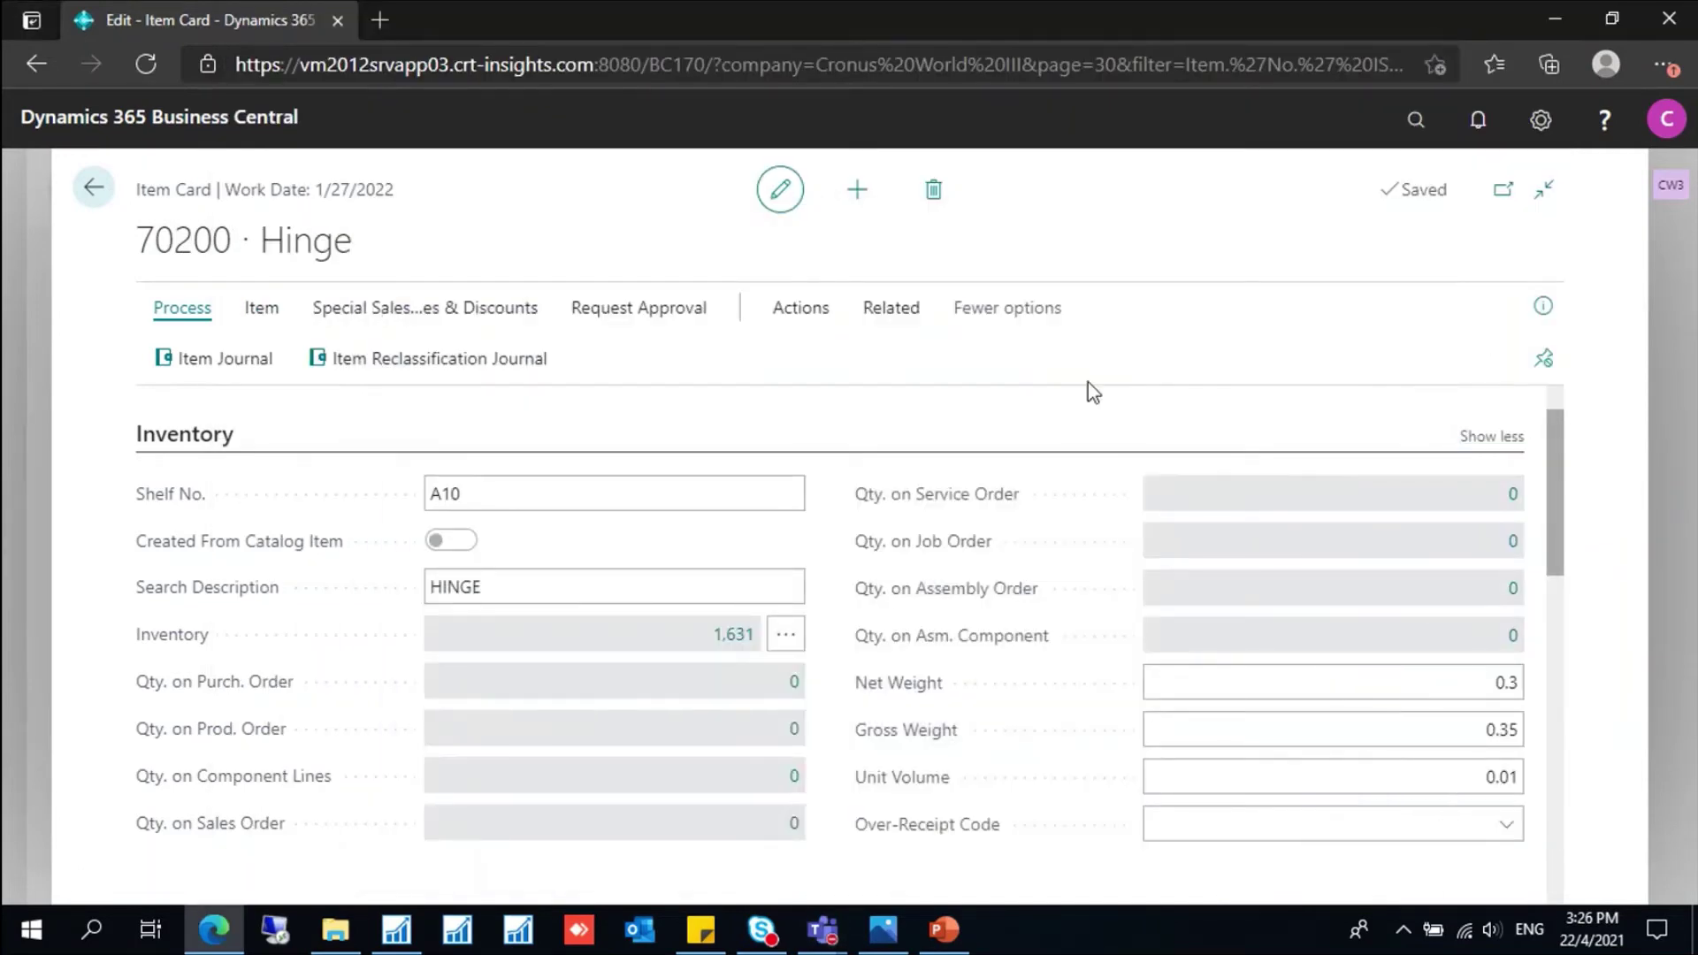
Step: Switch to PowerPoint, present from the Scenario 1 slide, and advance to the Notes slide
click(942, 933)
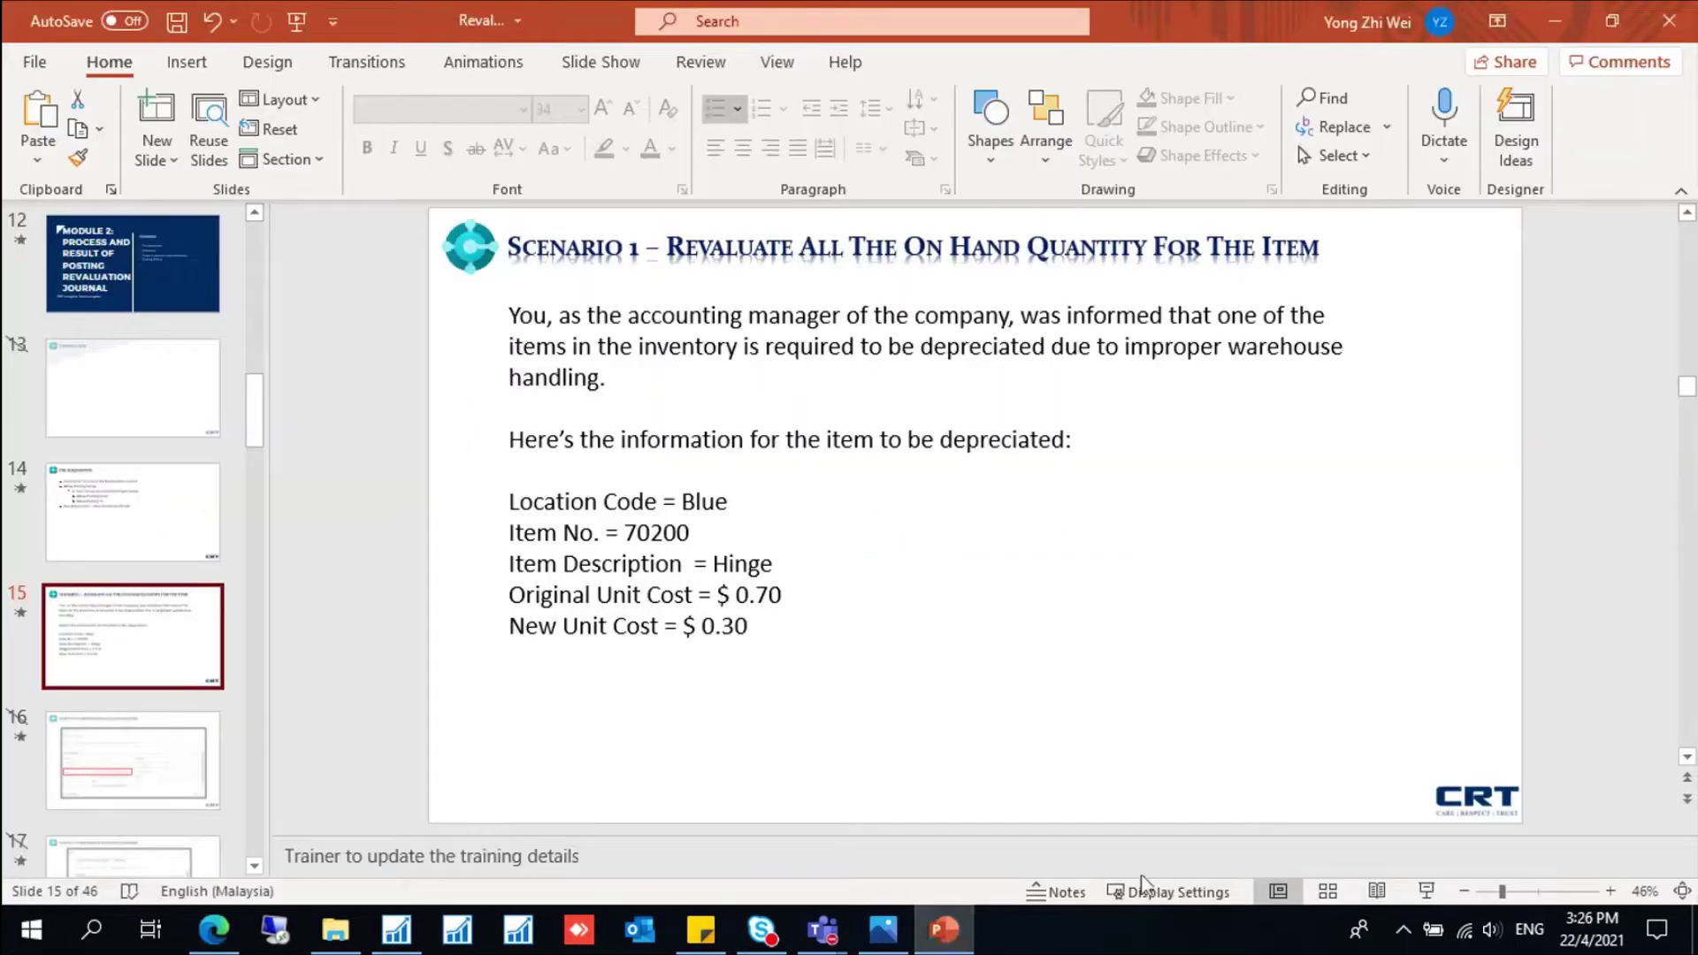
click(1425, 894)
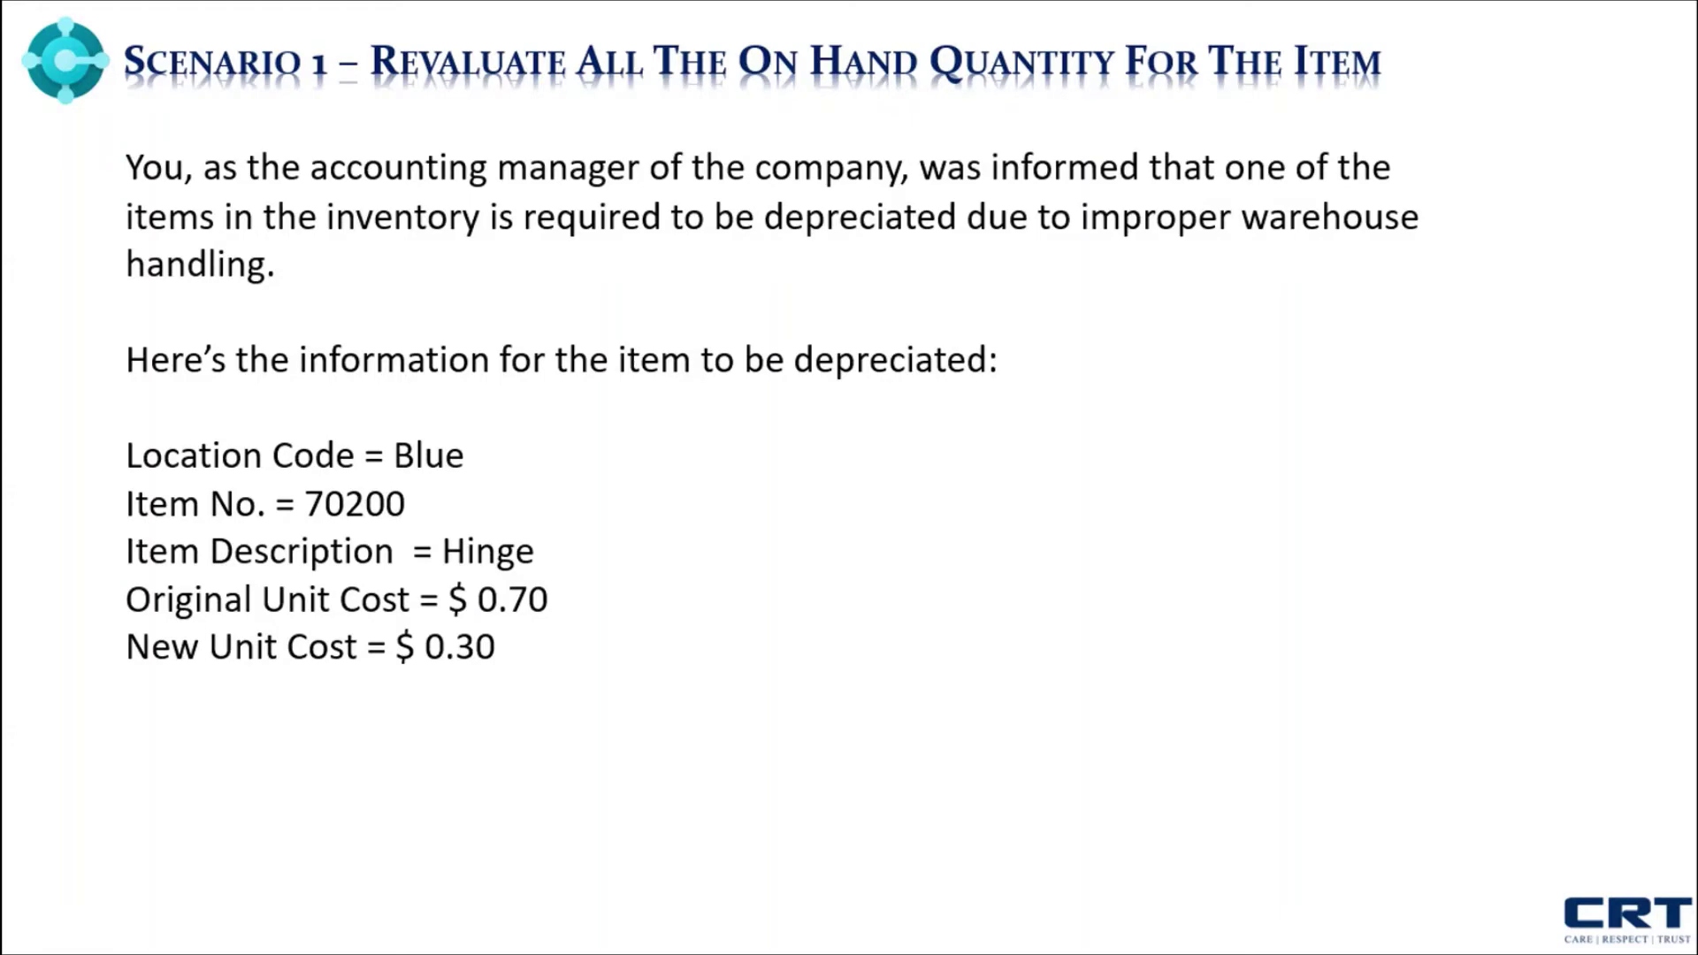
key(Right)
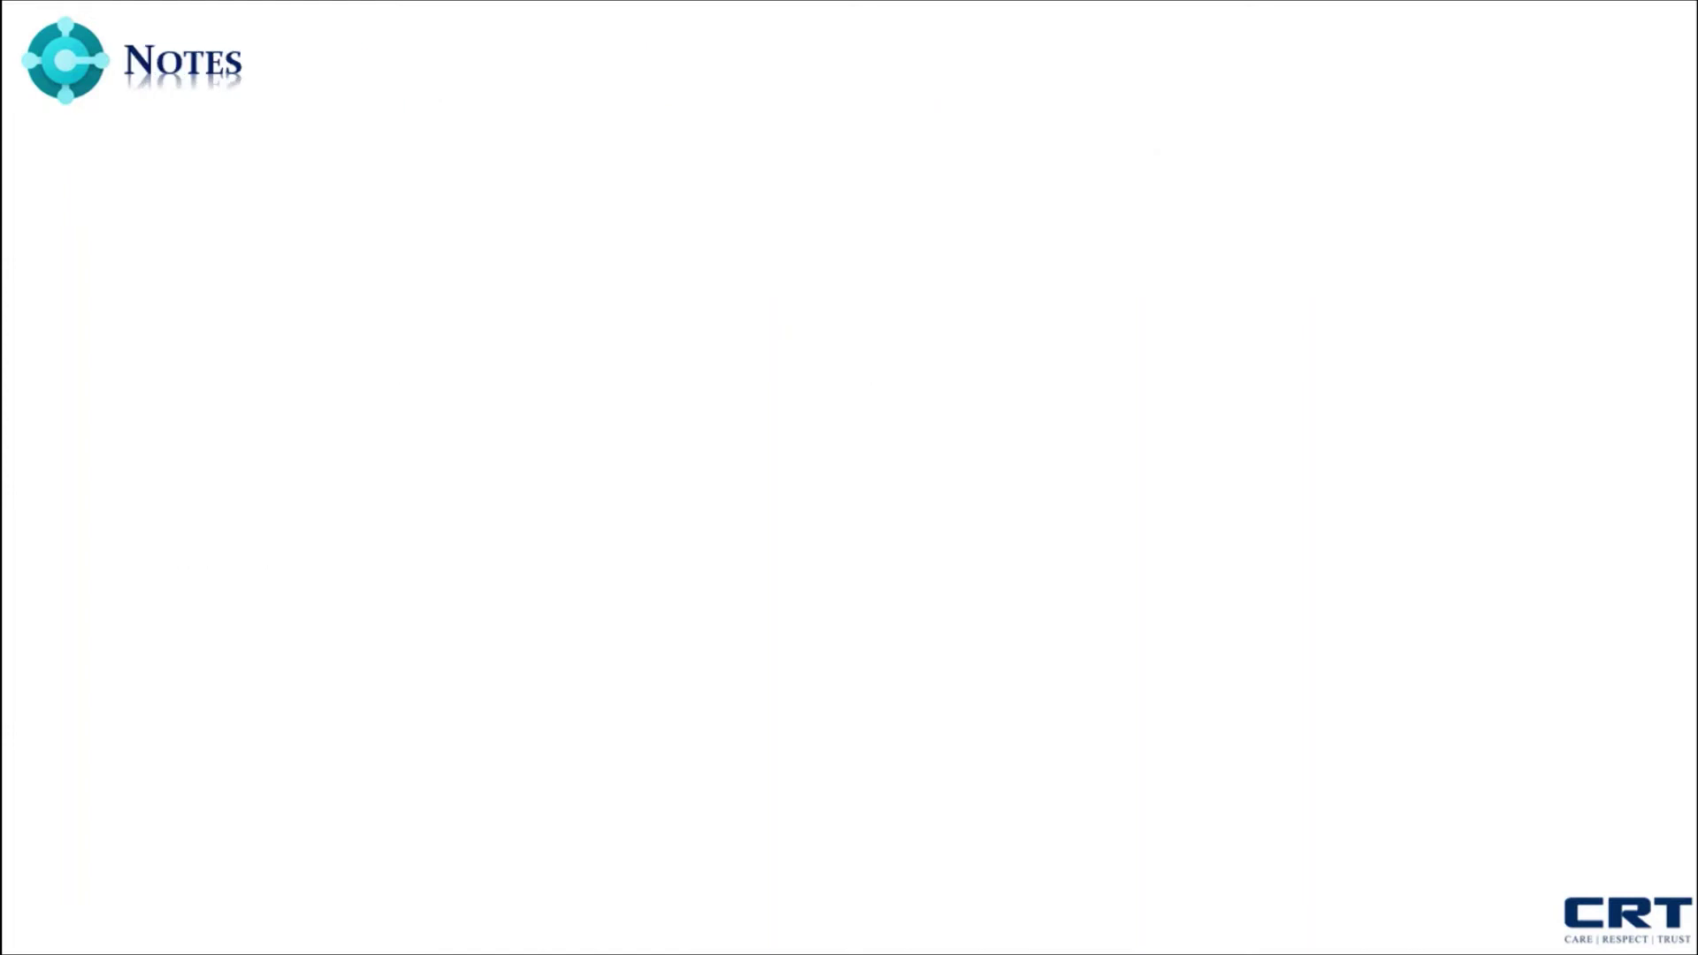
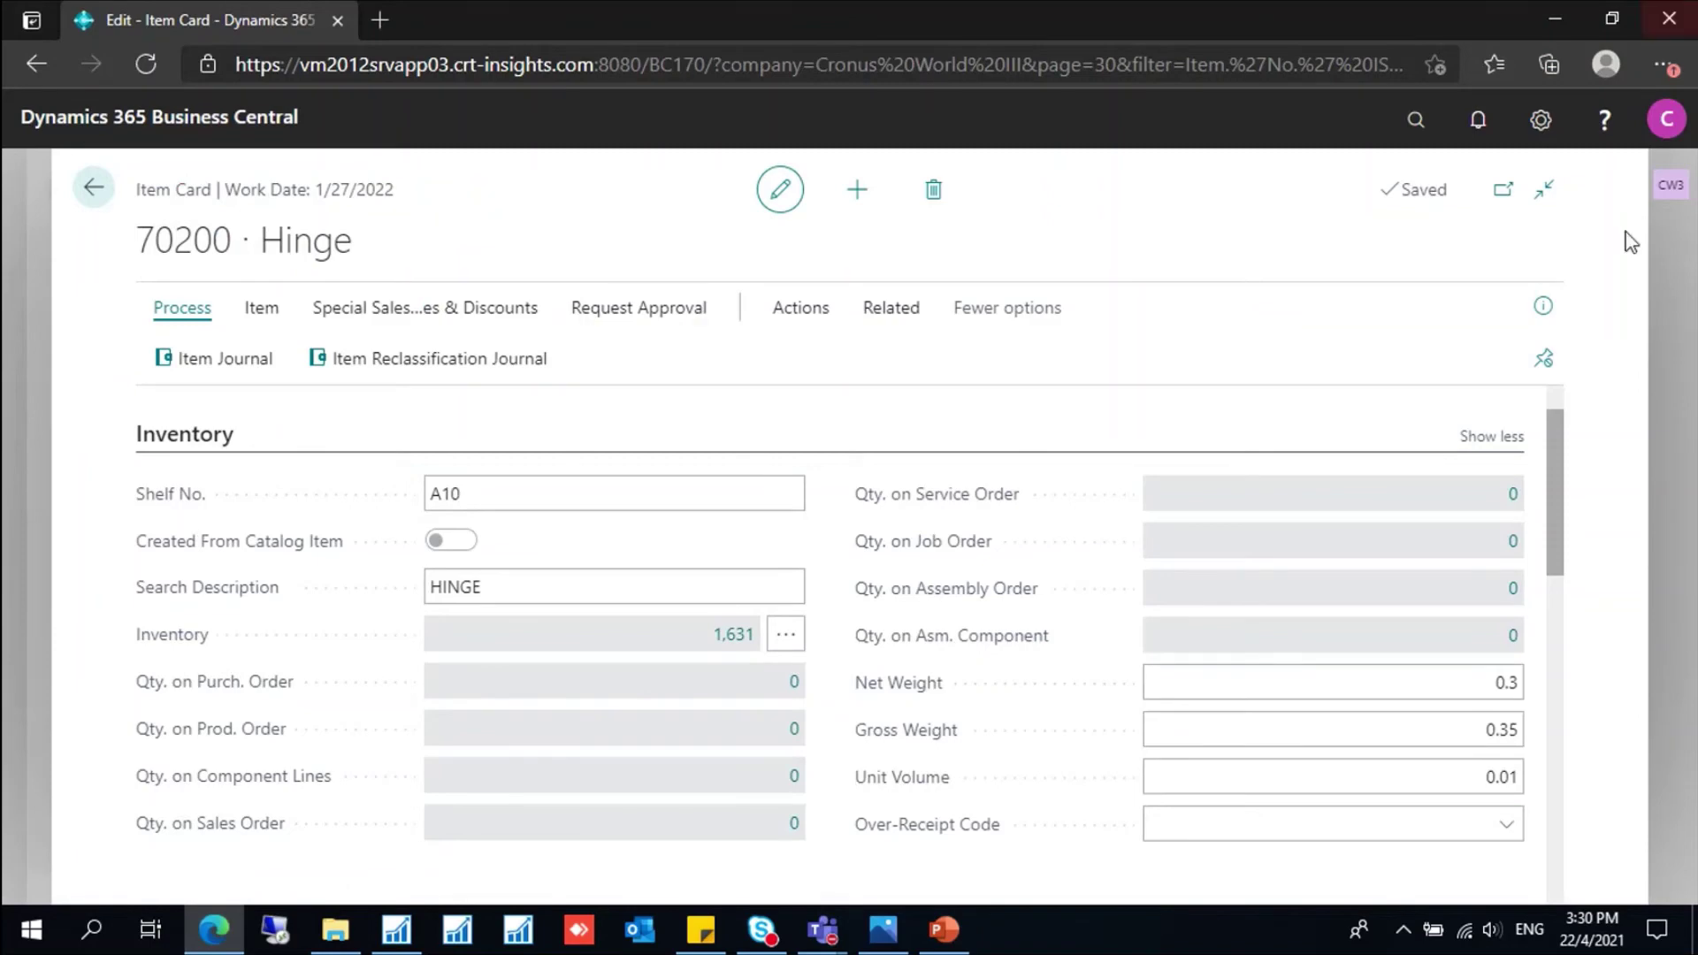
Step: Return to the Items list, filter it by item number 70000, and open the Side Panel item card
key(Escape)
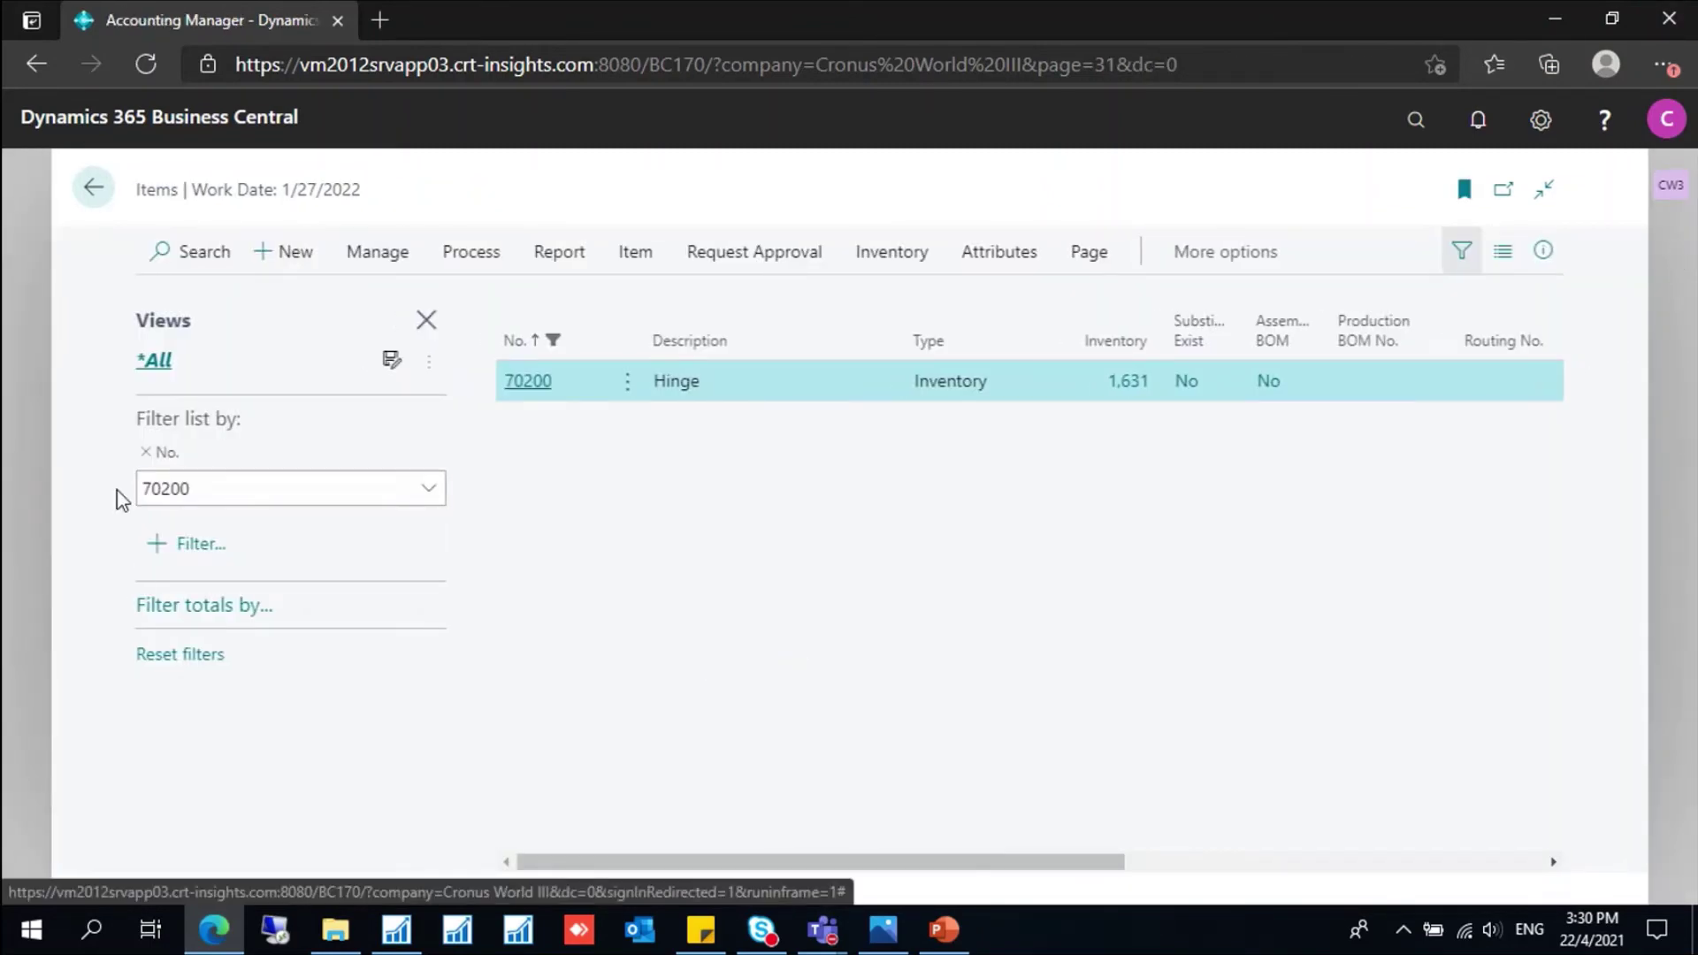
click(221, 486)
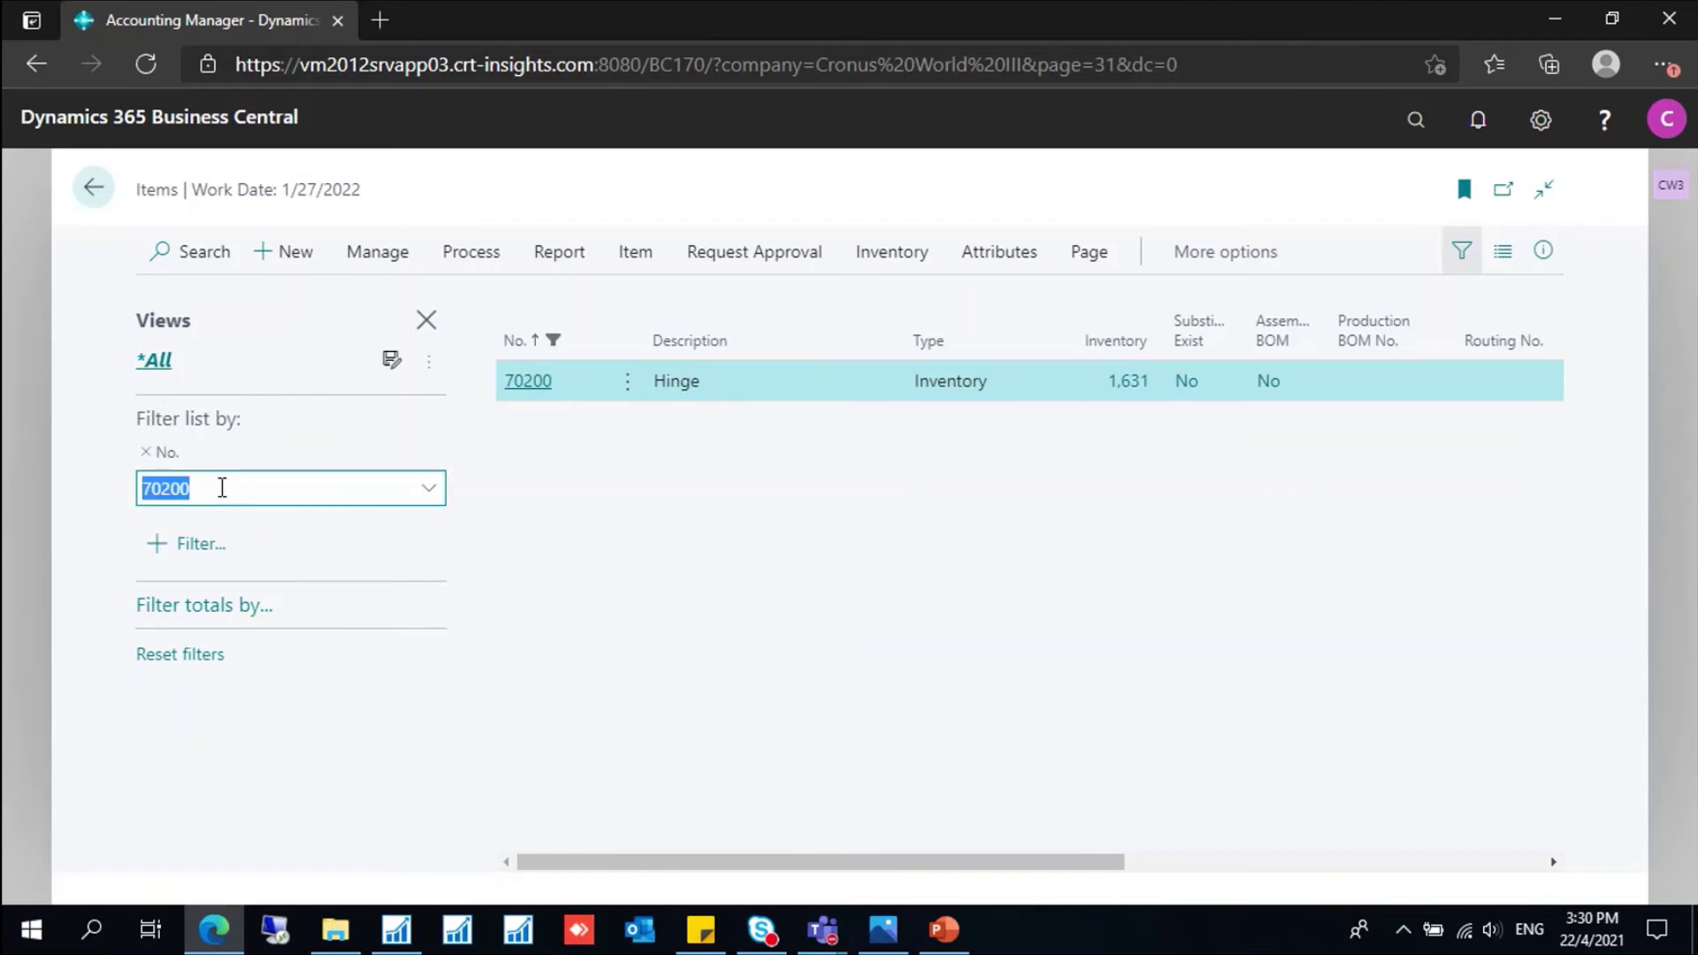
text(70000)
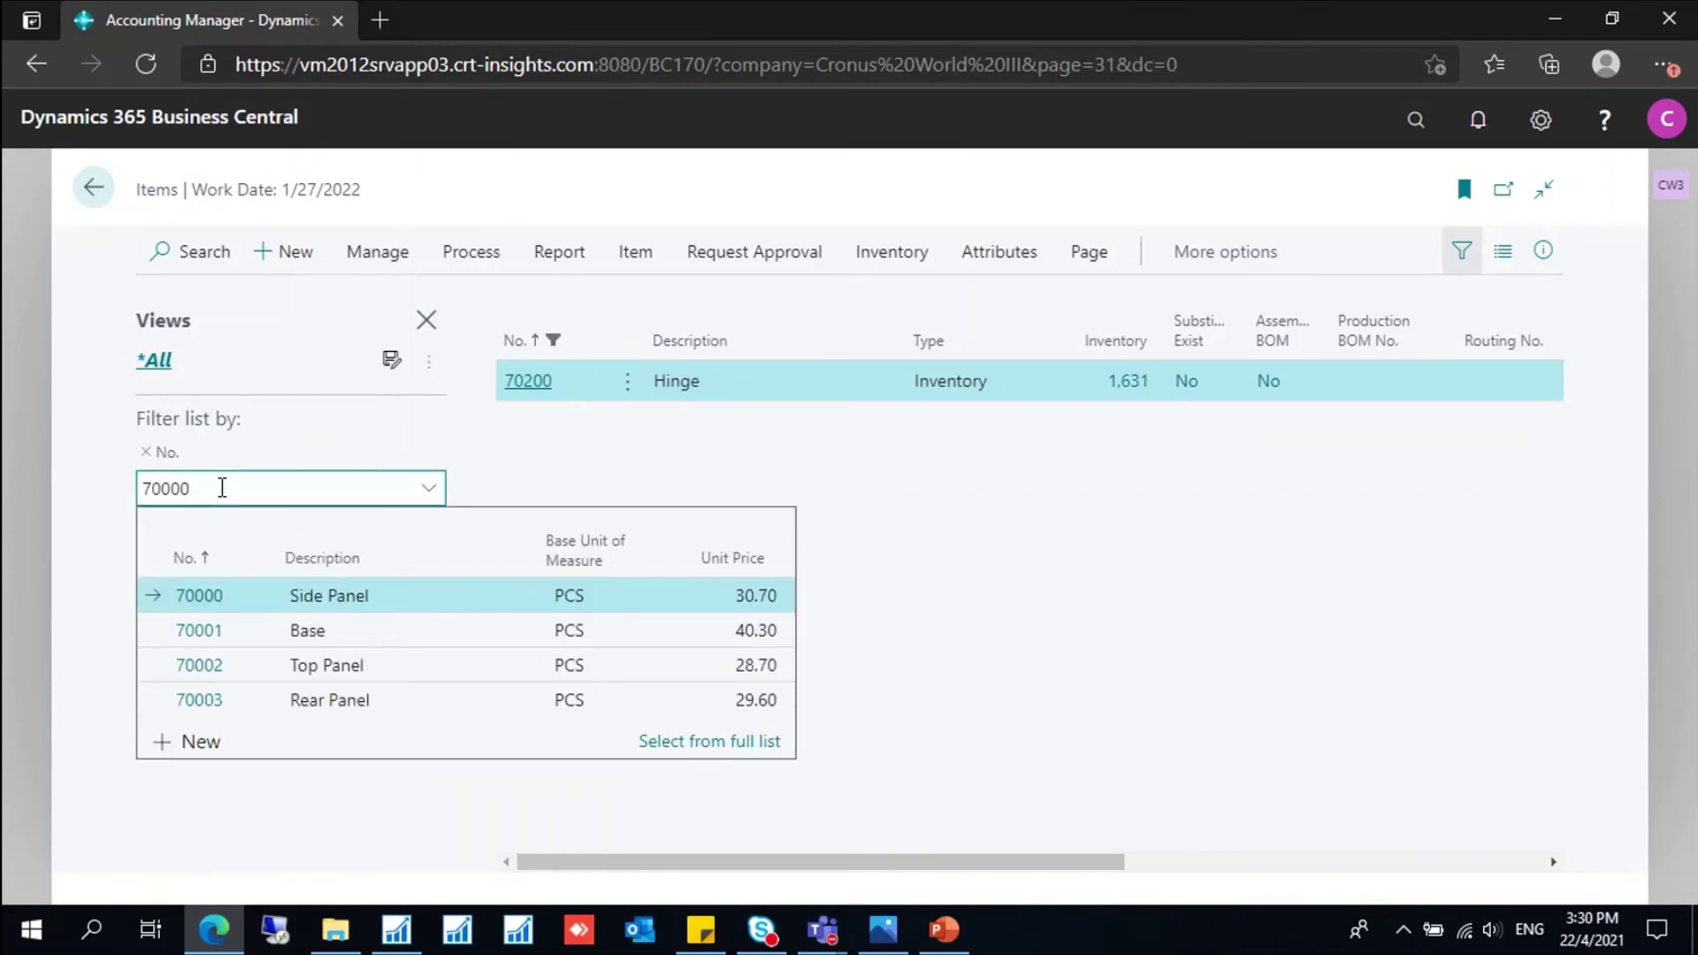
click(243, 600)
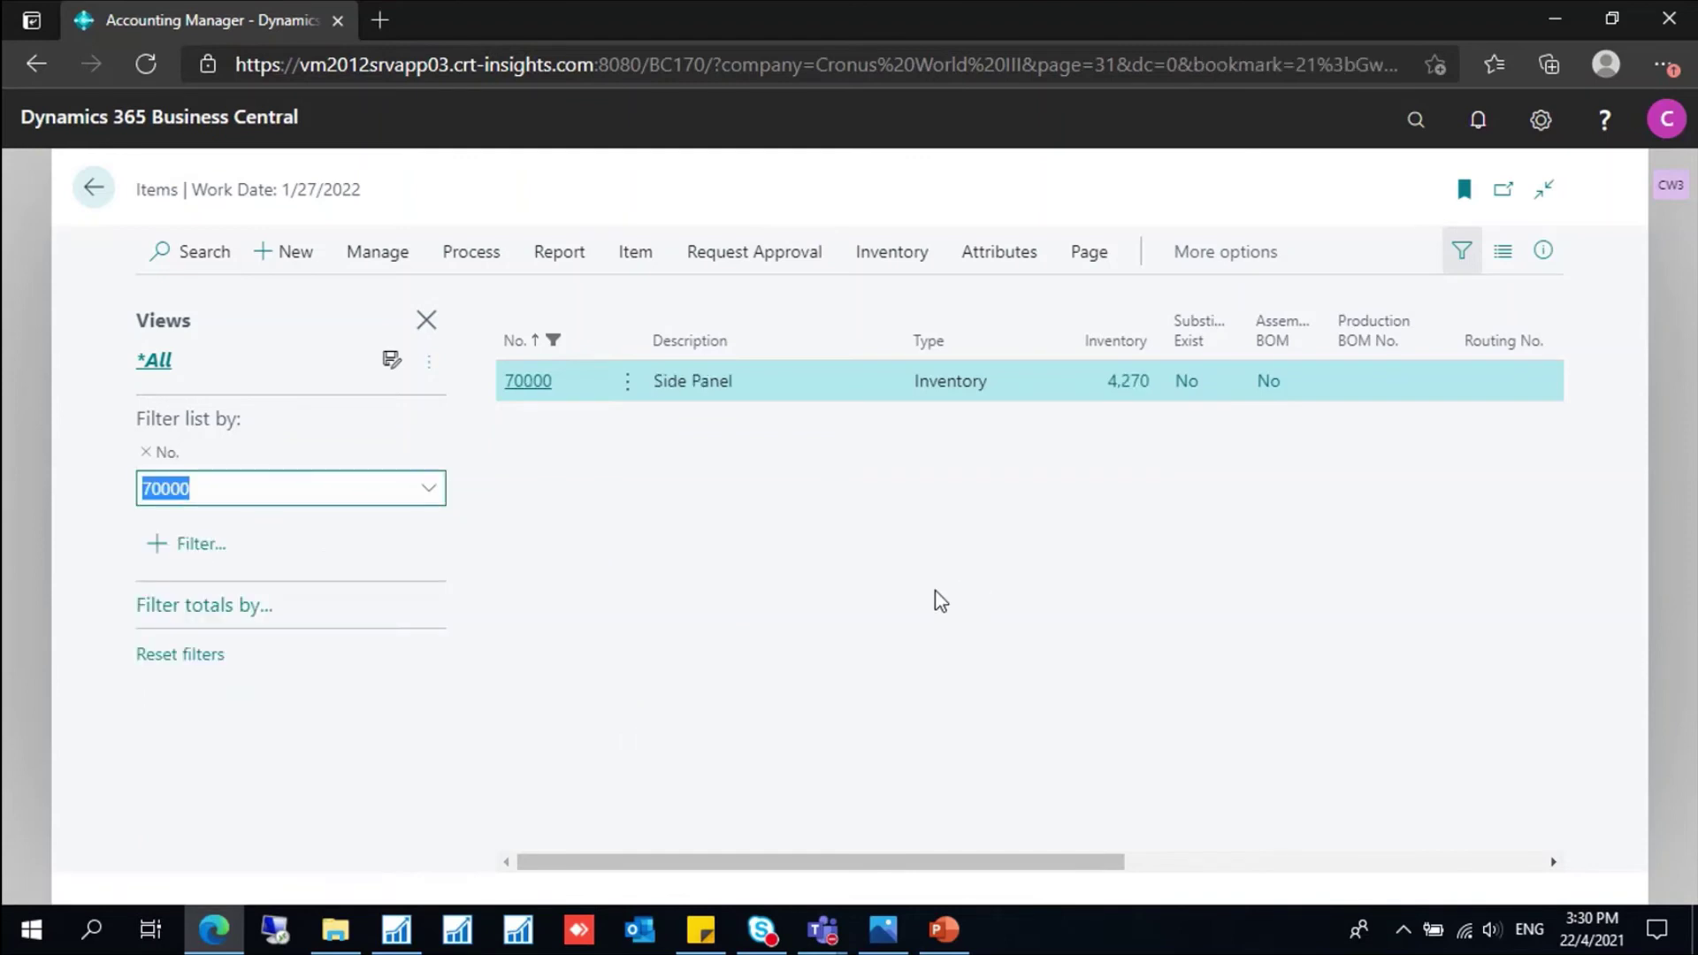
click(530, 393)
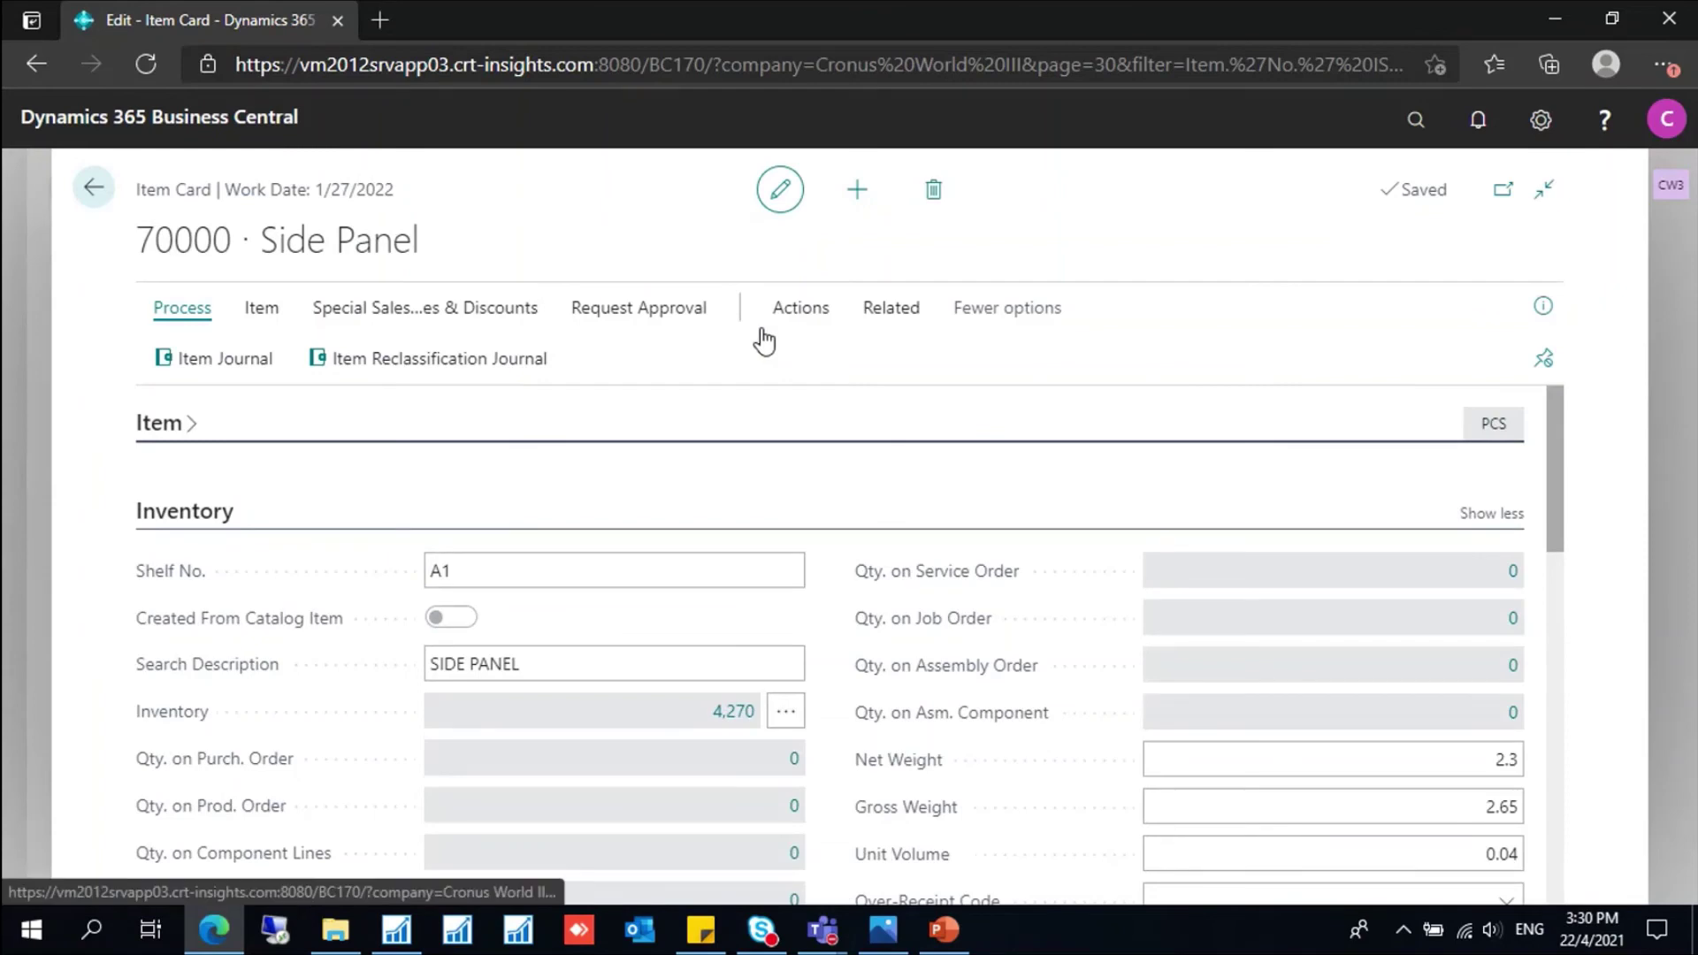
Step: Open the item ledger entries of item 70000 and examine the PHYS1 entry's cost with the filter pane closed
click(808, 320)
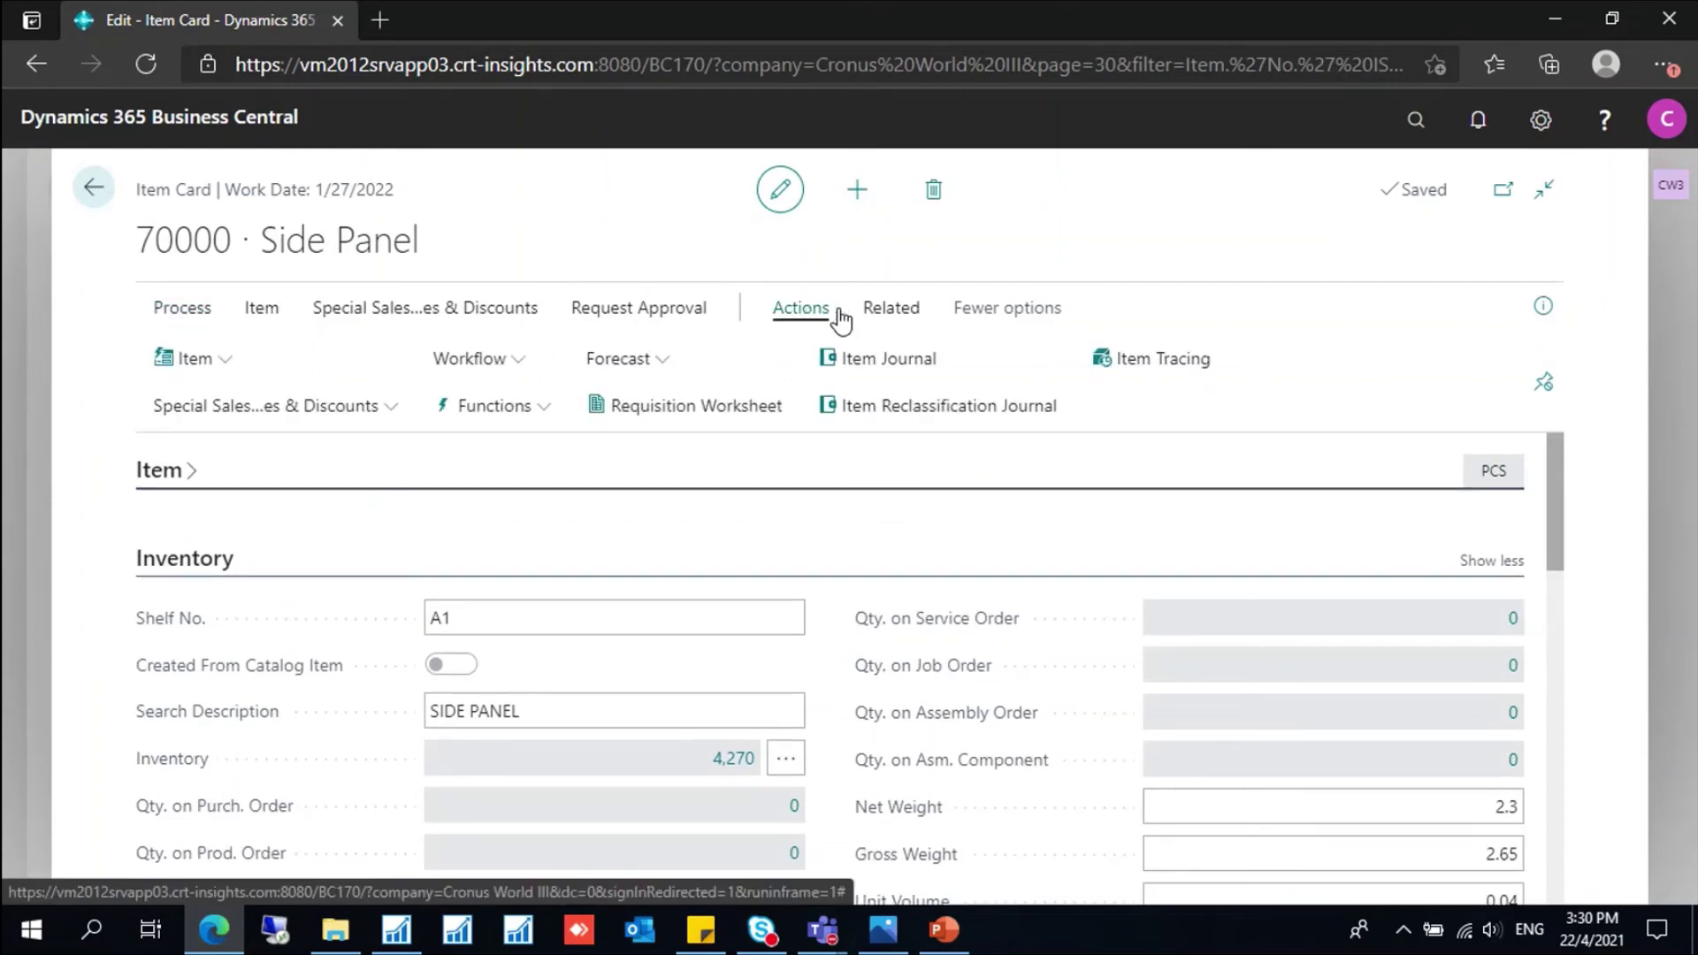
click(883, 317)
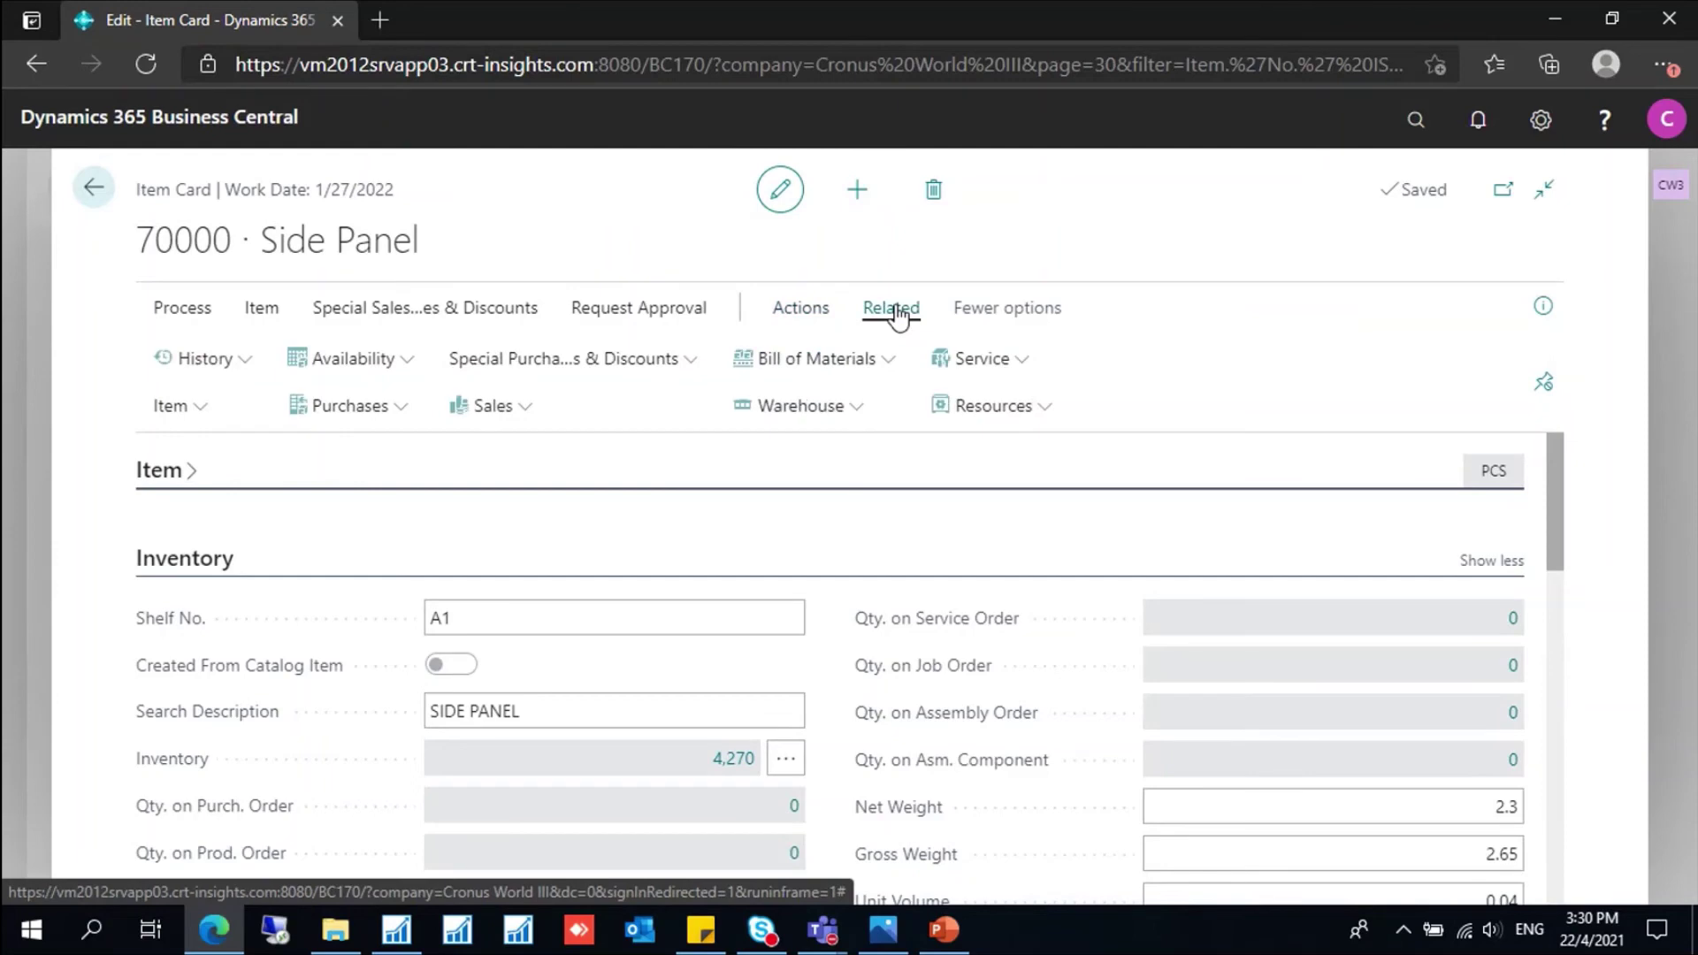
click(228, 360)
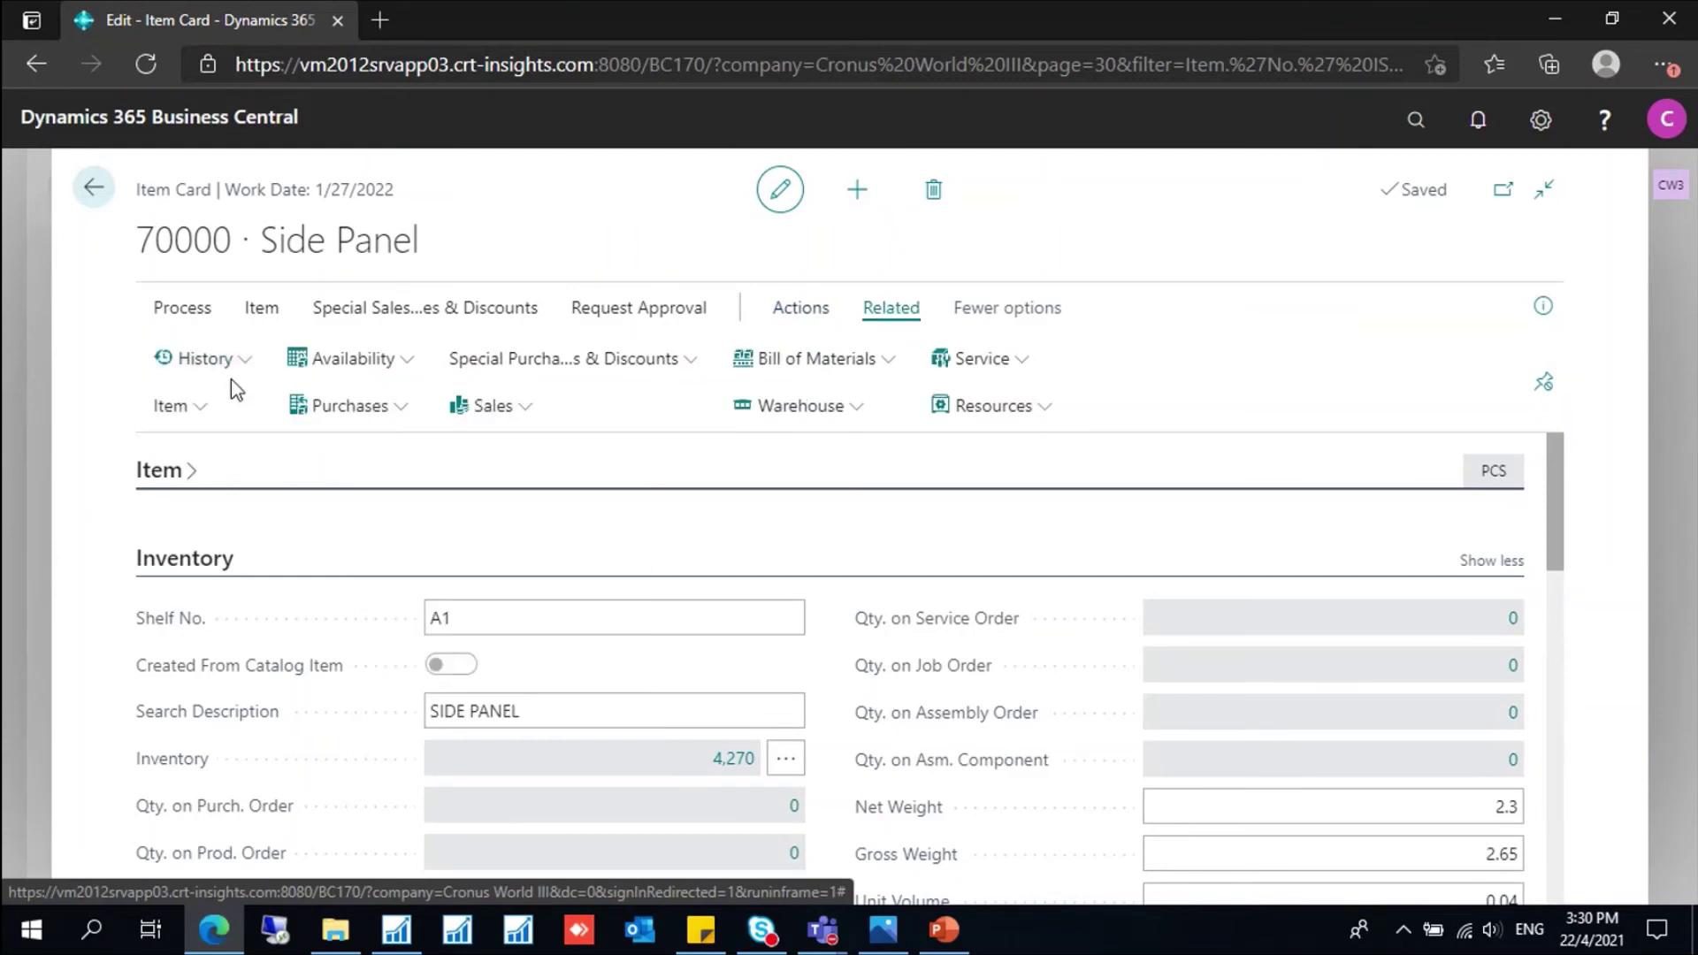
click(234, 369)
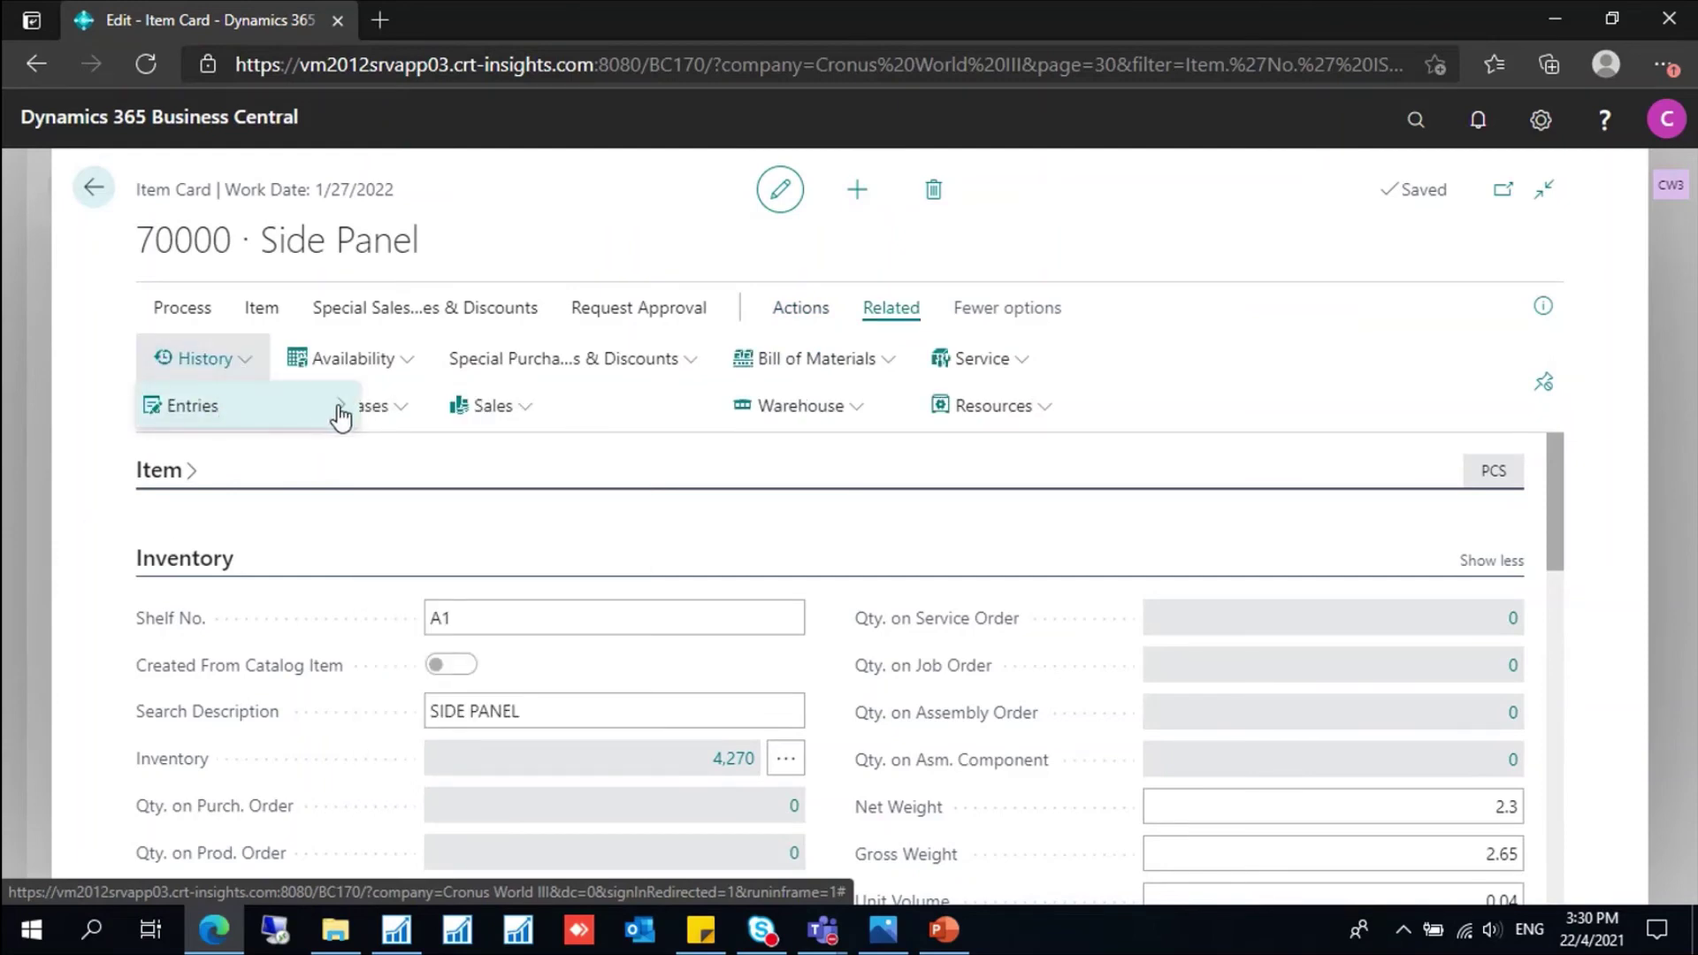
mouse_move(334, 409)
click(439, 412)
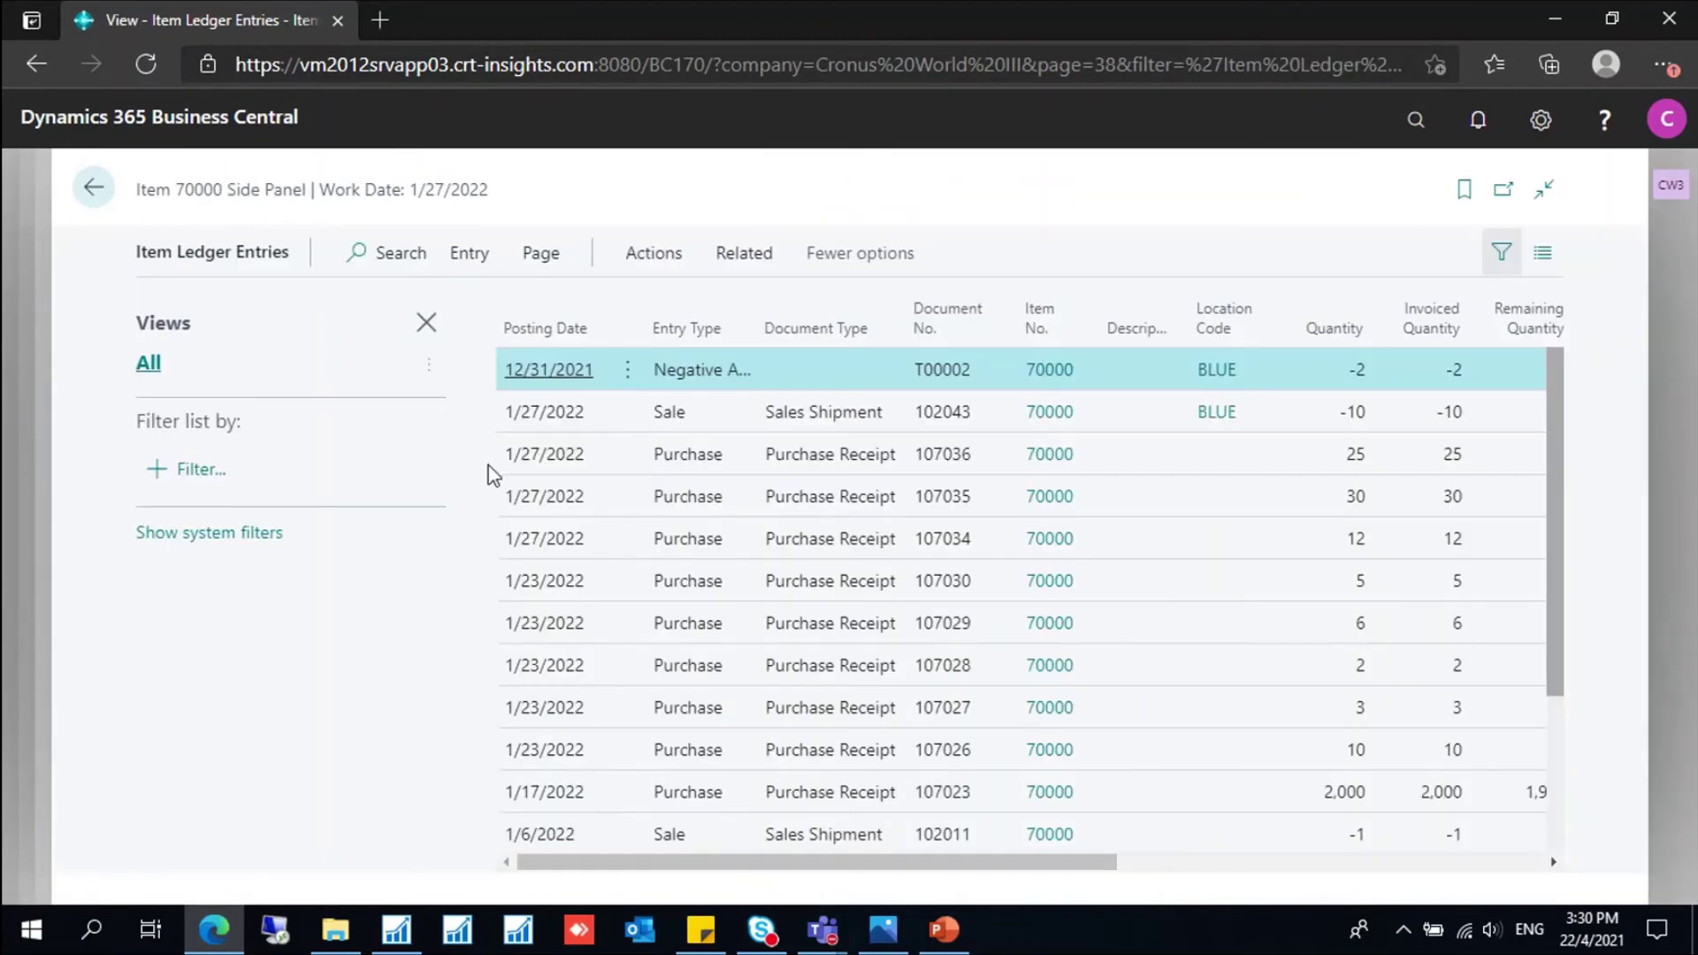
scroll(713, 652, down, 3)
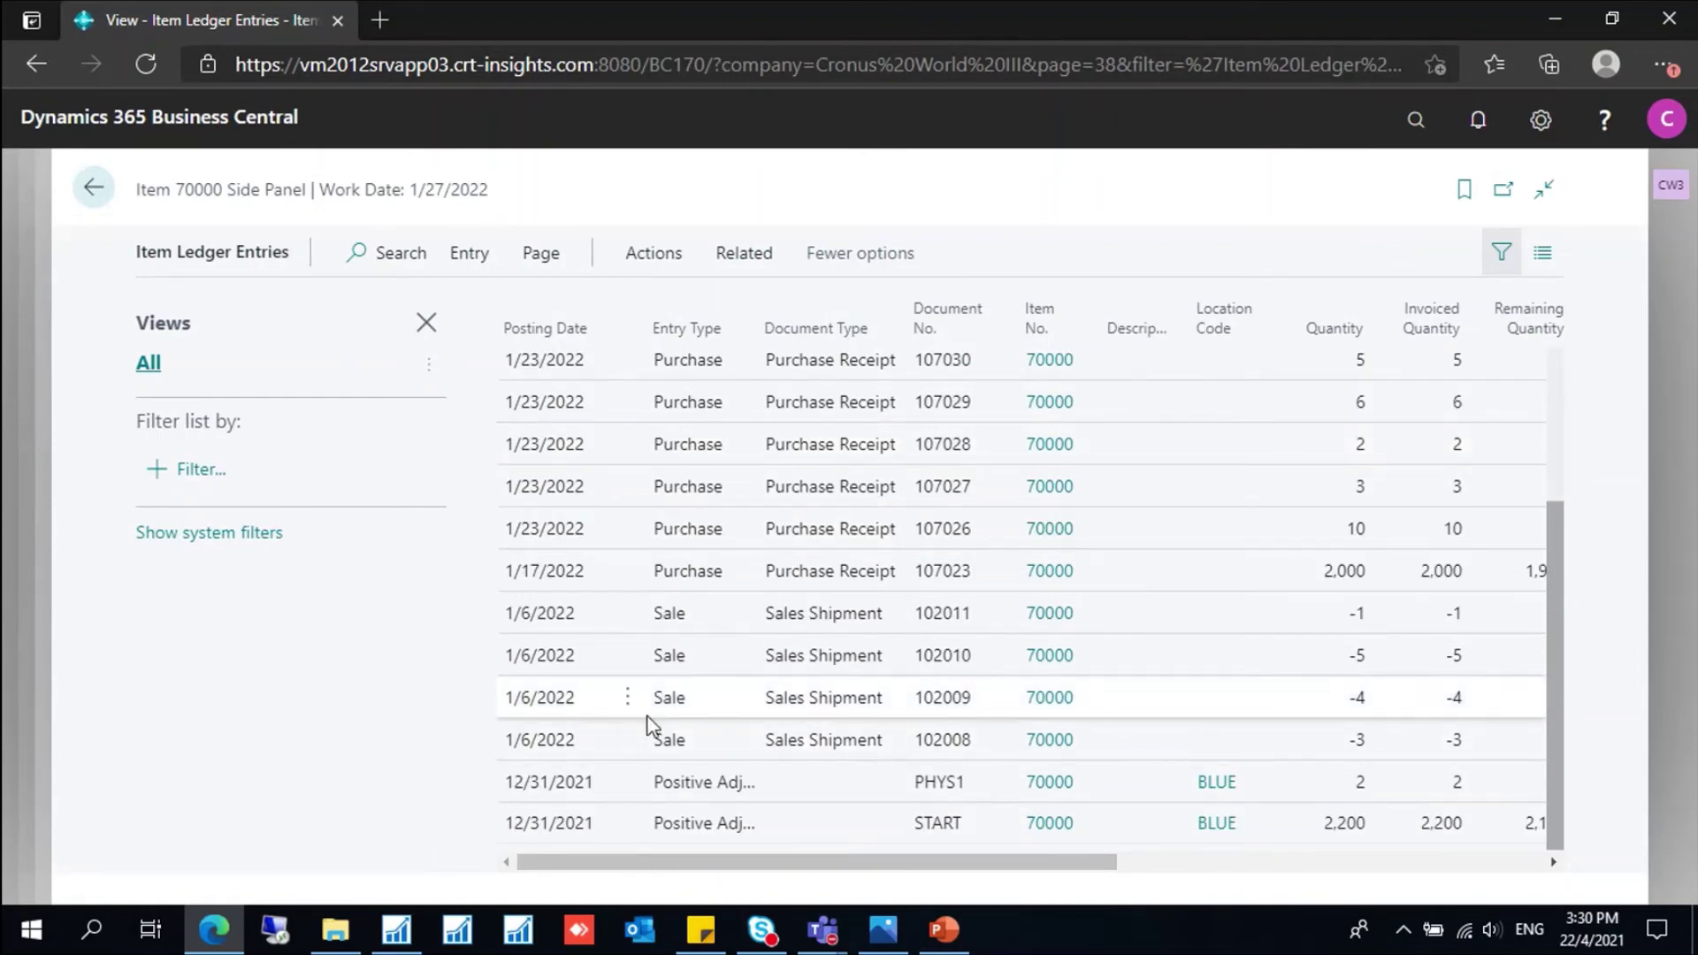
click(793, 782)
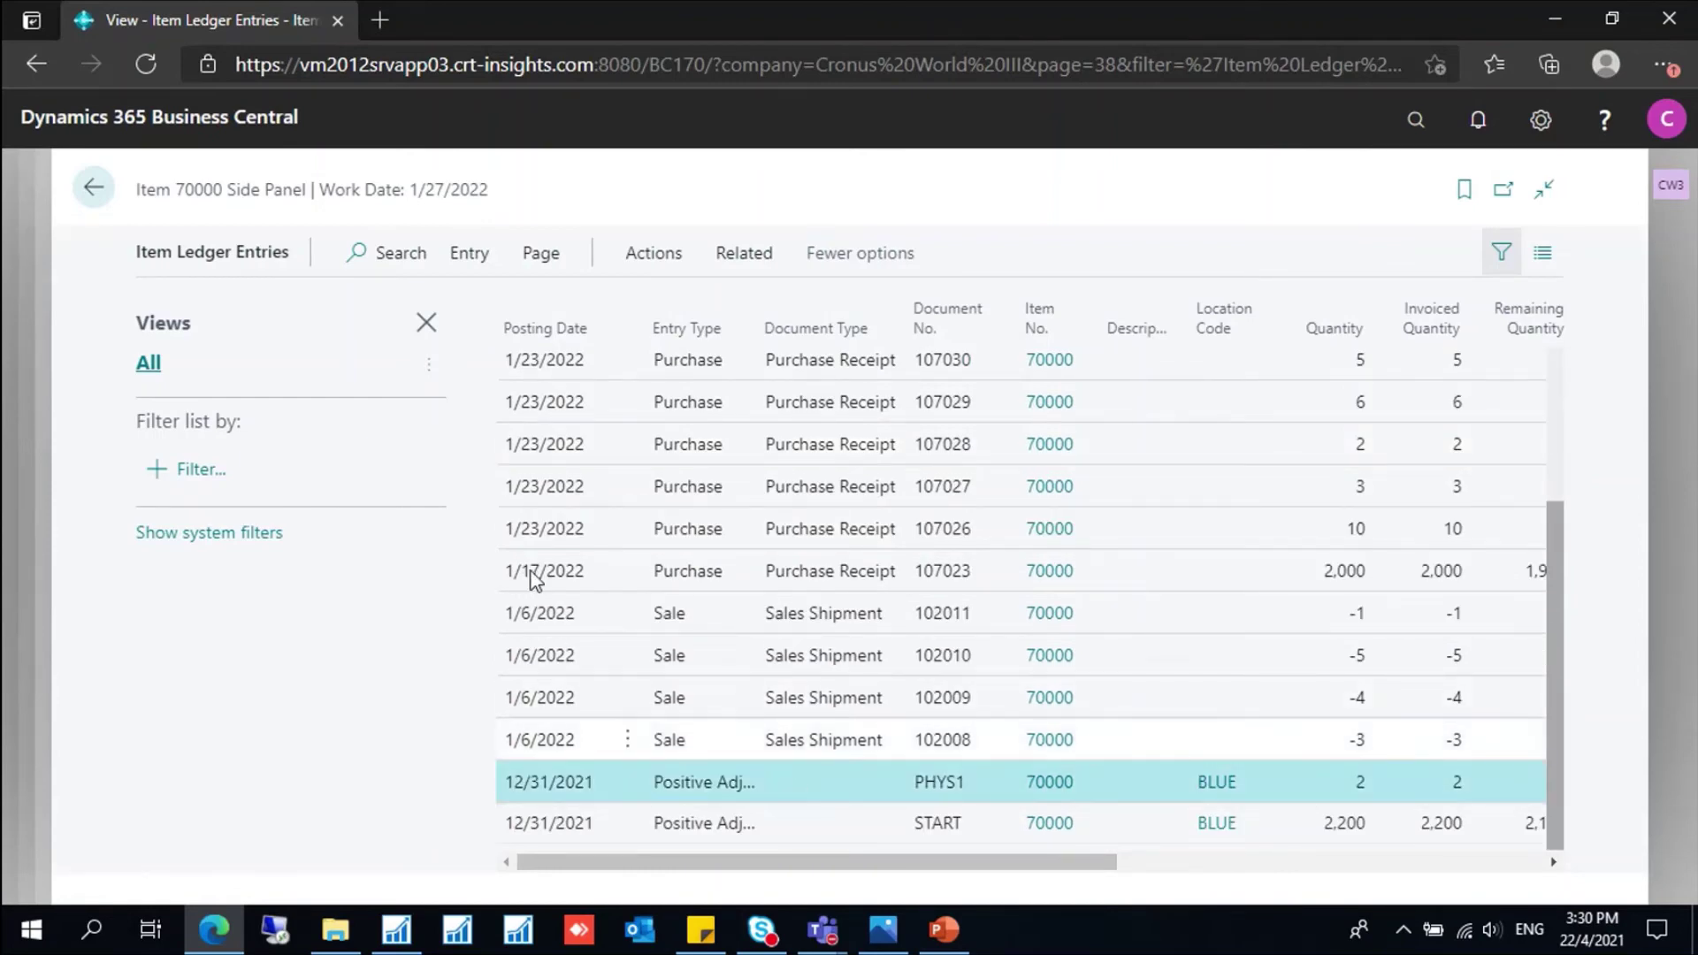
click(424, 324)
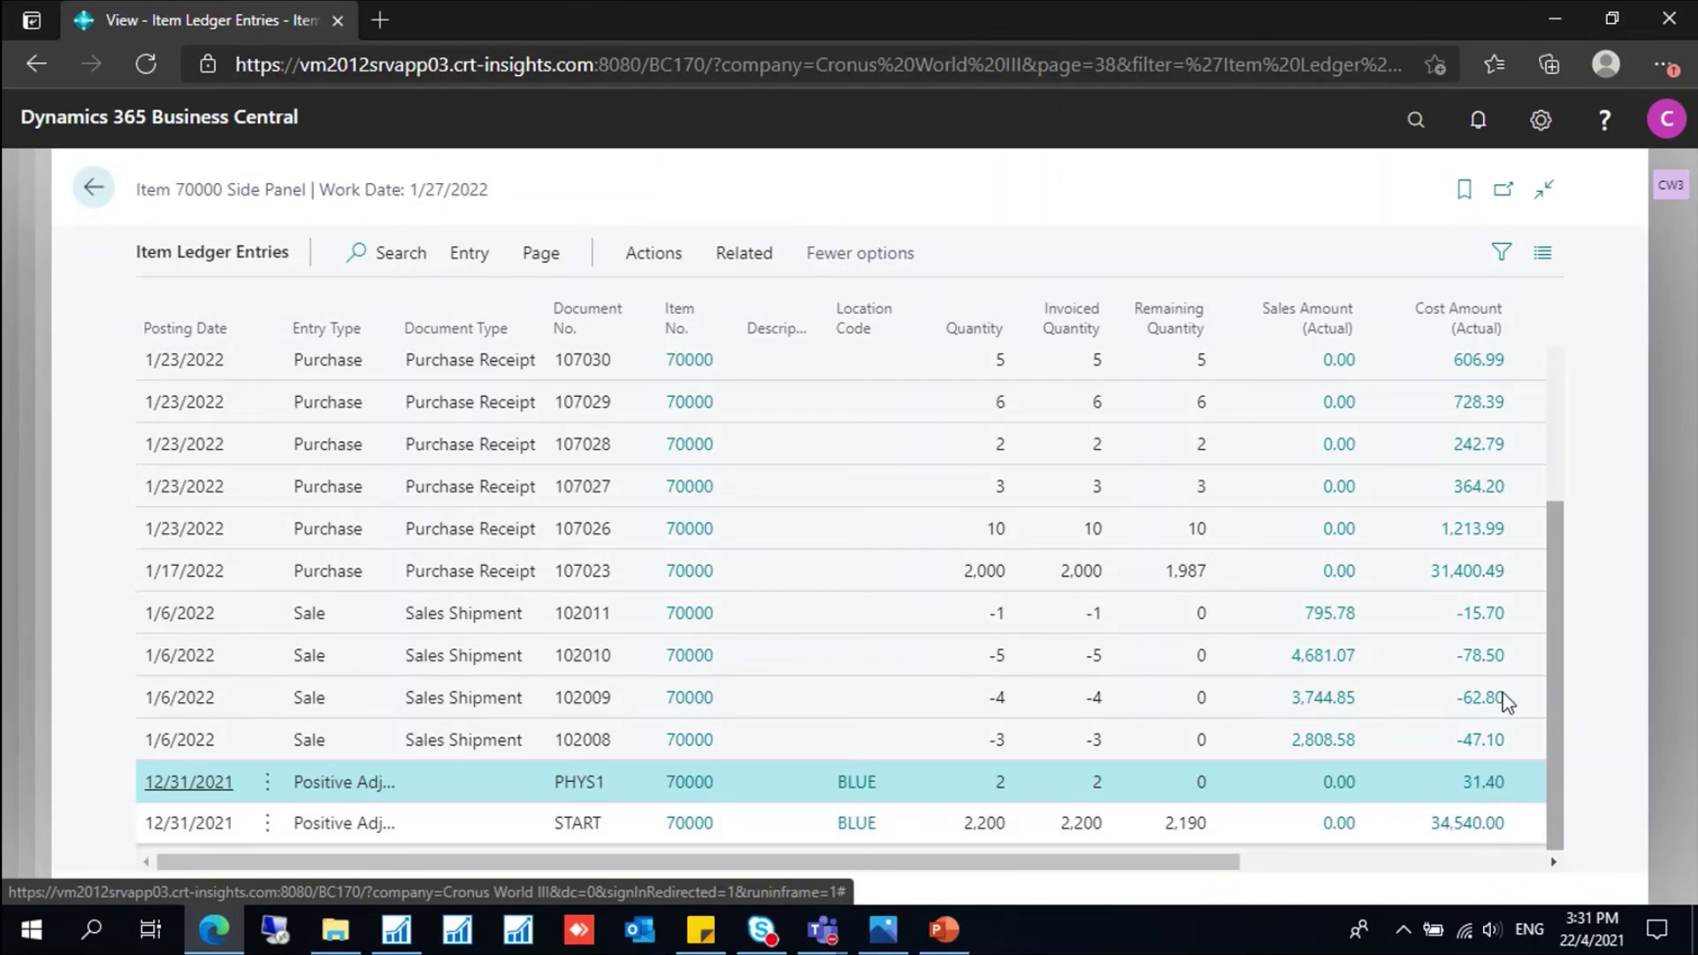
Step: Find the Adjust Cost - Item Entries task and run it with the item number filter 70000
click(1418, 121)
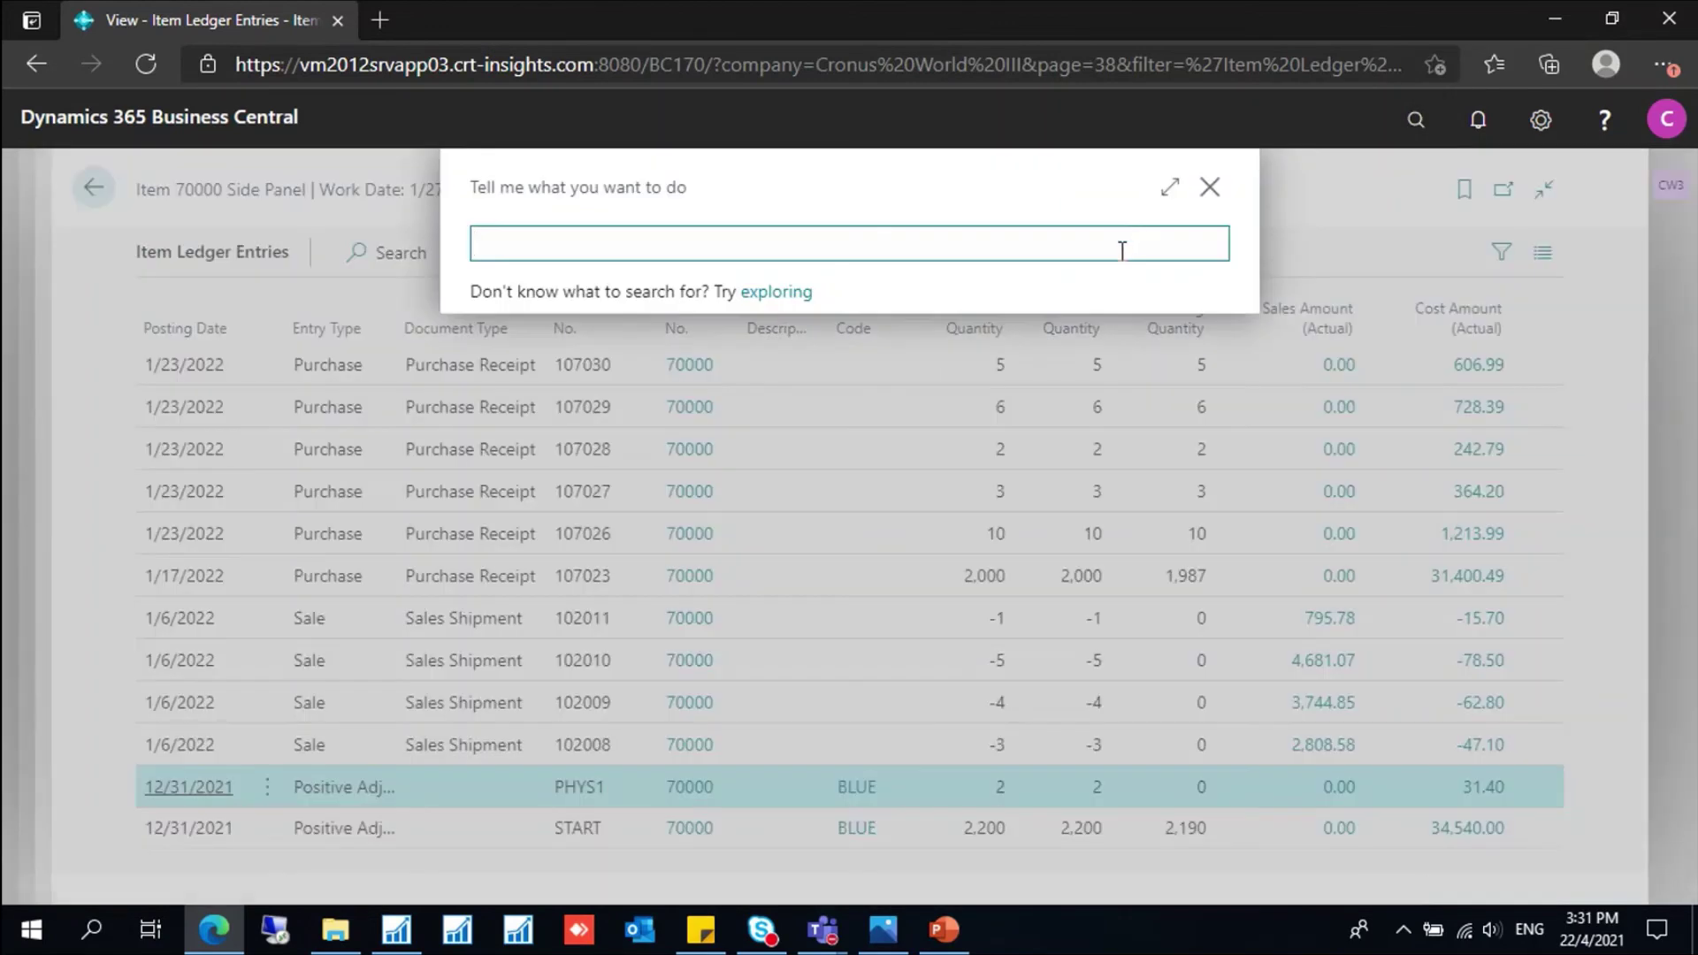
text(adju cost item)
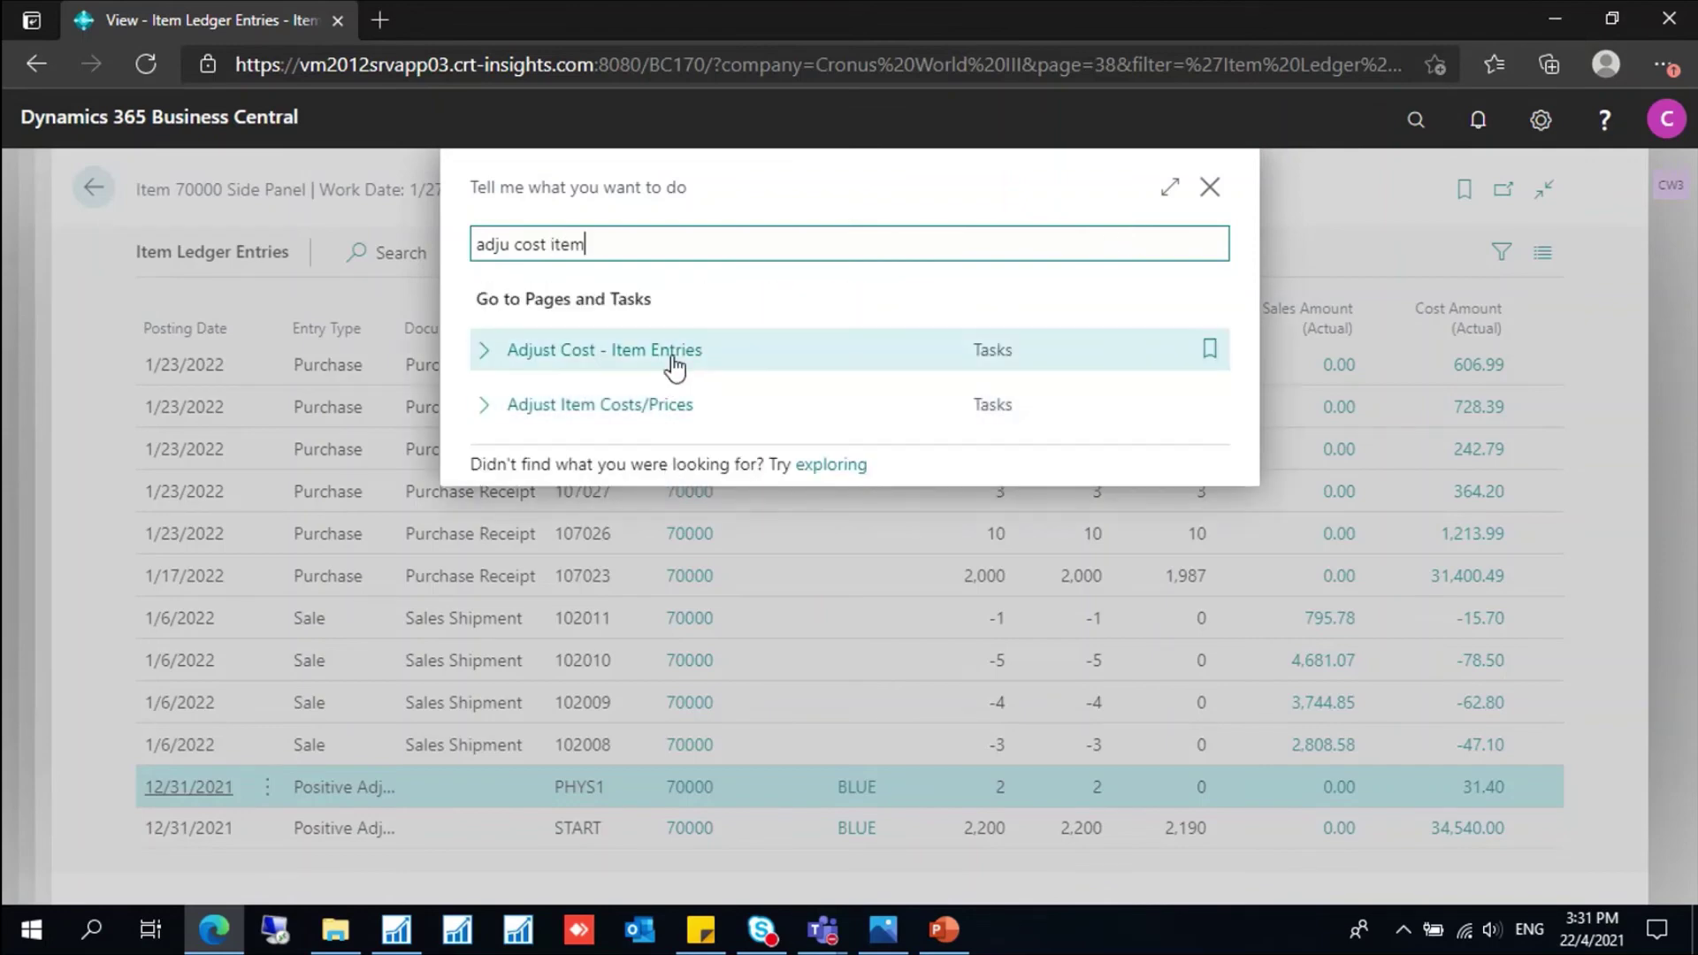
click(675, 365)
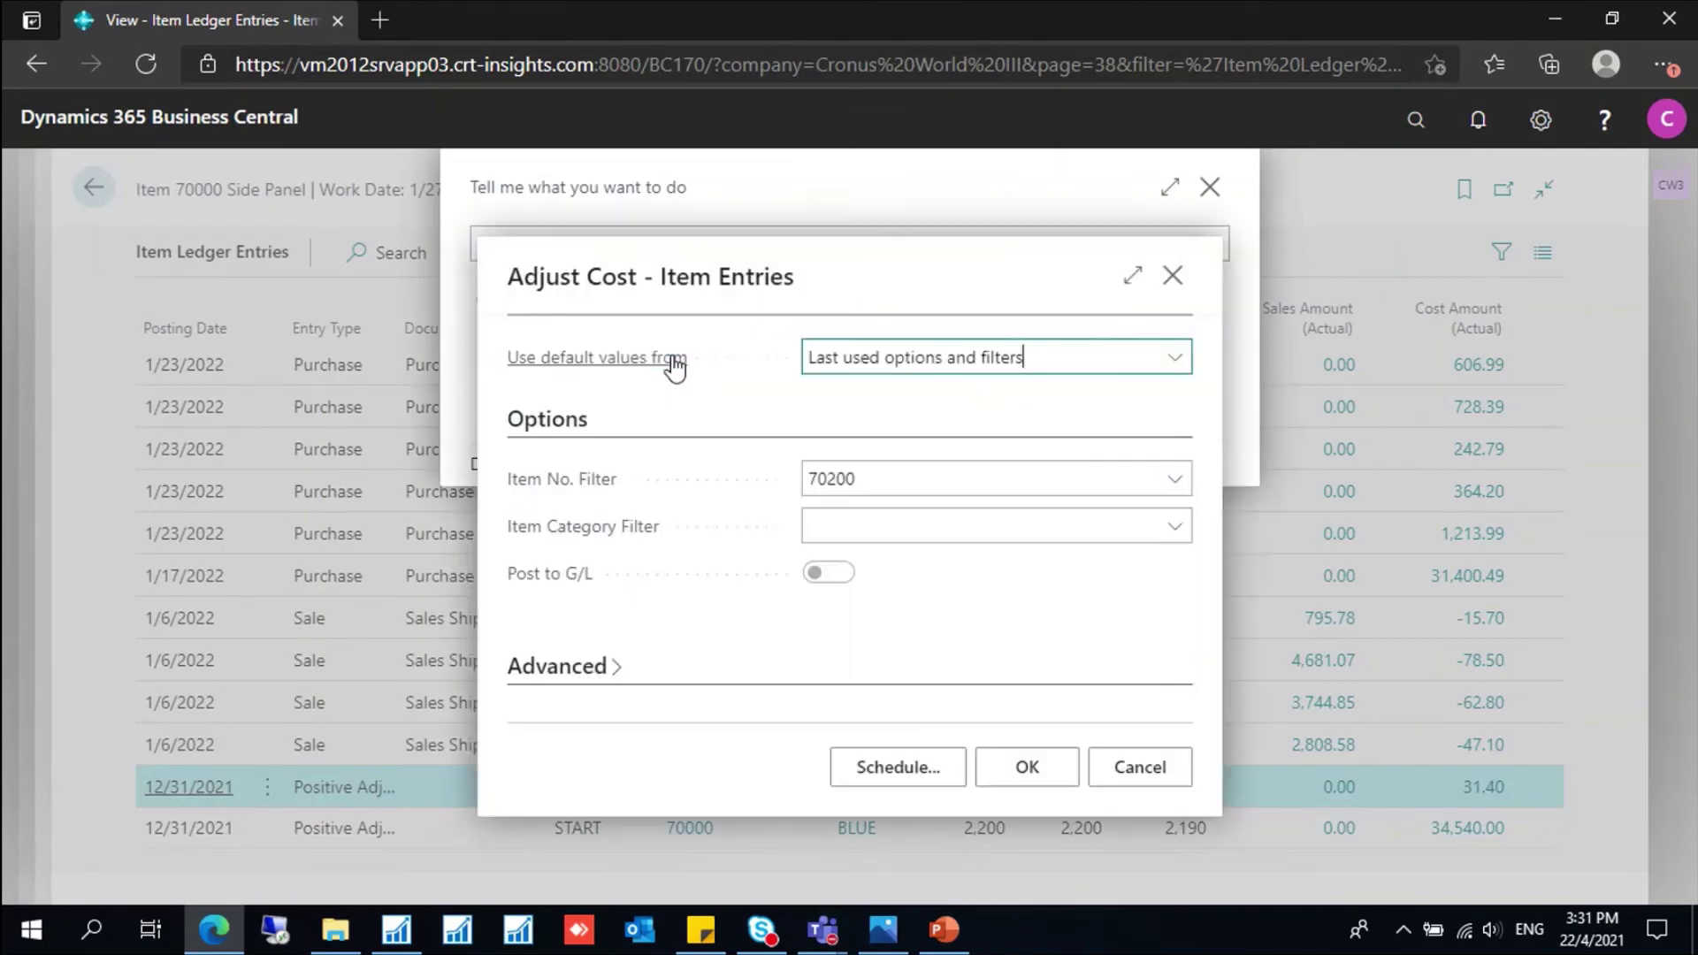
click(949, 472)
text(70000)
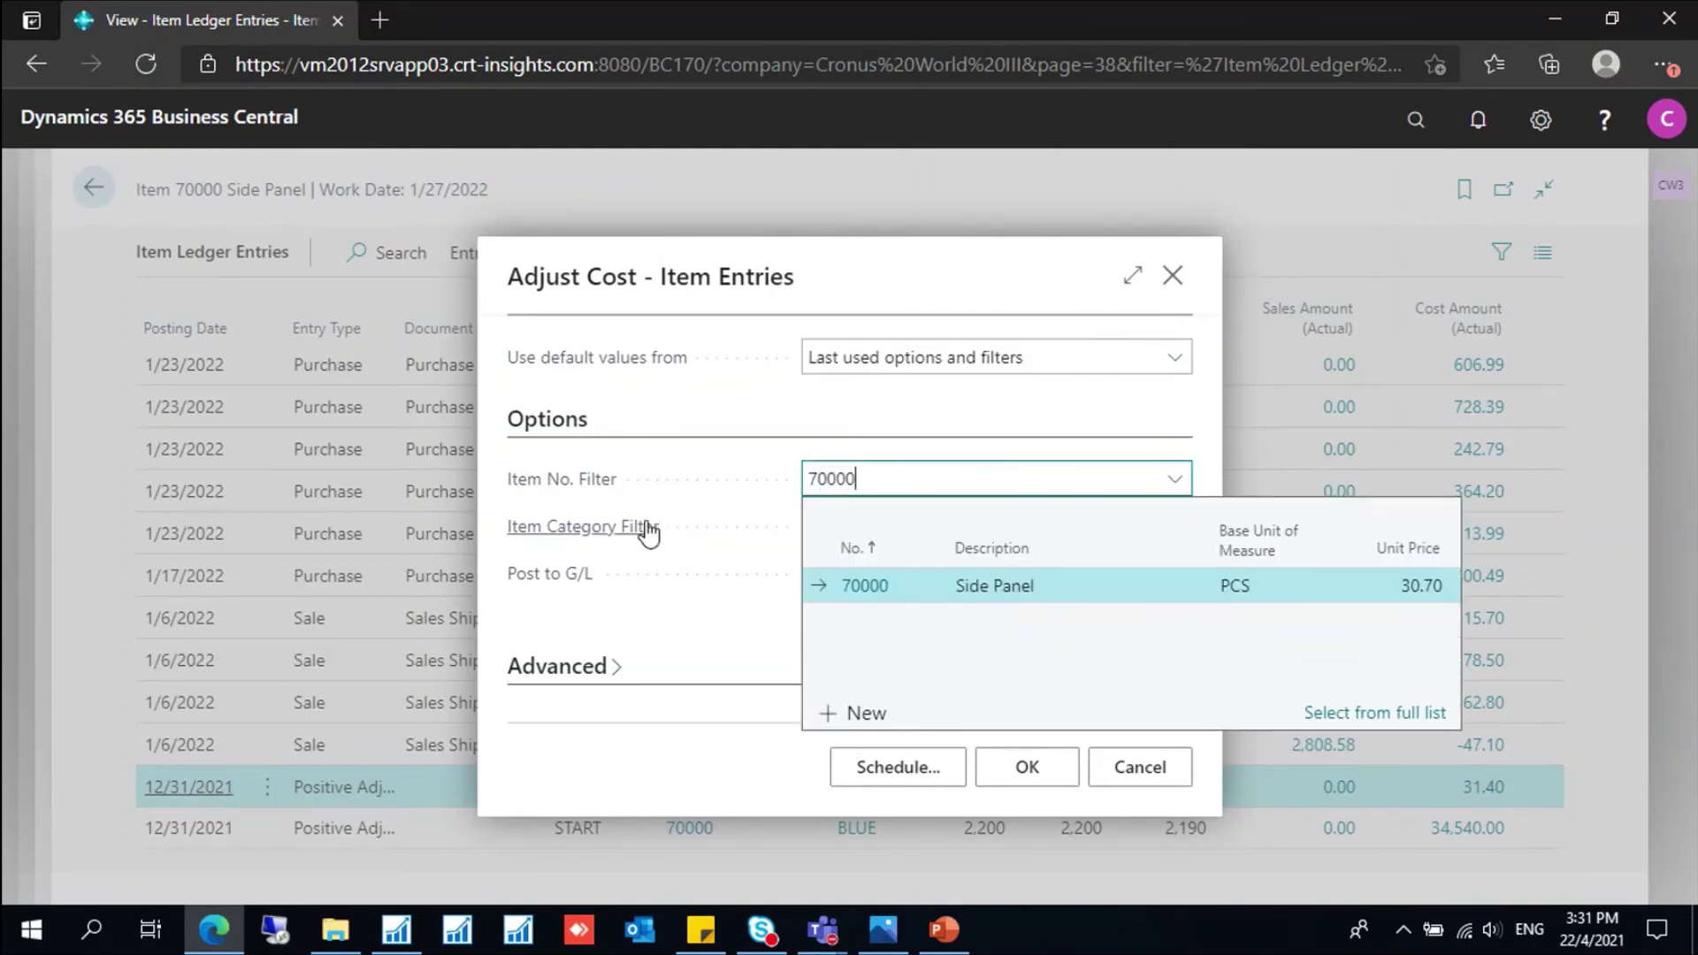
click(964, 587)
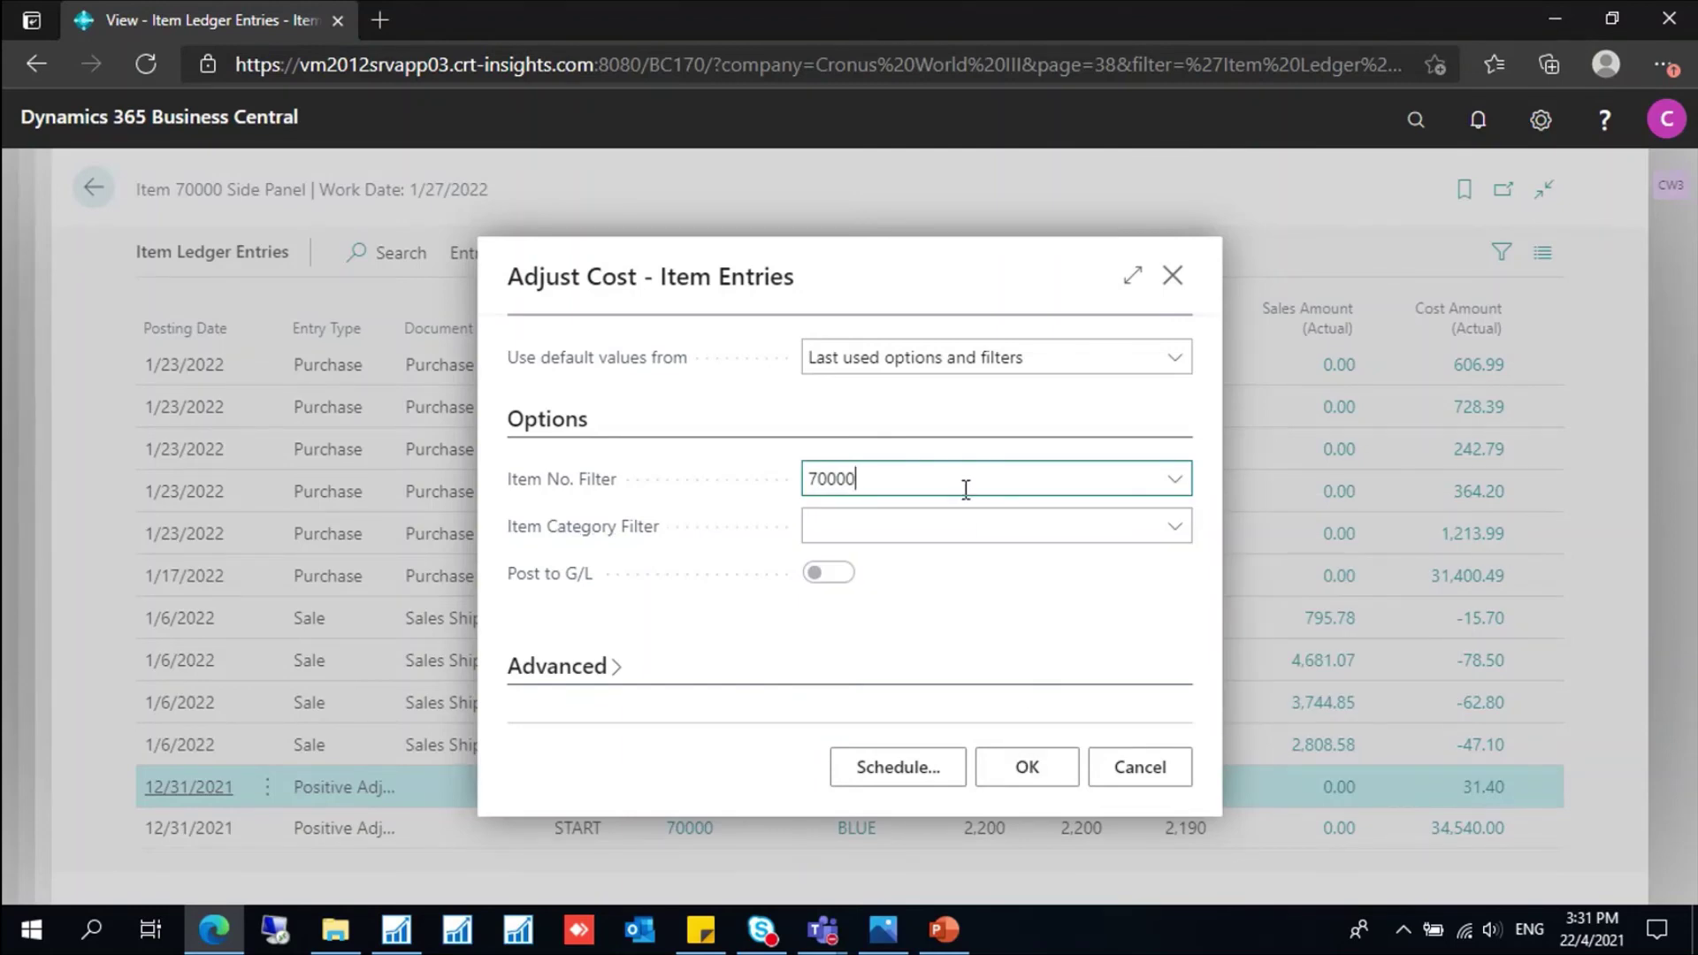
click(1048, 774)
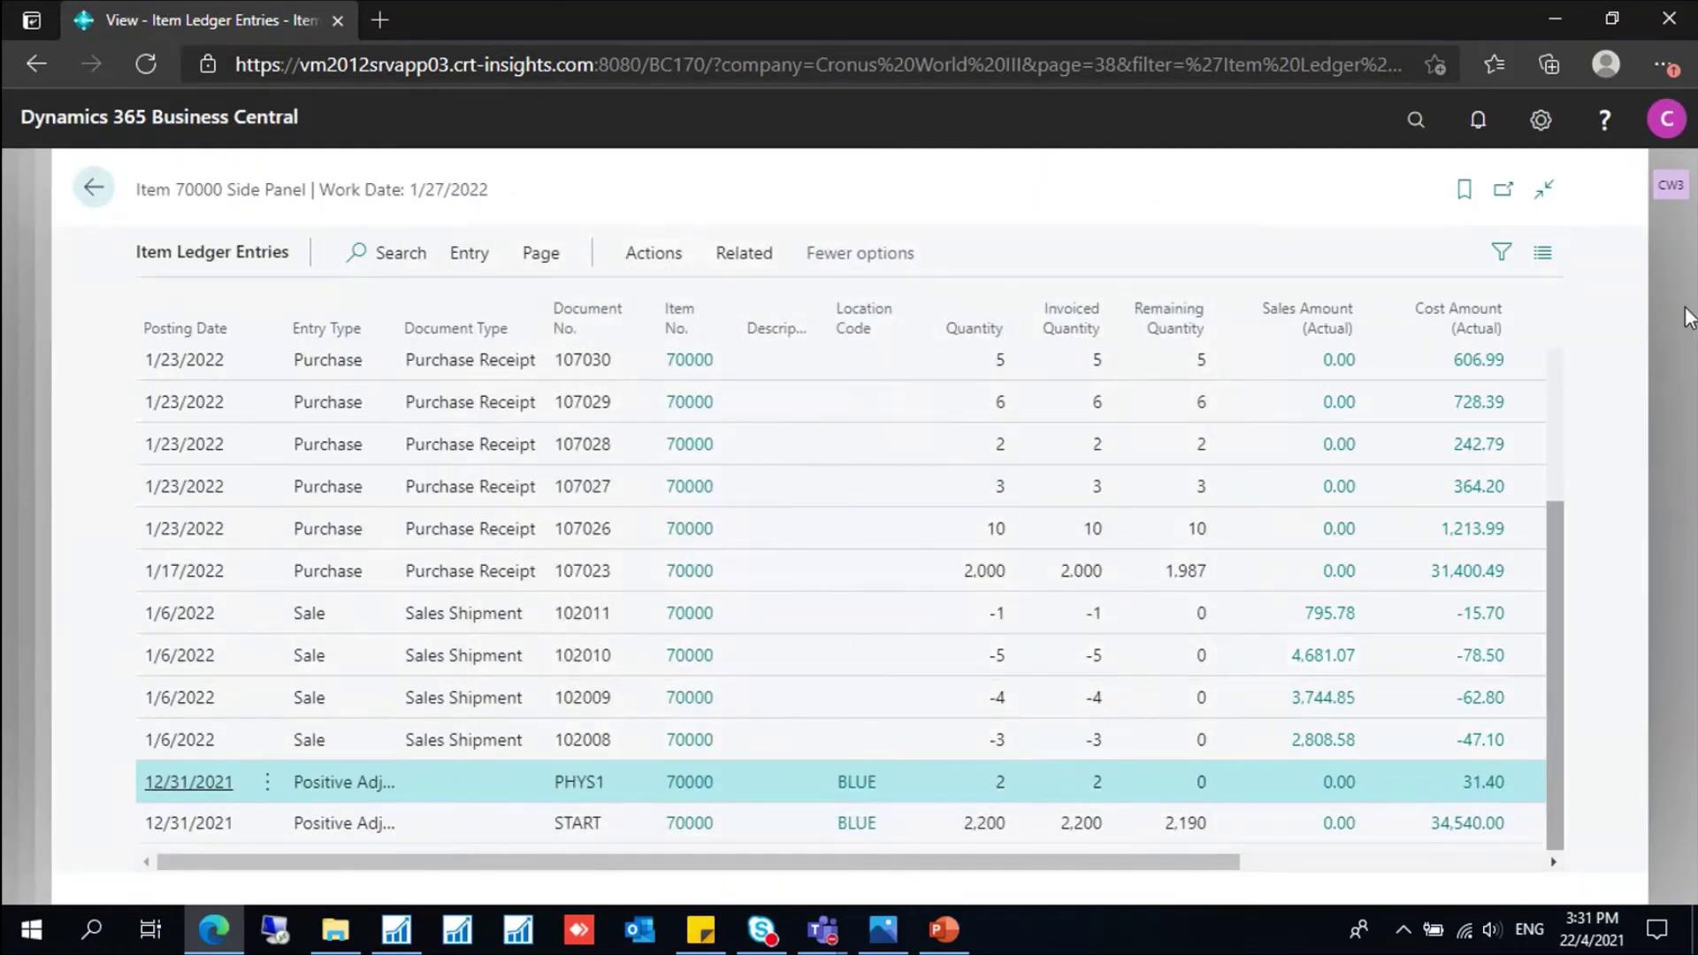
Step: Reopen the item ledger entries of item 70000, recheck the PHYS1 entry, and return to the Items list
key(Escape)
click(231, 362)
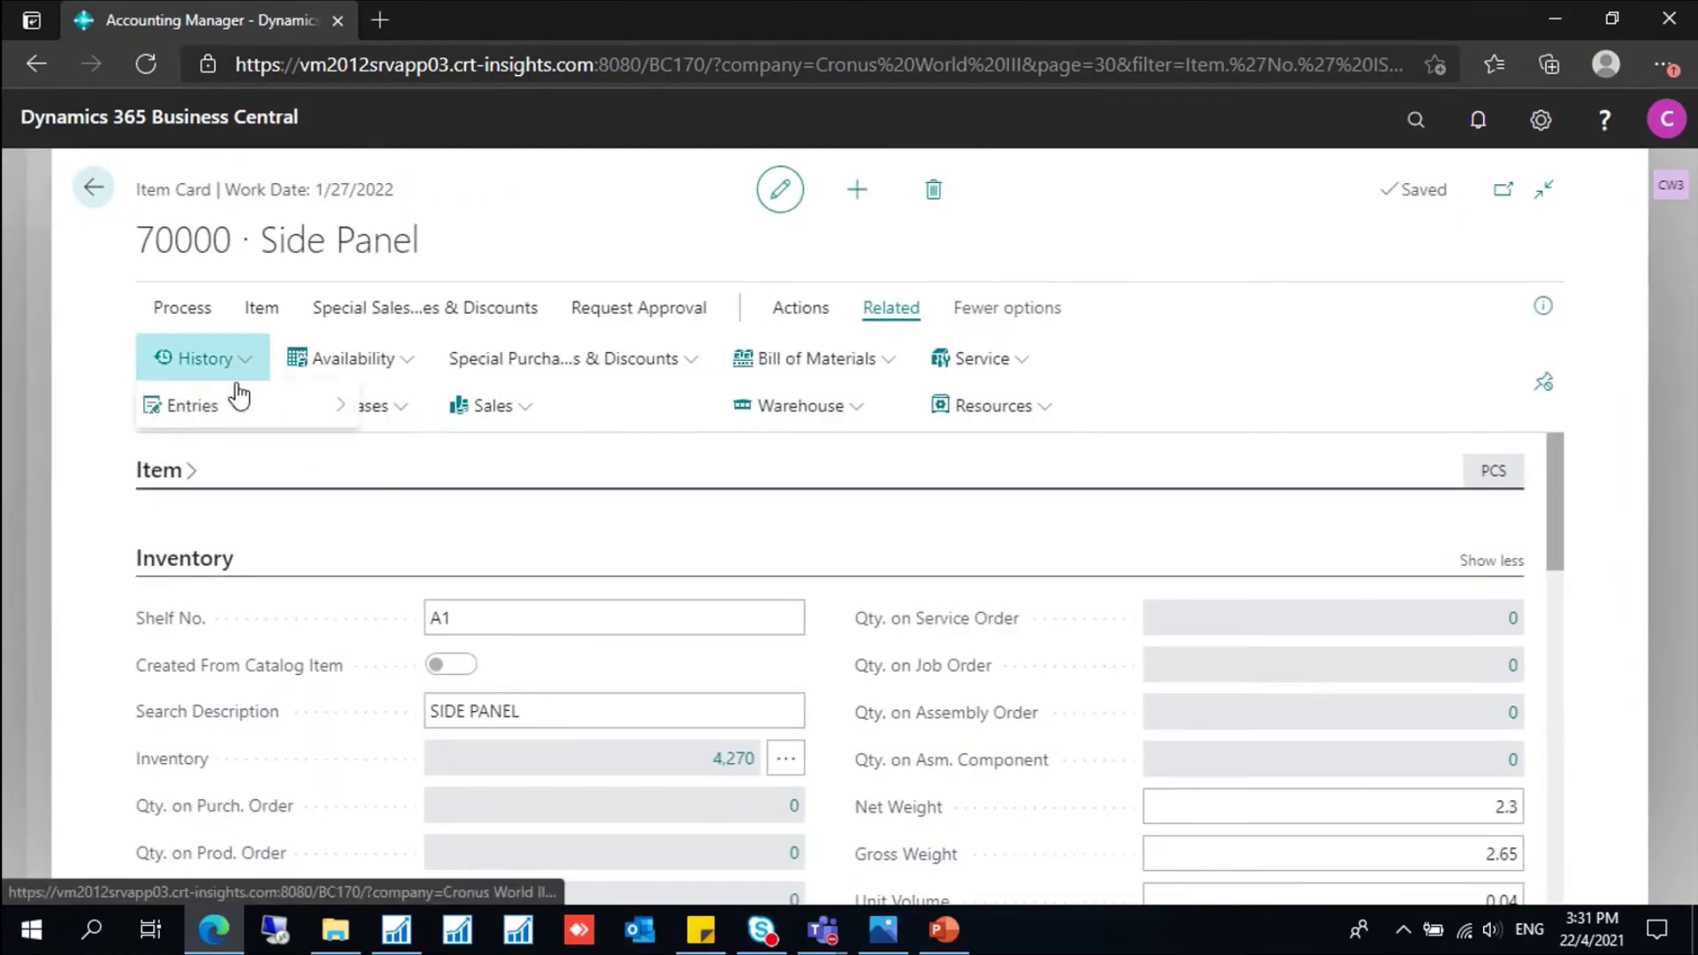
mouse_move(235, 411)
click(459, 431)
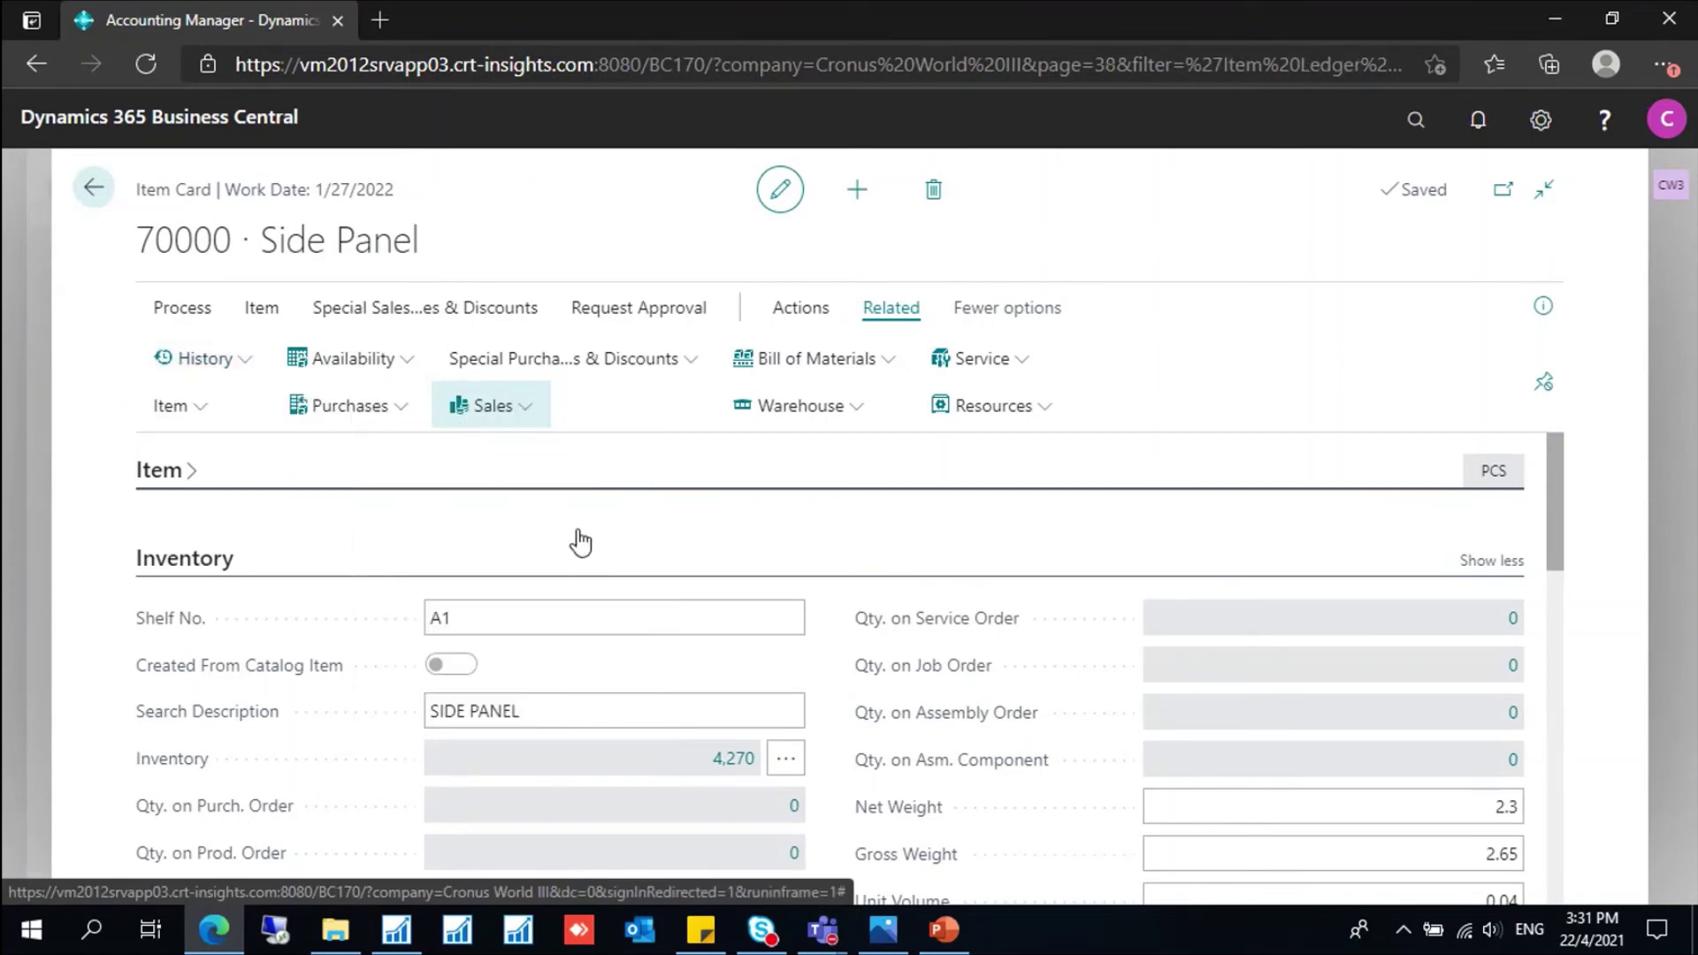
scroll(729, 690, down, 3)
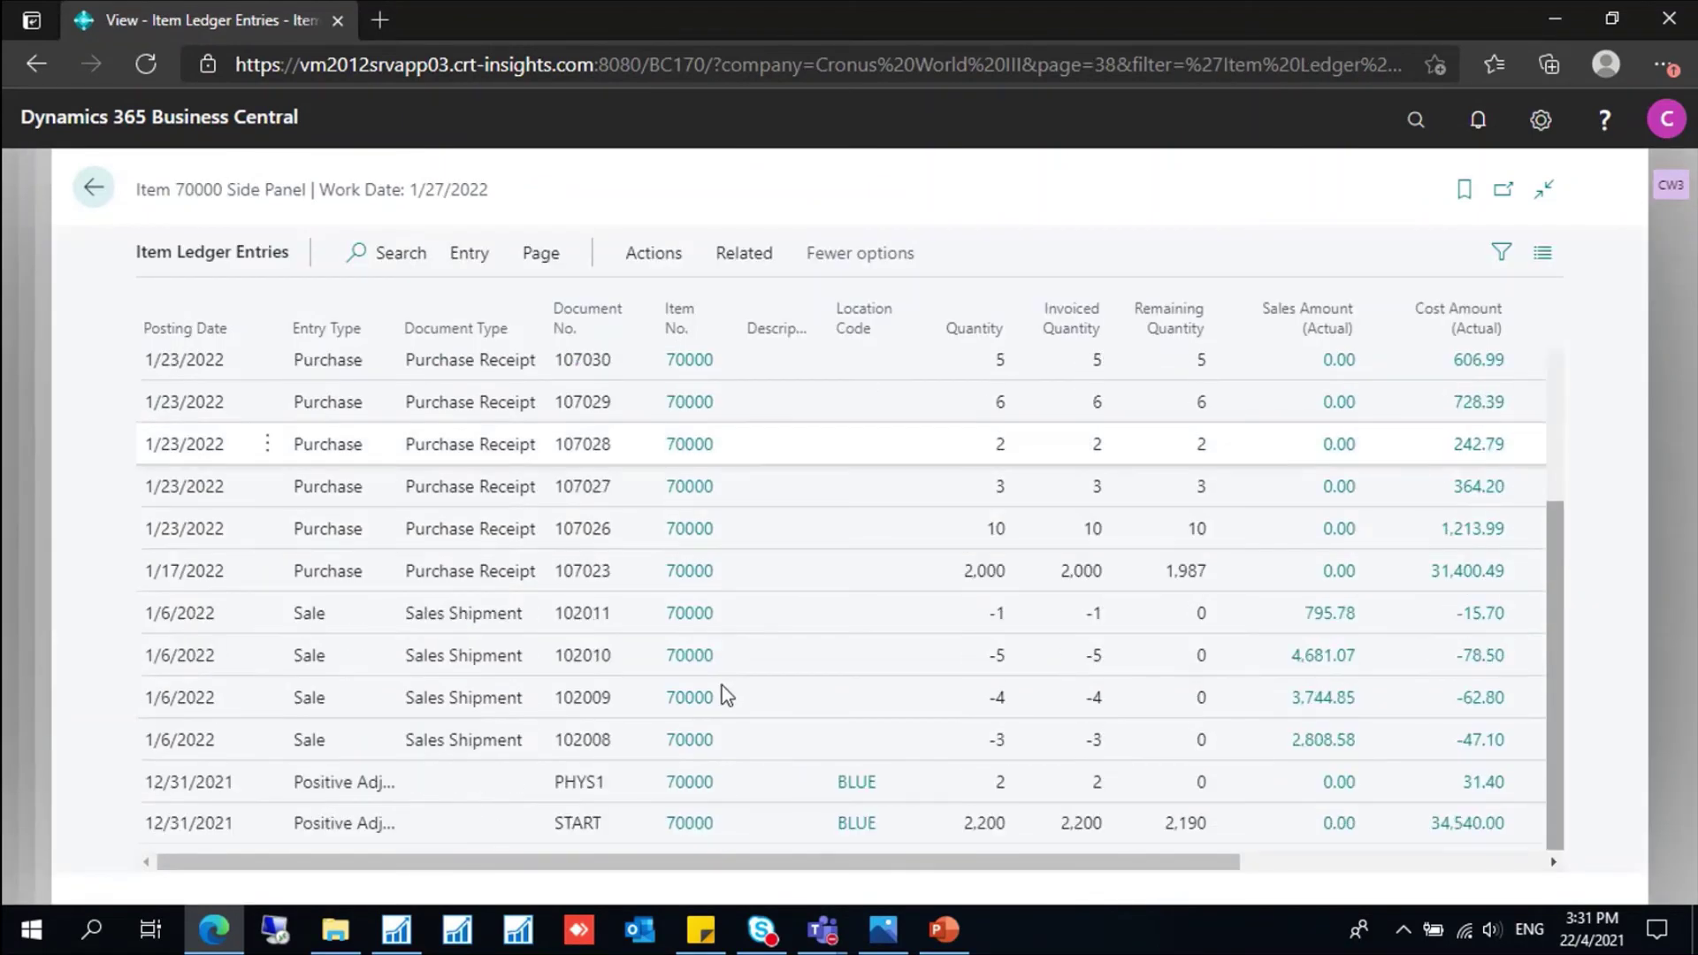
click(773, 784)
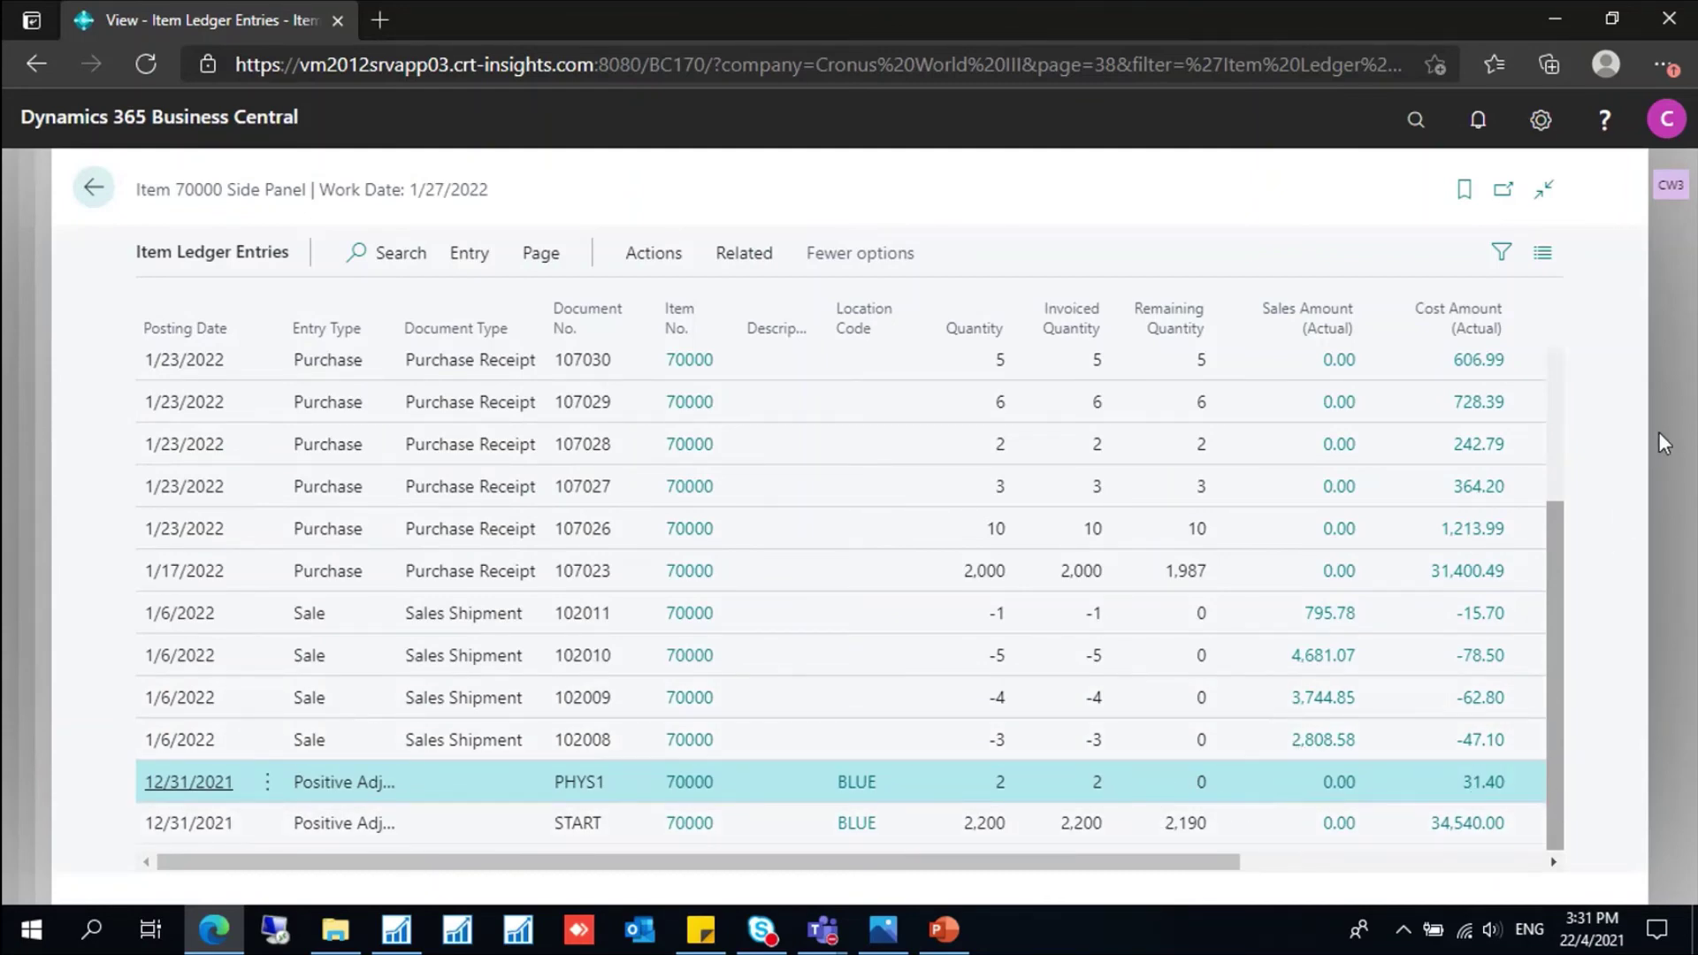
key(Escape)
key(Escape)
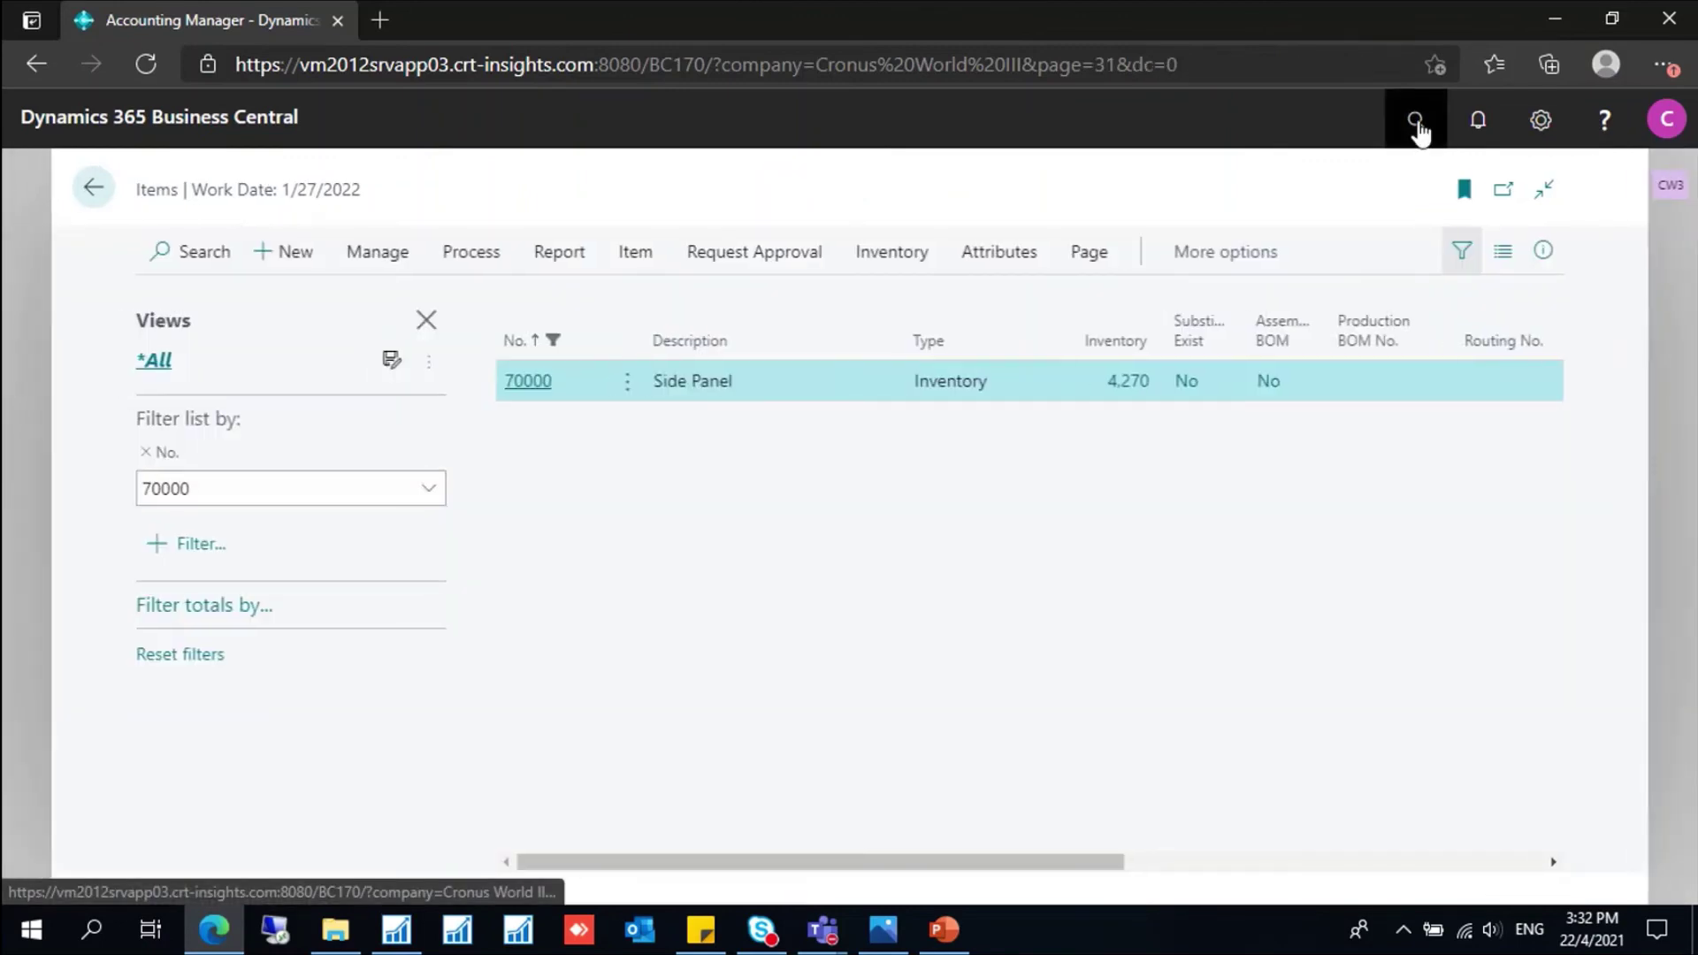
Step: Search for the revaluation journal and open the Item Revaluation Journals page
click(1415, 120)
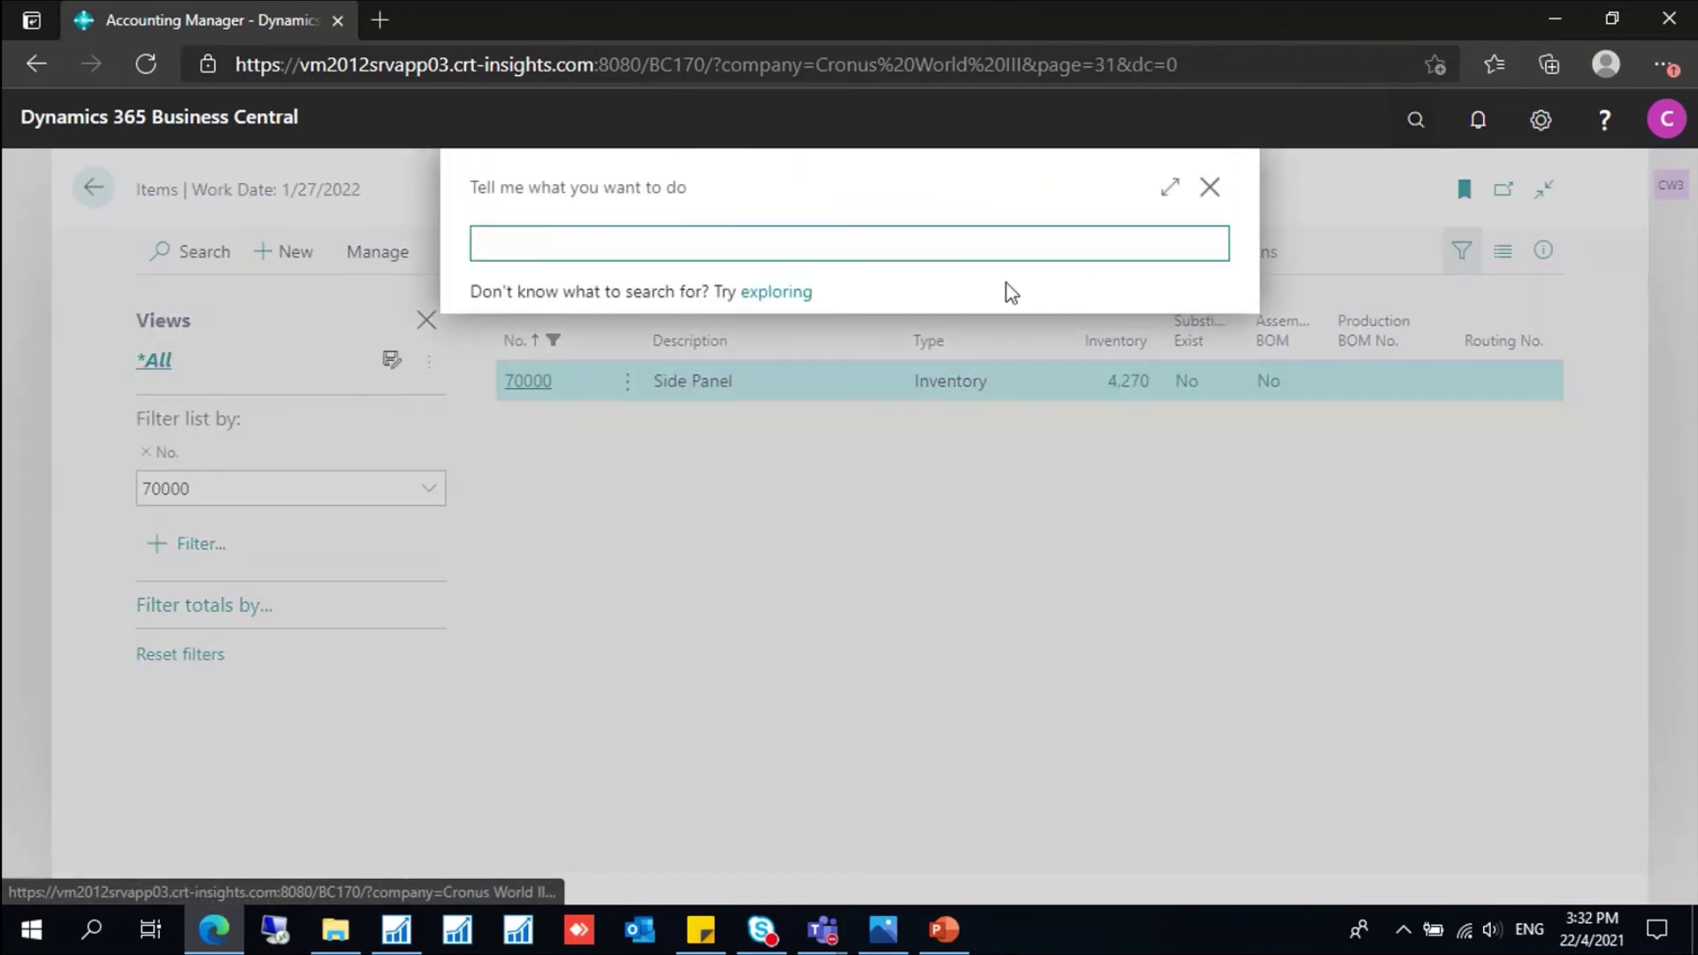
text(revaluati)
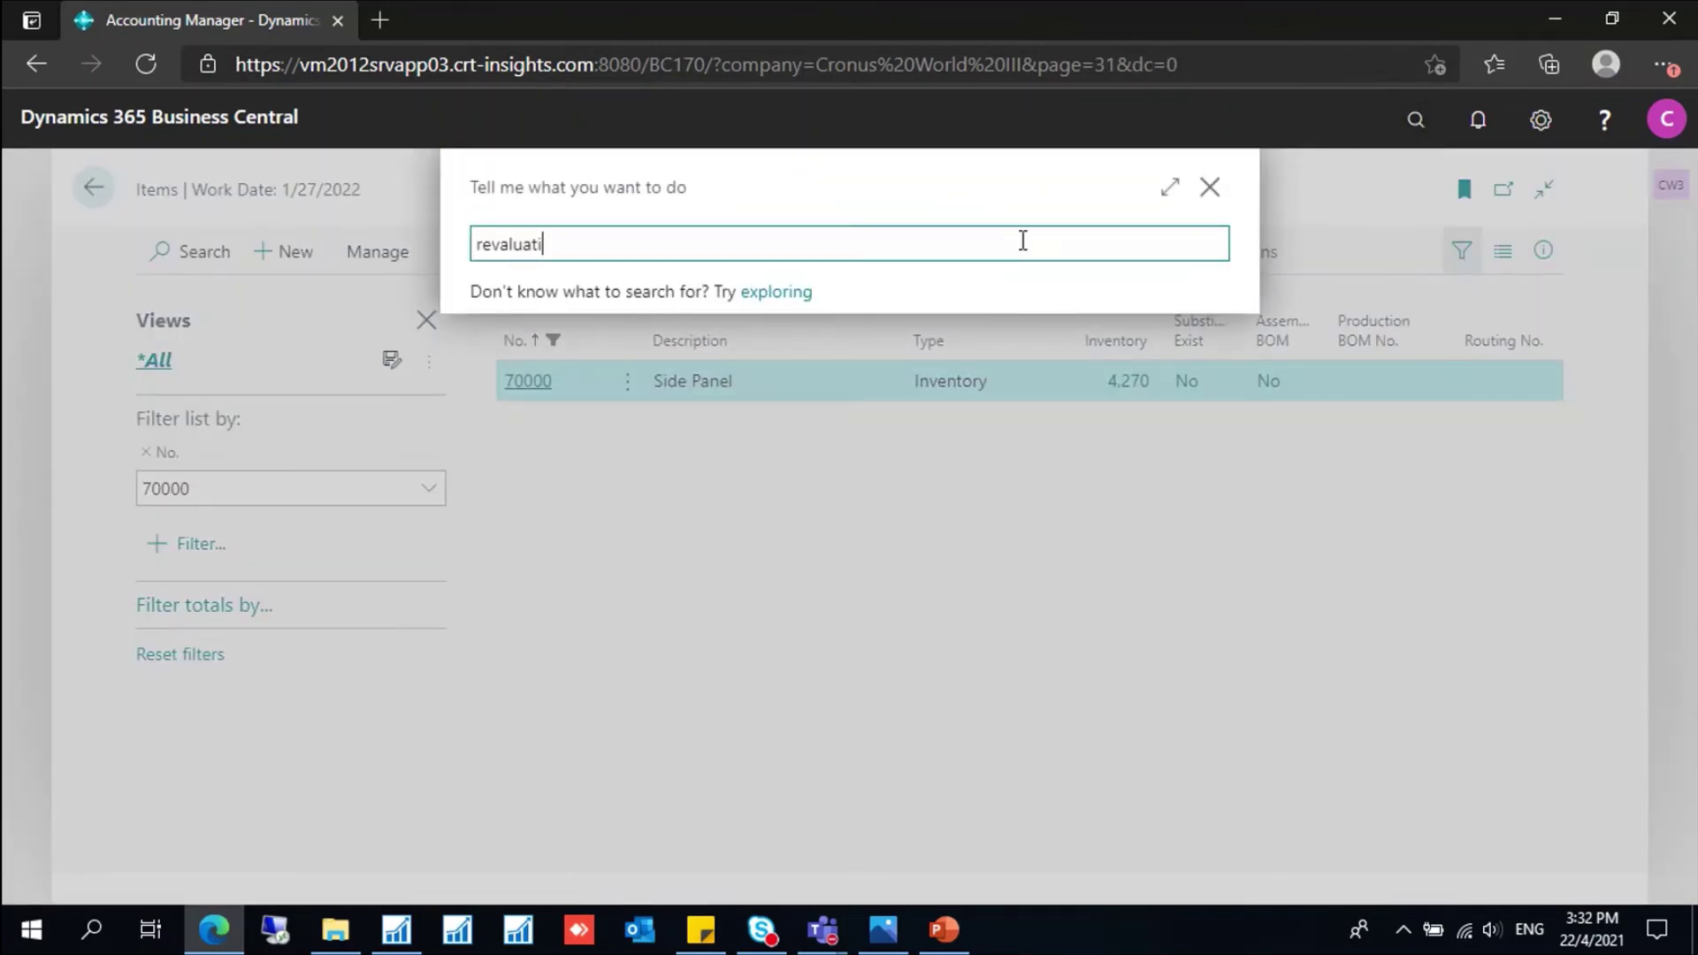
text(on jour)
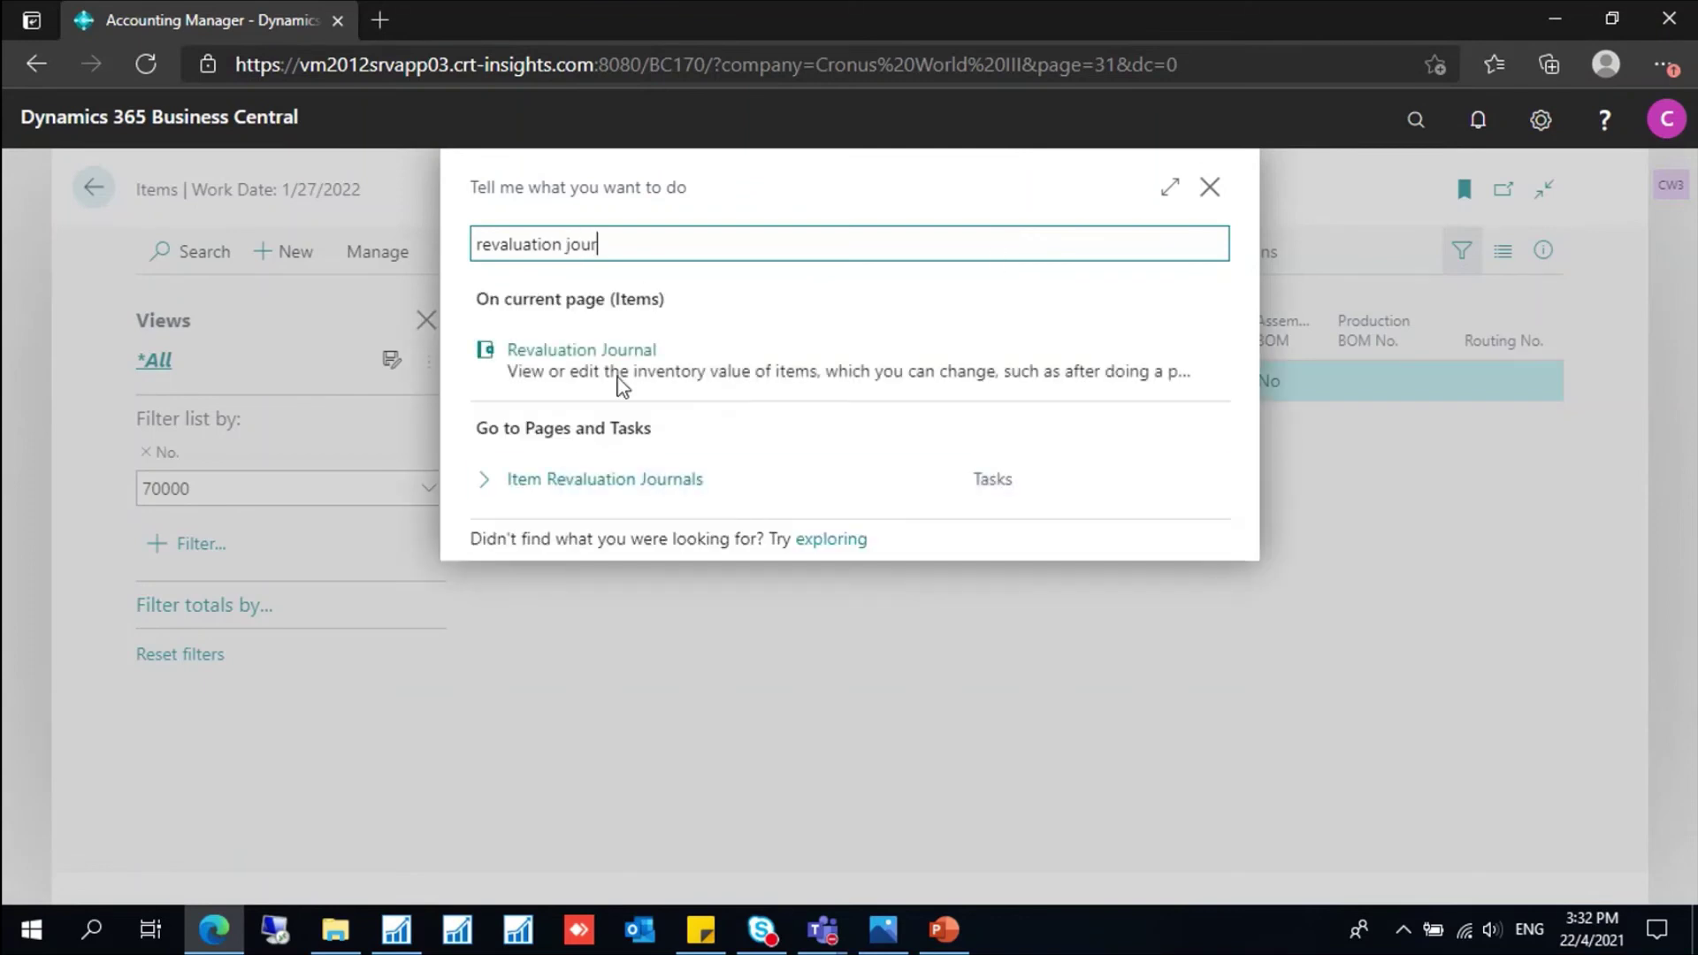
click(607, 482)
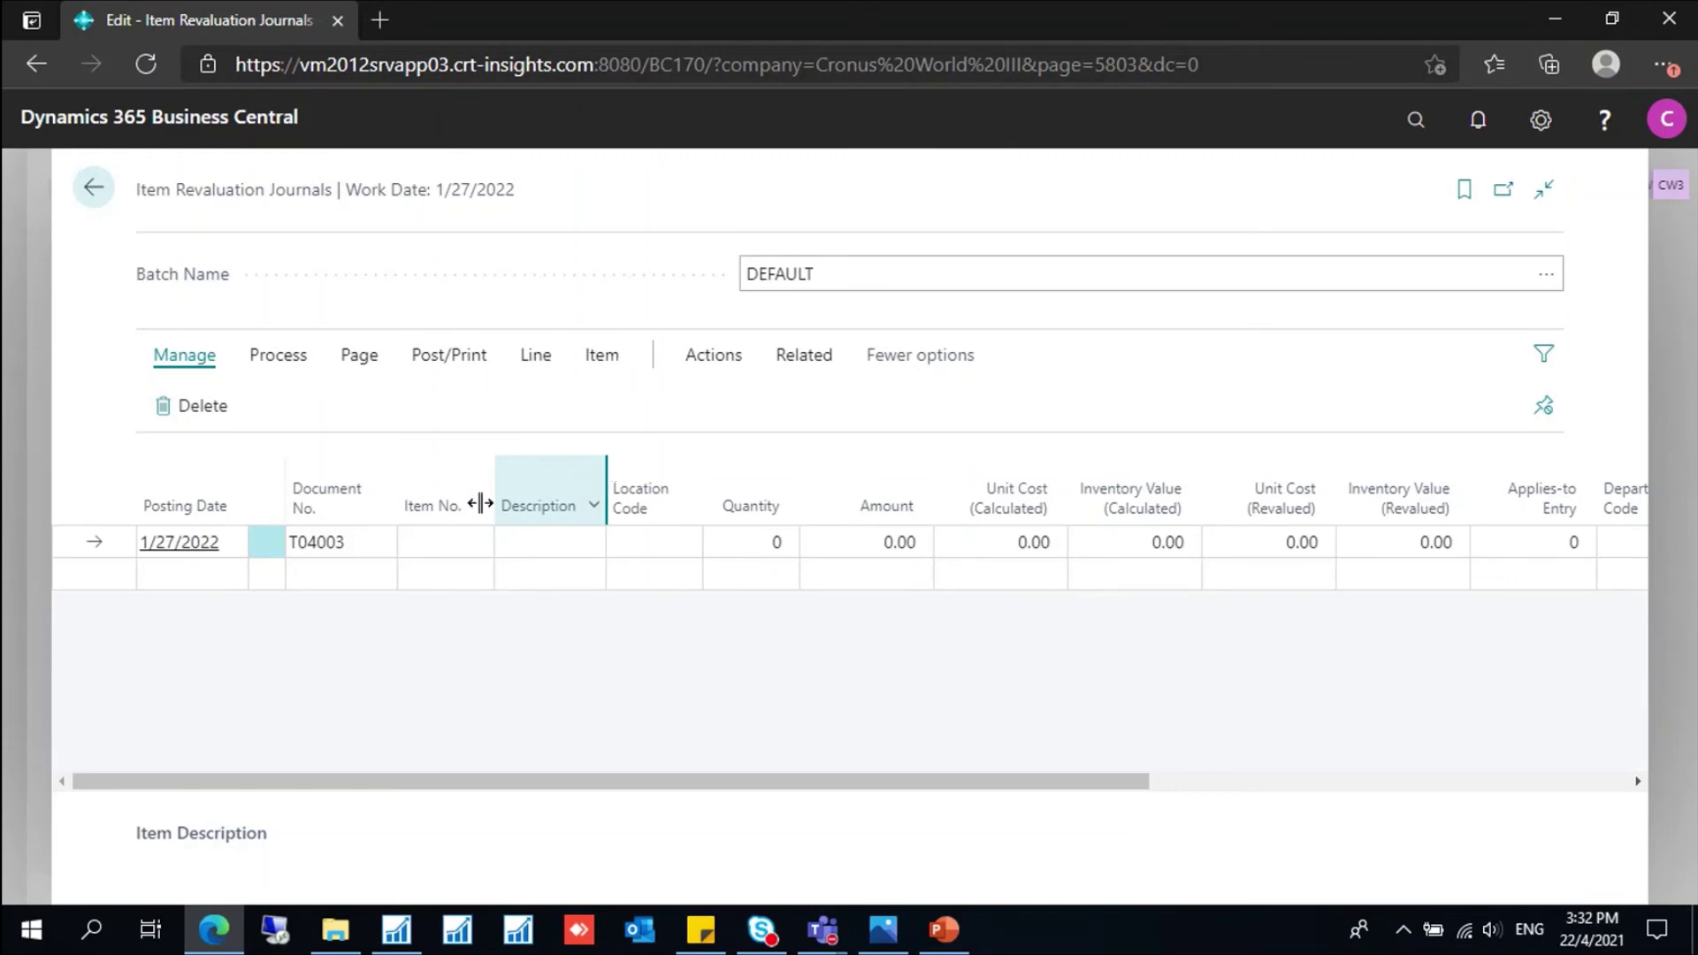
click(363, 548)
click(363, 548)
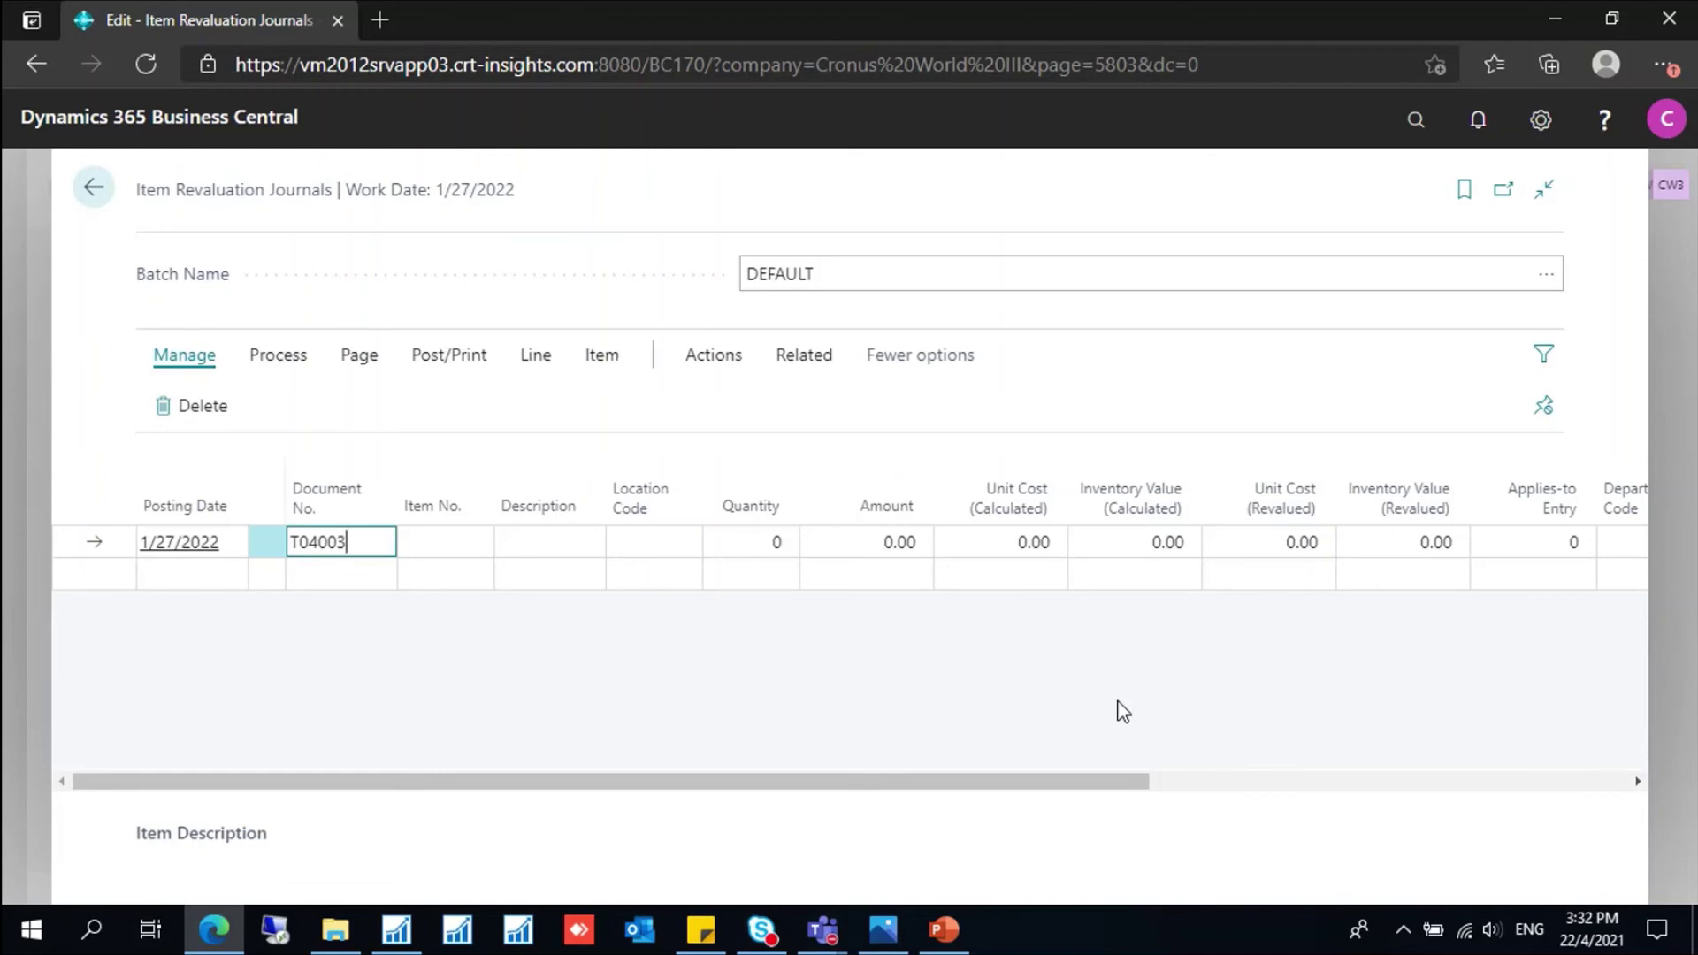
click(713, 356)
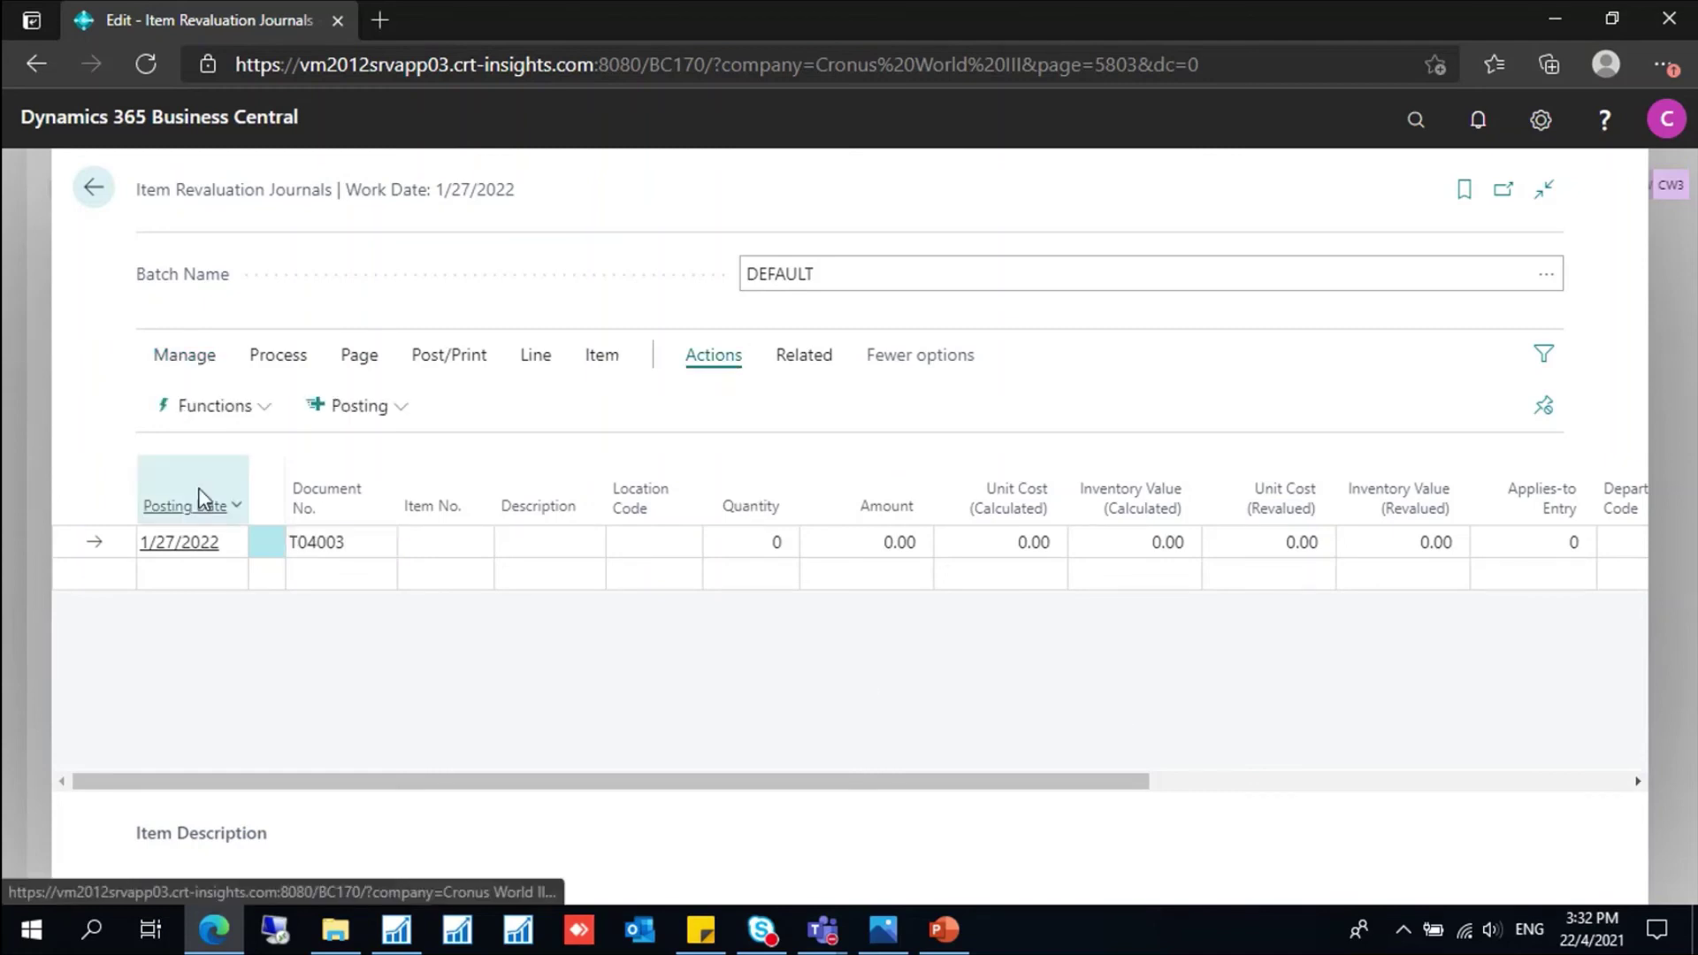
click(232, 415)
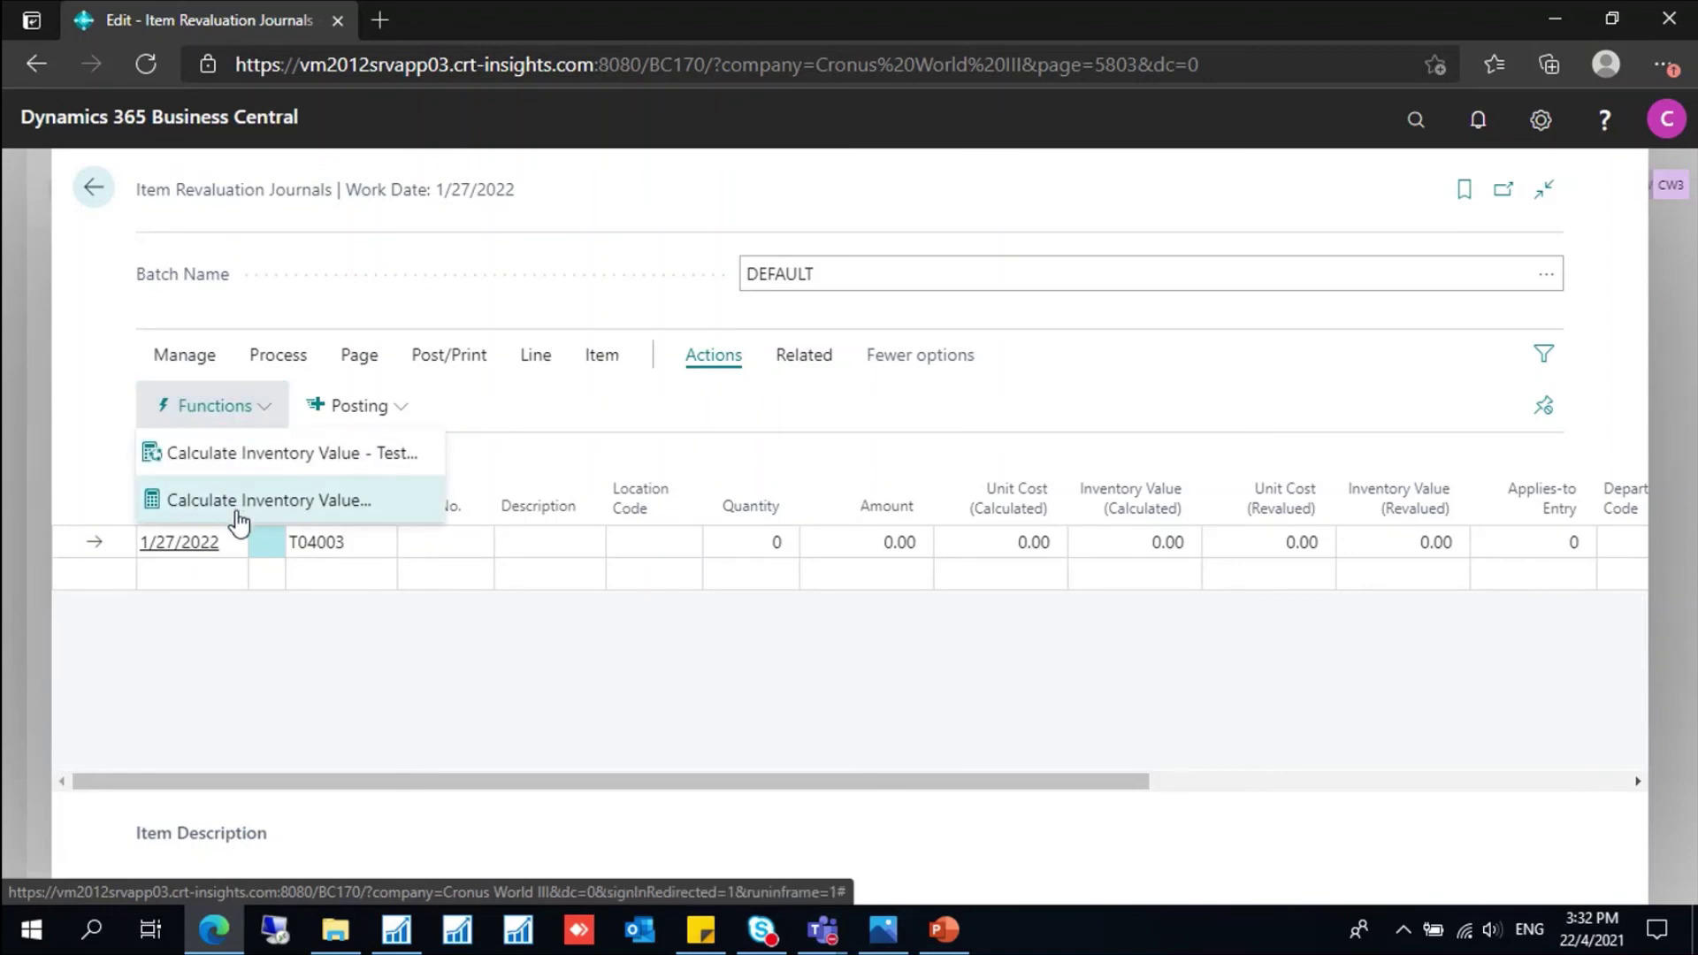
click(701, 655)
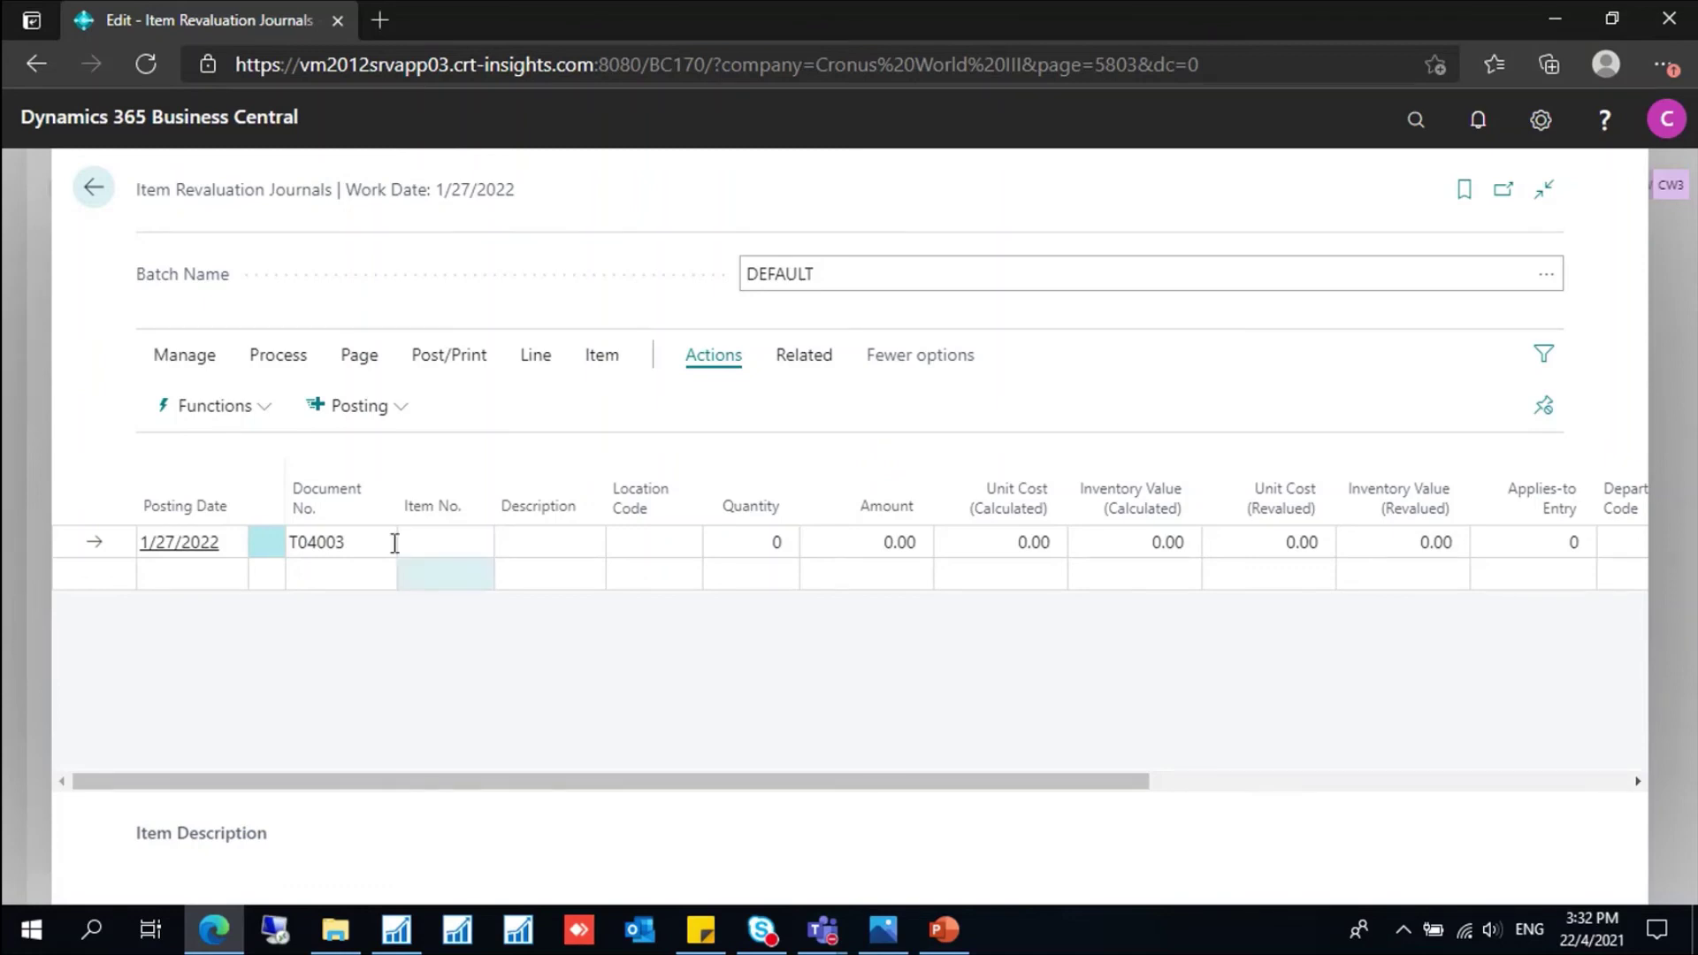
Step: Enter item number 70000 on the first line of the DEFAULT revaluation journal batch
click(462, 541)
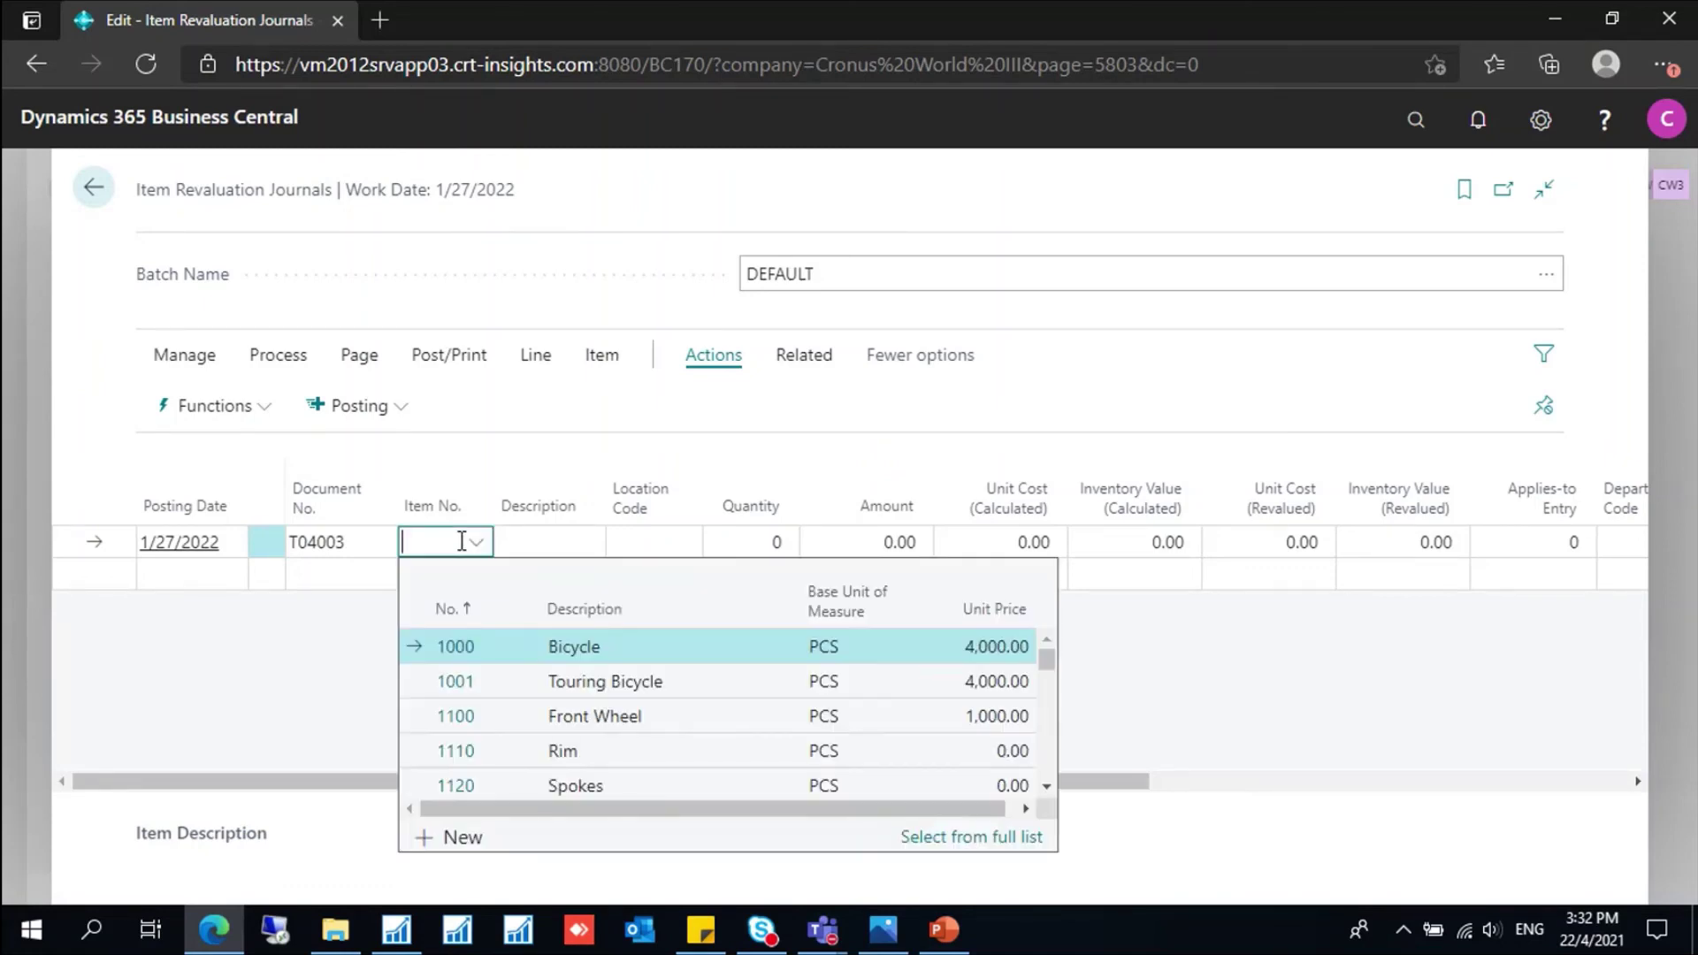
text(70000)
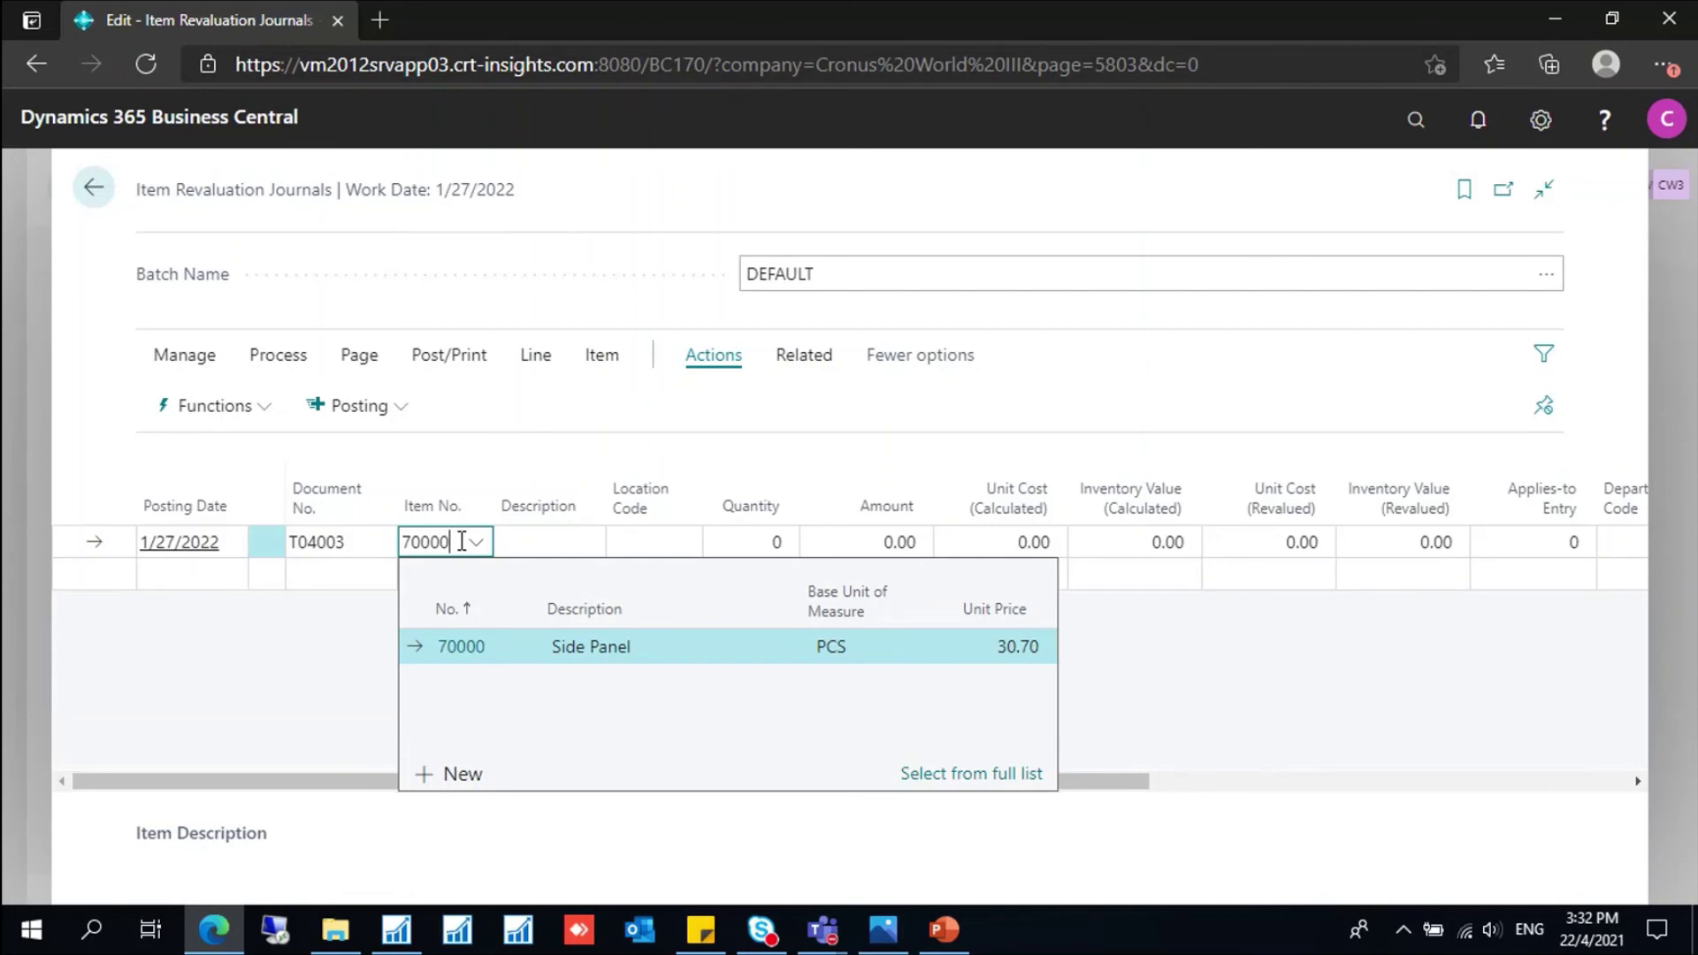
key(Return)
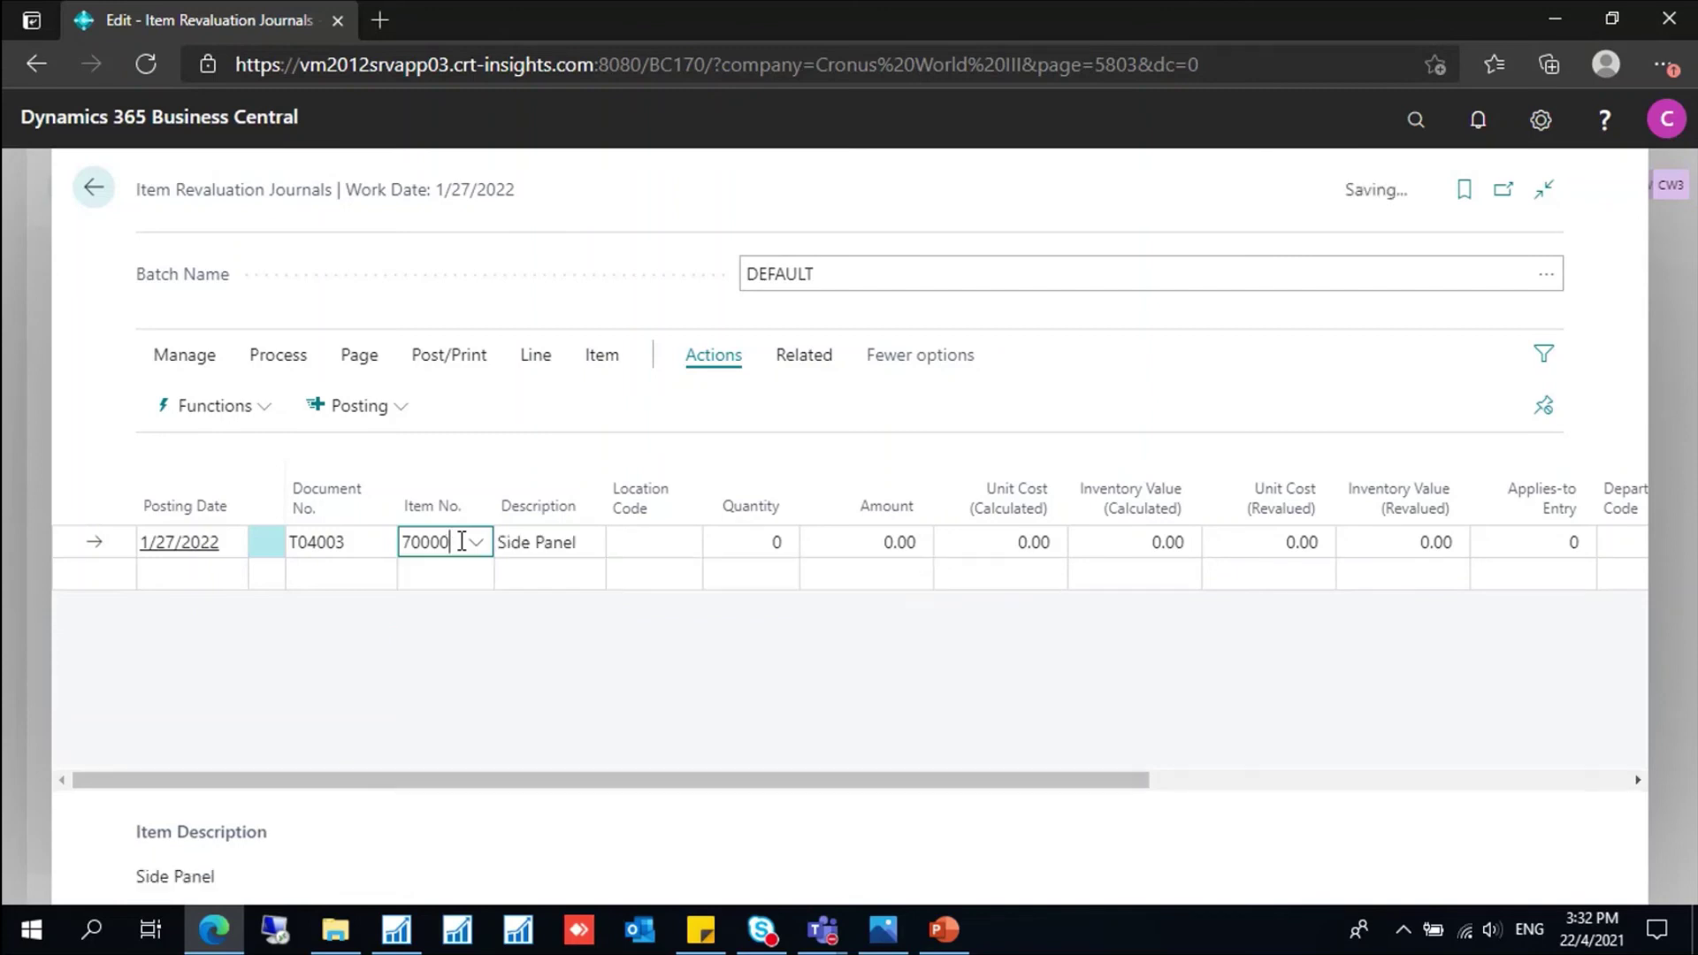
Step: Apply the item 70000 revaluation line to the PHYS1 positive adjustment ledger entry dated 12/31/2021
key(Tab)
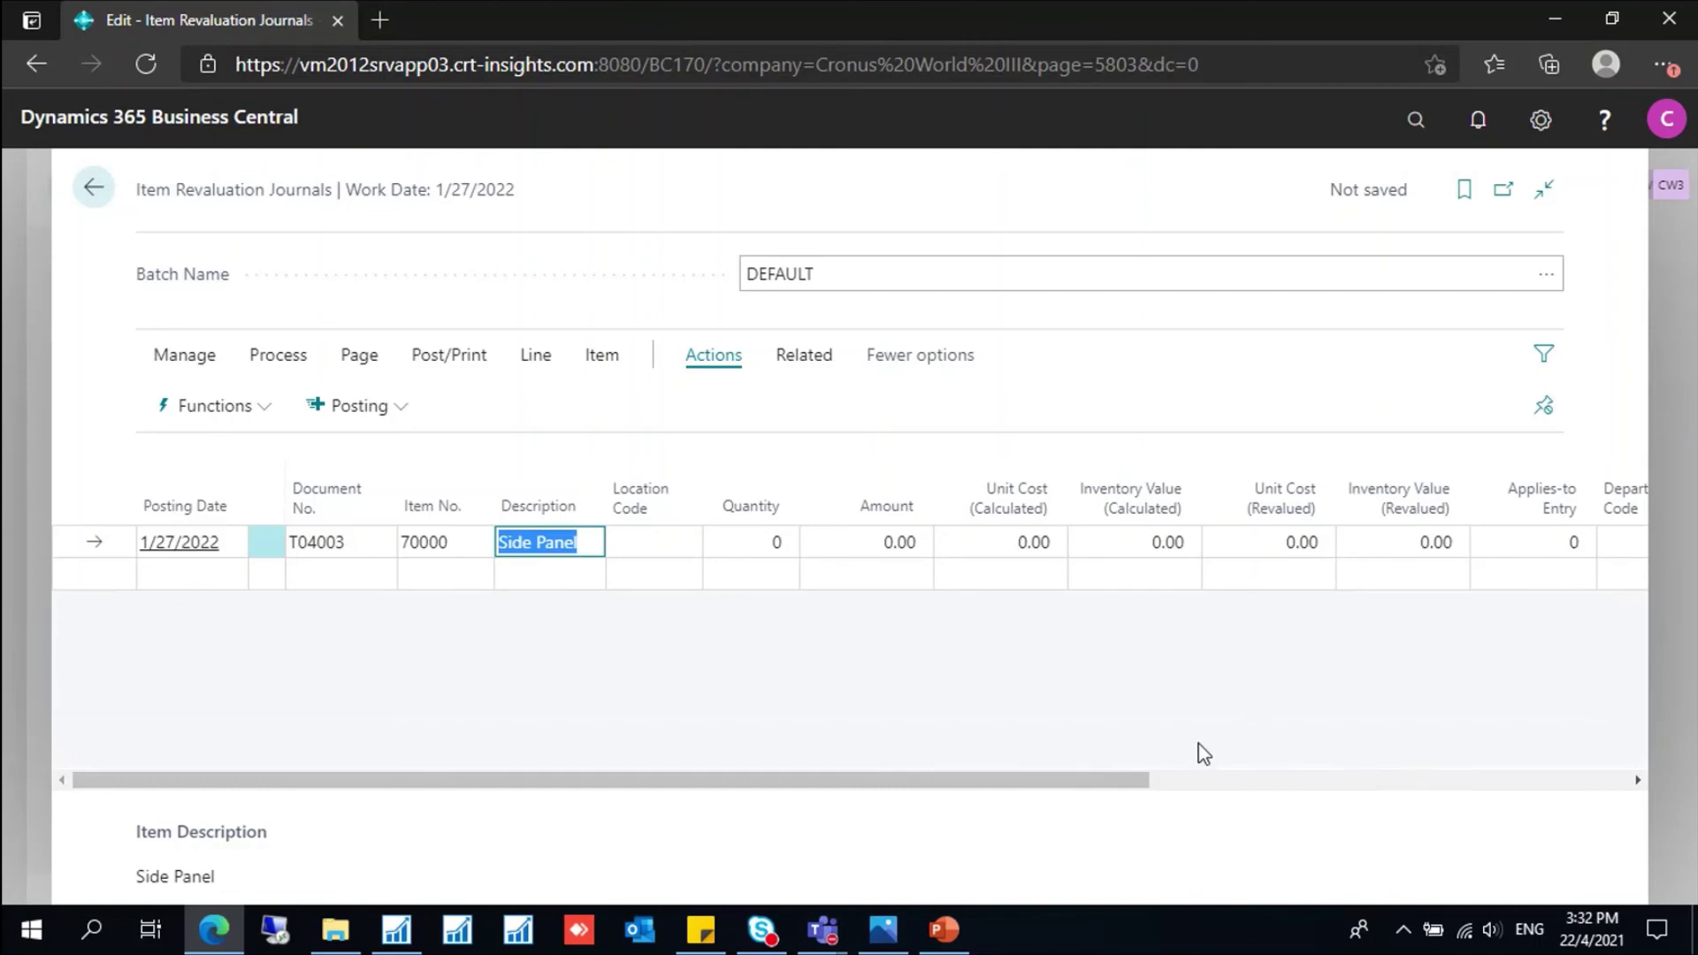
click(1556, 539)
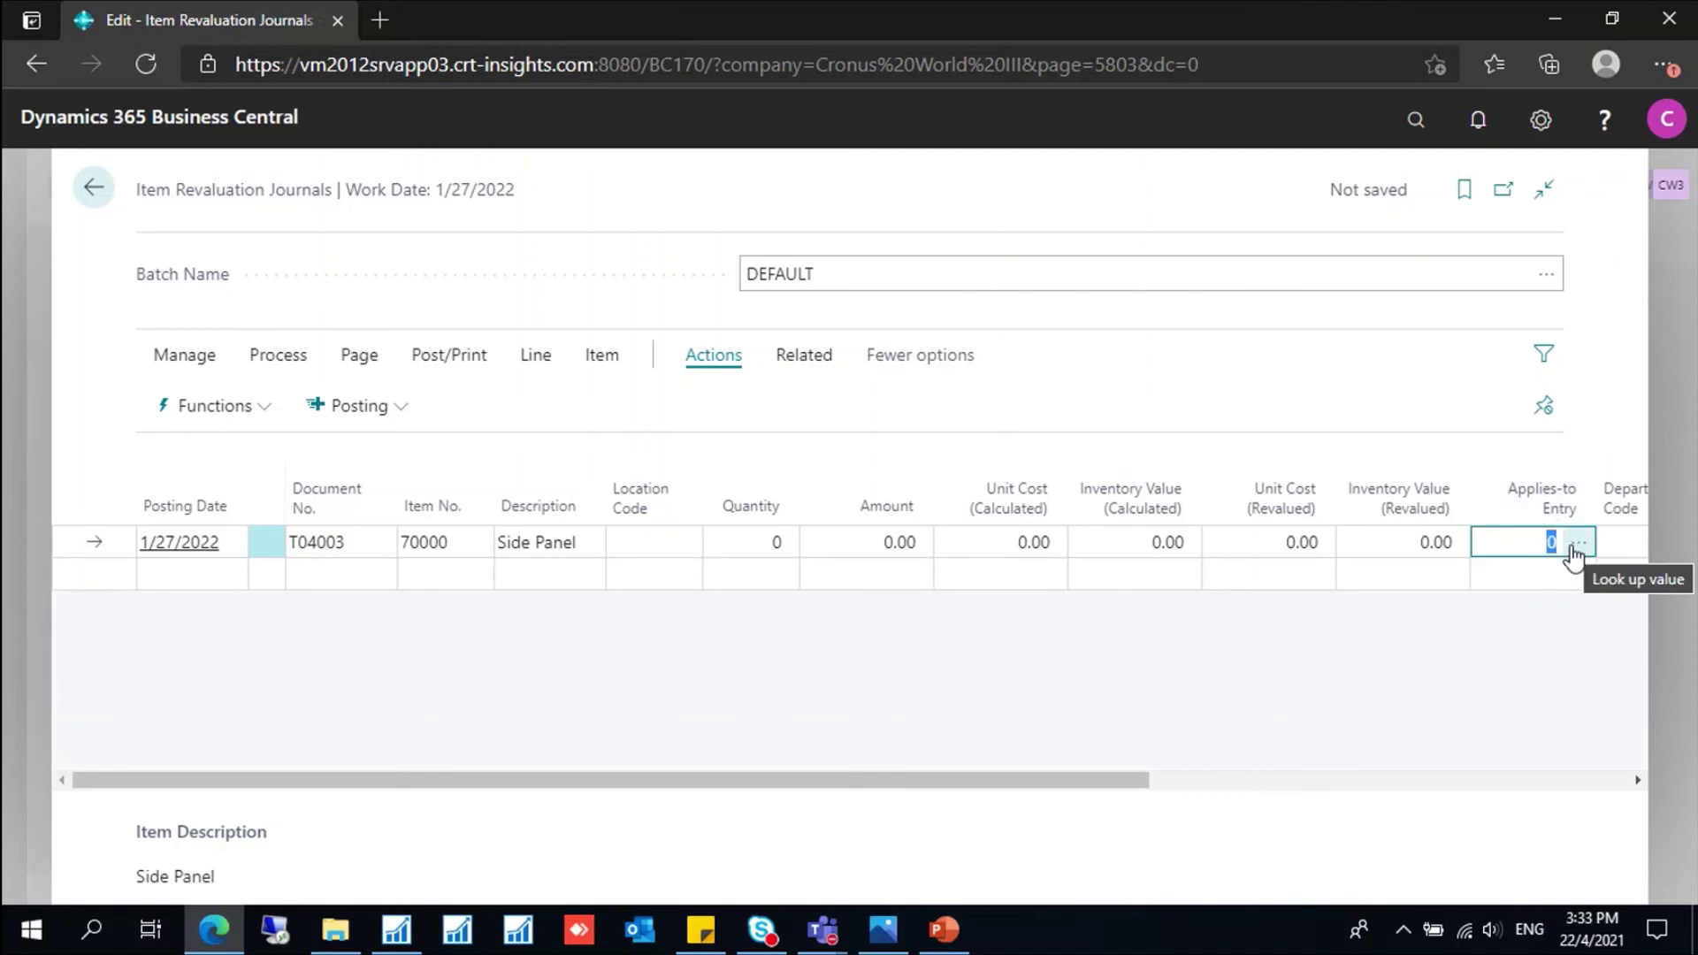
click(1574, 545)
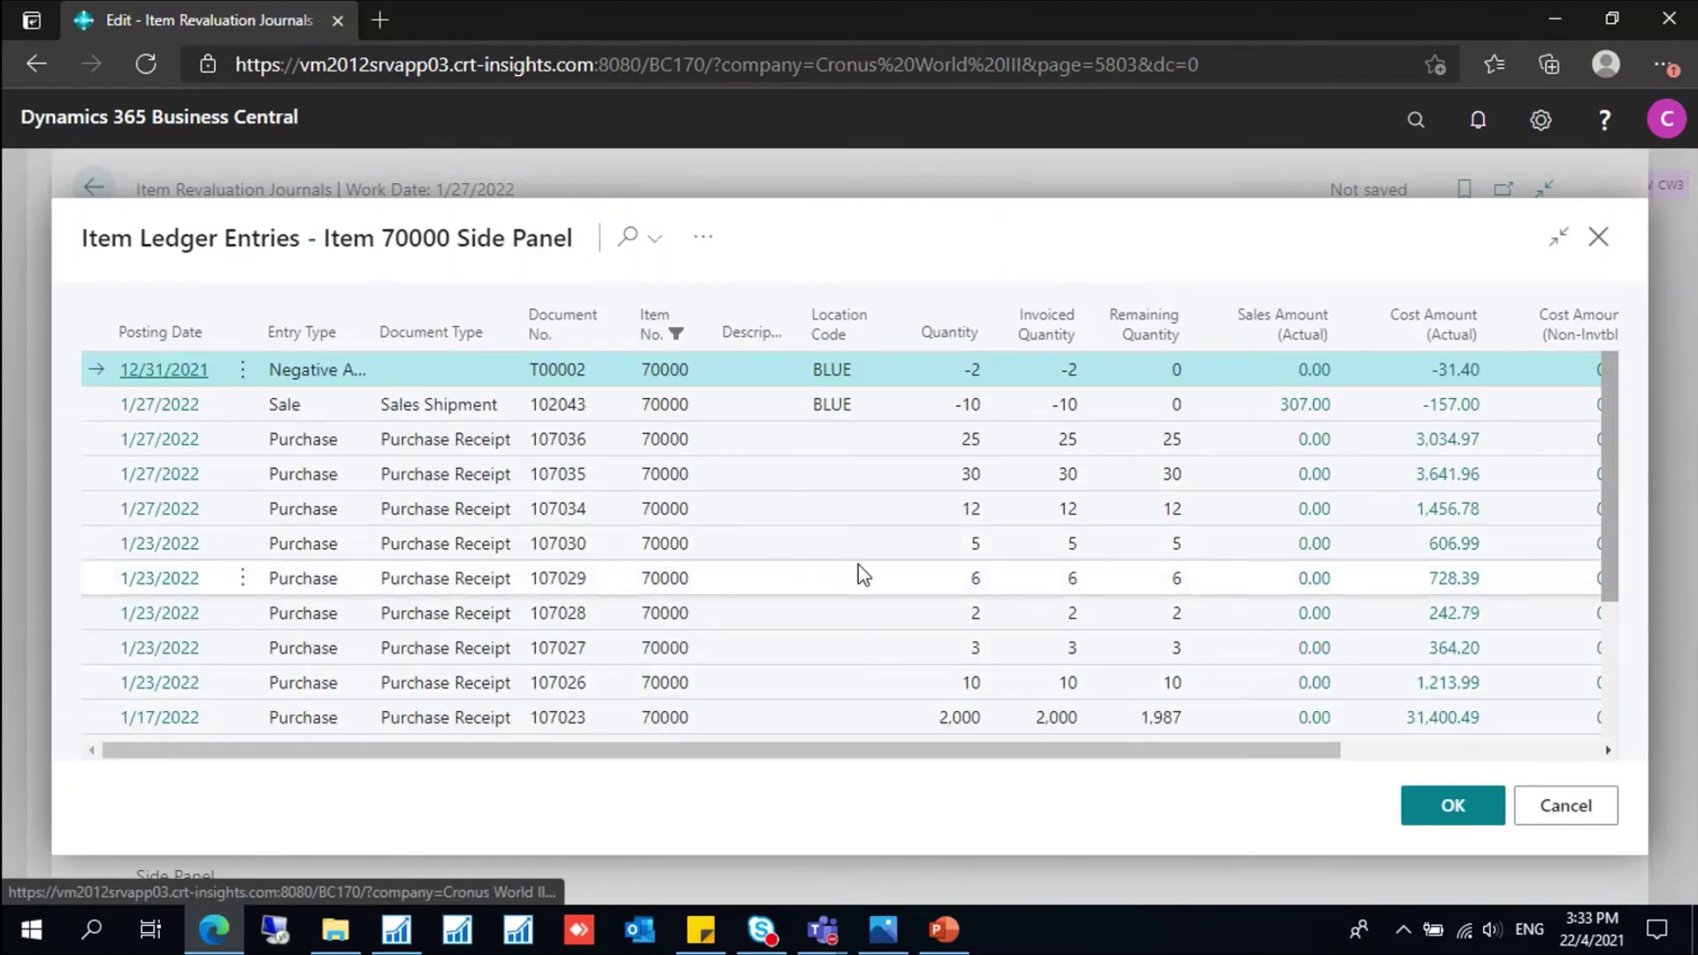
scroll(858, 565, down, 3)
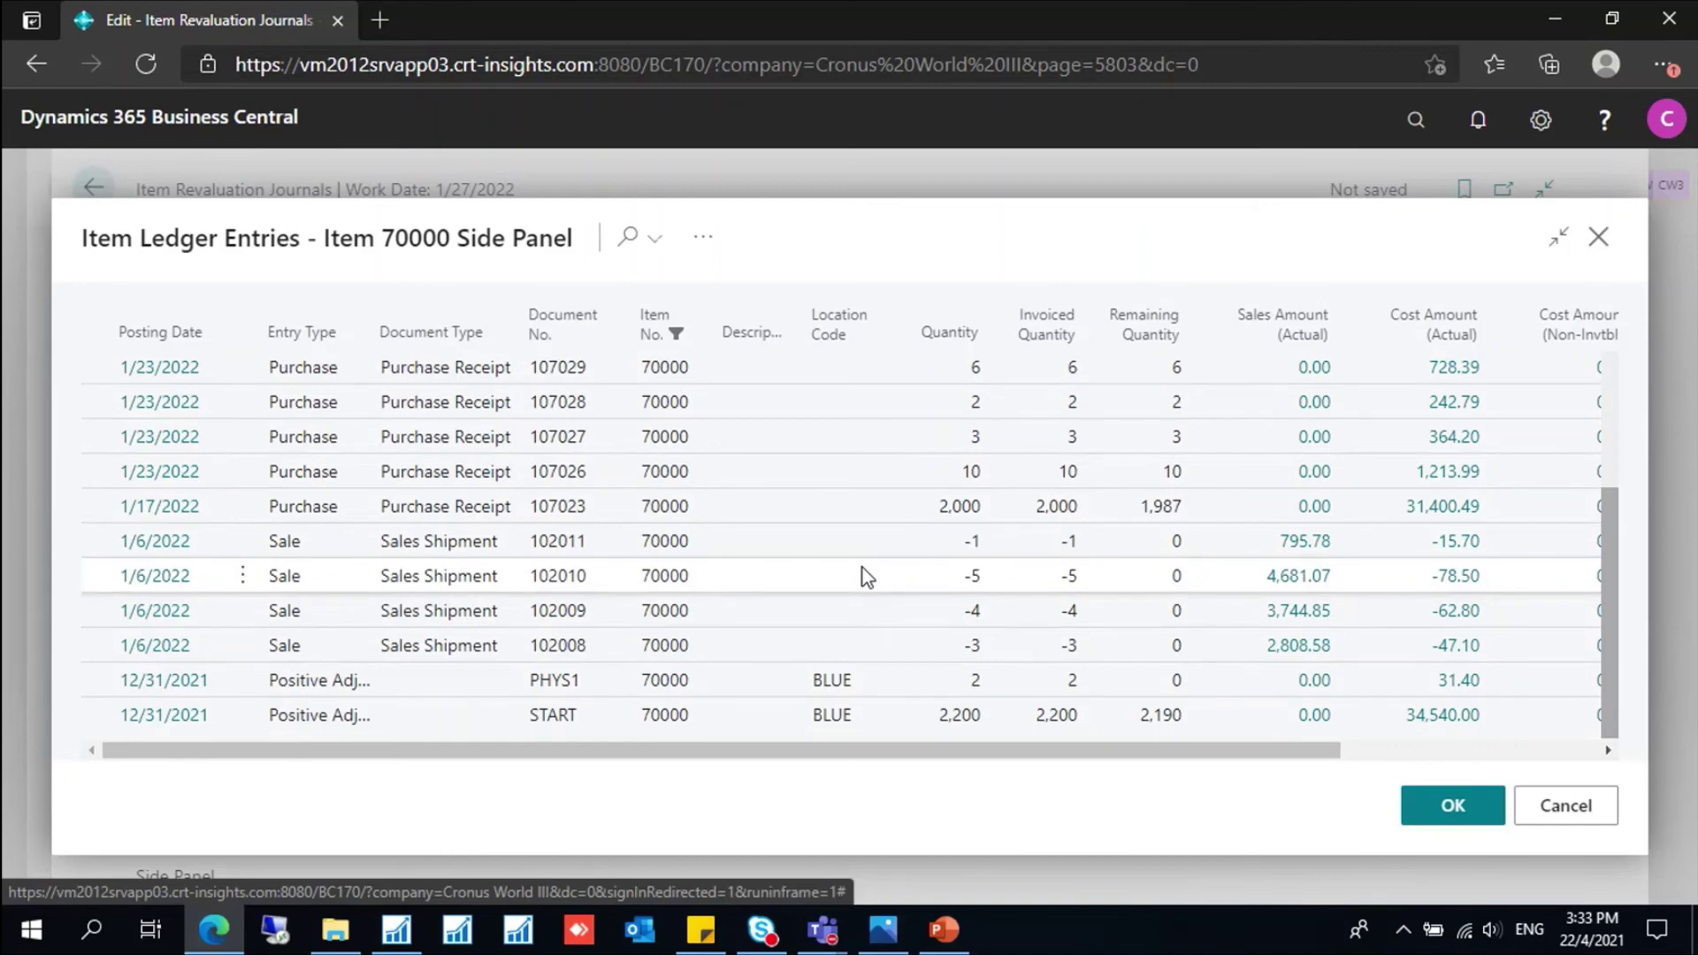
click(766, 674)
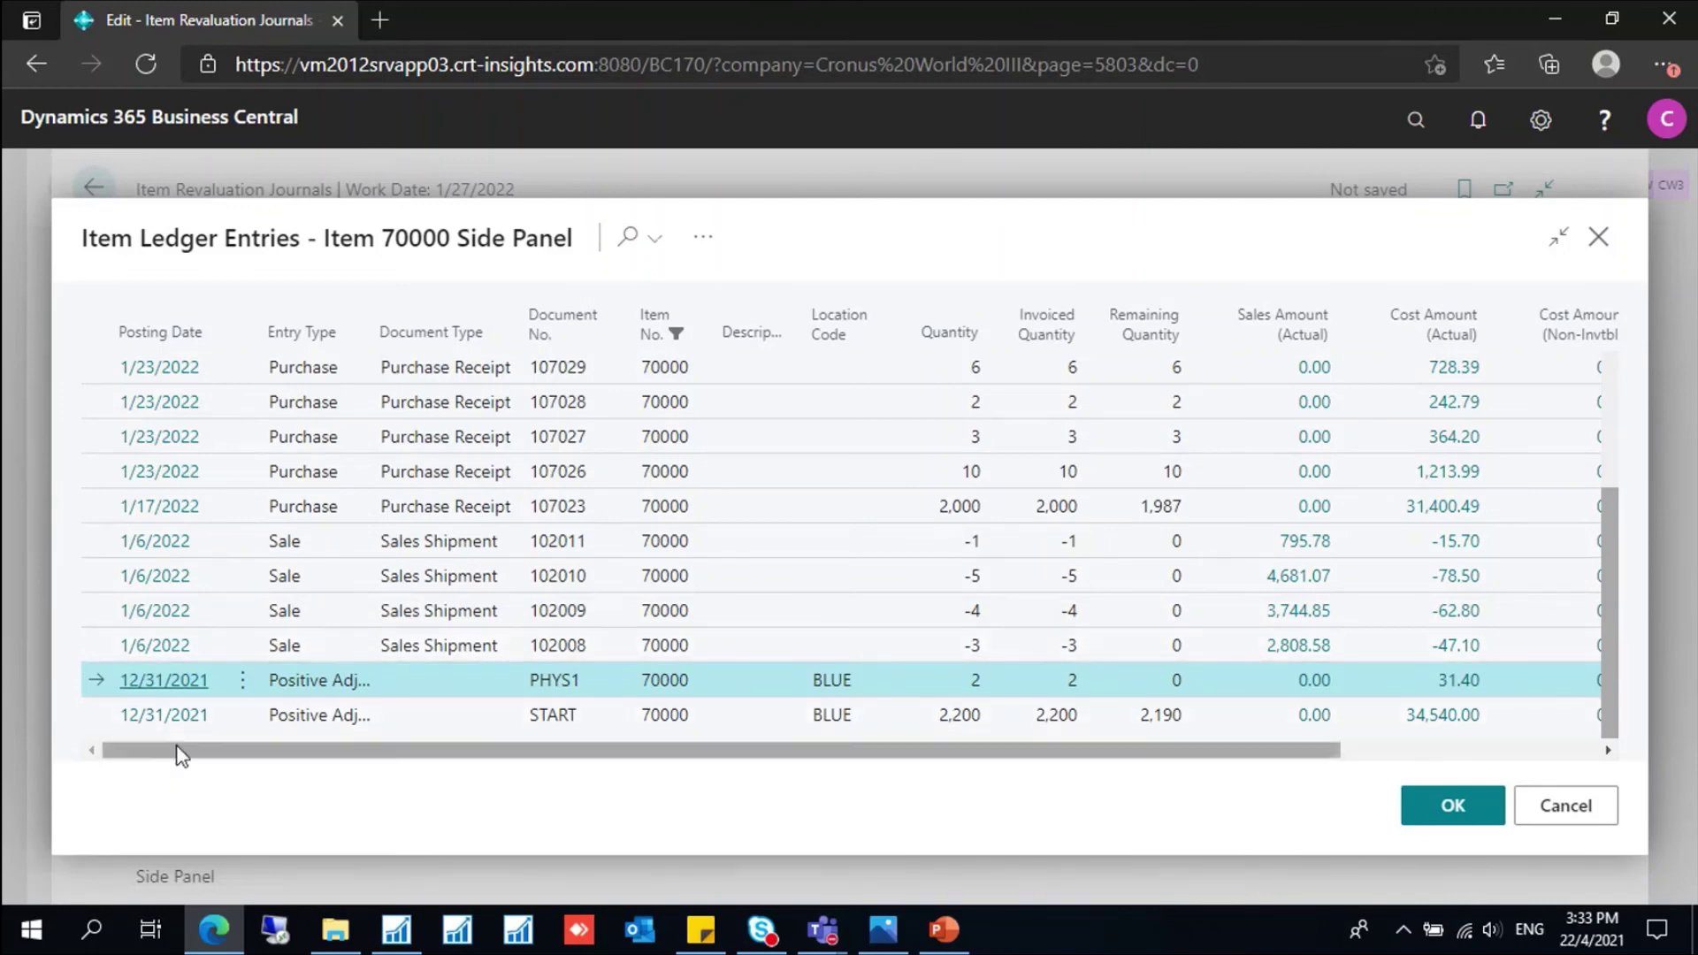
click(1451, 806)
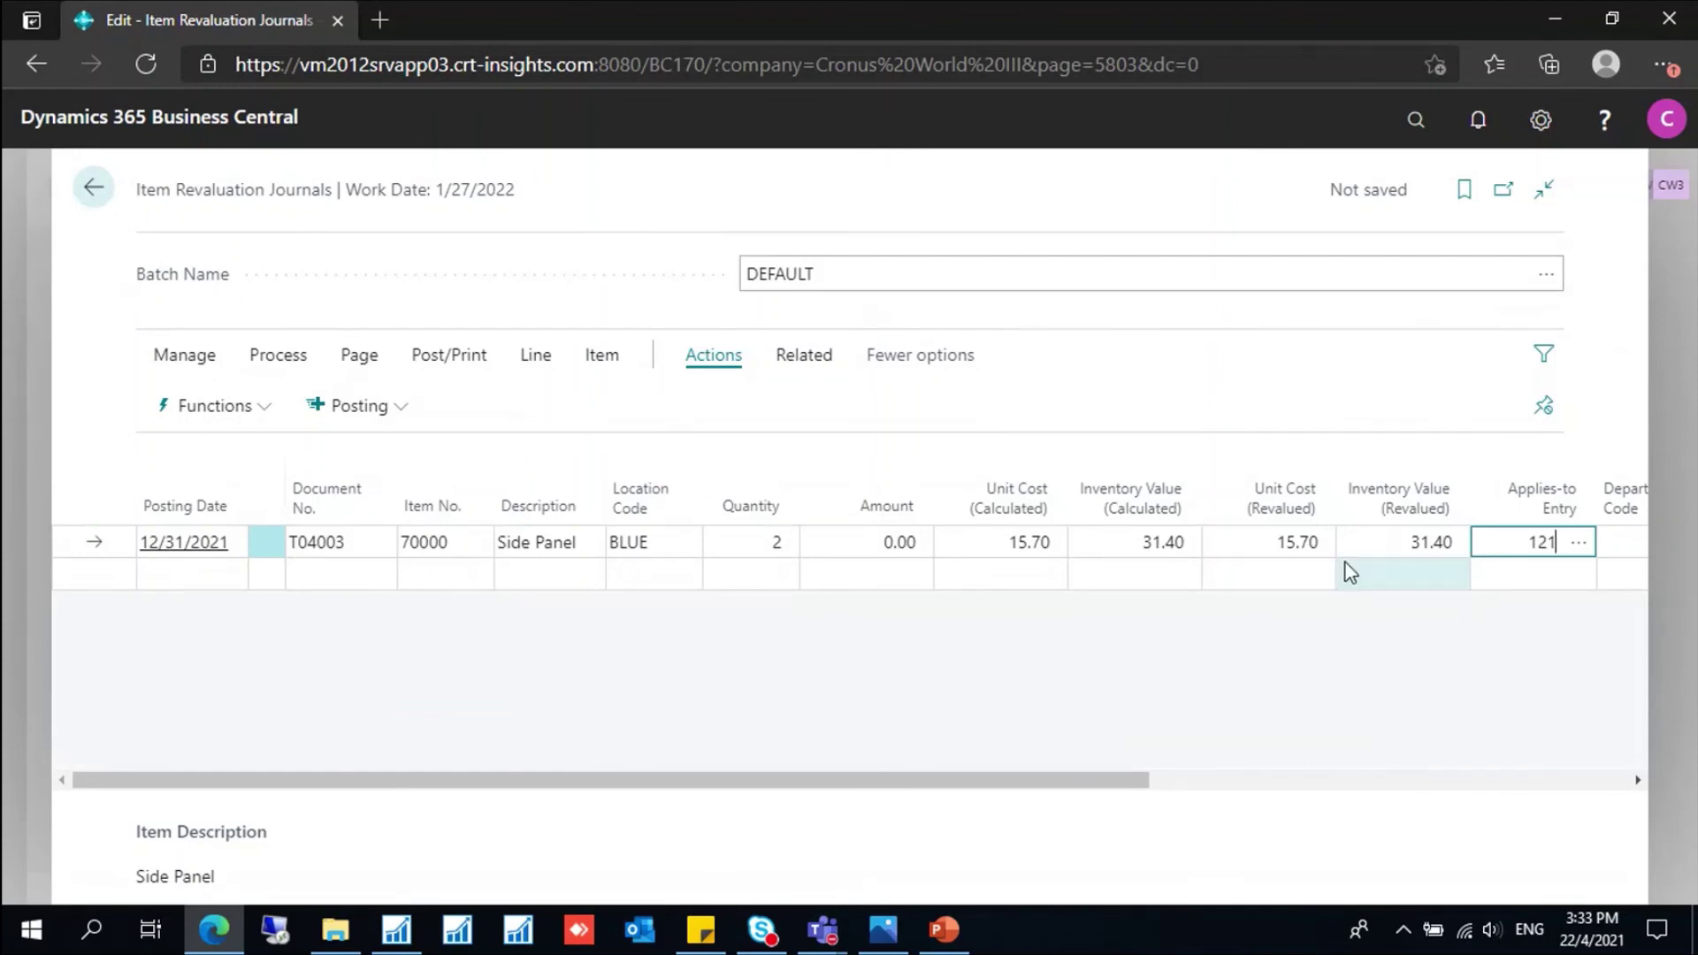
Step: Set the revalued unit cost of the item 70000 journal line to 15 and check the recalculated amounts
click(1277, 543)
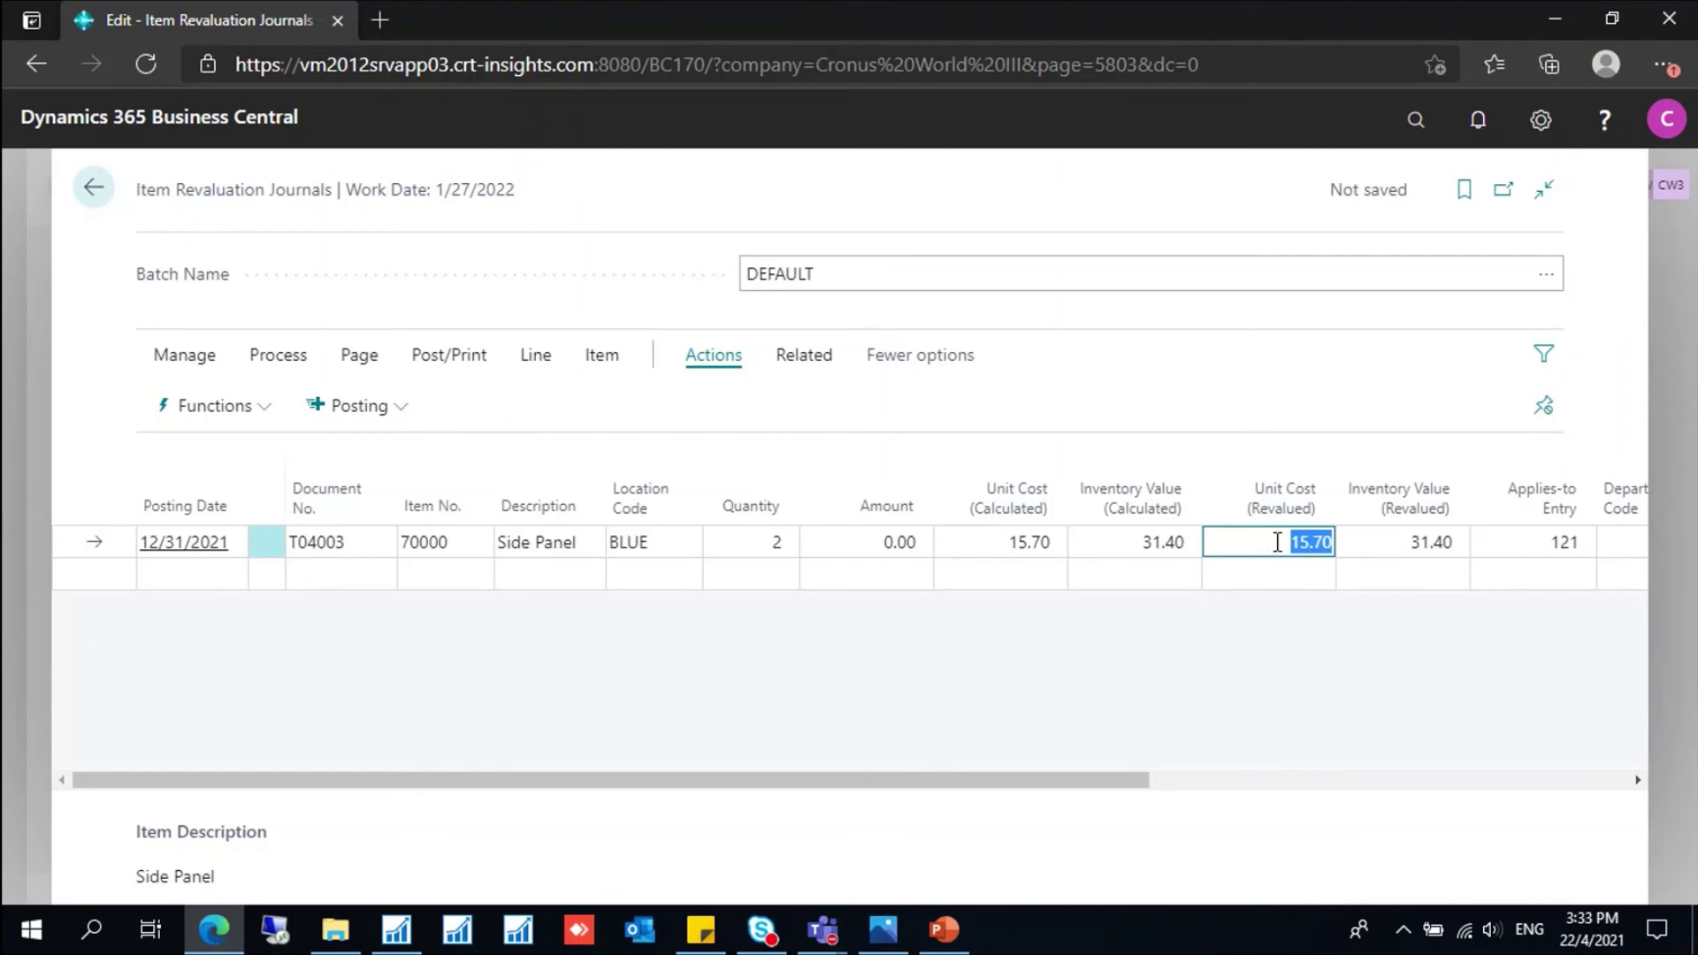
key(BackSpace)
text(15)
key(Tab)
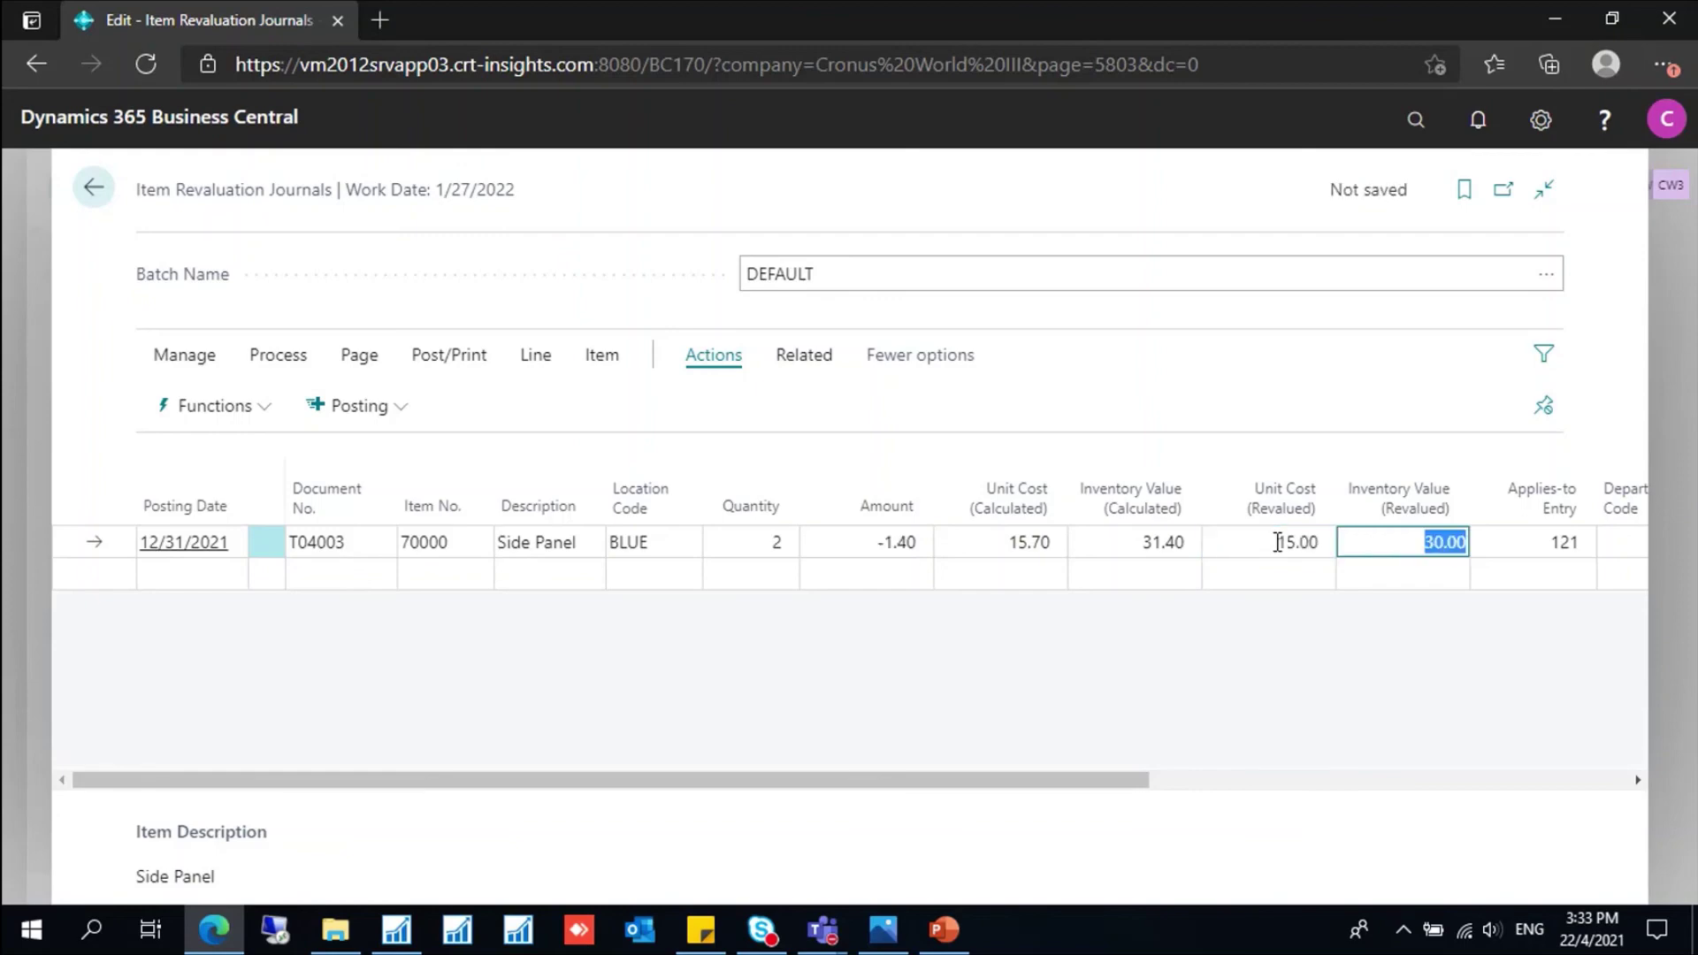
click(1402, 542)
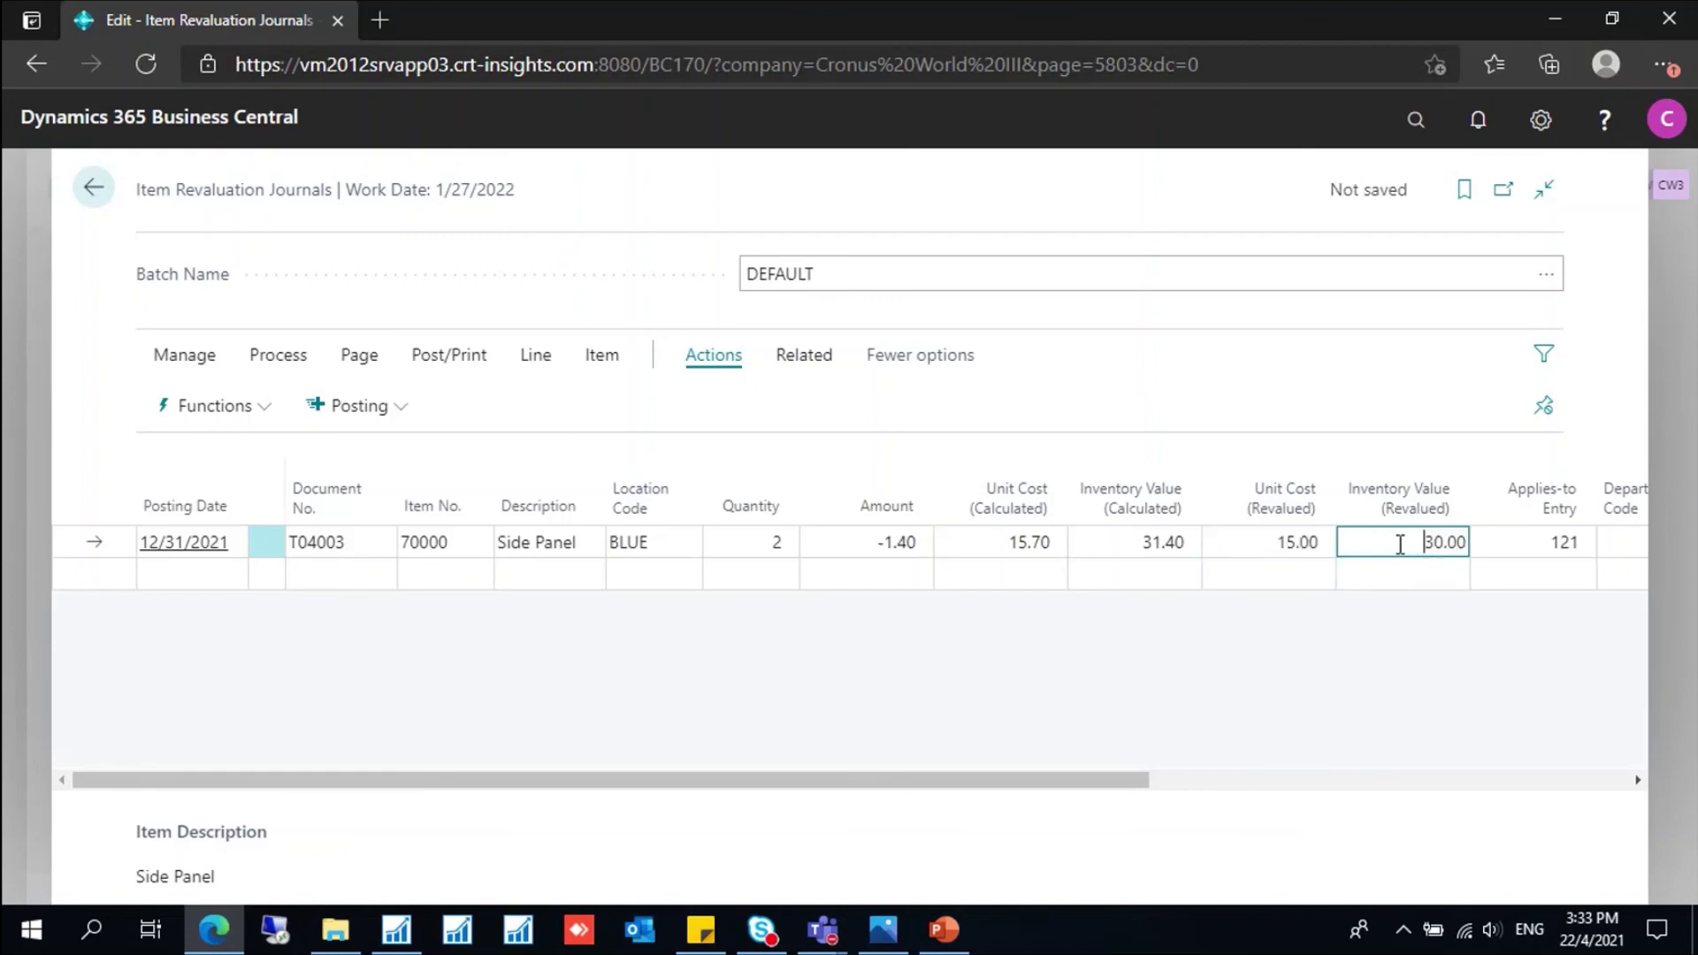
double_click(1451, 550)
click(867, 547)
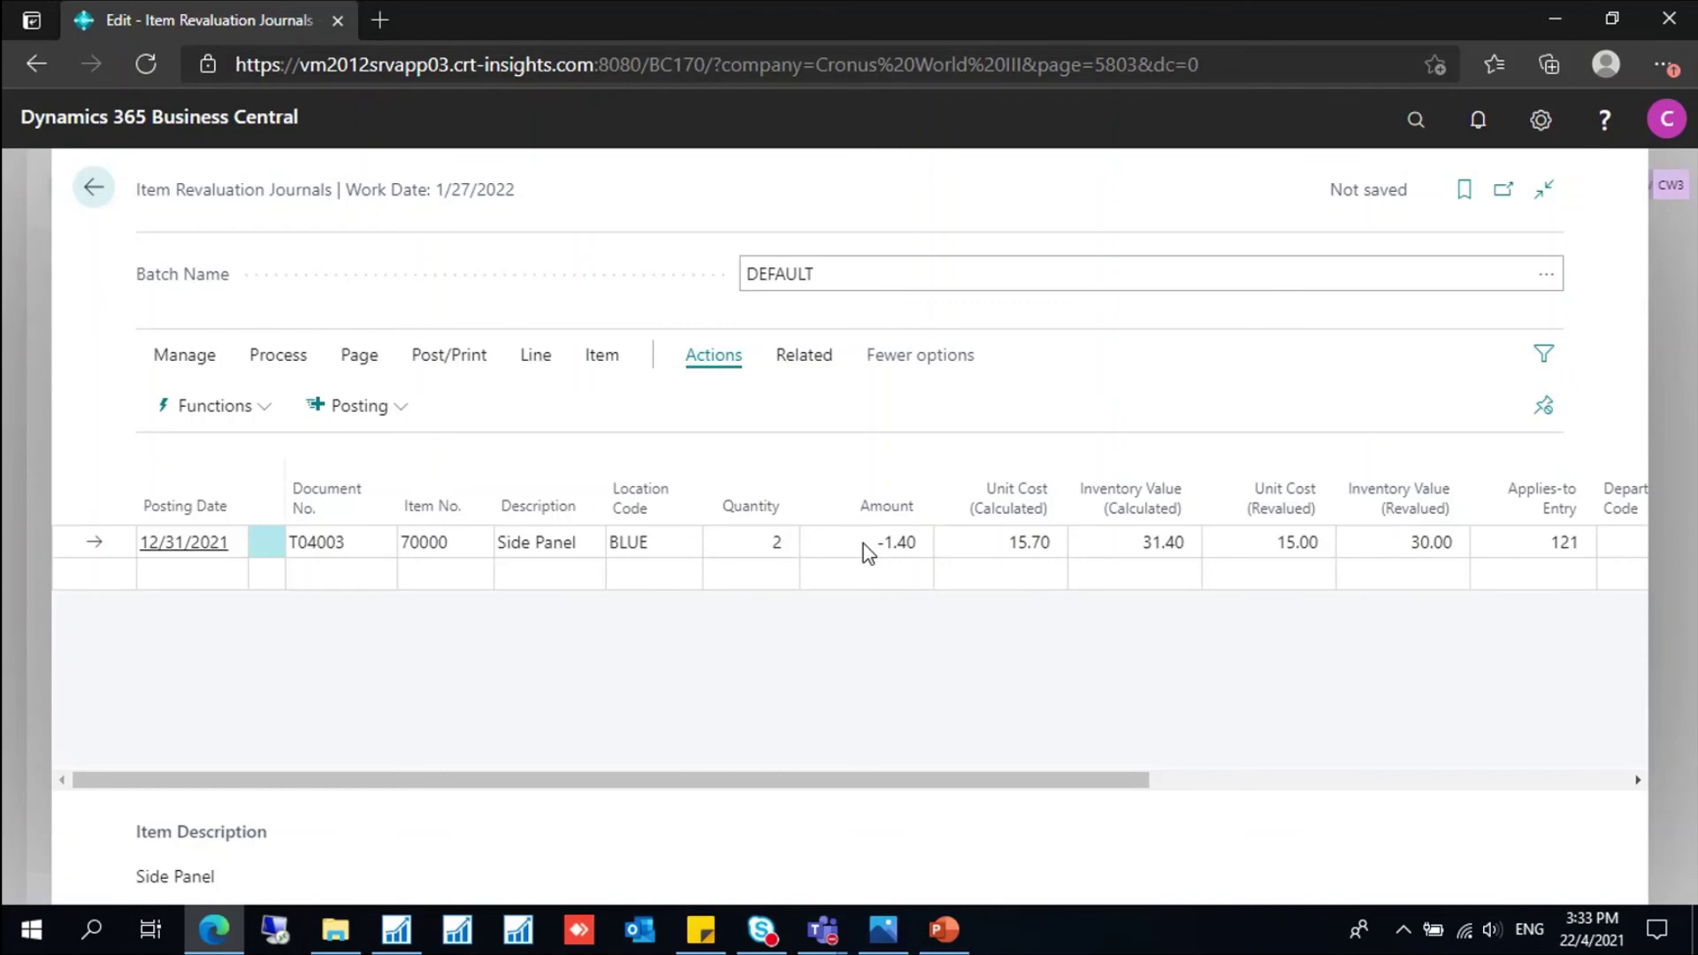
Step: Post the revaluation journal line without printing and close the posting message
click(387, 412)
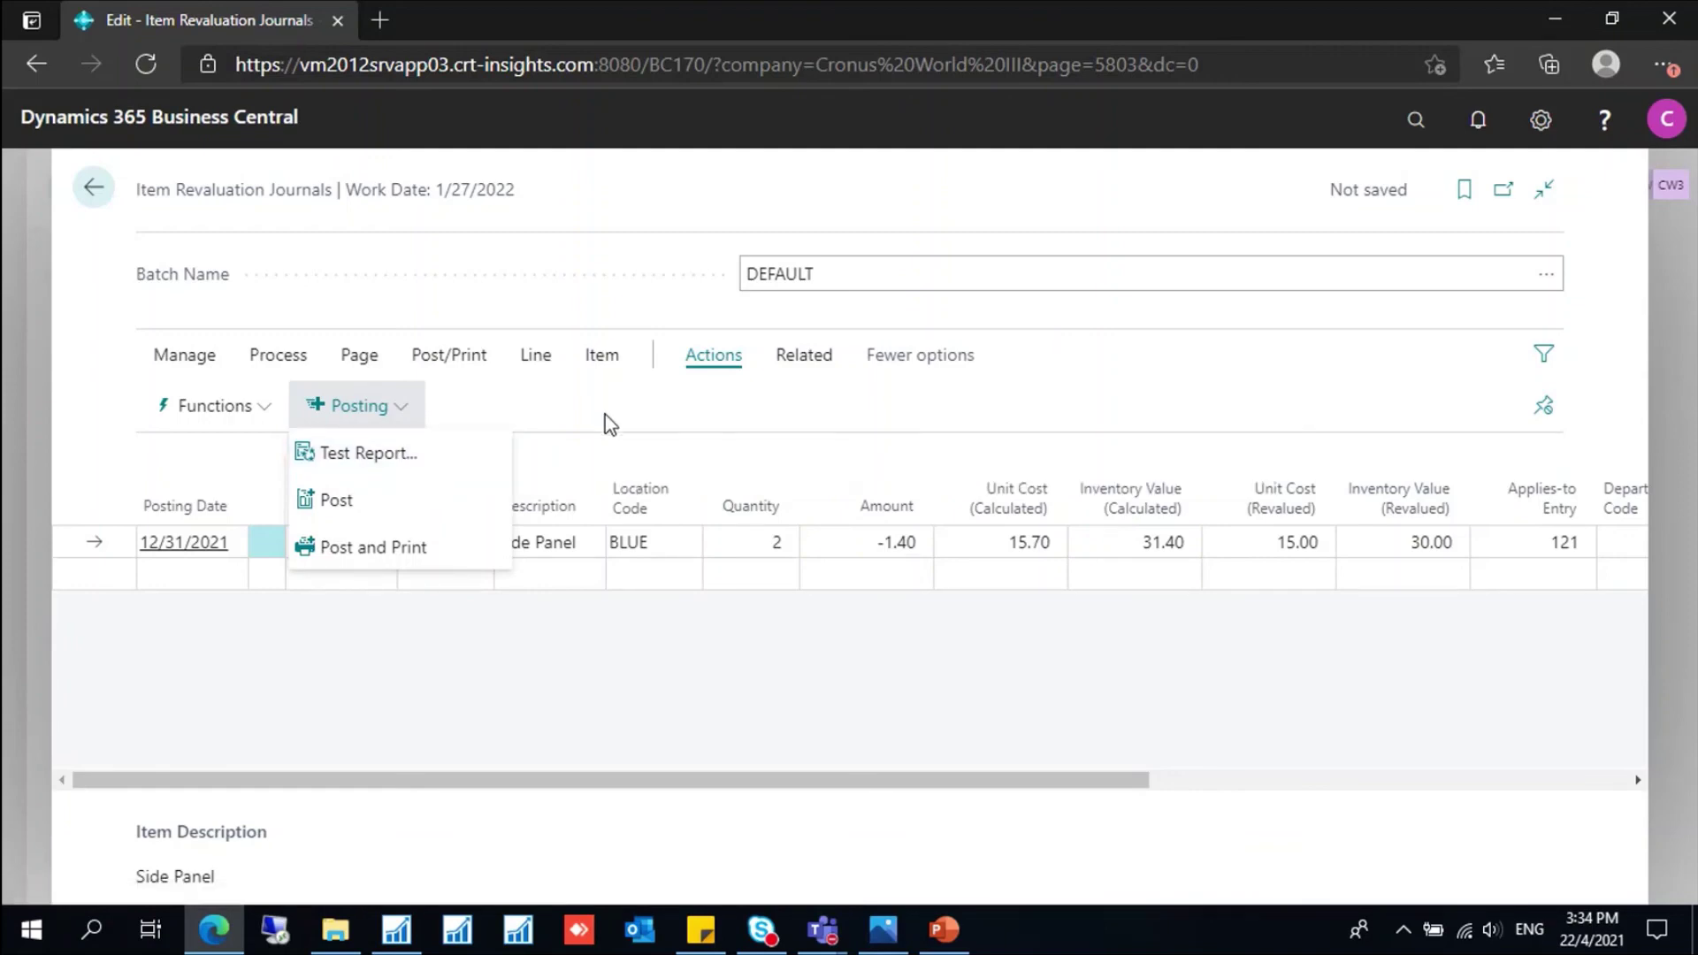
click(398, 503)
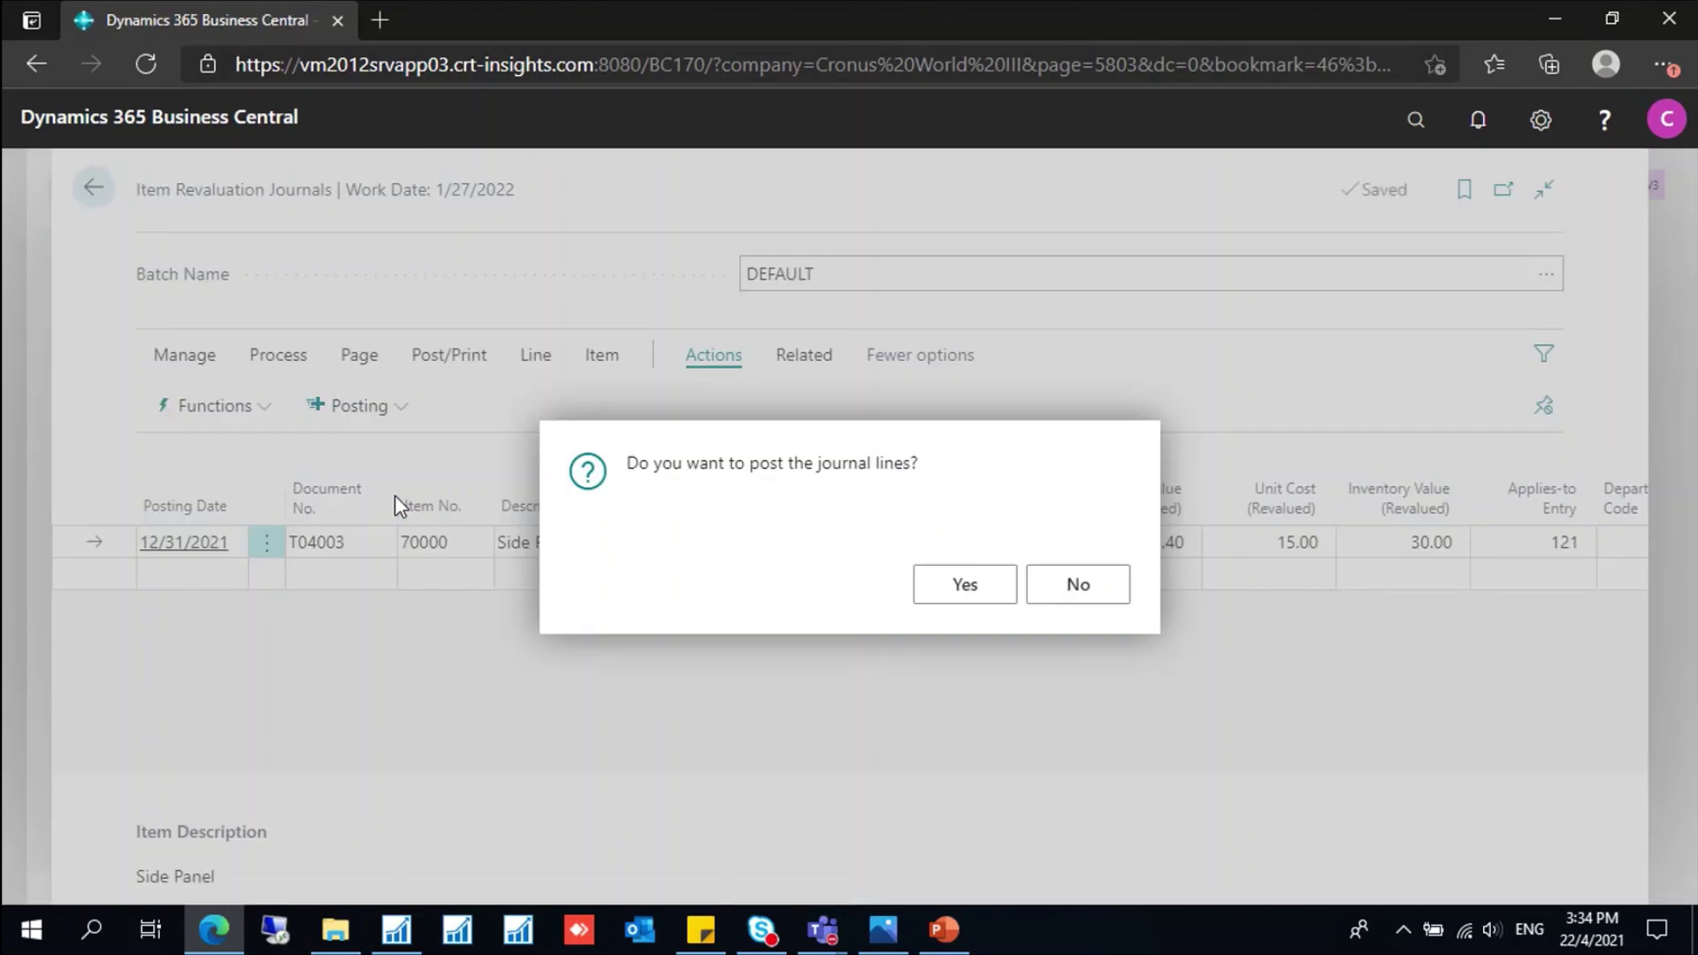
click(970, 588)
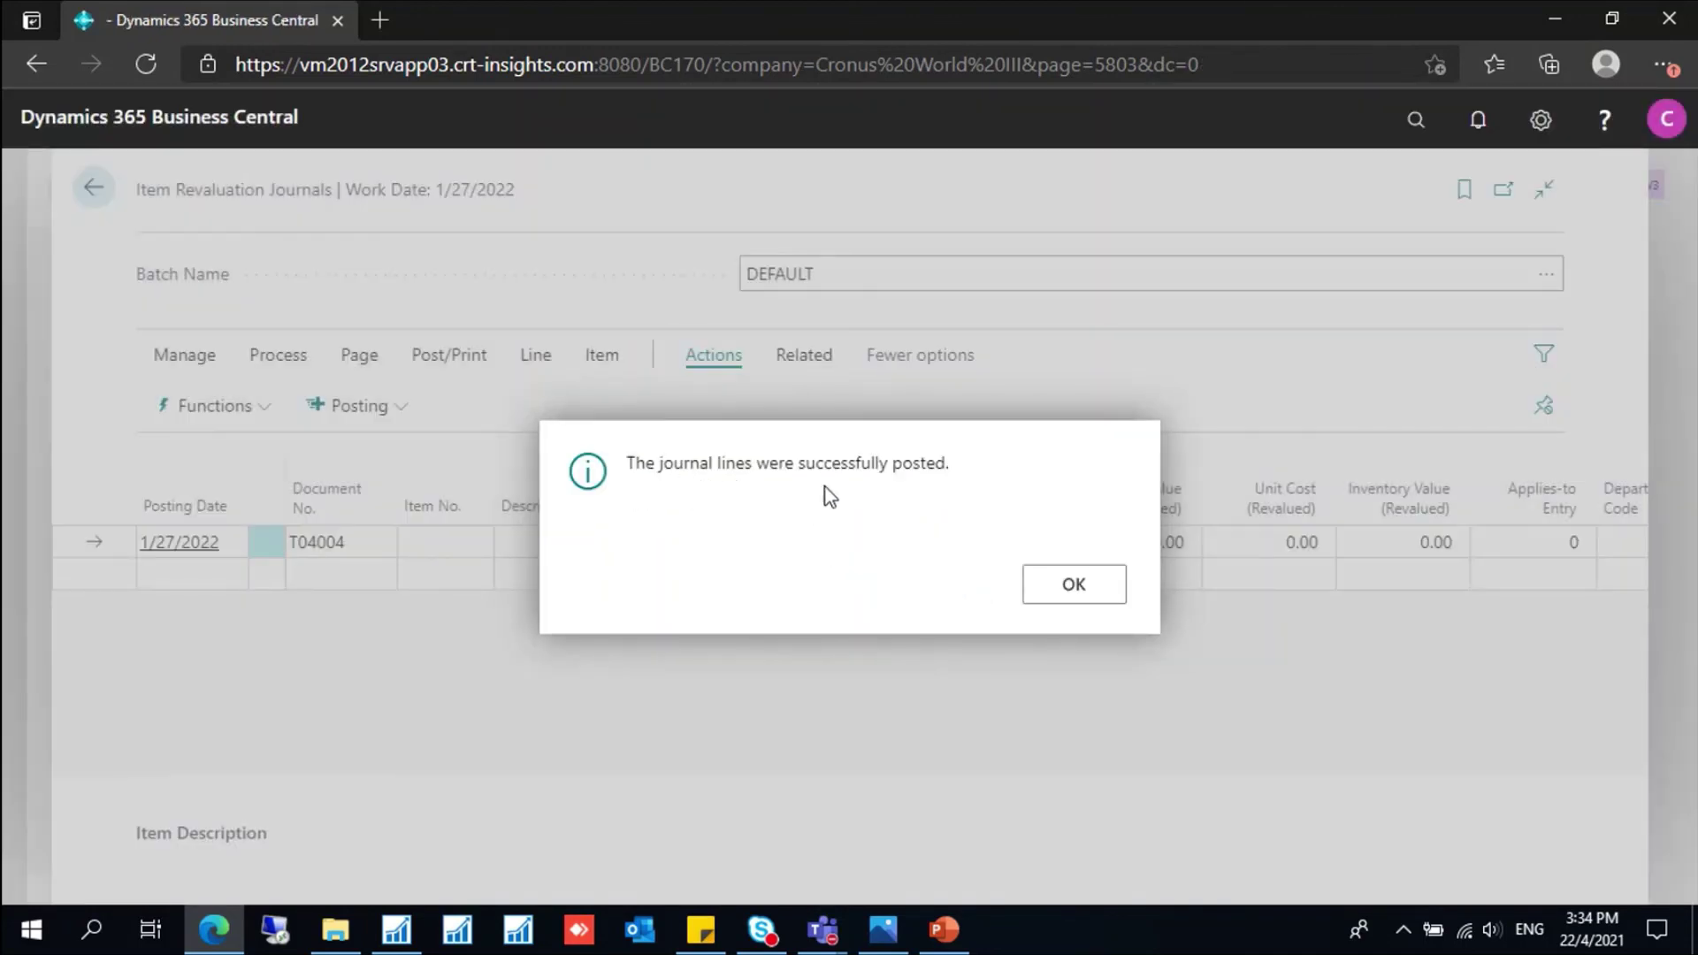
click(1073, 592)
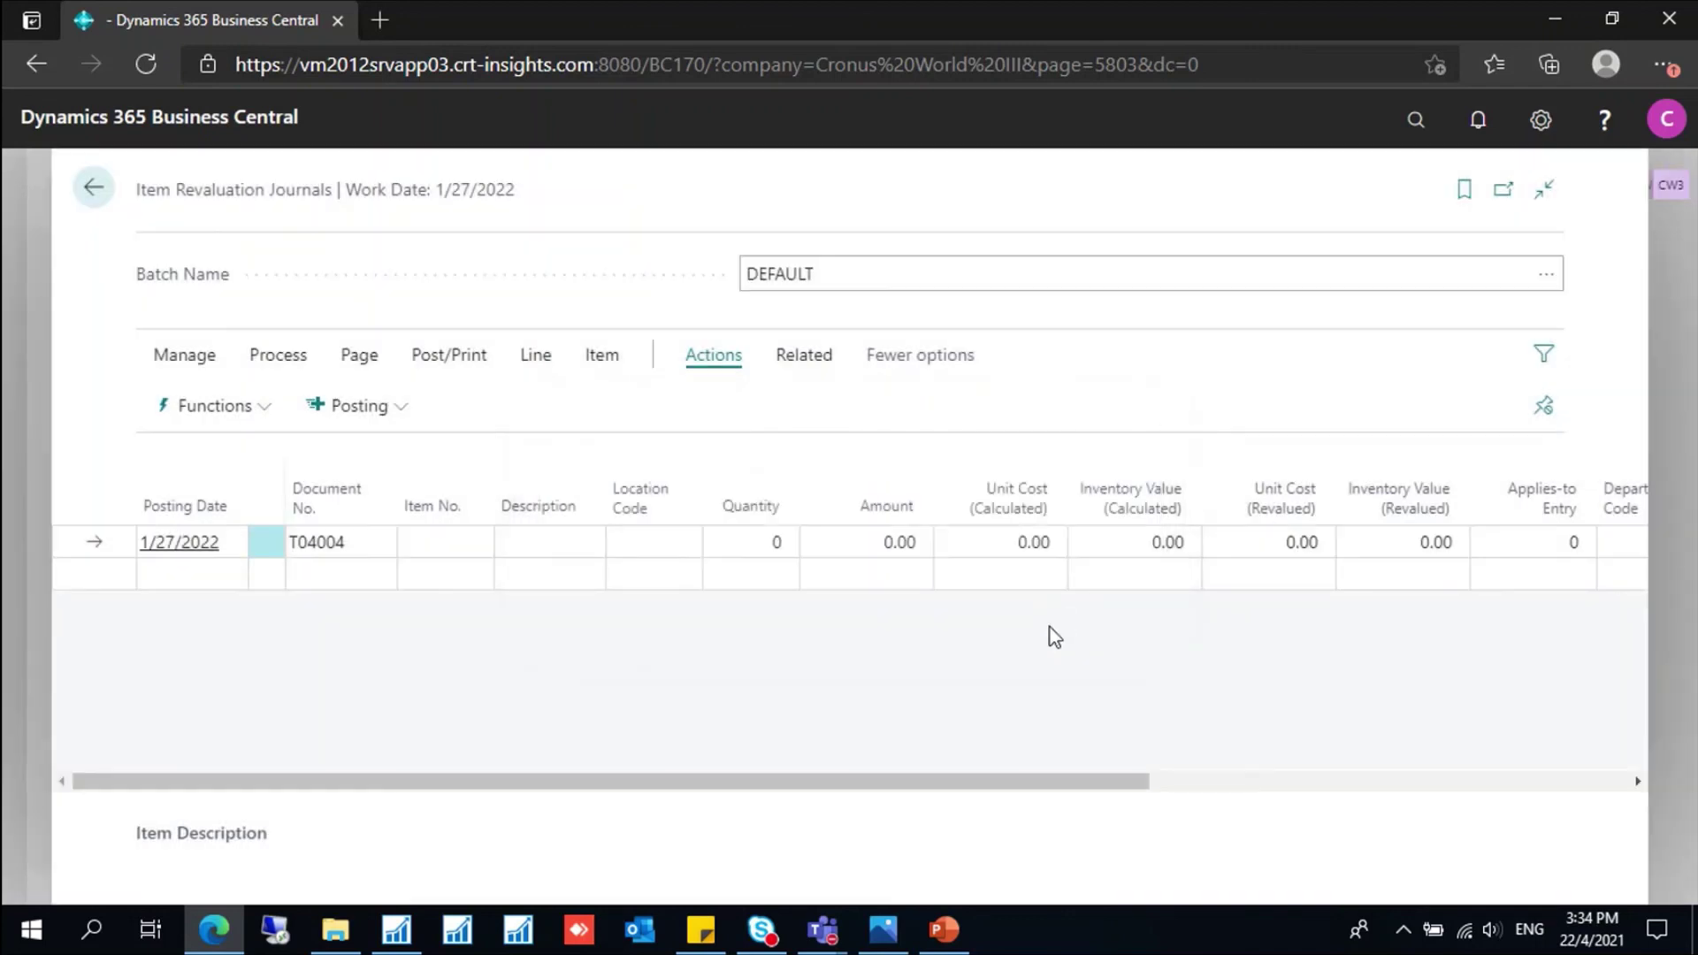
Step: Find the Adjust Cost - Item Entries task again and run it with the item number filter kept at 70000
click(1416, 124)
text(a)
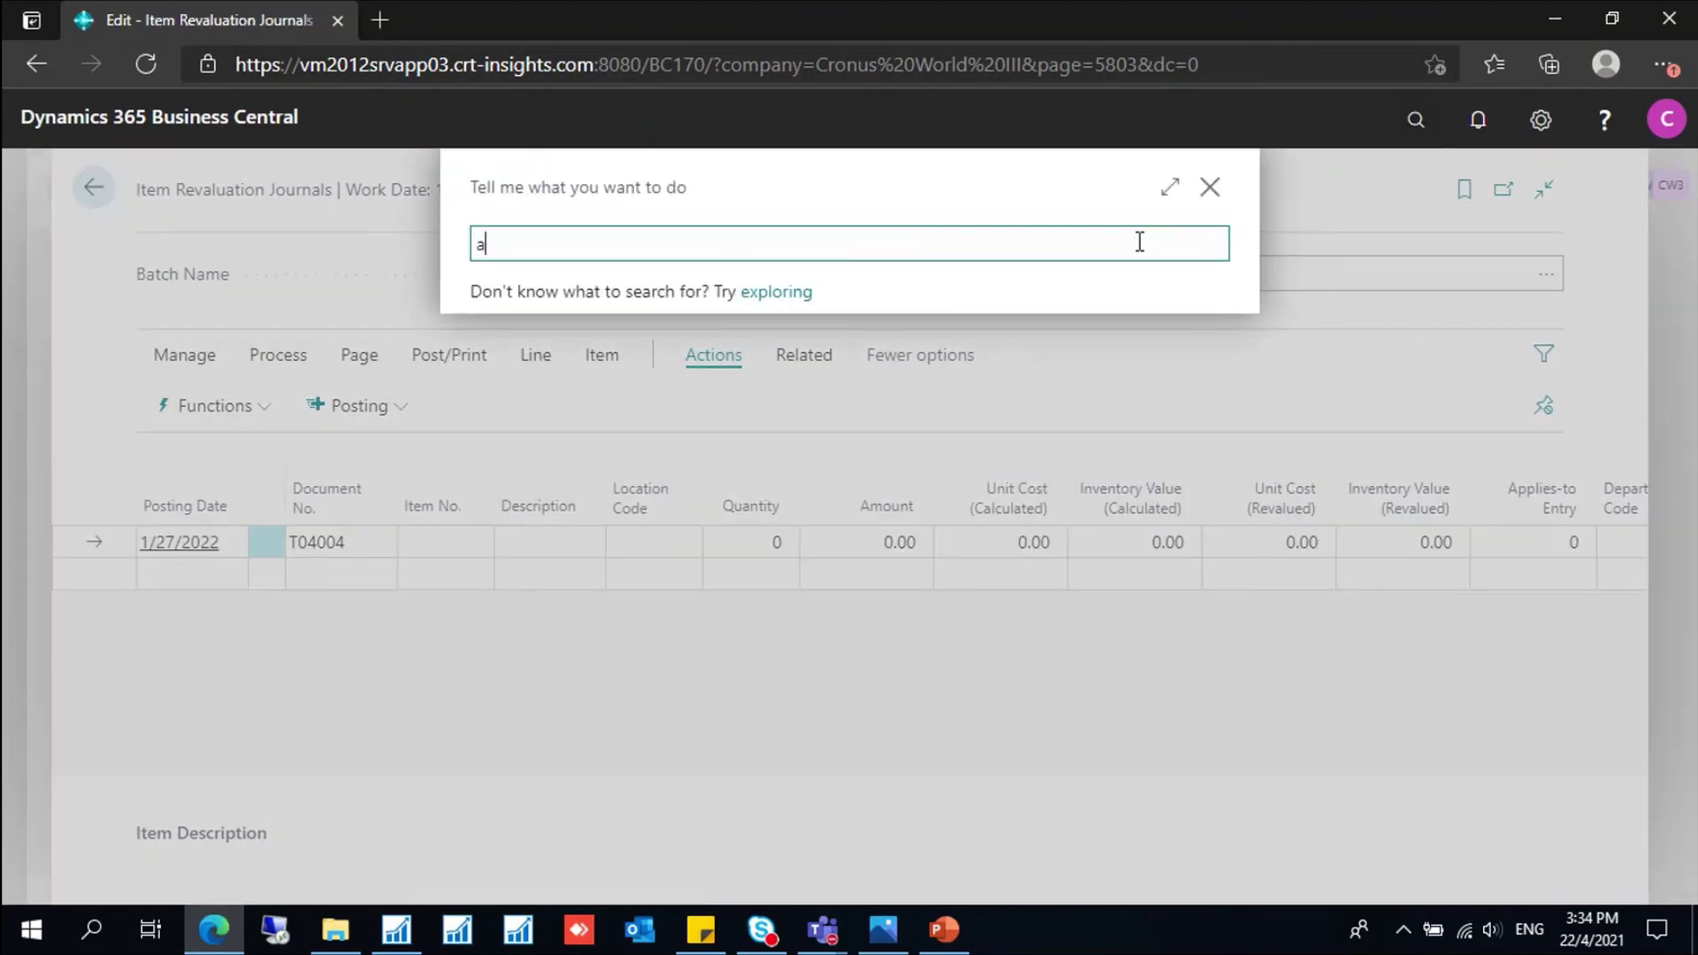
text(dju cost item ent)
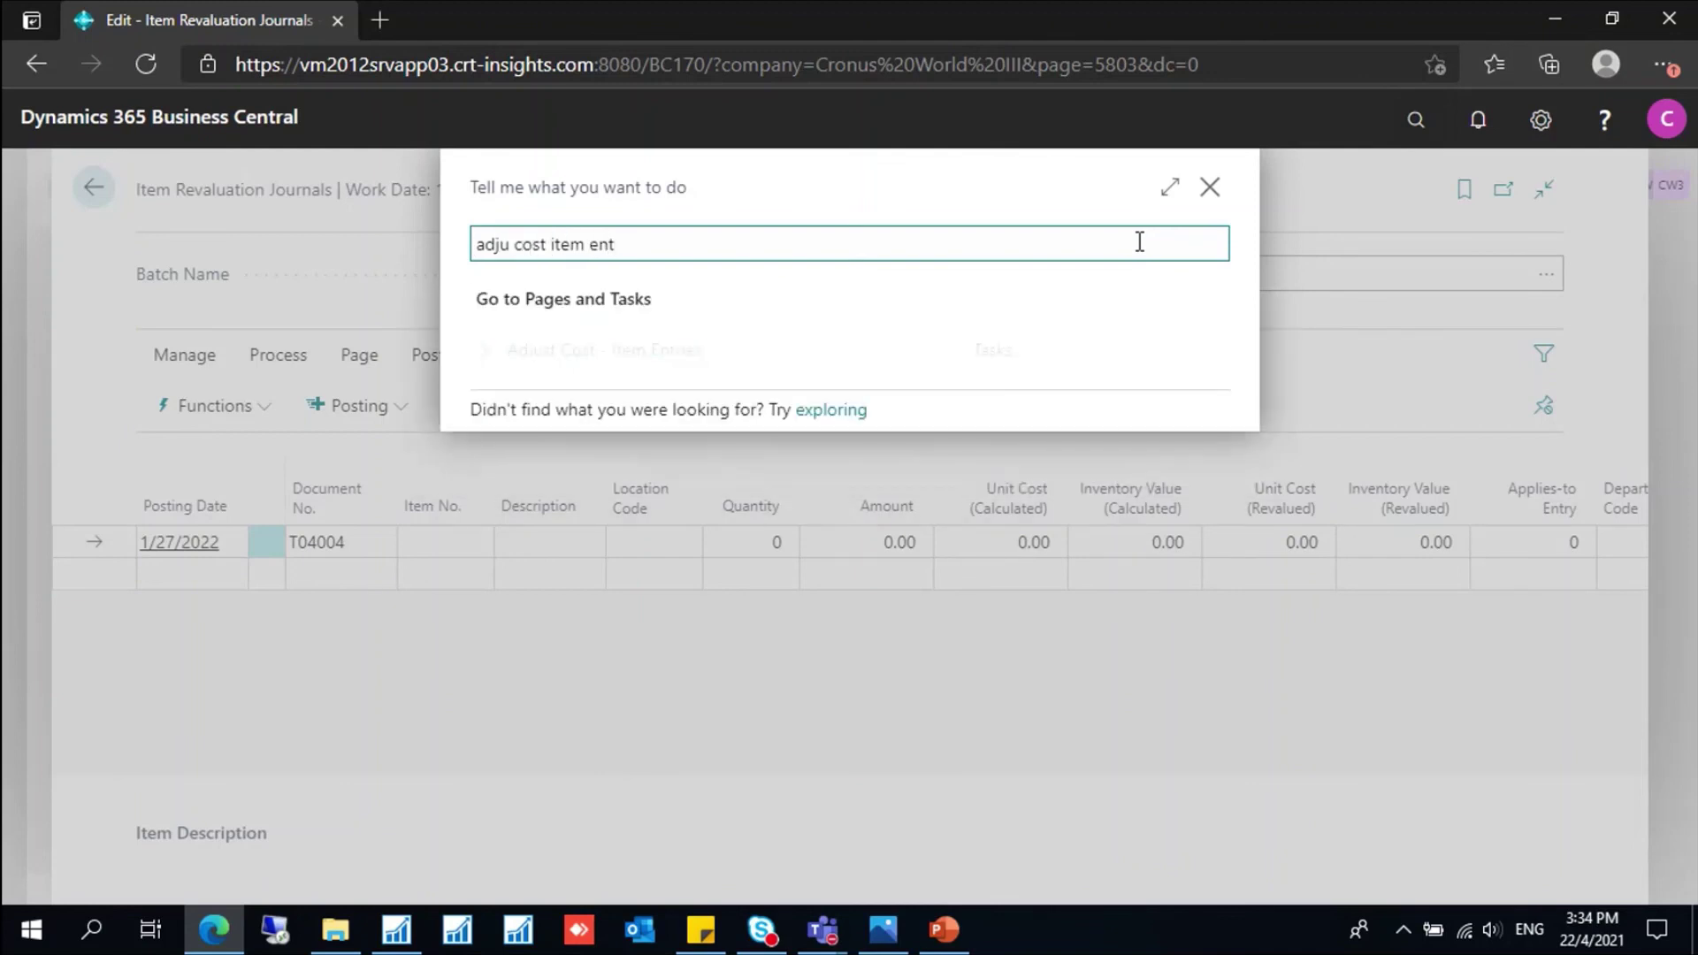
click(694, 355)
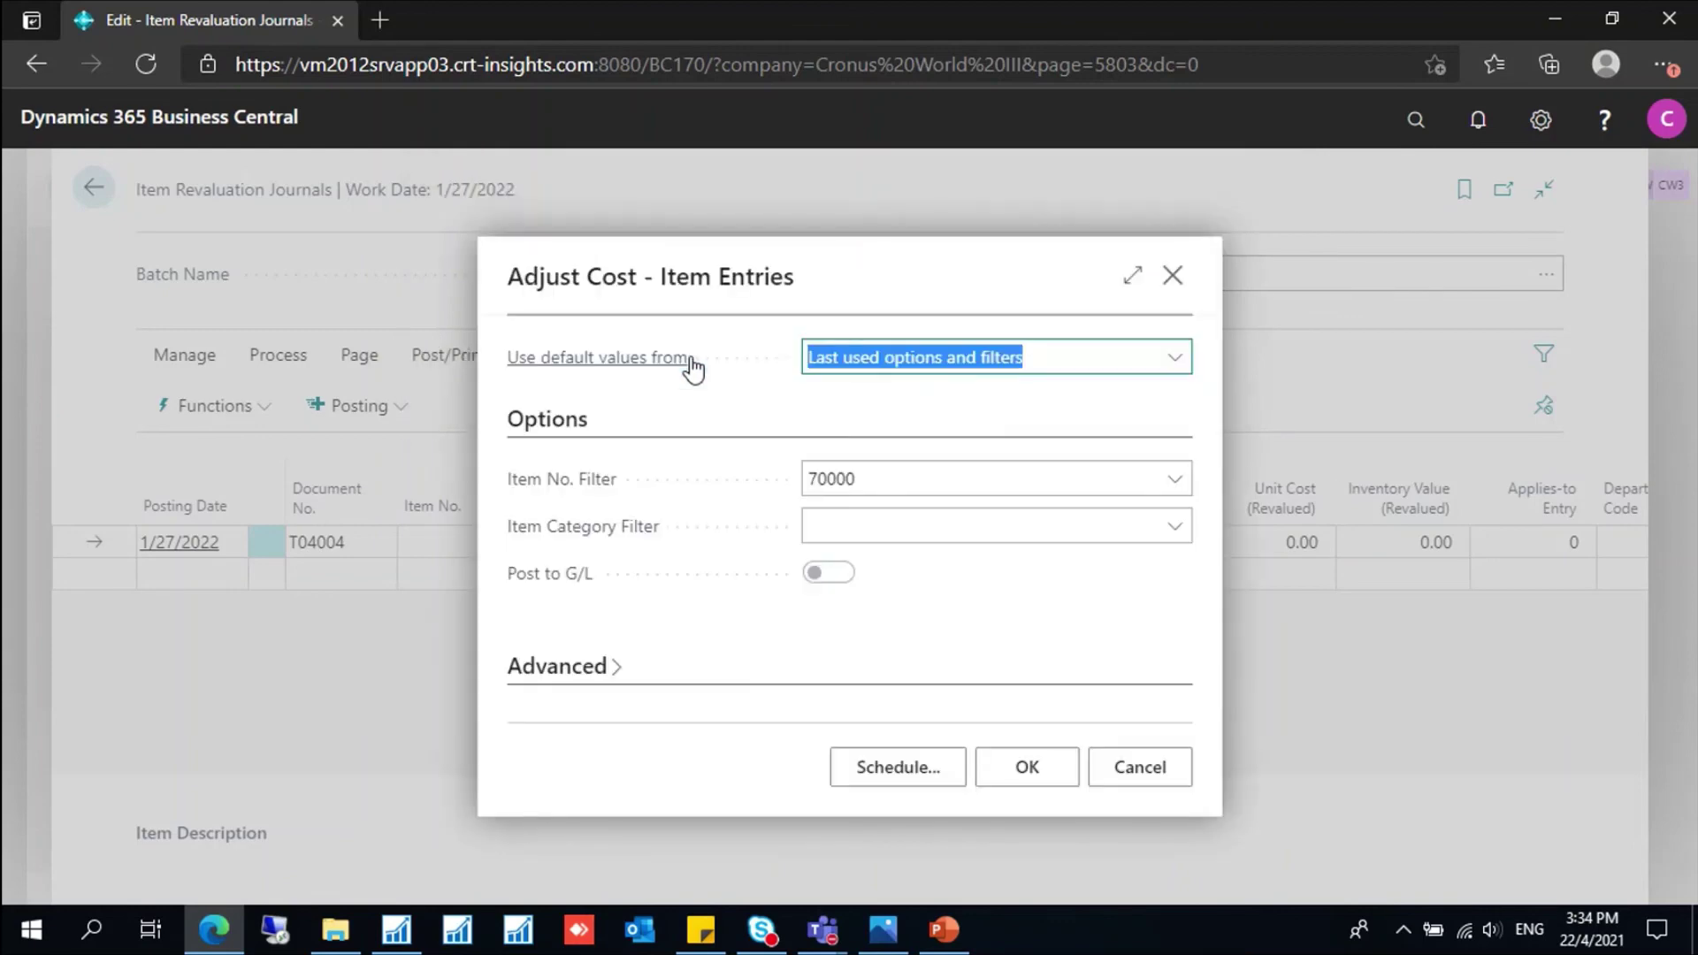
click(884, 480)
double_click(854, 482)
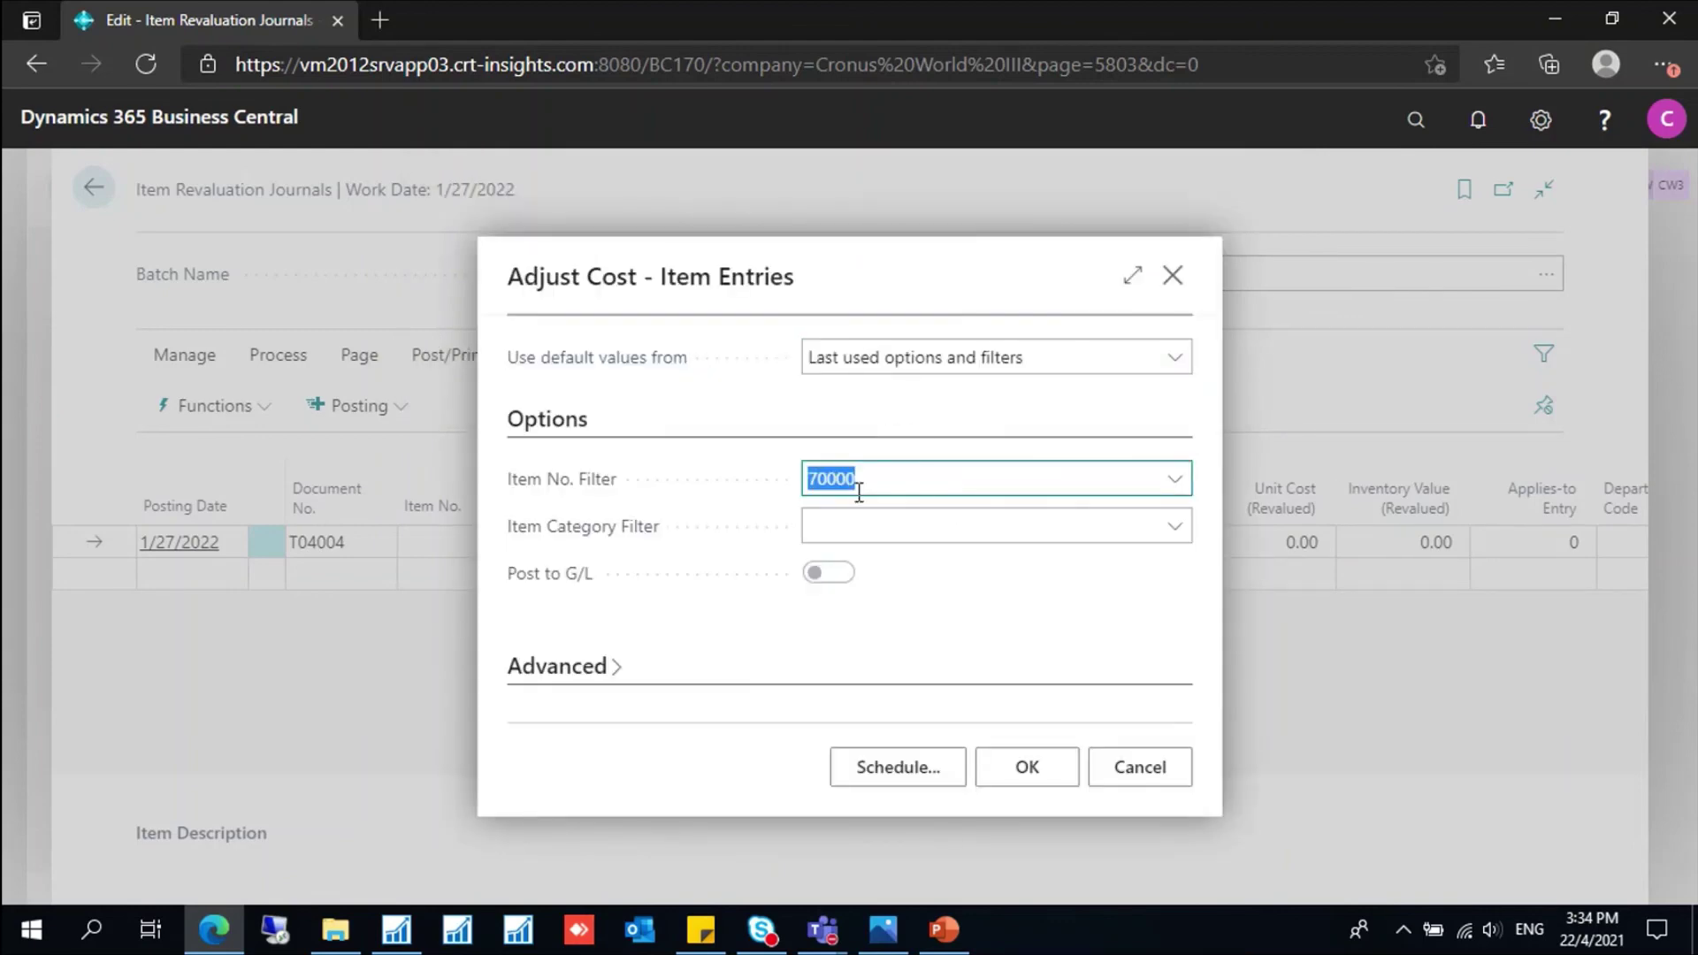
click(941, 473)
click(1028, 767)
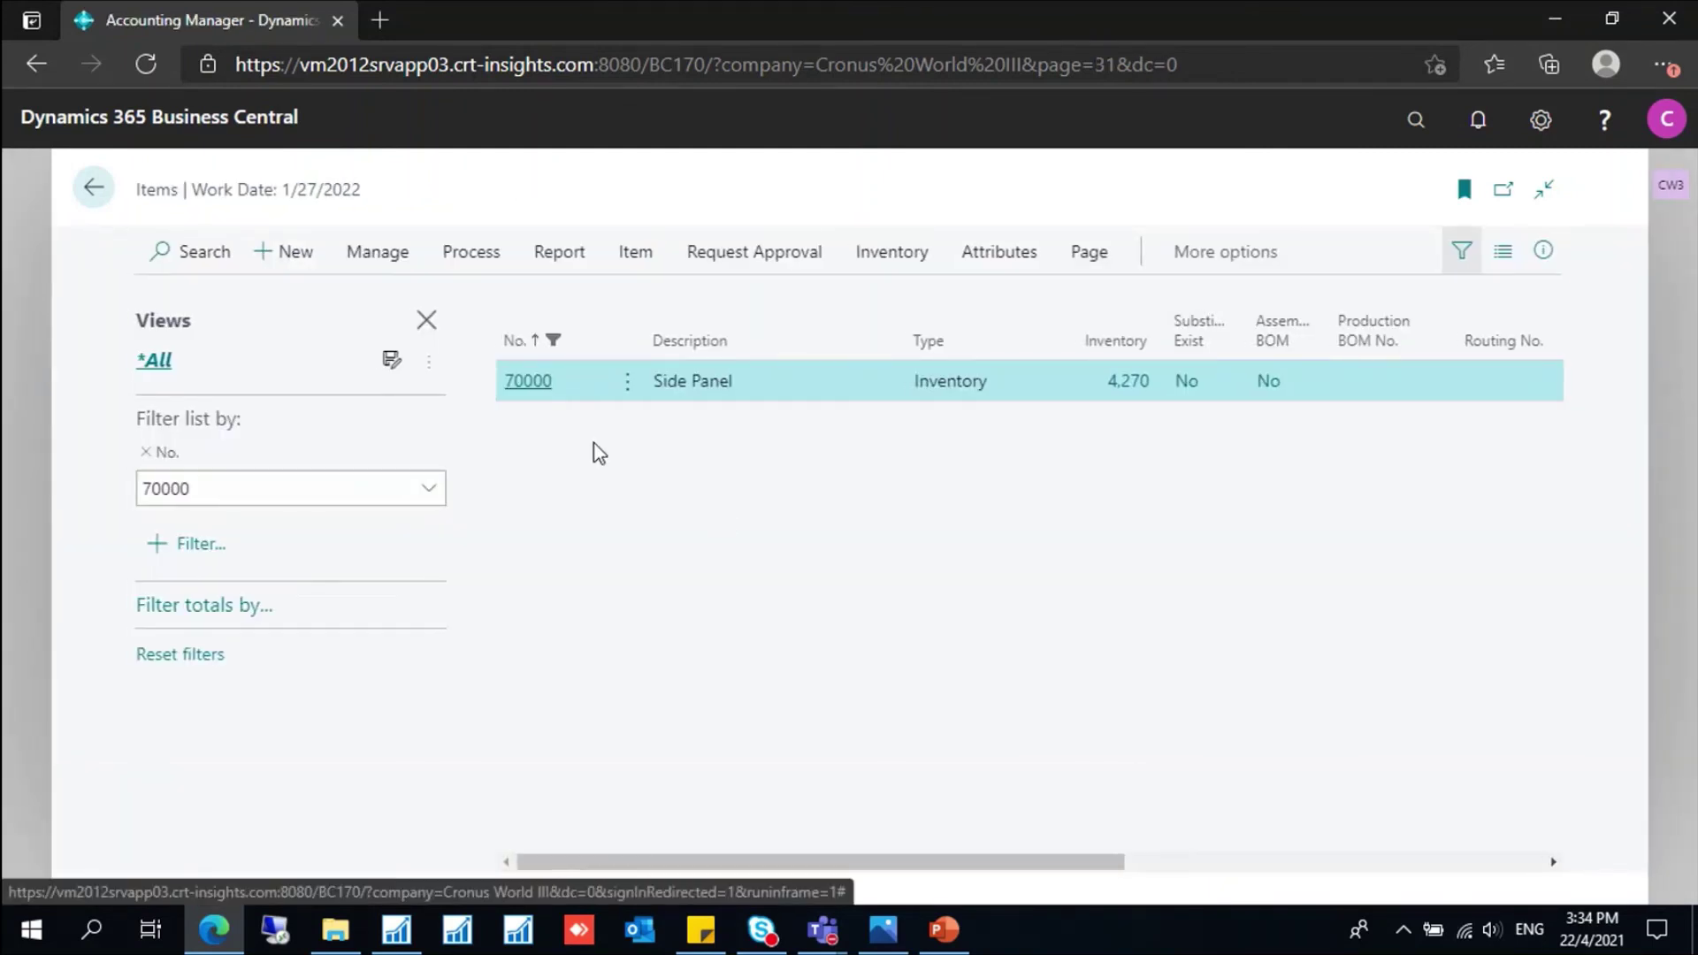
Step: Check the actual cost amount of the PHYS1 entry in item 70000's ledger entries, then return to the Accounting Manager home page
click(535, 387)
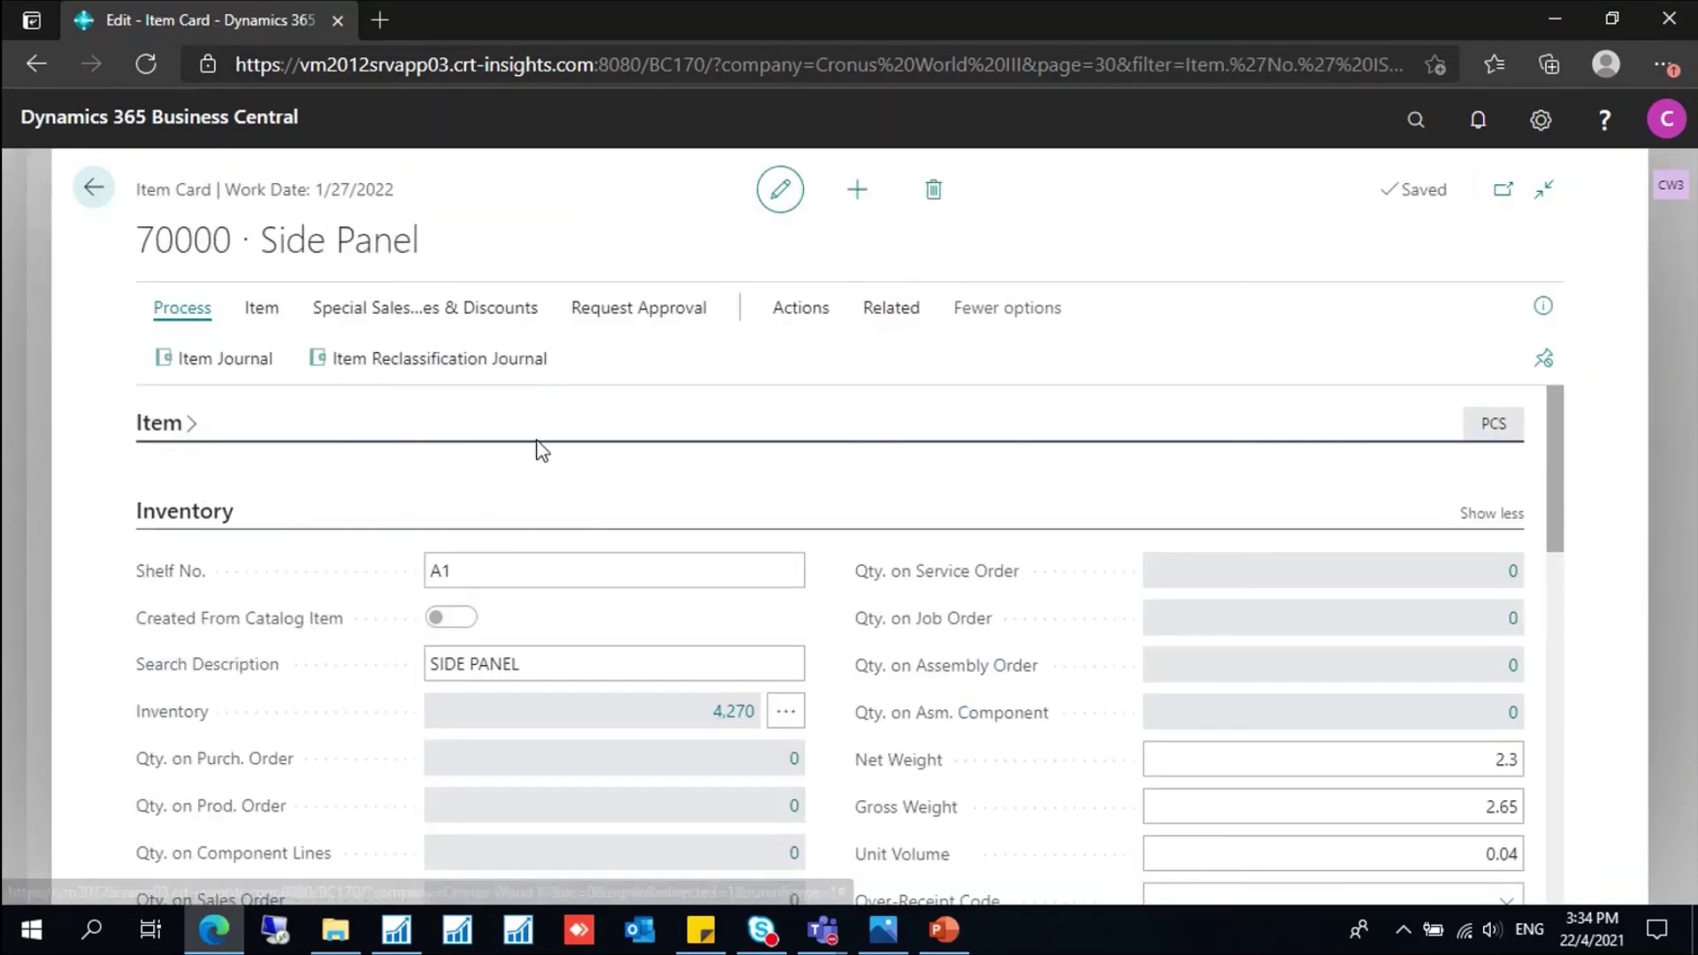
click(880, 317)
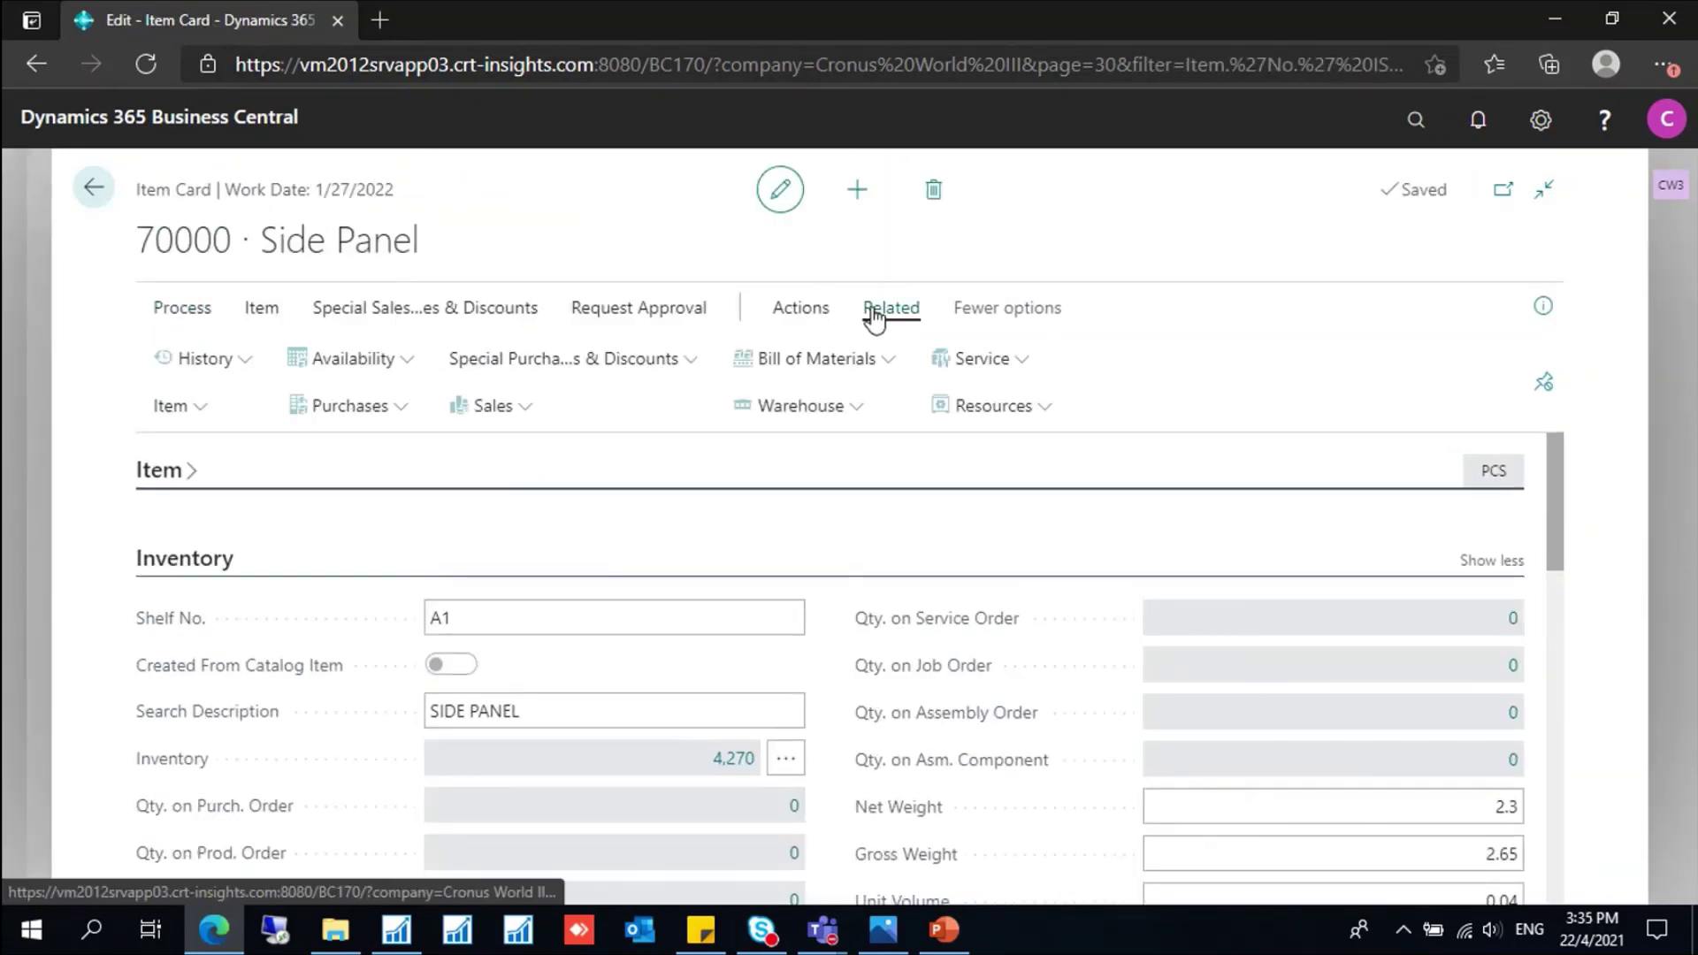
click(250, 367)
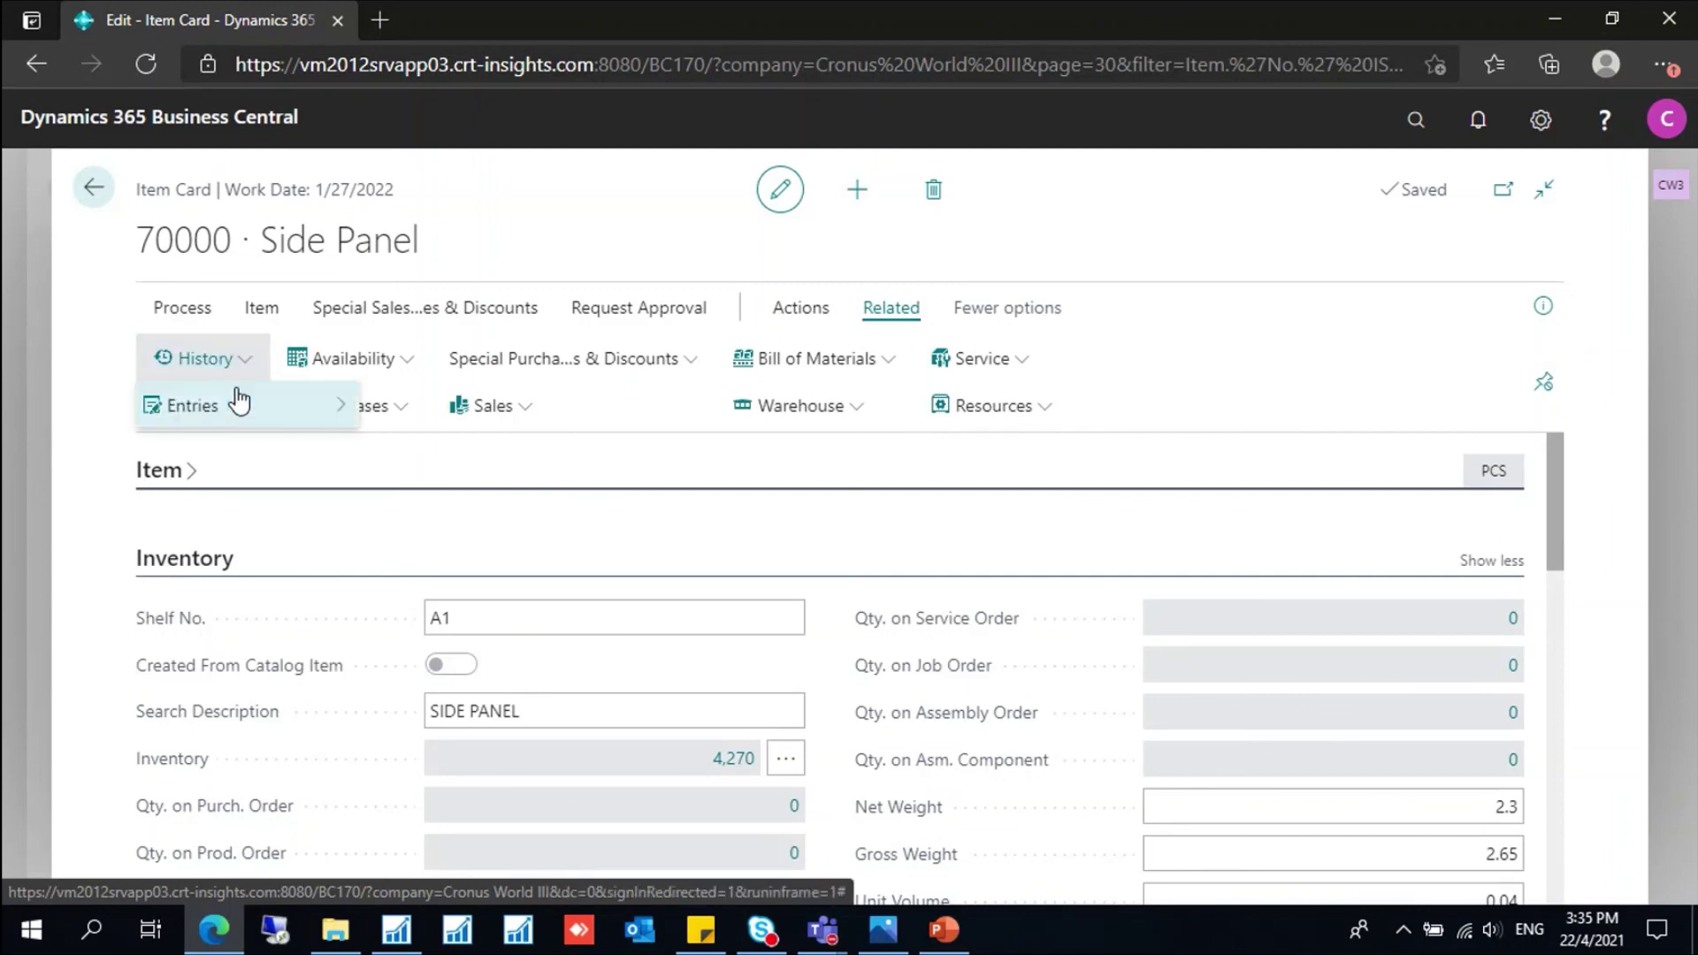
click(232, 363)
click(248, 366)
mouse_move(237, 414)
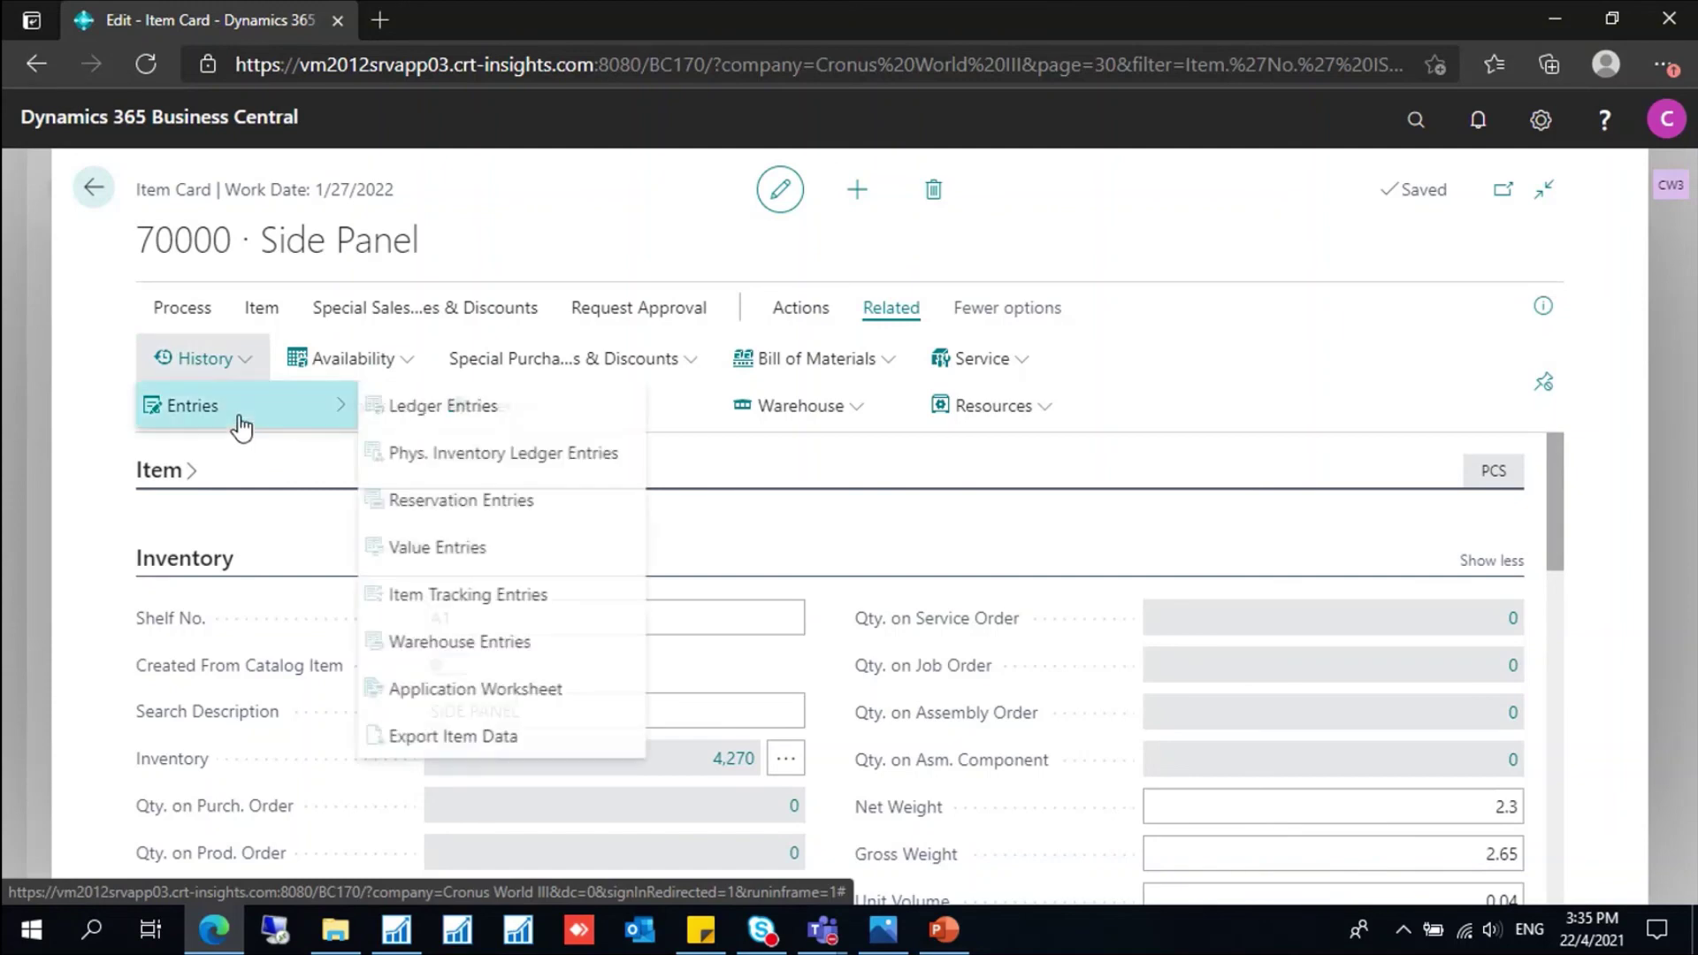
click(409, 411)
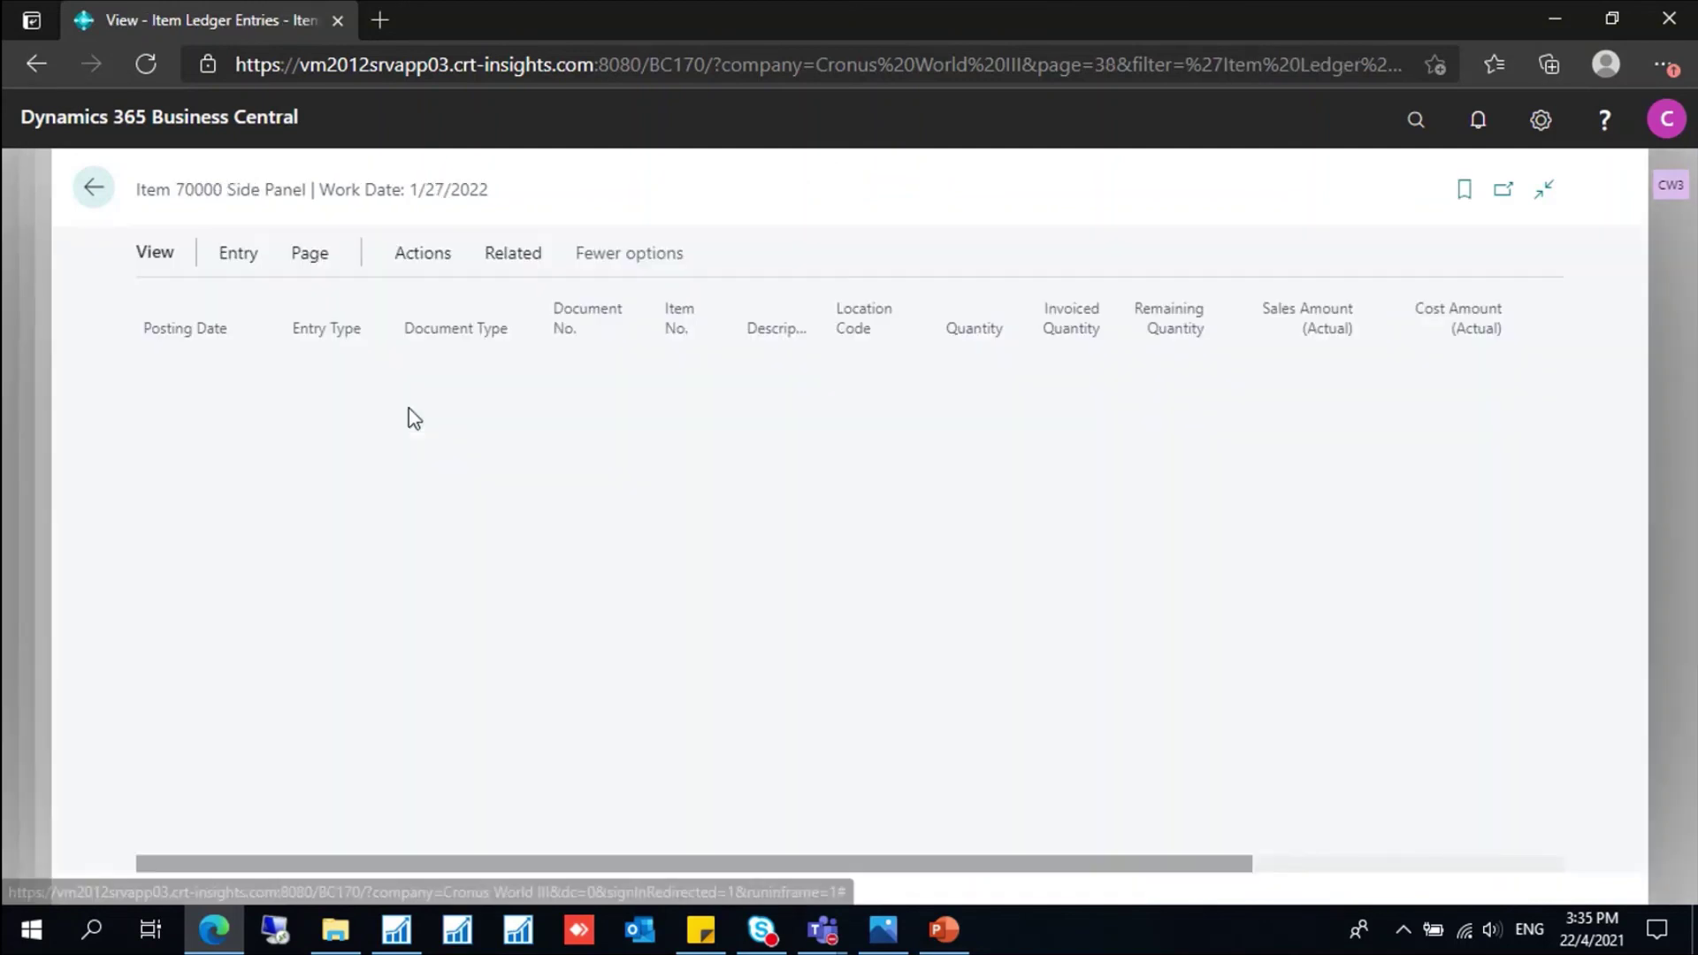
scroll(851, 588, down, 3)
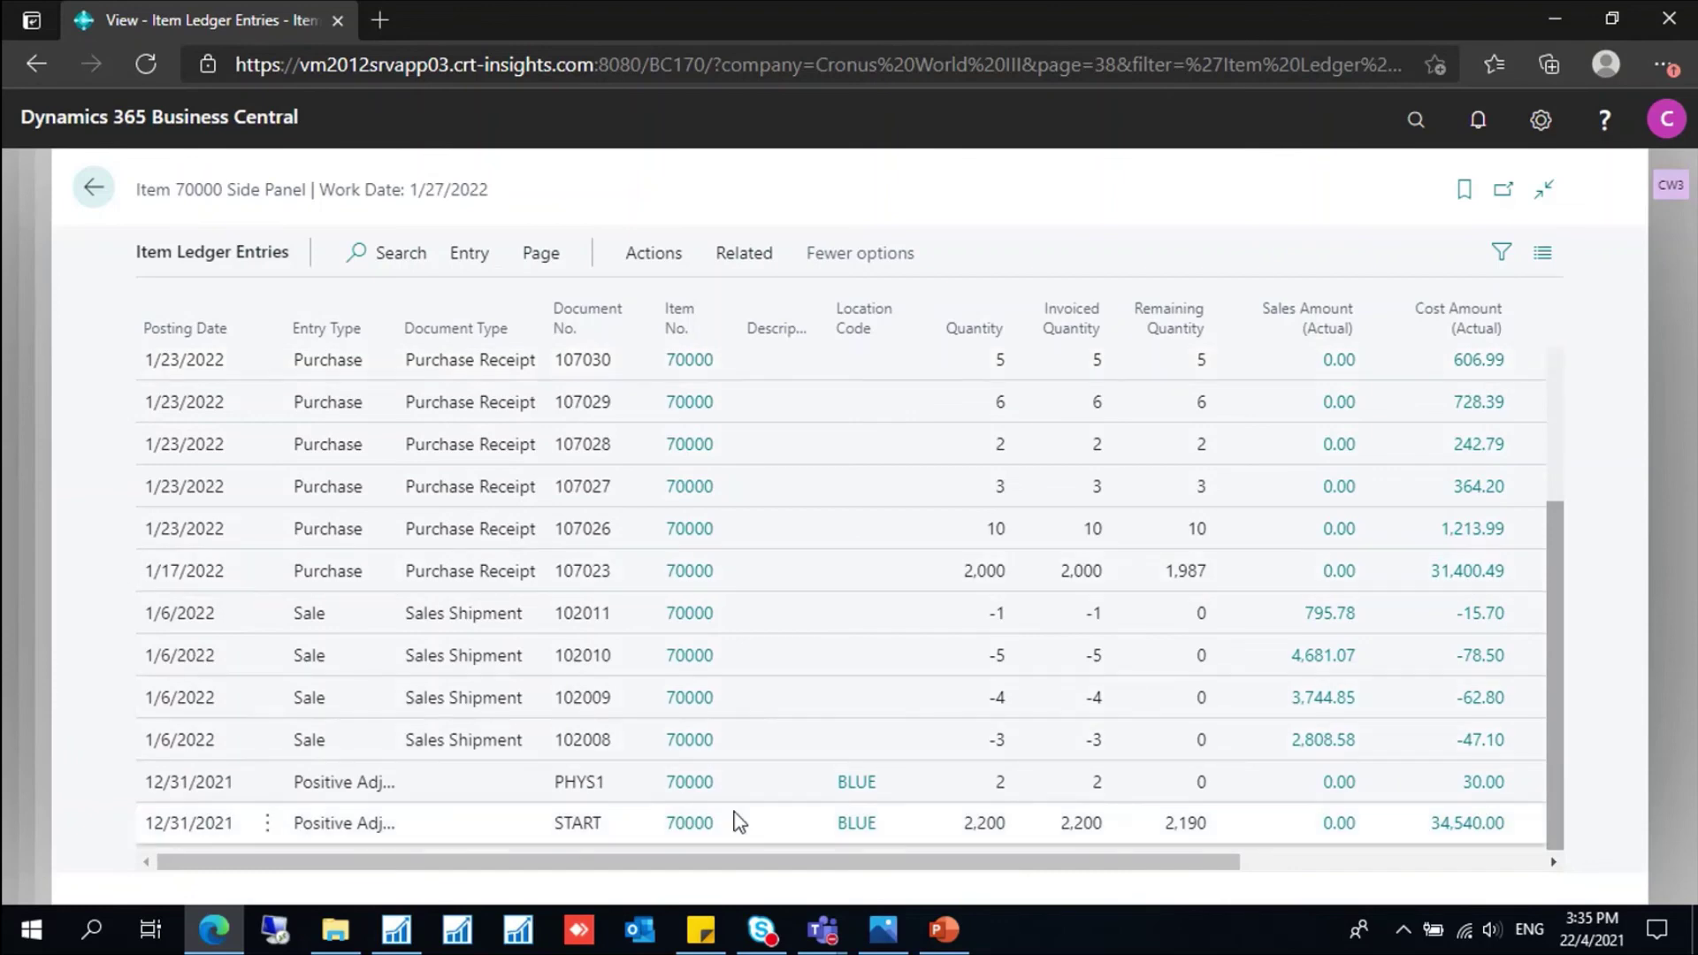
click(618, 783)
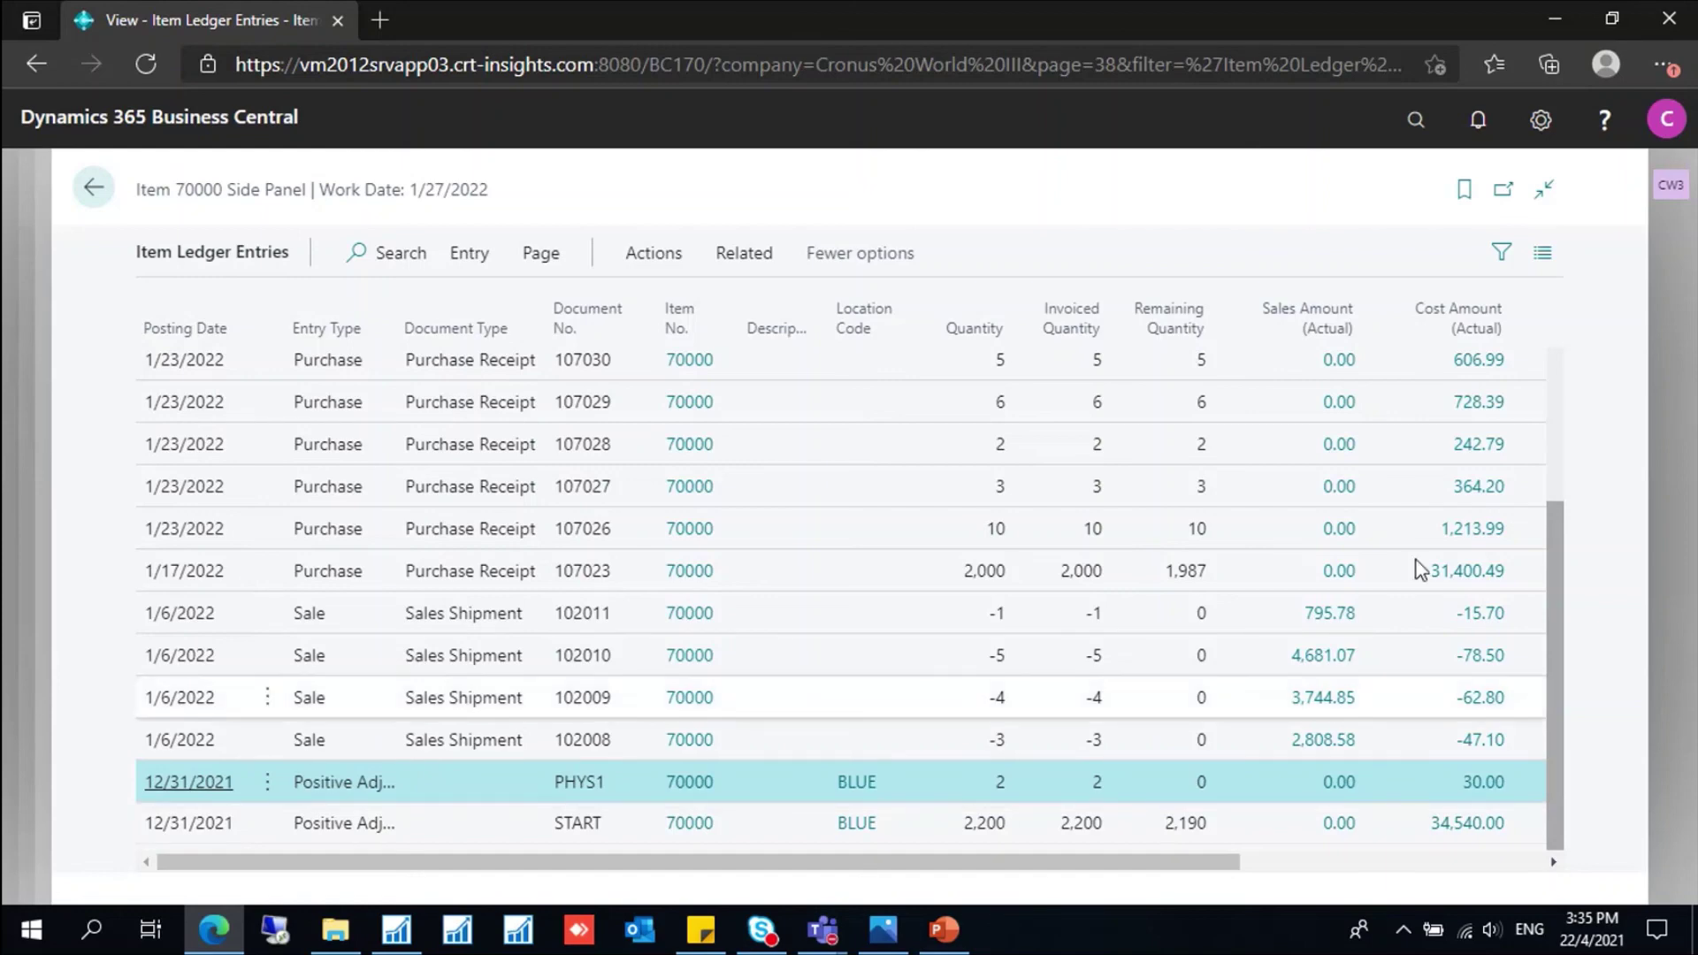
key(Escape)
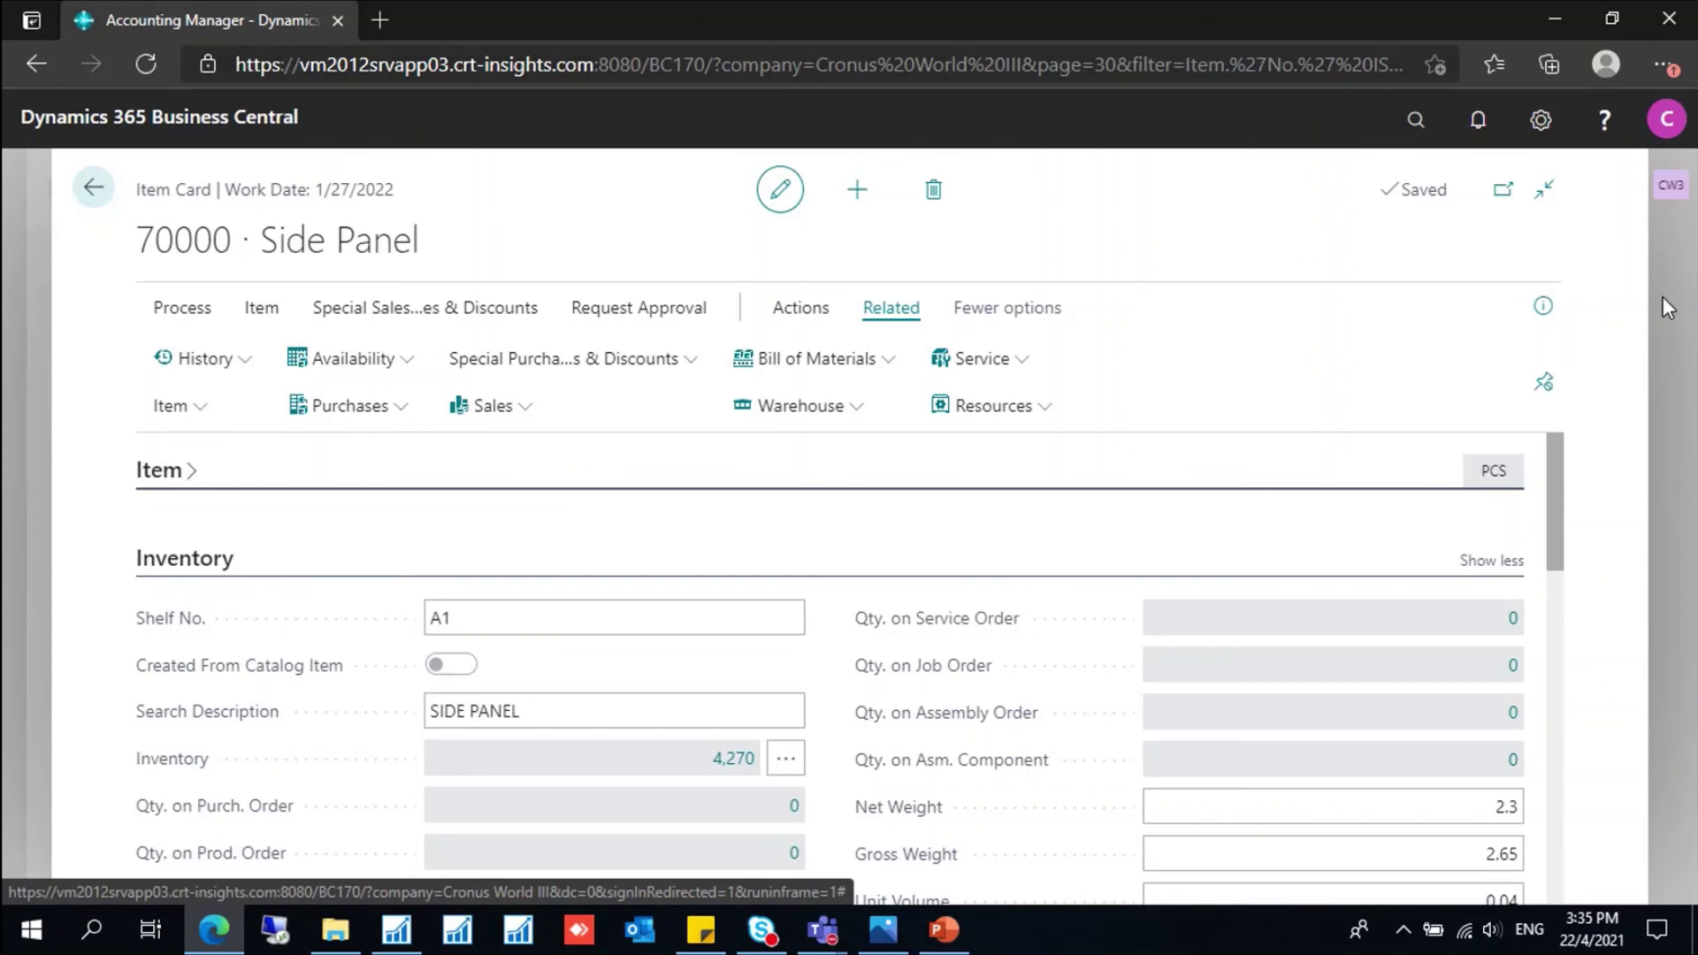
key(Escape)
key(Escape)
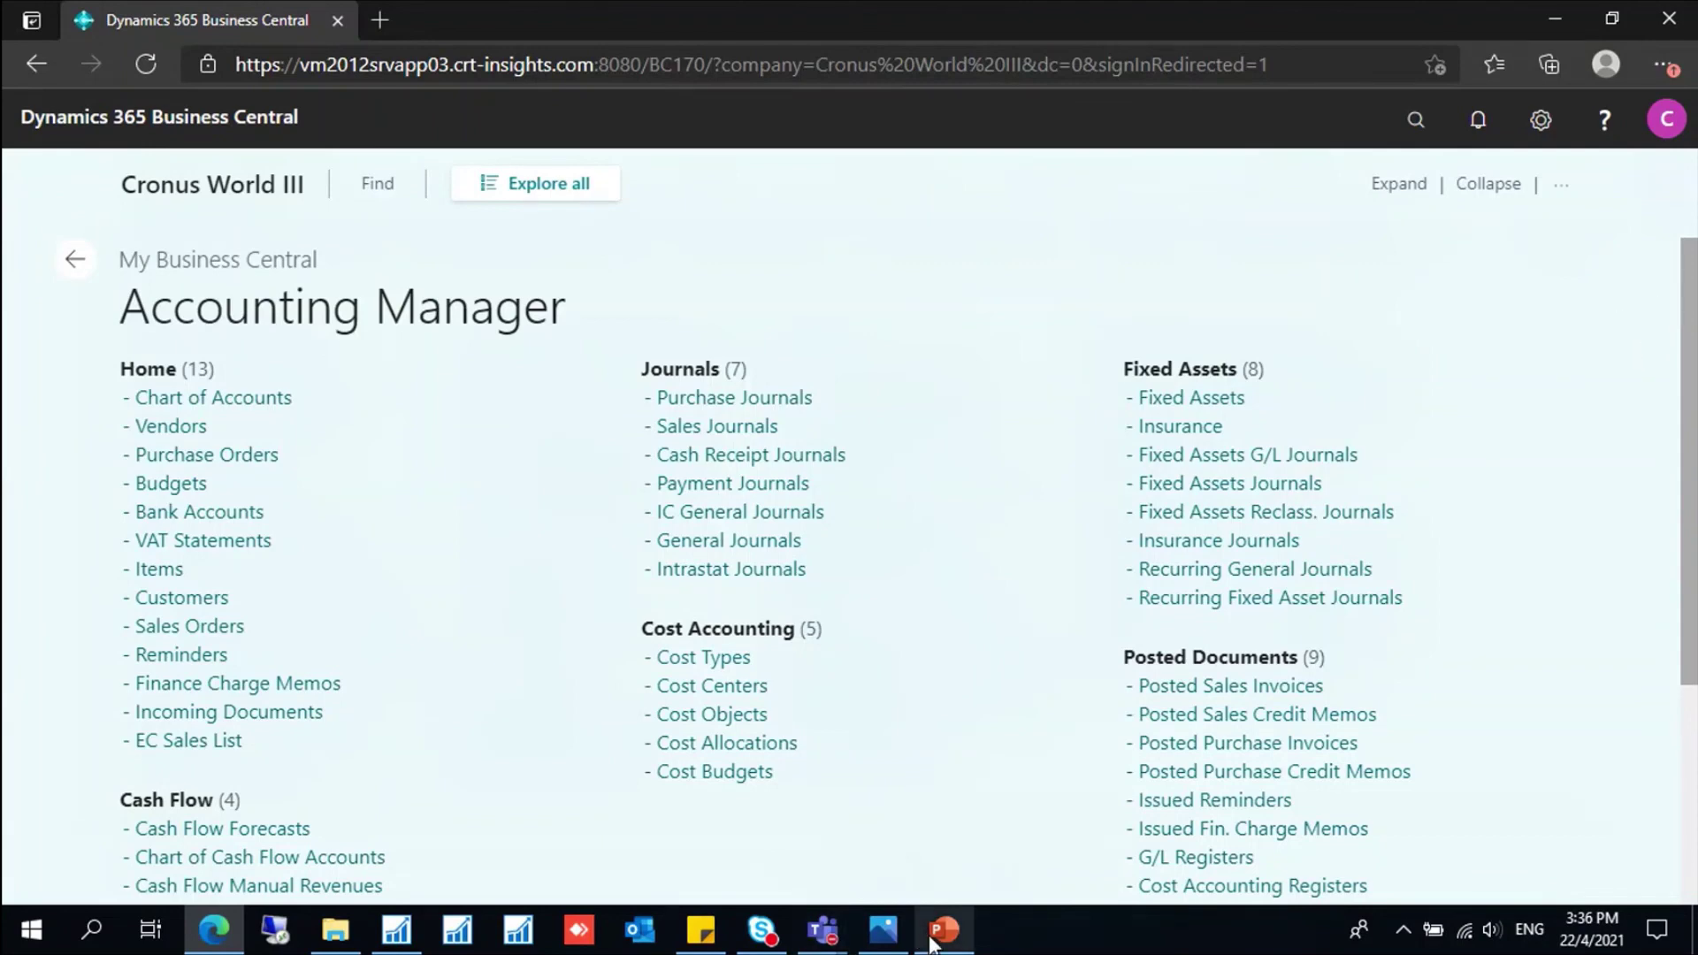
Step: Switch to the Revaluation Journal presentation in PowerPoint and start the slide show from the Summary slide
mouse_move(931, 941)
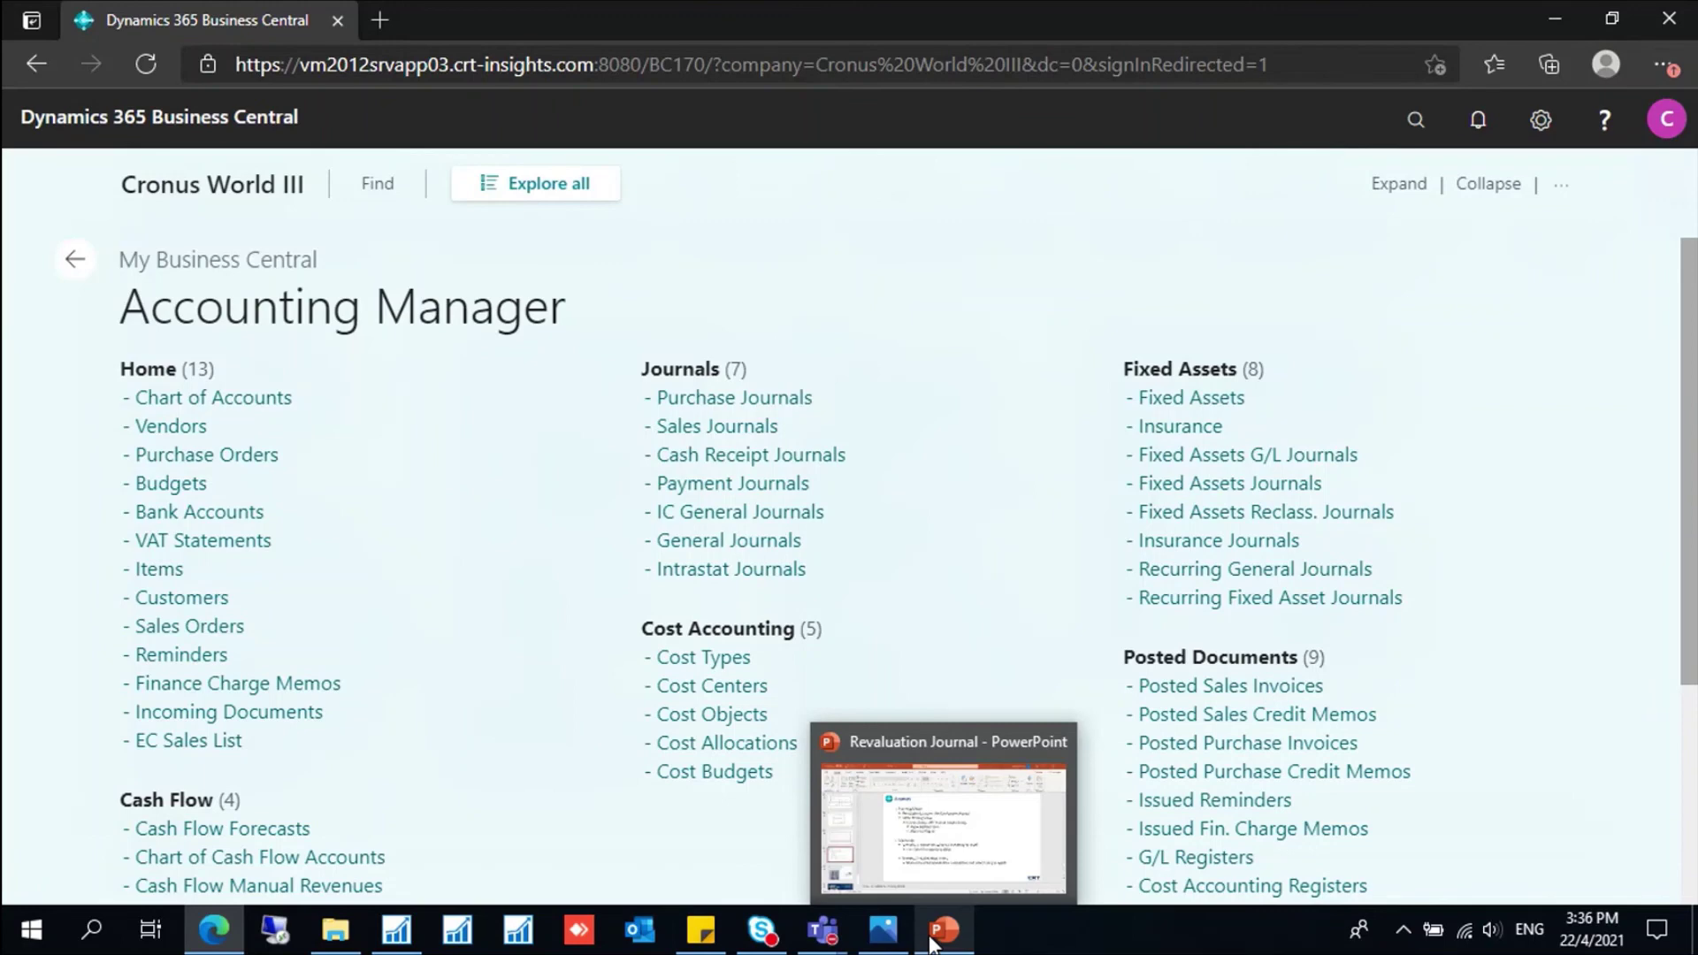
click(931, 941)
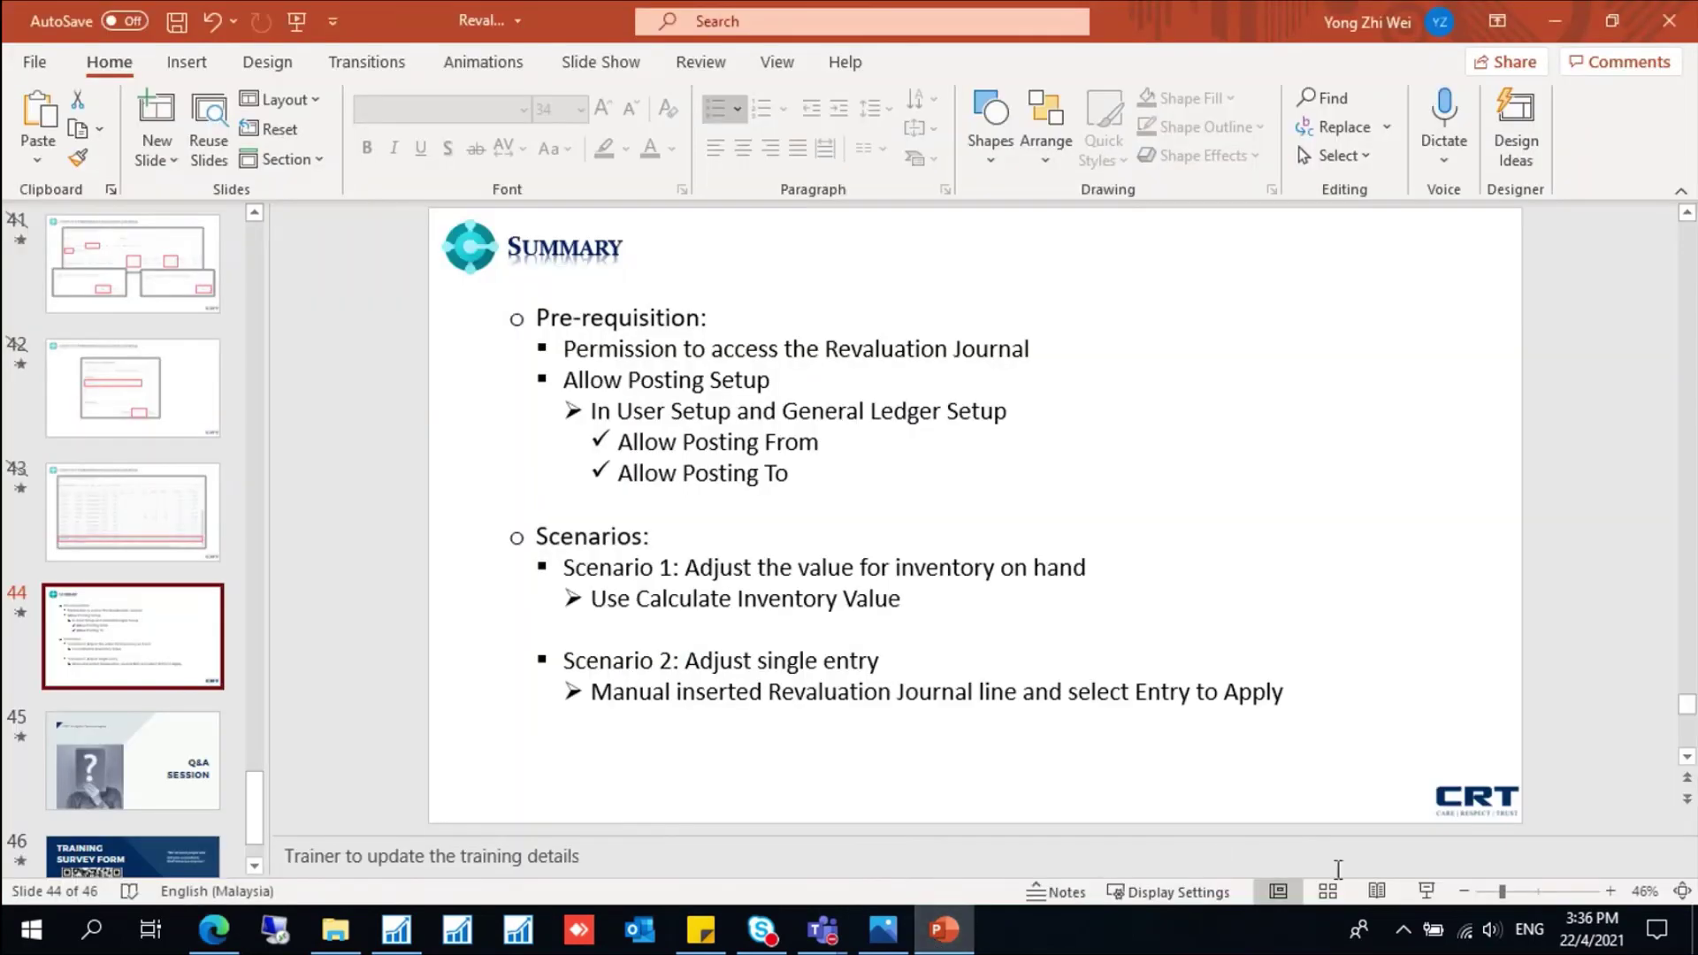
click(1426, 892)
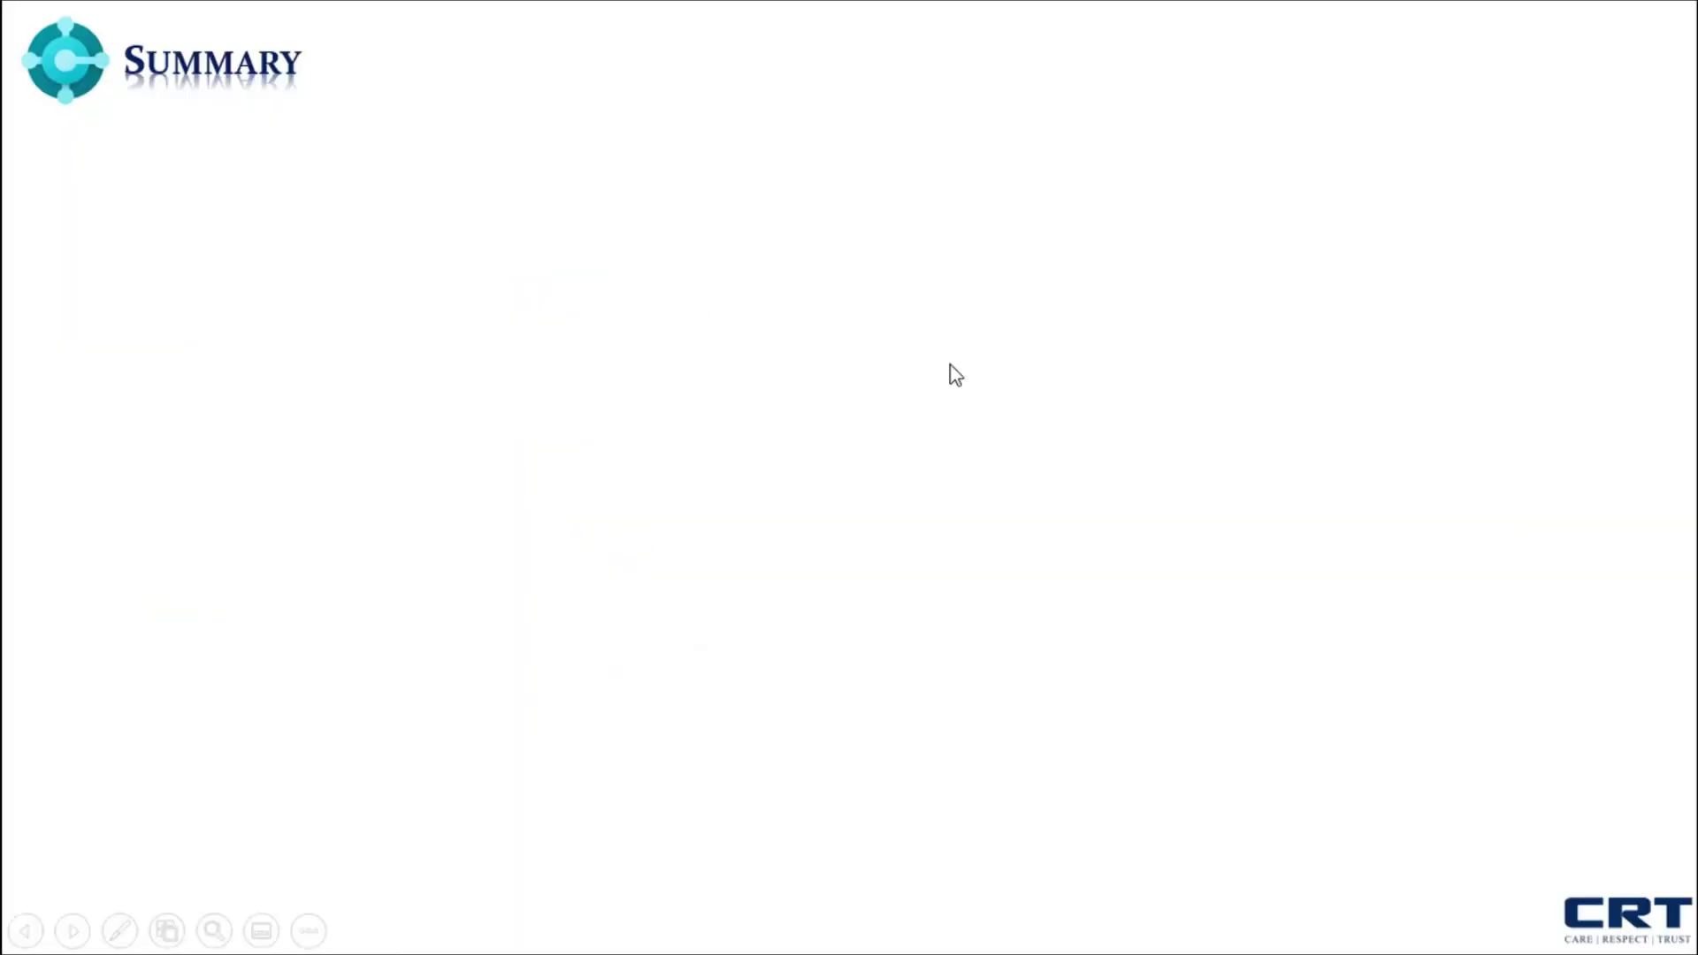